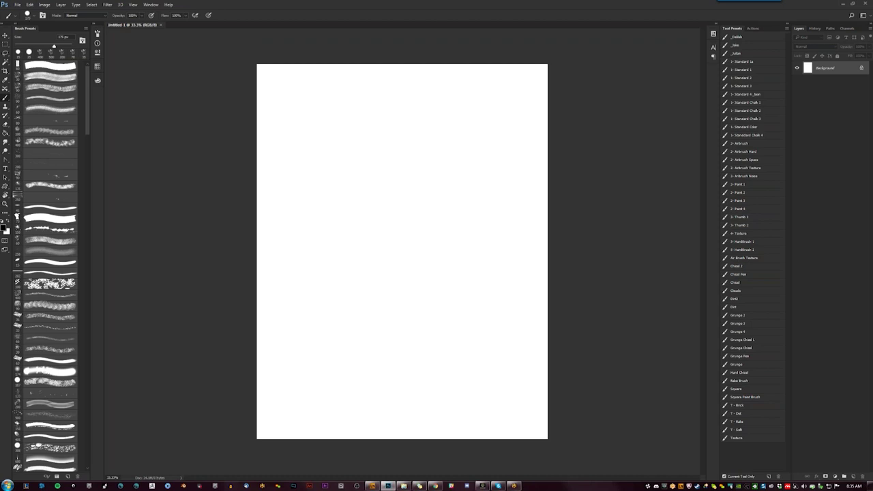
Step: Paint and undo three trial brush strokes, leaving the canvas blank
{"action": "left_click_drag", "start_coordinate": [468, 97], "coordinate": [429, 179]}
{"action": "key", "text": "ctrl+z"}
{"action": "left_click_drag", "start_coordinate": [444, 121], "coordinate": [413, 191]}
{"action": "key", "text": "ctrl+z"}
{"action": "mouse_move", "coordinate": [453, 136]}
{"action": "left_mouse_down"}
{"action": "mouse_move", "coordinate": [423, 175]}
{"action": "mouse_move", "coordinate": [434, 131]}
{"action": "left_mouse_up"}
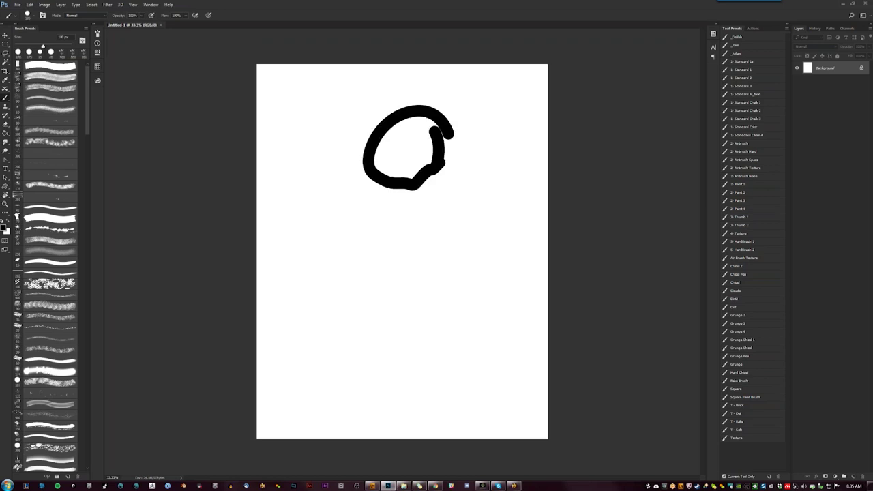
{"action": "key", "text": "ctrl+z"}
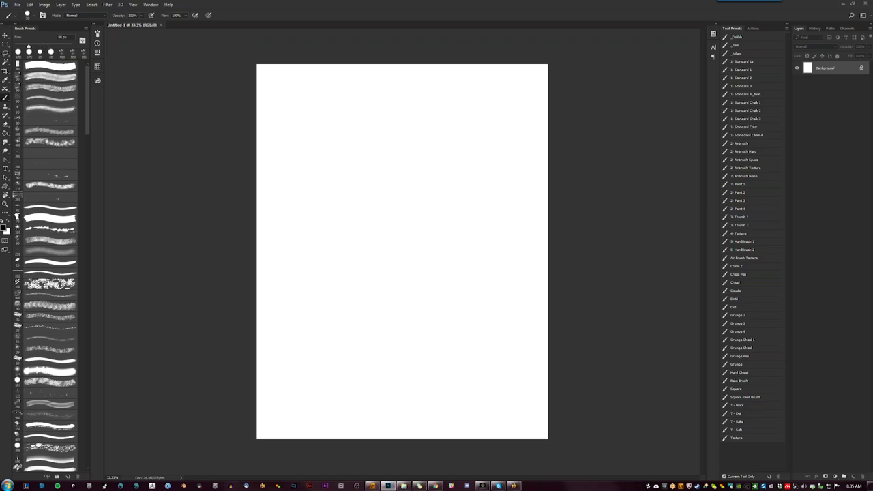
Step: Paint a large black textured brush stroke across the top of the canvas
{"action": "key", "text": "g"}
{"action": "key", "text": "b"}
{"action": "key", "text": "g"}
{"action": "key", "text": "b"}
{"action": "mouse_move", "coordinate": [300, 75]}
{"action": "left_mouse_down"}
{"action": "mouse_move", "coordinate": [514, 51]}
{"action": "mouse_move", "coordinate": [542, 75]}
{"action": "mouse_move", "coordinate": [382, 266]}
{"action": "mouse_move", "coordinate": [542, 88]}
{"action": "mouse_move", "coordinate": [352, 276]}
{"action": "left_mouse_up"}
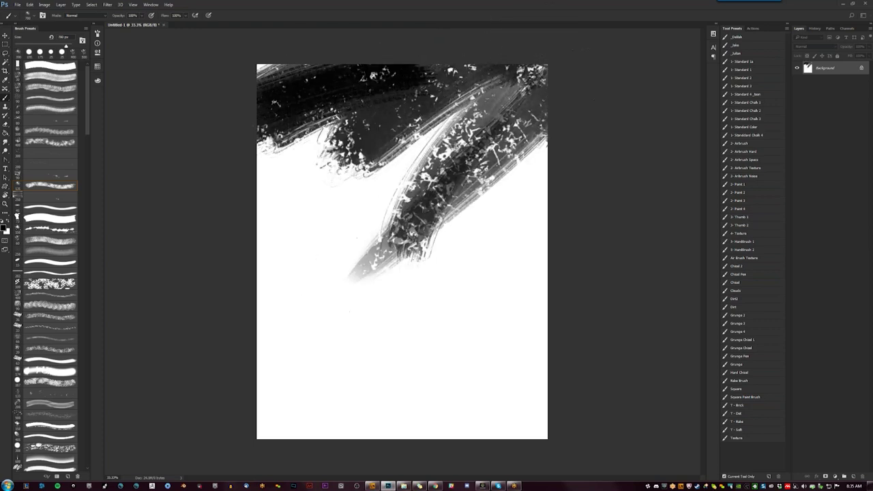
{"action": "key", "text": "g"}
{"action": "key", "text": "shift+g"}
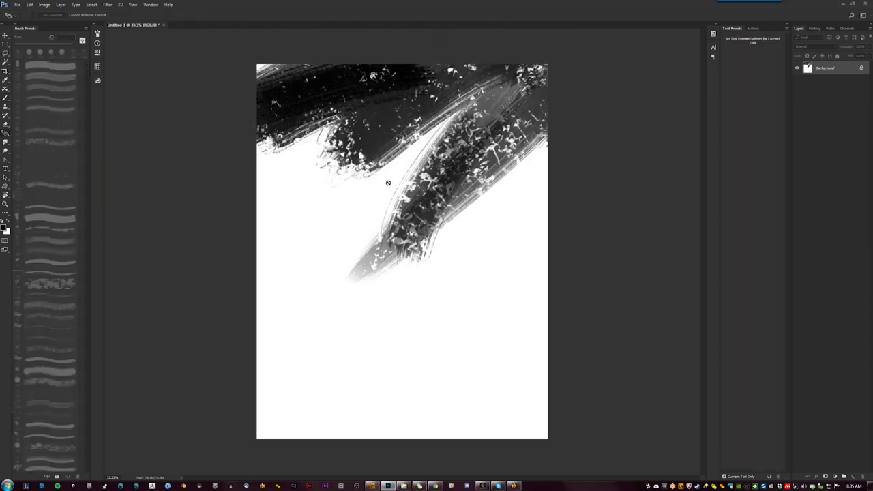
{"action": "key", "text": "b"}
Step: Cover the canvas with soft dark tones, a dark lower-middle blob and left-edge texture
{"action": "left_click_drag", "start_coordinate": [387, 204], "coordinate": [341, 352]}
{"action": "mouse_move", "coordinate": [402, 341]}
{"action": "left_mouse_down"}
{"action": "mouse_move", "coordinate": [341, 381]}
{"action": "mouse_move", "coordinate": [423, 328]}
{"action": "mouse_move", "coordinate": [382, 293]}
{"action": "left_mouse_up"}
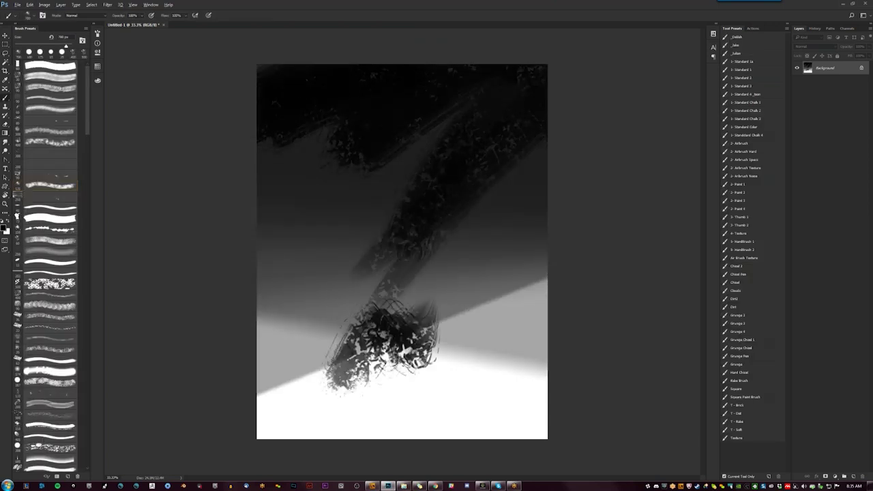
{"action": "left_click_drag", "start_coordinate": [320, 232], "coordinate": [263, 286]}
{"action": "mouse_move", "coordinate": [422, 88]}
{"action": "left_mouse_down"}
{"action": "mouse_move", "coordinate": [341, 147]}
{"action": "mouse_move", "coordinate": [280, 113]}
{"action": "left_mouse_up"}
Step: Darken the canvas and its white lower corner with a 90 px textured brush
{"action": "left_click", "coordinate": [50, 305]}
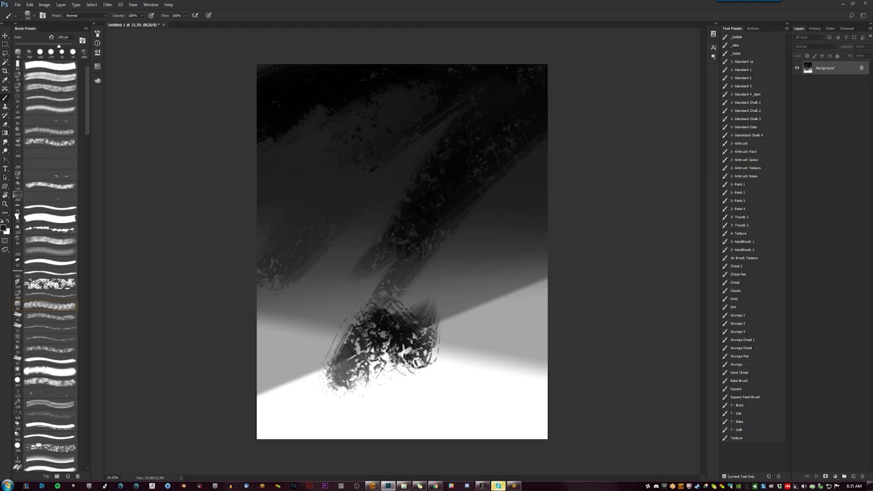
{"action": "left_click_drag", "start_coordinate": [446, 251], "coordinate": [420, 293]}
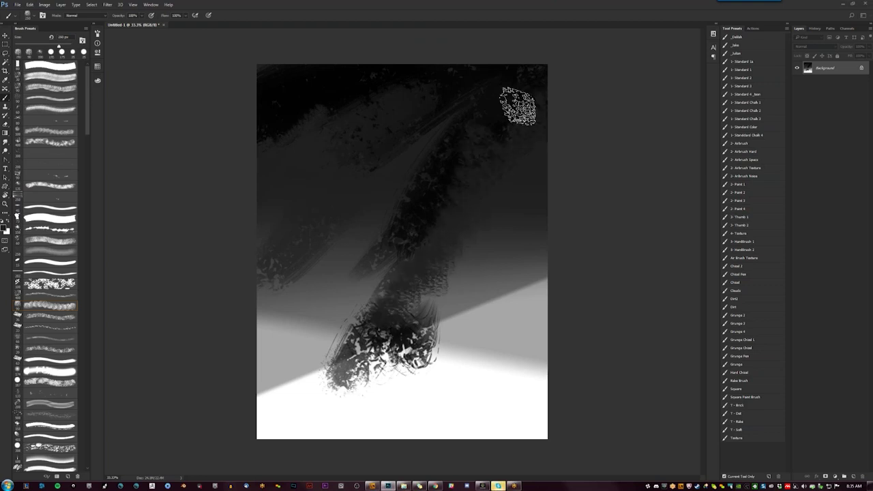
{"action": "left_click_drag", "start_coordinate": [516, 107], "coordinate": [263, 351]}
{"action": "mouse_move", "coordinate": [307, 409]}
{"action": "left_mouse_down"}
{"action": "mouse_move", "coordinate": [519, 245]}
{"action": "mouse_move", "coordinate": [452, 306]}
{"action": "mouse_move", "coordinate": [223, 309]}
{"action": "mouse_move", "coordinate": [324, 263]}
{"action": "mouse_move", "coordinate": [320, 362]}
{"action": "left_mouse_up"}
{"action": "left_click_drag", "start_coordinate": [307, 238], "coordinate": [354, 279]}
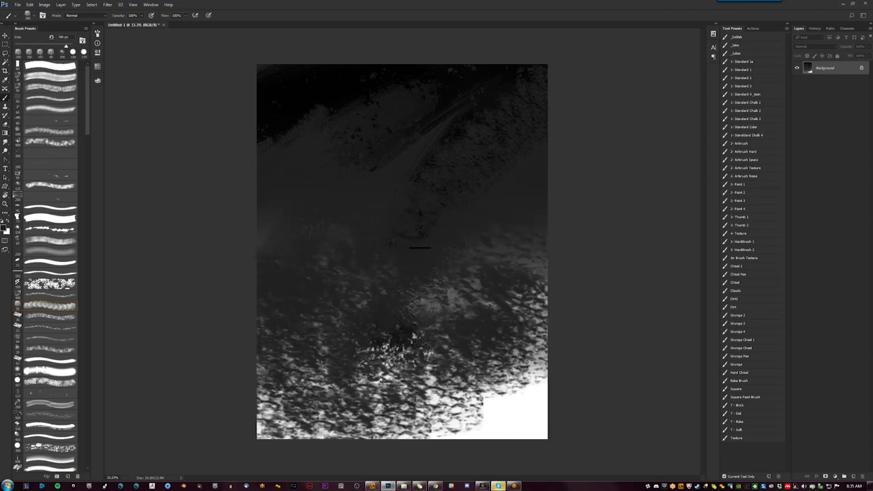
{"action": "left_click_drag", "start_coordinate": [443, 287], "coordinate": [525, 423]}
{"action": "left_click_drag", "start_coordinate": [532, 314], "coordinate": [470, 409]}
Step: Brighten the lower canvas with a gradient, then paint a large vertical textured stroke
{"action": "key", "text": "g"}
{"action": "key", "text": "shift+g"}
{"action": "key", "text": "shift+g"}
{"action": "key", "text": "shift+g"}
{"action": "left_click_drag", "start_coordinate": [418, 443], "coordinate": [414, 199]}
{"action": "key", "text": "b"}
{"action": "left_click_drag", "start_coordinate": [345, 294], "coordinate": [344, 163]}
{"action": "mouse_move", "coordinate": [356, 89]}
{"action": "left_mouse_down"}
{"action": "mouse_move", "coordinate": [358, 164]}
{"action": "mouse_move", "coordinate": [327, 273]}
{"action": "left_mouse_up"}
Step: Paint dark strokes upper left and lower right with a 179 px textured brush
{"action": "left_click", "coordinate": [50, 382]}
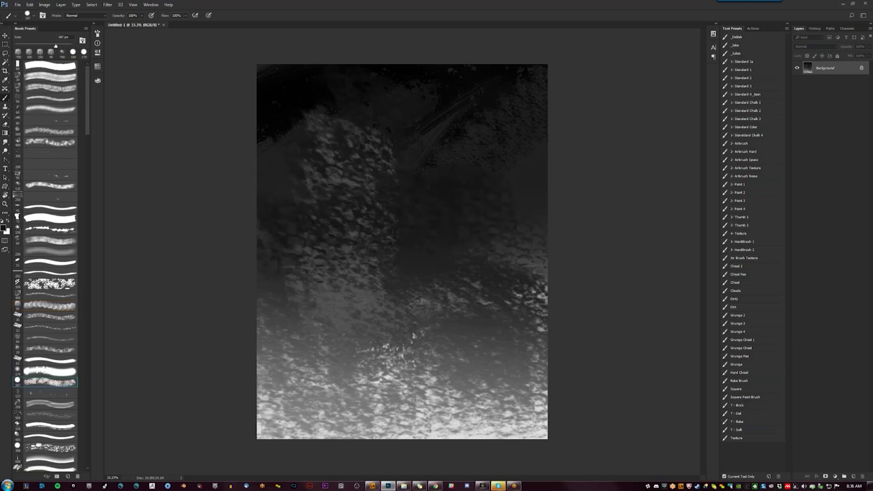
{"action": "left_click", "coordinate": [50, 371]}
{"action": "mouse_move", "coordinate": [364, 110]}
{"action": "left_mouse_down"}
{"action": "mouse_move", "coordinate": [273, 194]}
{"action": "mouse_move", "coordinate": [317, 201]}
{"action": "mouse_move", "coordinate": [440, 282]}
{"action": "mouse_move", "coordinate": [343, 286]}
{"action": "mouse_move", "coordinate": [390, 337]}
{"action": "left_mouse_up"}
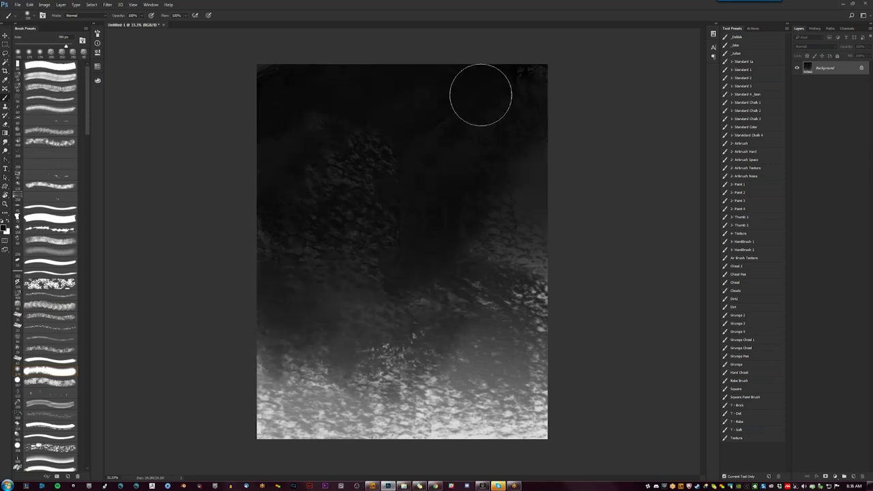
{"action": "left_click_drag", "start_coordinate": [459, 351], "coordinate": [533, 284]}
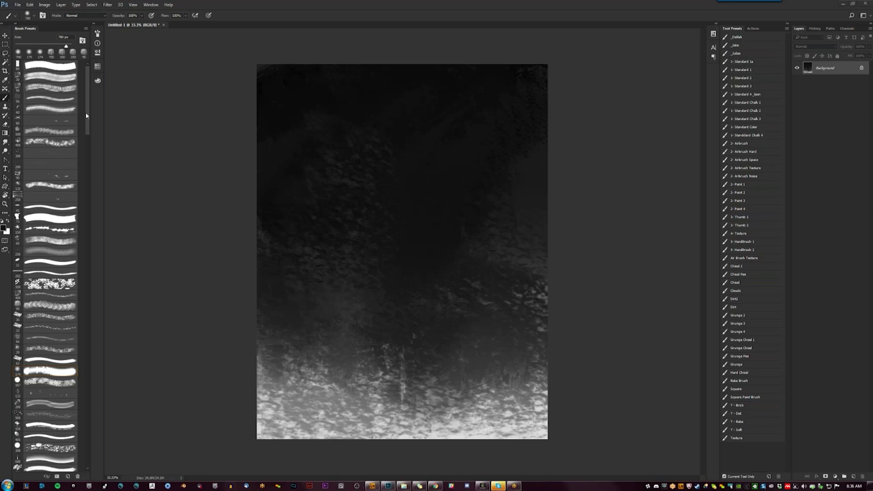
{"action": "left_click", "coordinate": [50, 76]}
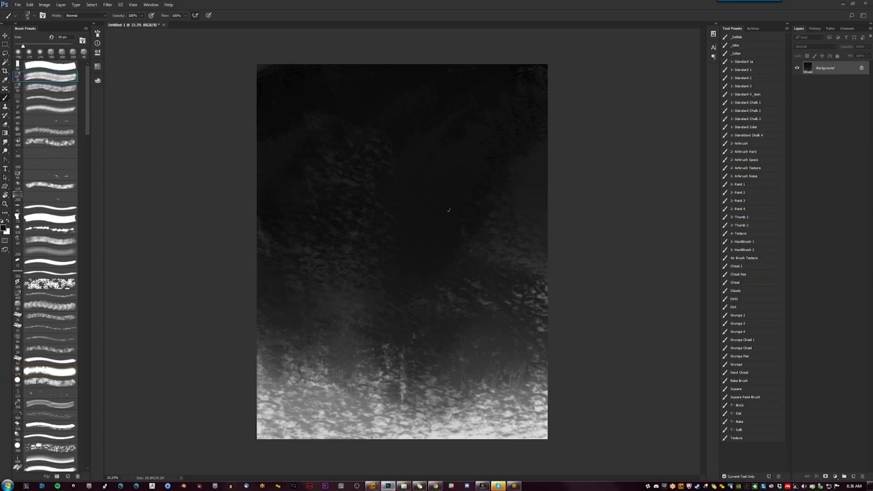
Step: Paint dark textured patches and tapered strokes across the lower canvas with 90 px brushes
{"action": "left_click_drag", "start_coordinate": [368, 290], "coordinate": [358, 348]}
{"action": "left_click", "coordinate": [44, 88]}
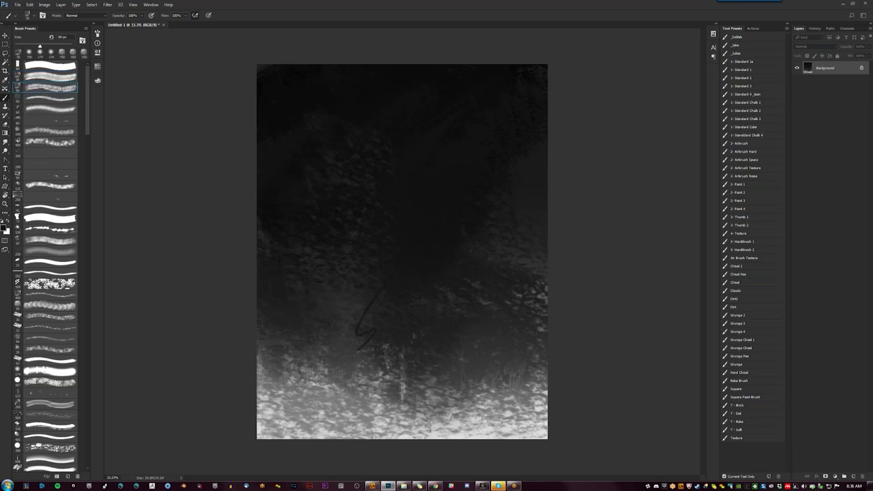
{"action": "left_click_drag", "start_coordinate": [374, 381], "coordinate": [409, 392]}
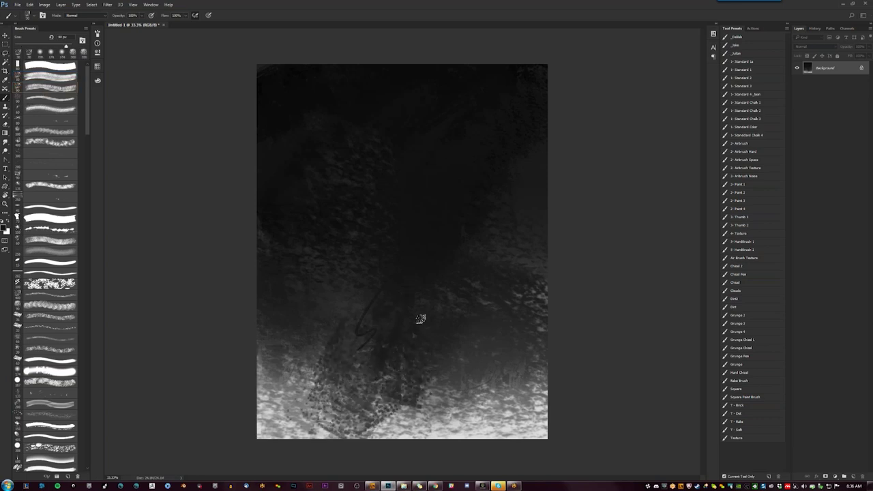
{"action": "left_click_drag", "start_coordinate": [365, 369], "coordinate": [334, 303]}
{"action": "left_click", "coordinate": [50, 98]}
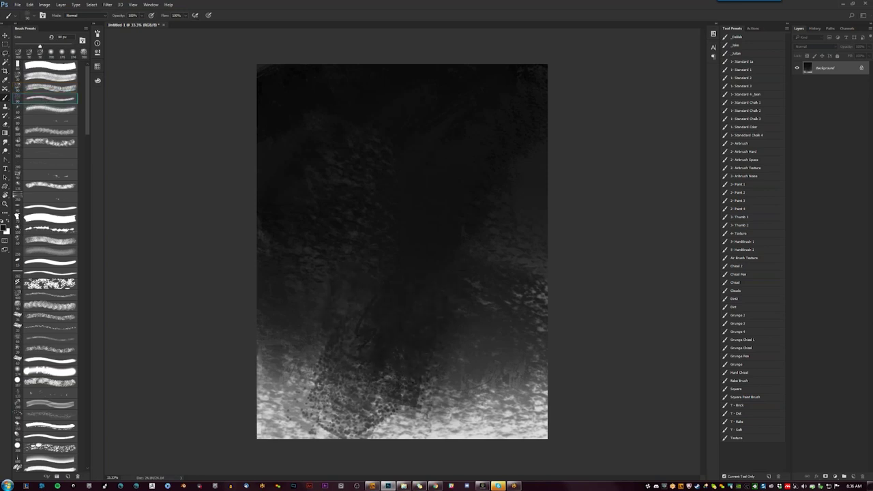
{"action": "left_click_drag", "start_coordinate": [304, 377], "coordinate": [360, 359]}
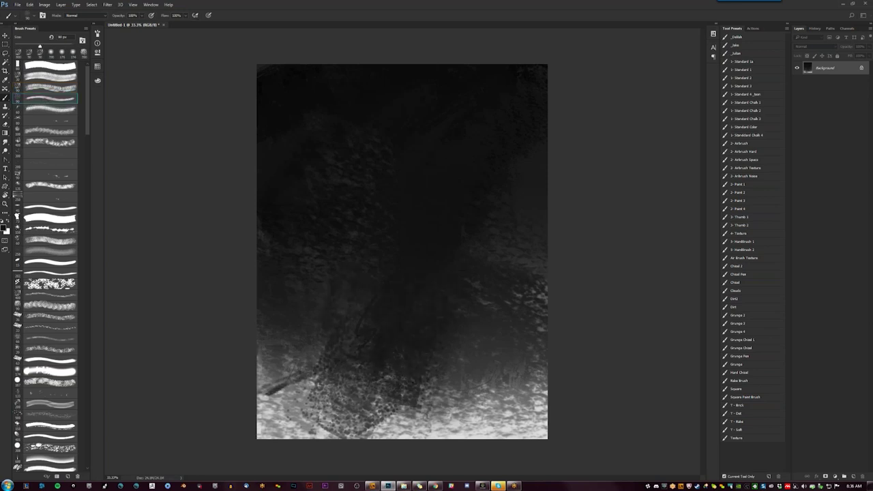
{"action": "mouse_move", "coordinate": [333, 377]}
{"action": "left_mouse_down"}
{"action": "mouse_move", "coordinate": [258, 397]}
{"action": "mouse_move", "coordinate": [497, 338]}
{"action": "mouse_move", "coordinate": [437, 382]}
{"action": "left_mouse_up"}
{"action": "key", "text": "bracketright"}
{"action": "left_click_drag", "start_coordinate": [477, 372], "coordinate": [532, 430]}
{"action": "mouse_move", "coordinate": [504, 396]}
{"action": "left_mouse_down"}
{"action": "mouse_move", "coordinate": [409, 419]}
{"action": "mouse_move", "coordinate": [286, 430]}
{"action": "left_mouse_up"}
Step: Hatch dark strokes along the bottom with a 60 px brush
{"action": "left_click", "coordinate": [50, 108]}
{"action": "mouse_move", "coordinate": [358, 416]}
{"action": "left_mouse_down"}
{"action": "mouse_move", "coordinate": [257, 432]}
{"action": "mouse_move", "coordinate": [329, 399]}
{"action": "mouse_move", "coordinate": [273, 414]}
{"action": "mouse_move", "coordinate": [326, 395]}
{"action": "left_mouse_up"}
{"action": "left_click", "coordinate": [50, 120]}
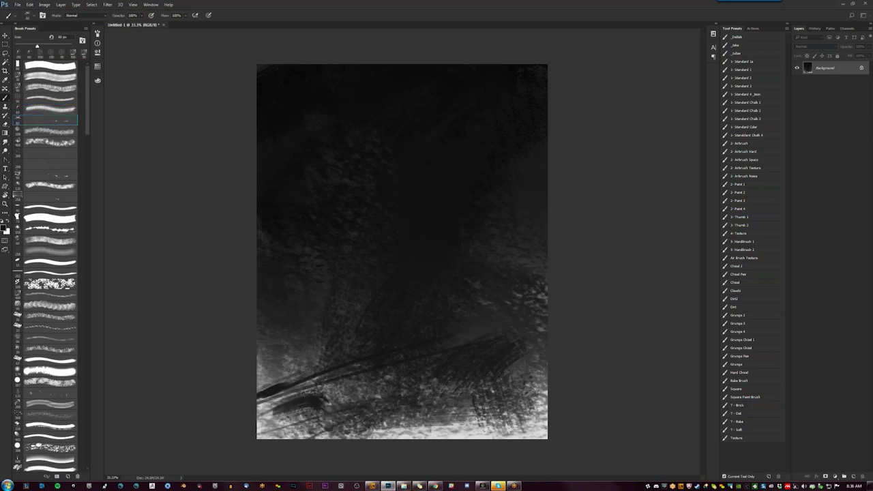
{"action": "left_click_drag", "start_coordinate": [322, 416], "coordinate": [264, 426]}
{"action": "left_click_drag", "start_coordinate": [432, 421], "coordinate": [492, 400]}
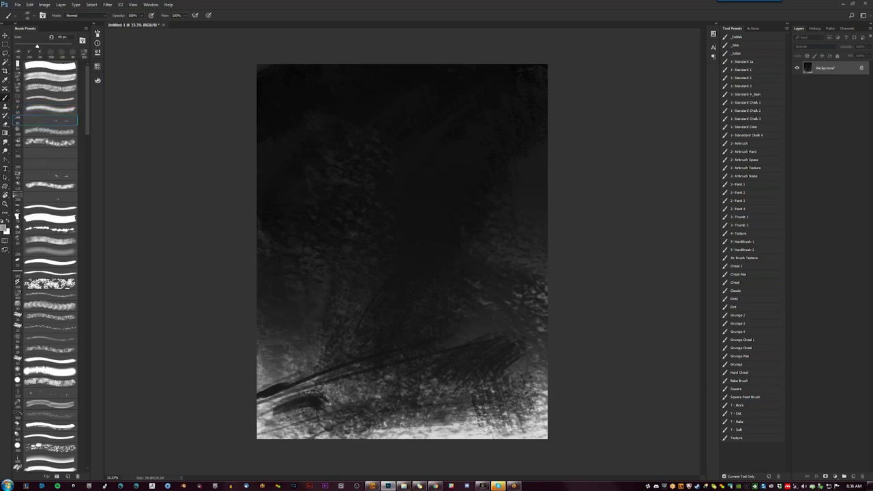
Step: Paint light grey horizontal and diagonal strokes across the bottom ground
{"action": "left_click_drag", "start_coordinate": [320, 428], "coordinate": [509, 405]}
{"action": "mouse_move", "coordinate": [433, 422]}
{"action": "left_mouse_down"}
{"action": "mouse_move", "coordinate": [523, 396]}
{"action": "mouse_move", "coordinate": [360, 422]}
{"action": "left_mouse_up"}
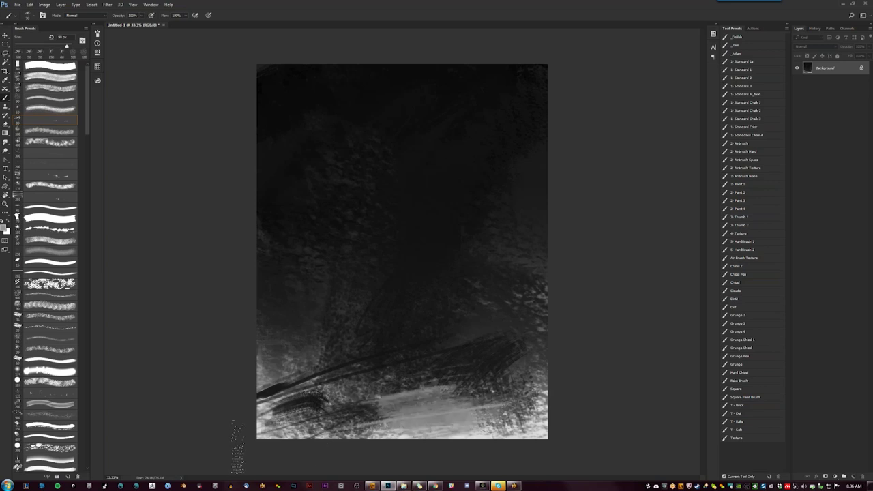
{"action": "left_click_drag", "start_coordinate": [412, 403], "coordinate": [297, 434]}
{"action": "left_click_drag", "start_coordinate": [437, 399], "coordinate": [515, 356]}
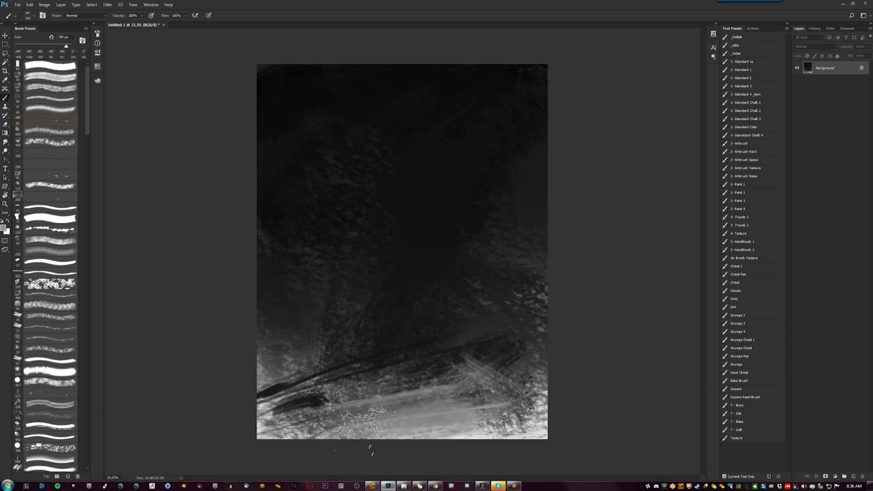
Step: Try light texture on the lower left with a 1000 px brush, then undo it
{"action": "left_click", "coordinate": [55, 136]}
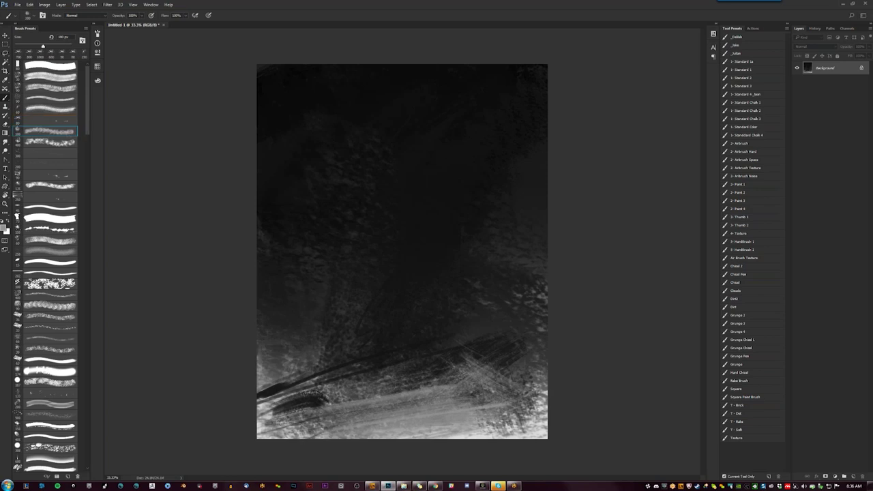
{"action": "left_click_drag", "start_coordinate": [290, 395], "coordinate": [378, 358]}
{"action": "left_click_drag", "start_coordinate": [320, 386], "coordinate": [388, 317]}
{"action": "left_click_drag", "start_coordinate": [286, 369], "coordinate": [395, 259]}
{"action": "left_click_drag", "start_coordinate": [273, 355], "coordinate": [403, 286]}
{"action": "key", "text": "ctrl+alt+z"}
{"action": "key", "text": "ctrl+alt+z"}
Step: Try a soft 400 px light patch and grey tone near the top, undoing both
{"action": "key", "text": "ctrl+alt+z"}
{"action": "key", "text": "ctrl+alt+z"}
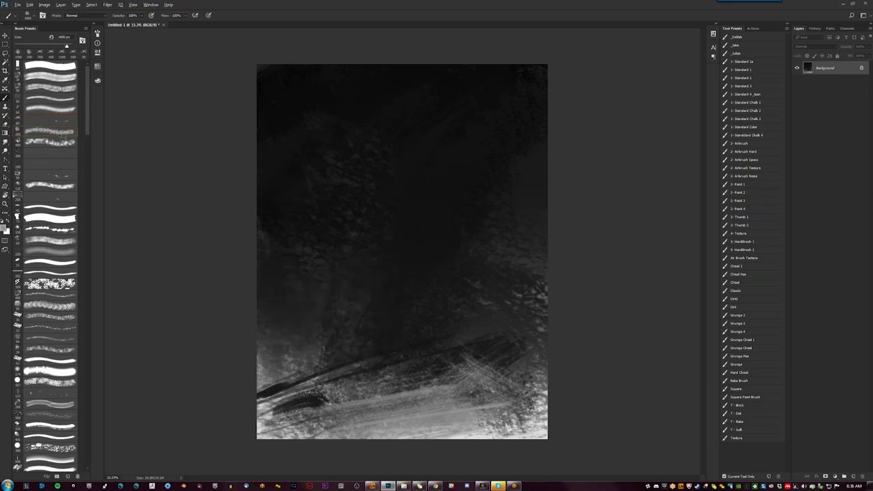
{"action": "scroll", "coordinate": [61, 136], "scroll_direction": "down", "scroll_amount": 1}
{"action": "left_click", "coordinate": [60, 132]}
{"action": "mouse_move", "coordinate": [345, 344]}
{"action": "left_mouse_down"}
{"action": "mouse_move", "coordinate": [308, 365]}
{"action": "mouse_move", "coordinate": [466, 385]}
{"action": "left_mouse_up"}
{"action": "key", "text": "ctrl+alt+z"}
{"action": "key", "text": "bracketright"}
{"action": "key", "text": "bracketright"}
{"action": "key", "text": "bracketright"}
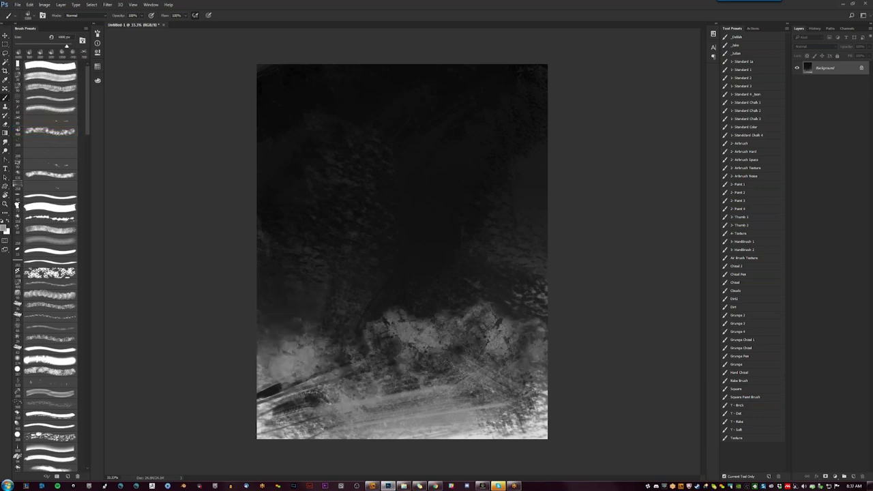
{"action": "key", "text": "ctrl+alt+z"}
{"action": "key", "text": "ctrl+alt+z"}
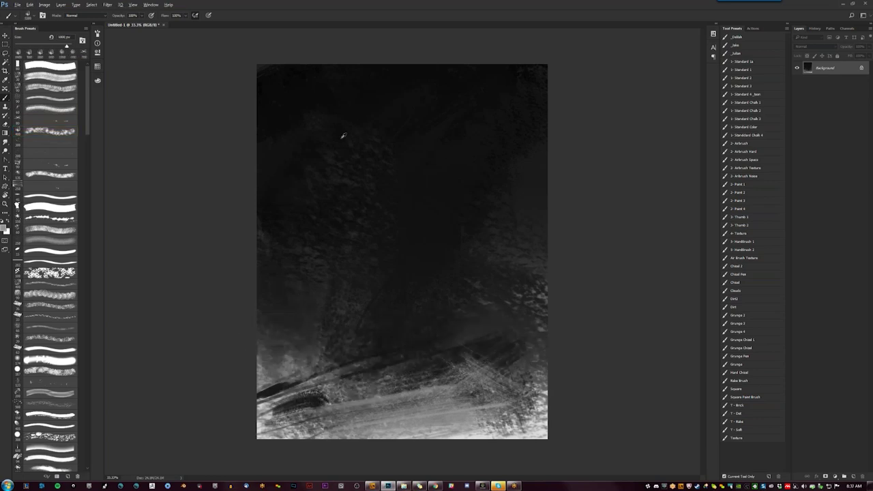
{"action": "left_click_drag", "start_coordinate": [392, 71], "coordinate": [422, 81]}
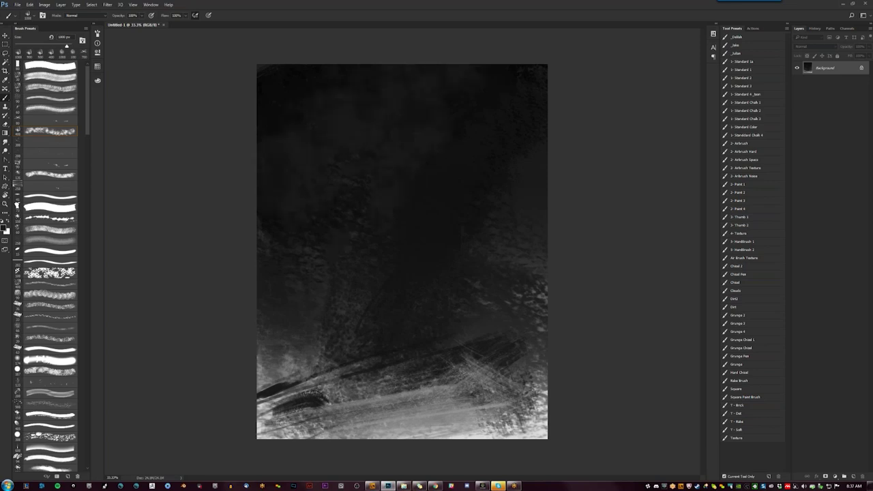
{"action": "key", "text": "ctrl+alt+z"}
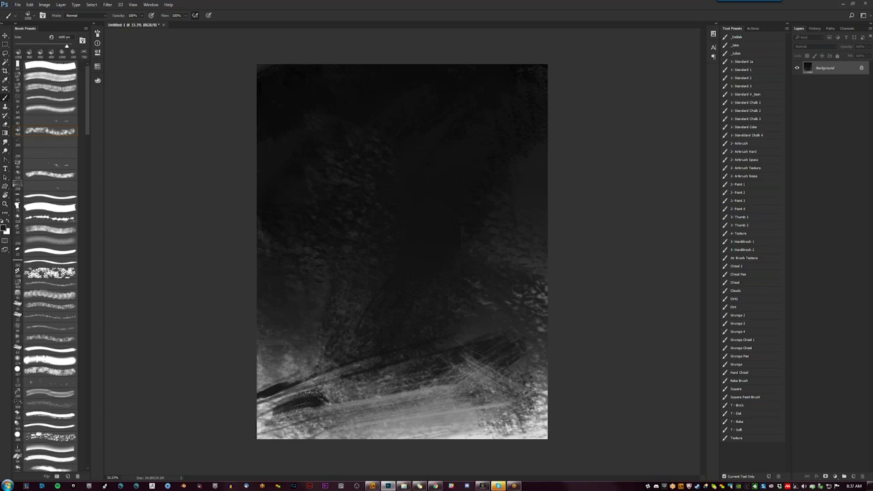
Step: Switch from Photoshop to the browser showing the YouTube video
{"action": "left_click", "coordinate": [435, 485]}
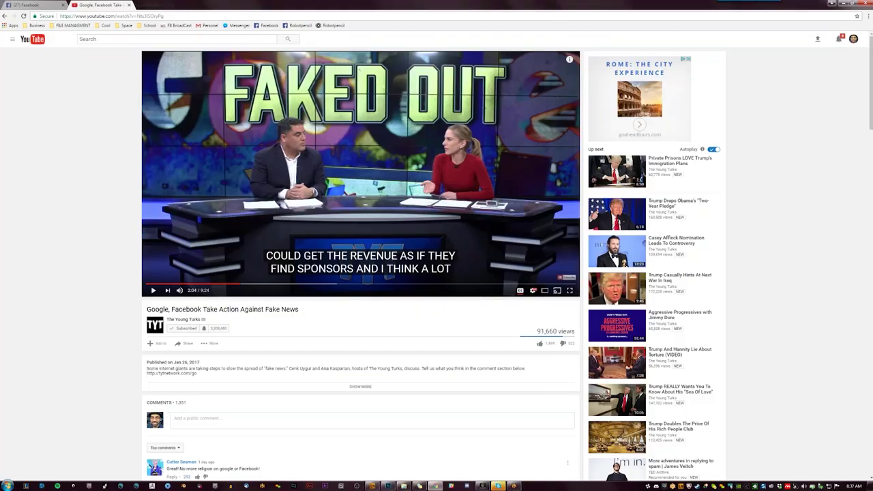
Step: Load artstation.com in a new browser tab by typing 'ar'
{"action": "left_click", "coordinate": [141, 4]}
{"action": "type", "text": "ar"}
{"action": "key", "text": "Return"}
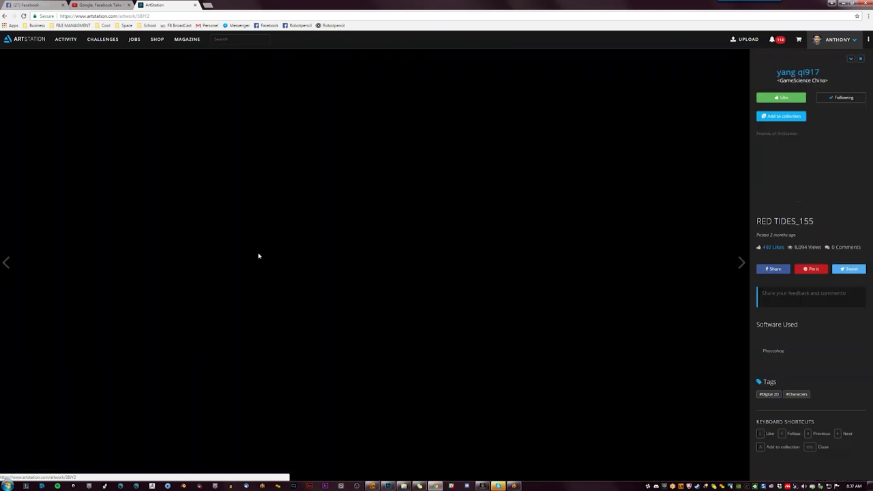
Step: Open the RED TIDES_155 artwork from the grid, like it, and return to Photoshop
{"action": "left_click", "coordinate": [259, 256]}
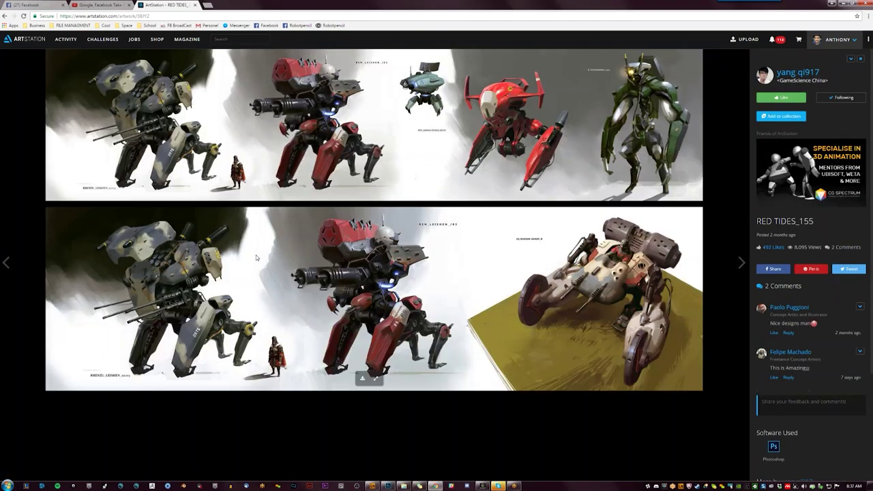
{"action": "mouse_move", "coordinate": [373, 299]}
{"action": "key", "text": "l"}
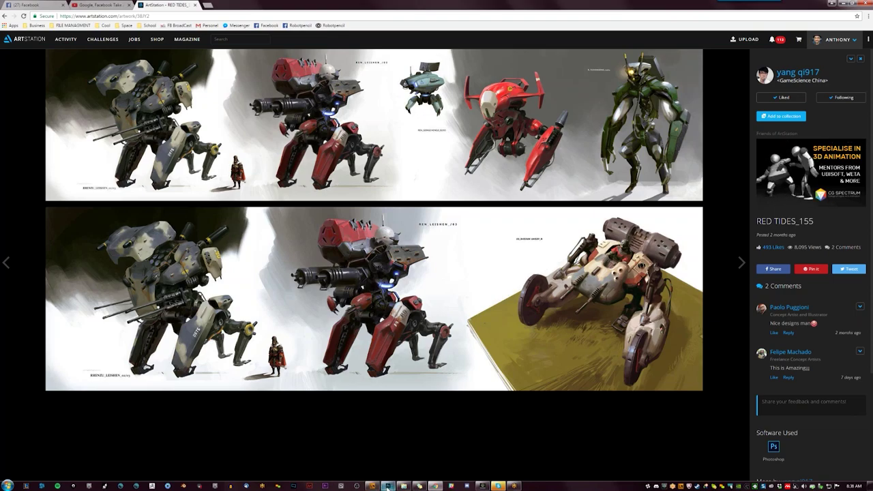
{"action": "left_click", "coordinate": [372, 485]}
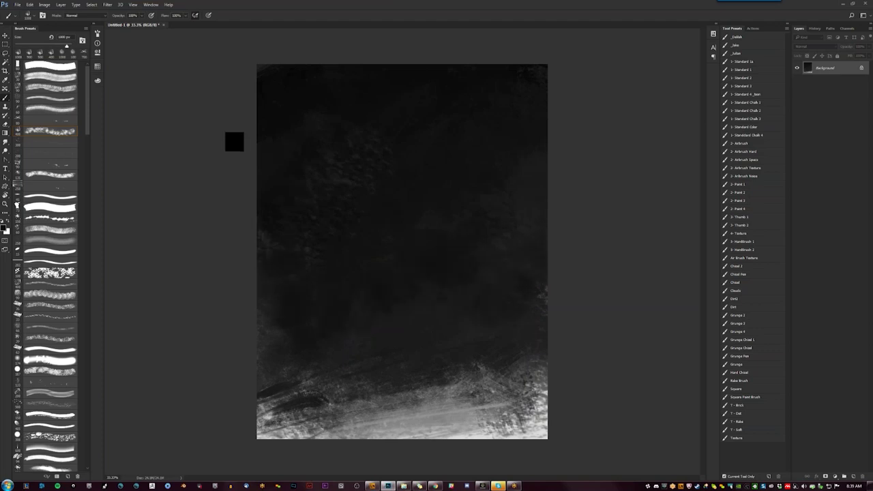
Step: Darken the upper canvas with a gradient, leaving a bright tight ground band at bottom
{"action": "key", "text": "g"}
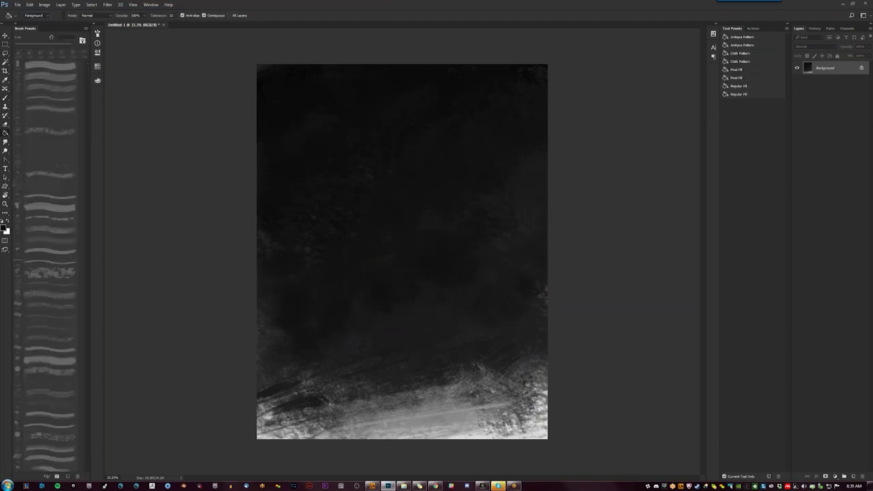
{"action": "left_click_drag", "start_coordinate": [335, 185], "coordinate": [352, 357]}
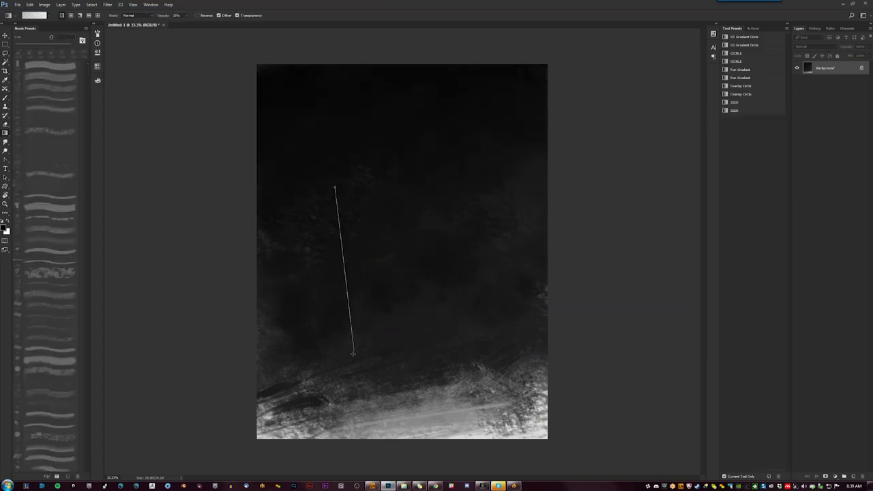
{"action": "left_click_drag", "start_coordinate": [373, 449], "coordinate": [362, 337]}
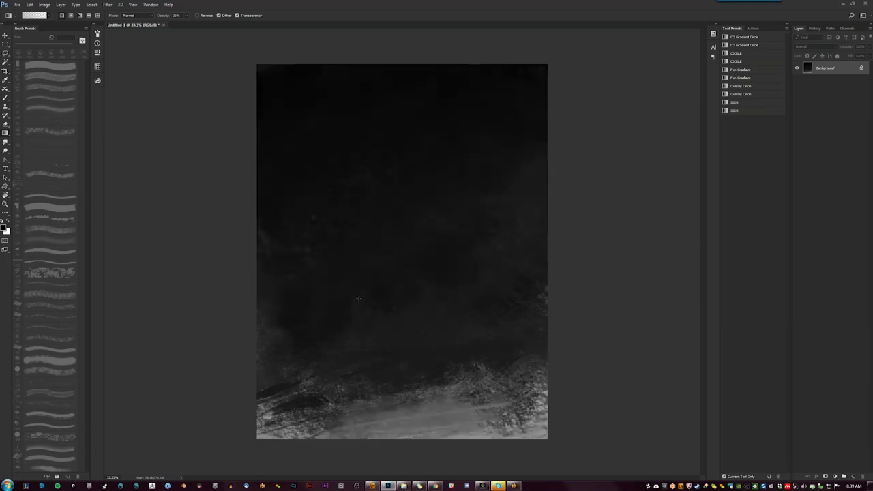
{"action": "mouse_move", "coordinate": [363, 360]}
{"action": "left_mouse_down"}
{"action": "mouse_move", "coordinate": [368, 436]}
{"action": "mouse_move", "coordinate": [352, 316]}
{"action": "mouse_move", "coordinate": [383, 468]}
{"action": "mouse_move", "coordinate": [352, 307]}
{"action": "left_mouse_up"}
Step: Try bright gradients over the top with swapped colours, undoing both
{"action": "key", "text": "x"}
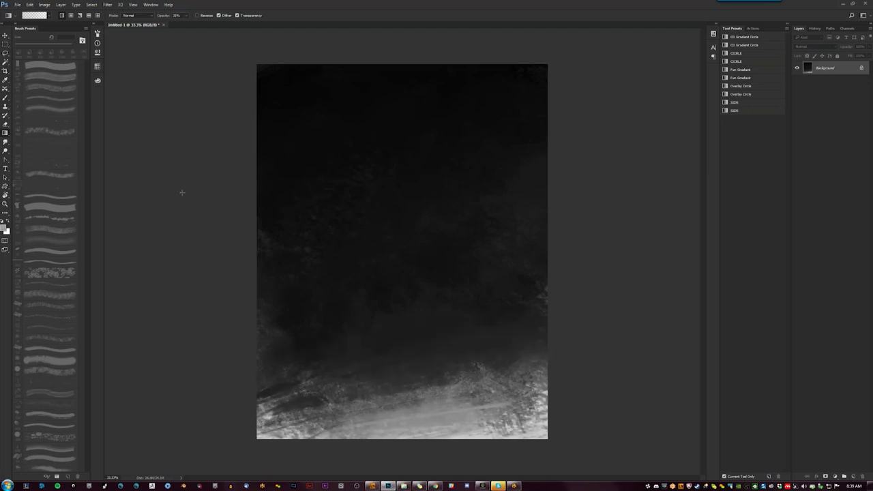
{"action": "left_click_drag", "start_coordinate": [181, 192], "coordinate": [258, 285]}
{"action": "key", "text": "ctrl+z"}
{"action": "left_click_drag", "start_coordinate": [427, 72], "coordinate": [405, 162]}
{"action": "key", "text": "ctrl+z"}
{"action": "key", "text": "b"}
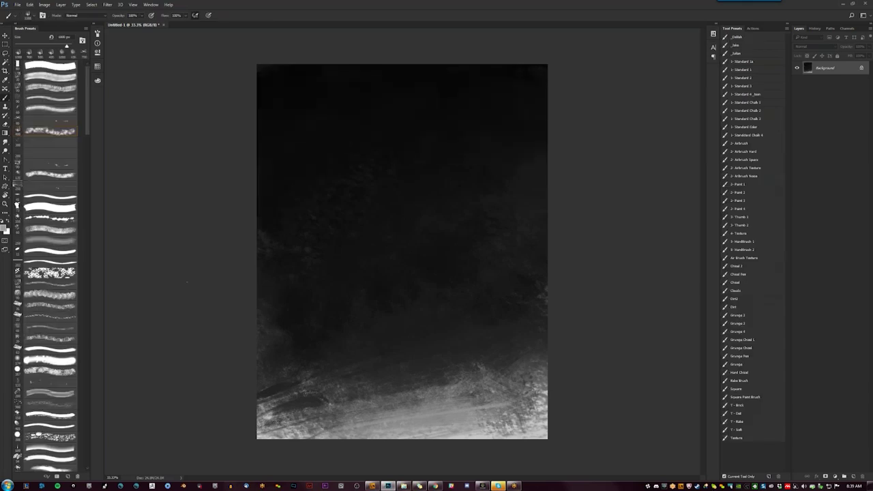
Step: Try a 300 px speckled dirt brush across the ground, then undo it
{"action": "left_click", "coordinate": [63, 143]}
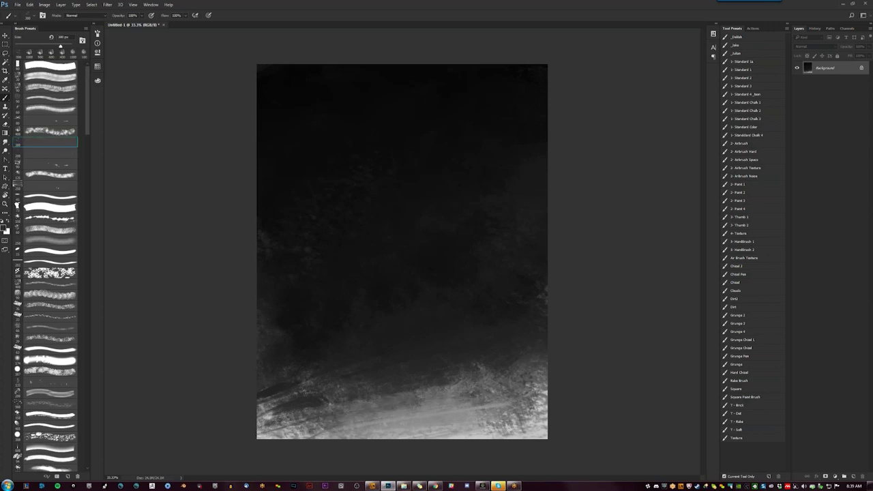
{"action": "left_click_drag", "start_coordinate": [344, 438], "coordinate": [506, 404]}
{"action": "key", "text": "bracketright"}
{"action": "key", "text": "bracketright"}
{"action": "key", "text": "bracketright"}
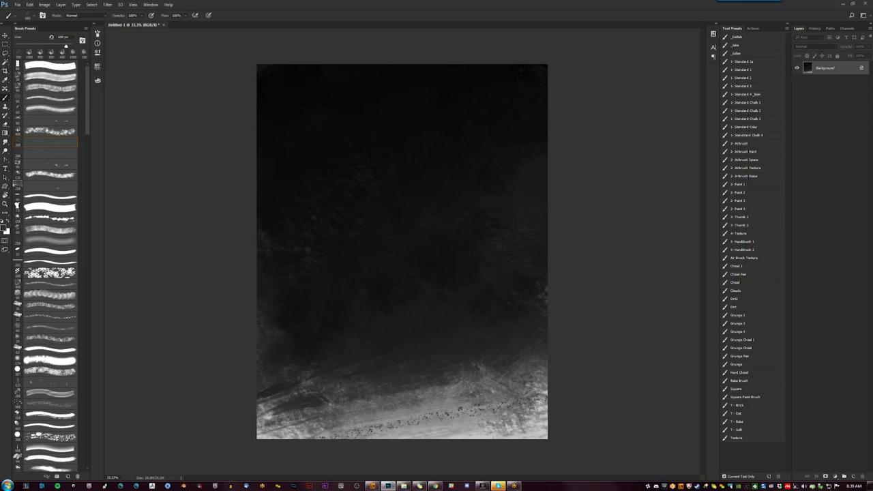
{"action": "key", "text": "ctrl+z"}
{"action": "left_click", "coordinate": [52, 153]}
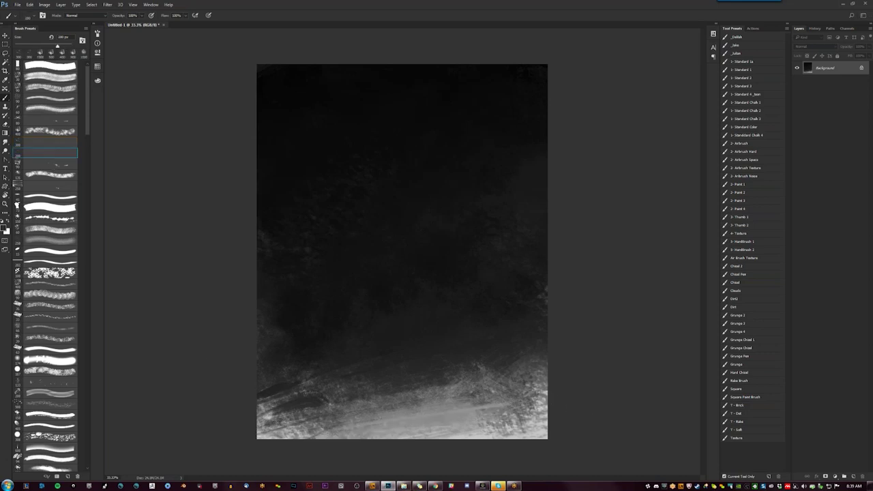
{"action": "key", "text": "bracketright"}
{"action": "key", "text": "bracketright"}
{"action": "key", "text": "bracketright"}
Step: Paint dark and light diagonal streaks across the ground with a 90 px streaky brush
{"action": "left_click", "coordinate": [58, 168]}
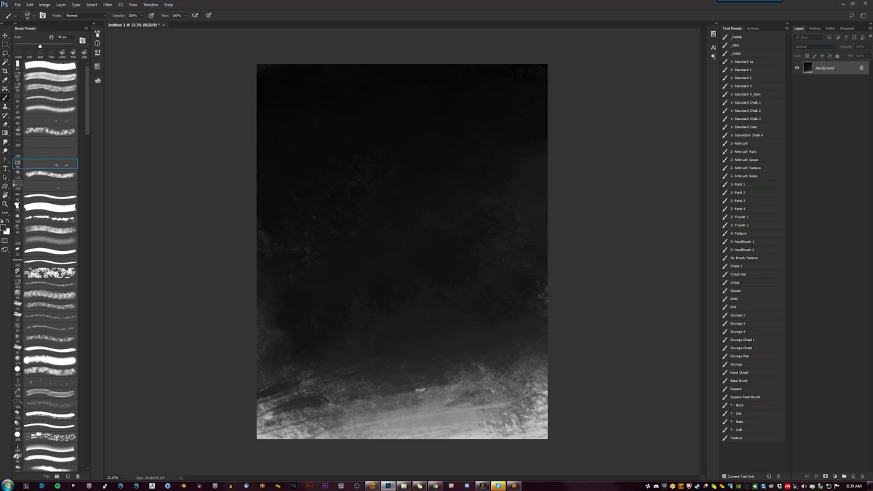
{"action": "mouse_move", "coordinate": [530, 379]}
{"action": "left_mouse_down"}
{"action": "mouse_move", "coordinate": [307, 438]}
{"action": "mouse_move", "coordinate": [464, 413]}
{"action": "left_mouse_up"}
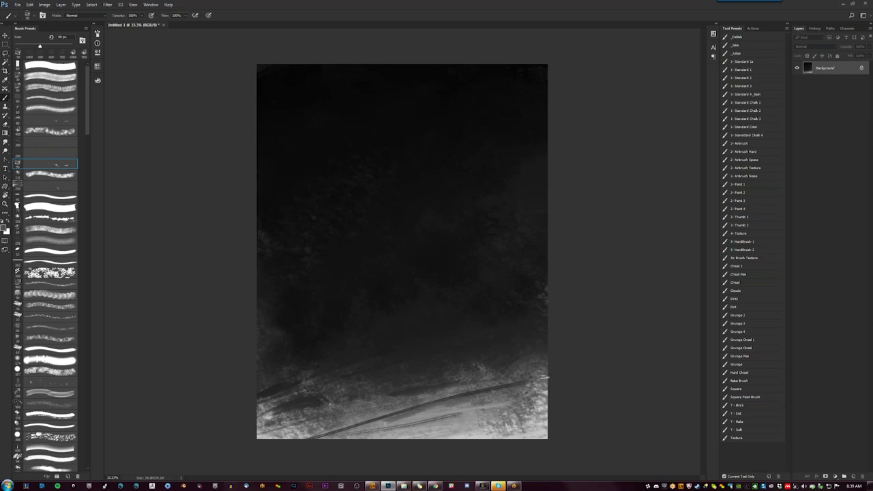
{"action": "left_click_drag", "start_coordinate": [318, 424], "coordinate": [491, 389]}
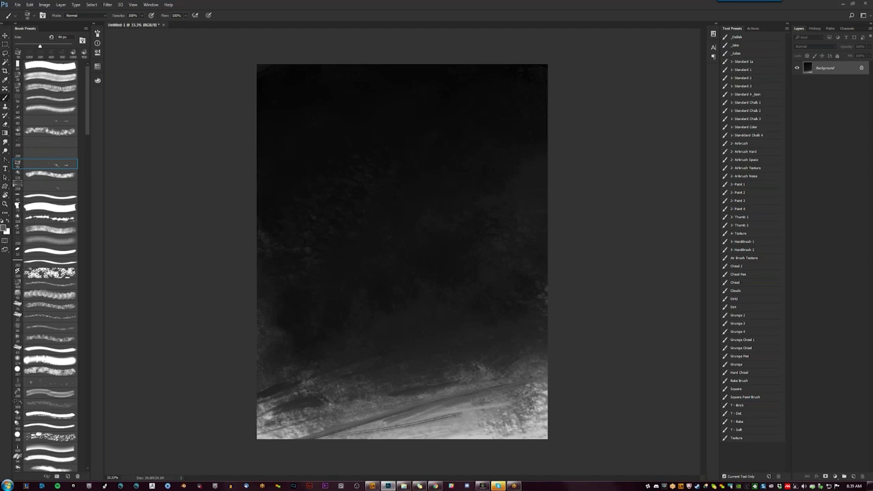
{"action": "left_click_drag", "start_coordinate": [259, 394], "coordinate": [481, 335]}
{"action": "key", "text": "ctrl+z"}
{"action": "left_click_drag", "start_coordinate": [240, 397], "coordinate": [444, 344]}
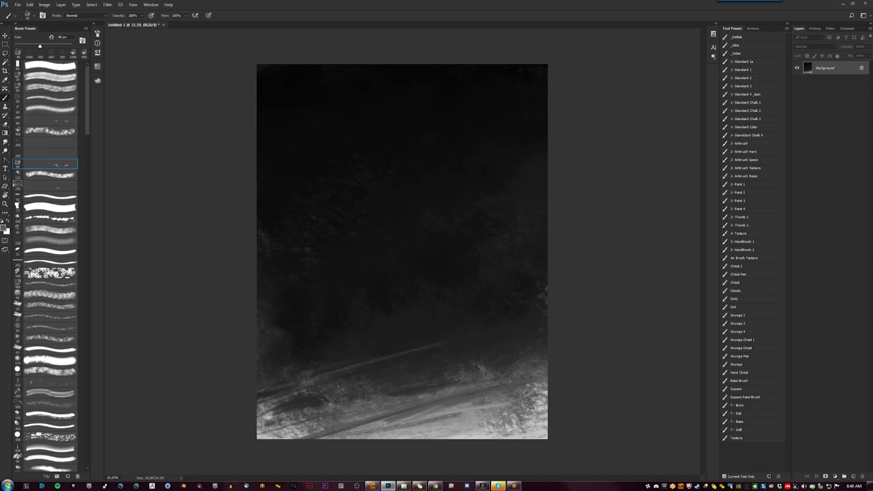
Step: Try light strokes, a grey blob and zigzags in the upper canvas, undoing each
{"action": "key", "text": "bracketright"}
{"action": "key", "text": "bracketright"}
{"action": "key", "text": "bracketright"}
{"action": "mouse_move", "coordinate": [412, 165]}
{"action": "left_mouse_down"}
{"action": "mouse_move", "coordinate": [351, 257]}
{"action": "mouse_move", "coordinate": [400, 223]}
{"action": "mouse_move", "coordinate": [408, 202]}
{"action": "left_mouse_up"}
{"action": "left_click_drag", "start_coordinate": [403, 243], "coordinate": [383, 273]}
{"action": "key", "text": "ctrl+z"}
{"action": "key", "text": "ctrl+z"}
{"action": "key", "text": "ctrl+z"}
{"action": "key", "text": "ctrl+z"}
{"action": "left_click", "coordinate": [57, 178]}
{"action": "mouse_move", "coordinate": [382, 133]}
{"action": "left_mouse_down"}
{"action": "mouse_move", "coordinate": [409, 160]}
{"action": "mouse_move", "coordinate": [402, 140]}
{"action": "mouse_move", "coordinate": [413, 136]}
{"action": "mouse_move", "coordinate": [399, 160]}
{"action": "left_mouse_up"}
{"action": "key", "text": "ctrl+z"}
{"action": "left_click", "coordinate": [51, 186]}
{"action": "left_click_drag", "start_coordinate": [293, 285], "coordinate": [427, 235]}
Step: Paint the grey hook-shaped head near the top with a 175 px brush
{"action": "key", "text": "ctrl+z"}
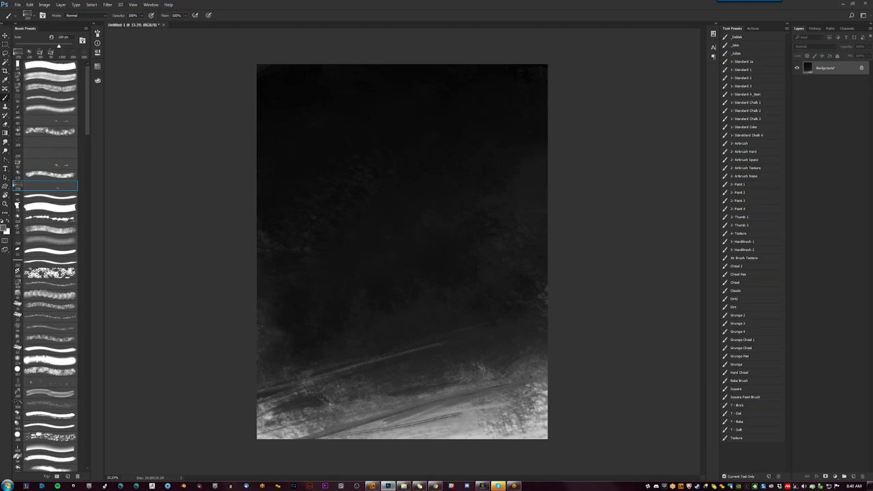
{"action": "left_click", "coordinate": [59, 199]}
{"action": "left_click_drag", "start_coordinate": [424, 140], "coordinate": [416, 217]}
{"action": "key", "text": "ctrl+z"}
{"action": "left_click_drag", "start_coordinate": [28, 47], "coordinate": [54, 47]}
{"action": "mouse_move", "coordinate": [413, 116]}
{"action": "left_mouse_down"}
{"action": "mouse_move", "coordinate": [392, 133]}
{"action": "mouse_move", "coordinate": [407, 164]}
{"action": "mouse_move", "coordinate": [414, 149]}
{"action": "left_mouse_up"}
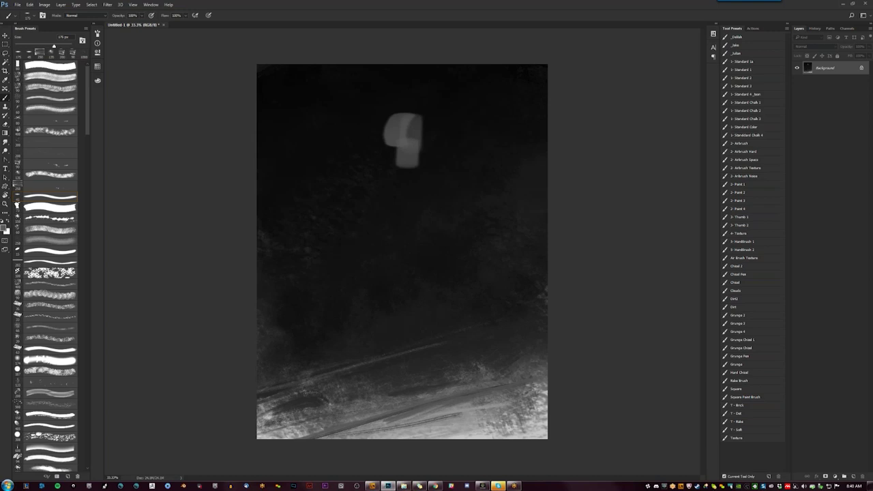
Step: Try grey zigzag strokes beside and below the head with 73 px and 150 px brushes, undoing them
{"action": "left_click", "coordinate": [50, 206]}
{"action": "mouse_move", "coordinate": [371, 131]}
{"action": "left_mouse_down"}
{"action": "mouse_move", "coordinate": [389, 176]}
{"action": "mouse_move", "coordinate": [438, 173]}
{"action": "left_mouse_up"}
{"action": "key", "text": "ctrl+alt+z"}
{"action": "key", "text": "ctrl+alt+z"}
{"action": "left_click", "coordinate": [50, 219]}
{"action": "mouse_move", "coordinate": [378, 199]}
{"action": "left_mouse_down"}
{"action": "mouse_move", "coordinate": [351, 296]}
{"action": "mouse_move", "coordinate": [427, 259]}
{"action": "left_mouse_up"}
{"action": "key", "text": "ctrl+z"}
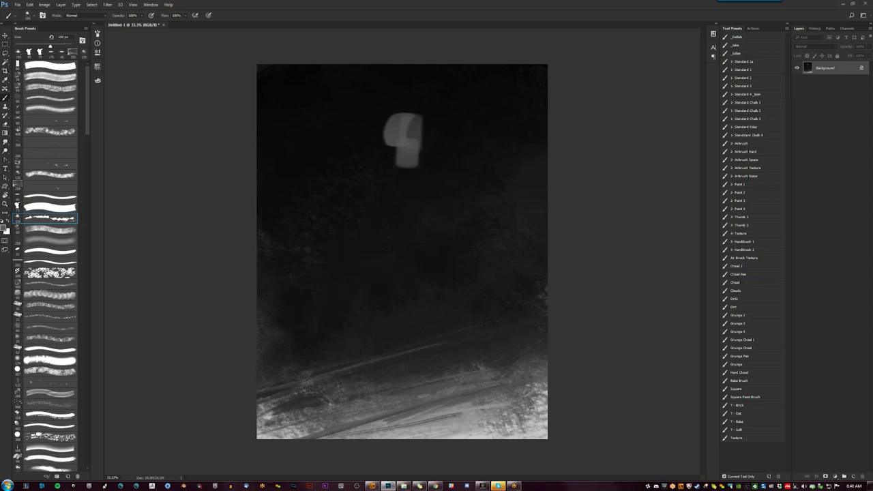
Step: Paint a diagonal grey limb below-left of the head with a 70 px brush
{"action": "left_click", "coordinate": [67, 234]}
{"action": "mouse_move", "coordinate": [380, 155]}
{"action": "left_mouse_down"}
{"action": "mouse_move", "coordinate": [331, 219]}
{"action": "mouse_move", "coordinate": [394, 207]}
{"action": "mouse_move", "coordinate": [421, 164]}
{"action": "left_mouse_up"}
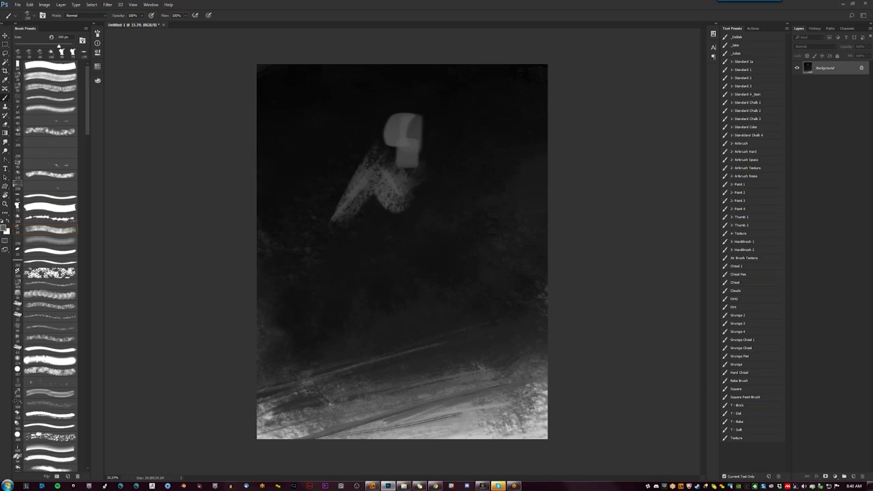
{"action": "left_click", "coordinate": [50, 240]}
{"action": "left_click_drag", "start_coordinate": [382, 195], "coordinate": [399, 229]}
{"action": "key", "text": "ctrl+alt+z"}
{"action": "key", "text": "ctrl+alt+z"}
{"action": "left_click", "coordinate": [50, 250]}
{"action": "mouse_move", "coordinate": [370, 180]}
{"action": "left_mouse_down"}
{"action": "mouse_move", "coordinate": [382, 192]}
{"action": "mouse_move", "coordinate": [376, 222]}
{"action": "left_mouse_up"}
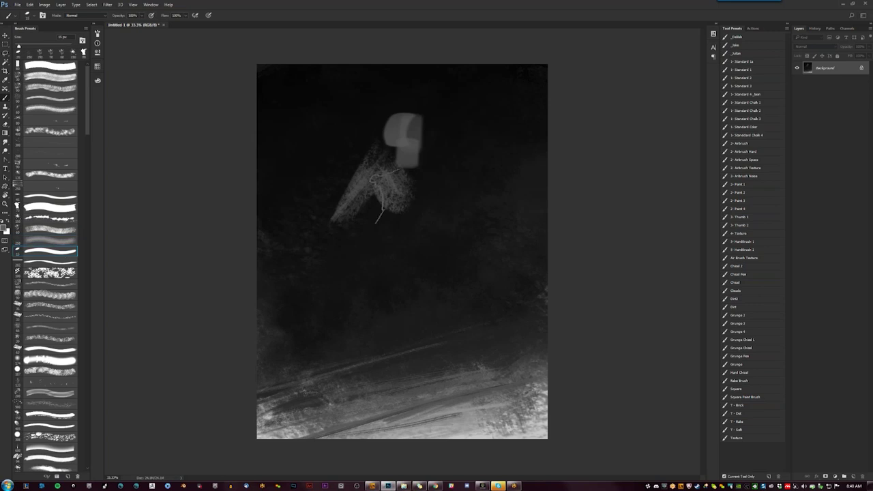
{"action": "key", "text": "ctrl+z"}
Step: Try square stamps and 125 px speckled texture on the body, undoing both
{"action": "left_click", "coordinate": [49, 261]}
{"action": "left_click_drag", "start_coordinate": [377, 182], "coordinate": [377, 192]}
{"action": "left_click", "coordinate": [385, 216]}
{"action": "key", "text": "ctrl+alt+z"}
{"action": "key", "text": "ctrl+alt+z"}
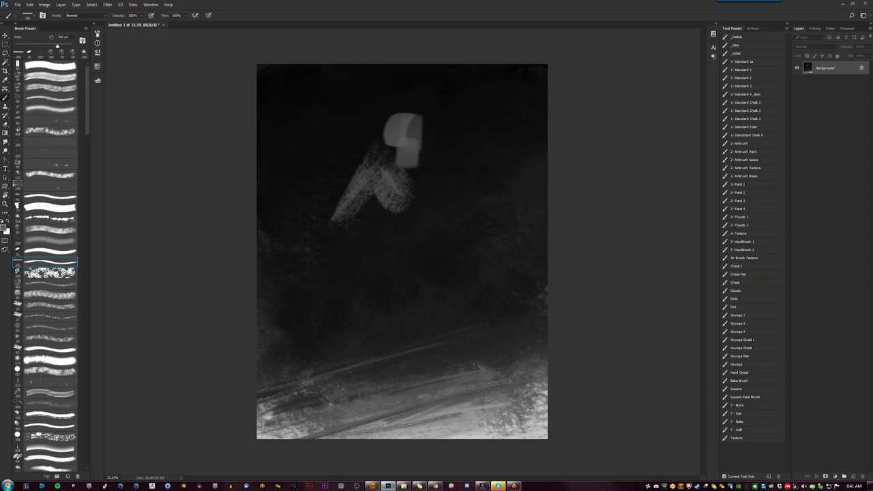
{"action": "left_click", "coordinate": [54, 272]}
{"action": "key", "text": "bracketright"}
{"action": "left_click_drag", "start_coordinate": [358, 198], "coordinate": [390, 179]}
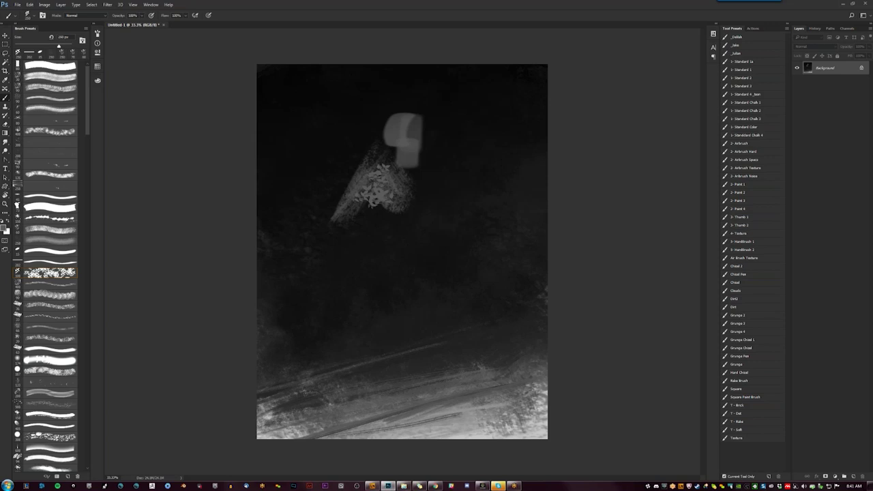
{"action": "key", "text": "ctrl+z"}
Step: Select the 400 px then 80 px brush presets and switch to the web browser
{"action": "left_click", "coordinate": [50, 284]}
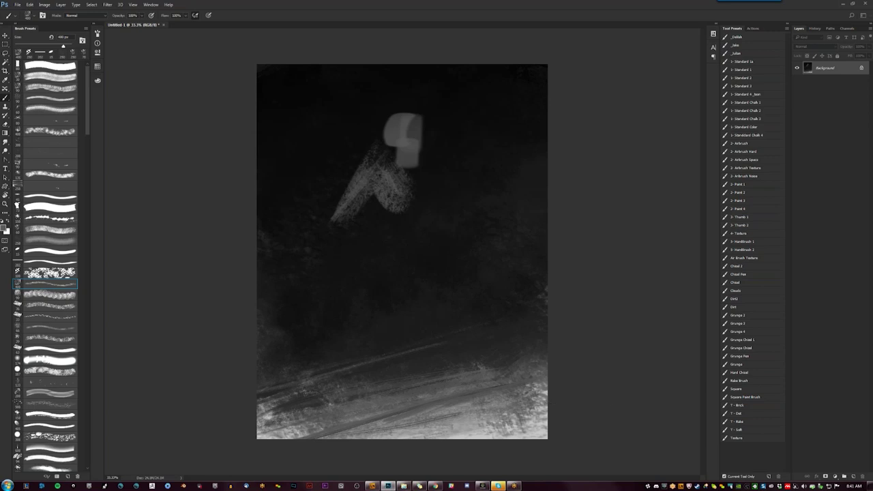
{"action": "left_click", "coordinate": [49, 296]}
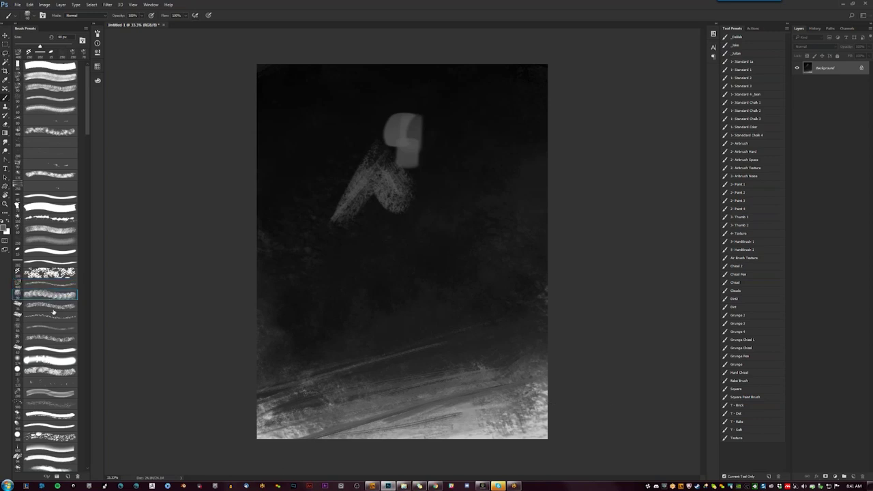
{"action": "left_click", "coordinate": [435, 485]}
Step: Search Google Images for 'game of war' and preview the gladiator battle image
{"action": "key", "text": "ctrl+t"}
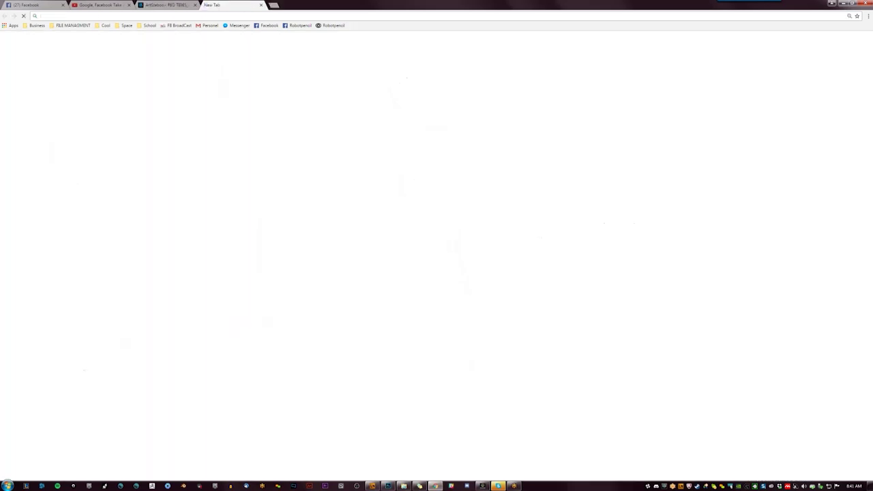
{"action": "type", "text": "game of war"}
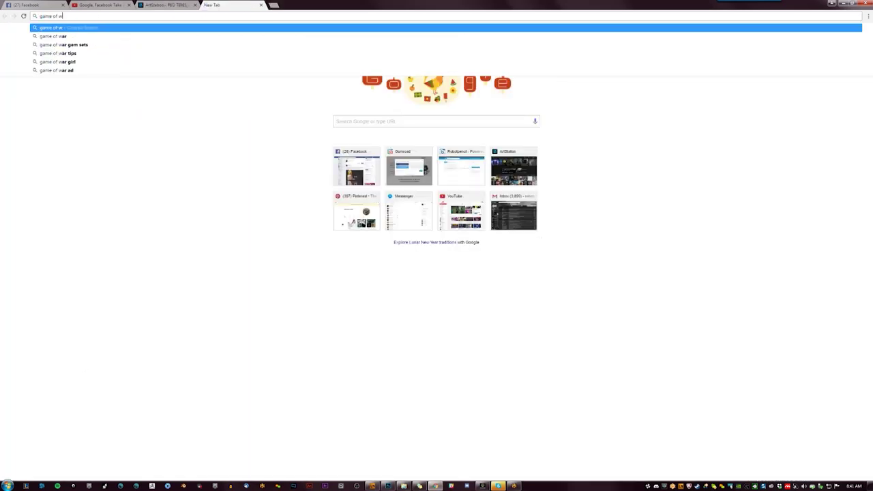
{"action": "key", "text": "Return"}
{"action": "left_click", "coordinate": [92, 60]}
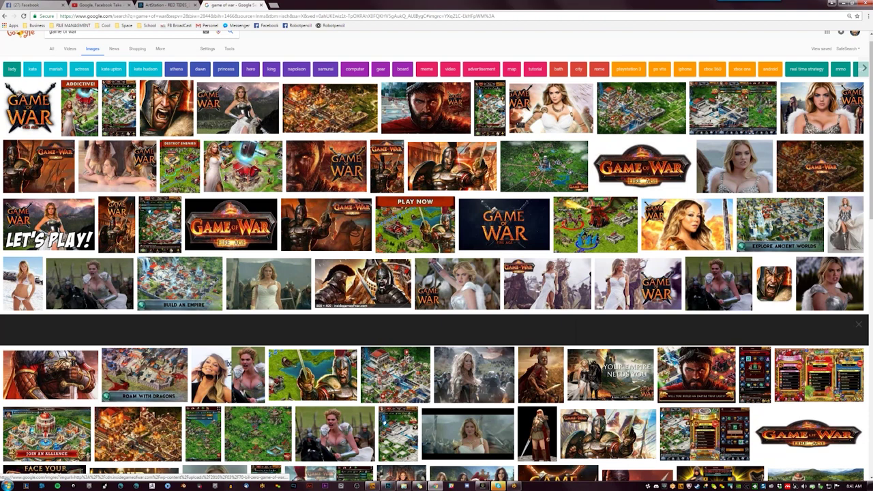
{"action": "left_click", "coordinate": [361, 297]}
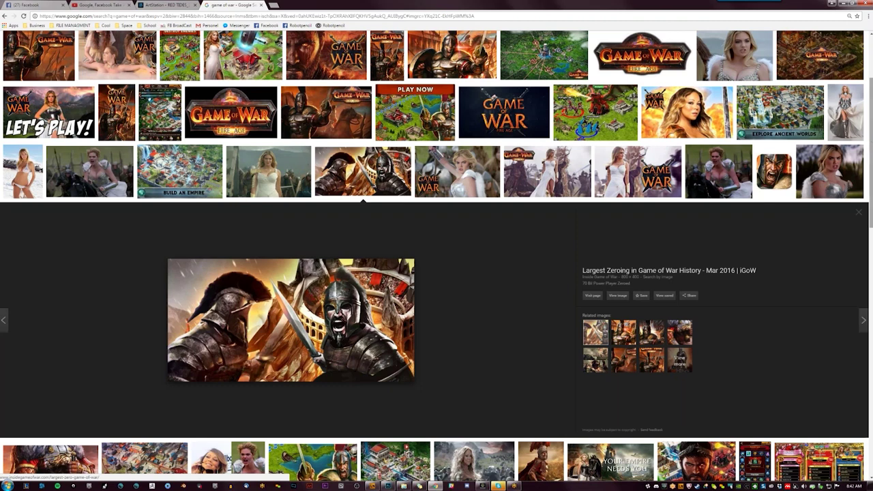
Step: Scroll through the 'game of war' results and enlarge the soldier gameplay image
{"action": "scroll", "coordinate": [848, 260], "scroll_direction": "down", "scroll_amount": 1}
{"action": "scroll", "coordinate": [847, 260], "scroll_direction": "down", "scroll_amount": 2}
{"action": "scroll", "coordinate": [847, 260], "scroll_direction": "down", "scroll_amount": 2}
{"action": "scroll", "coordinate": [848, 260], "scroll_direction": "up", "scroll_amount": 1}
{"action": "scroll", "coordinate": [847, 260], "scroll_direction": "down", "scroll_amount": 1}
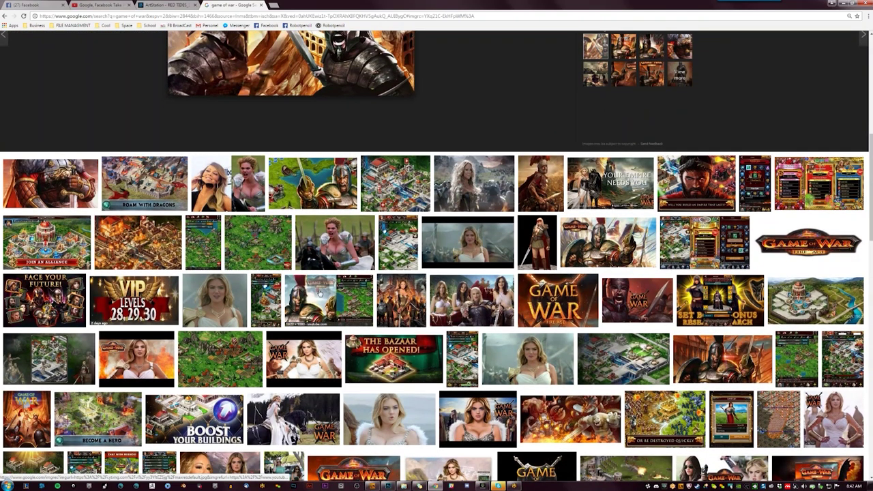
{"action": "scroll", "coordinate": [314, 294], "scroll_direction": "up", "scroll_amount": 6}
{"action": "scroll", "coordinate": [314, 295], "scroll_direction": "down", "scroll_amount": 6}
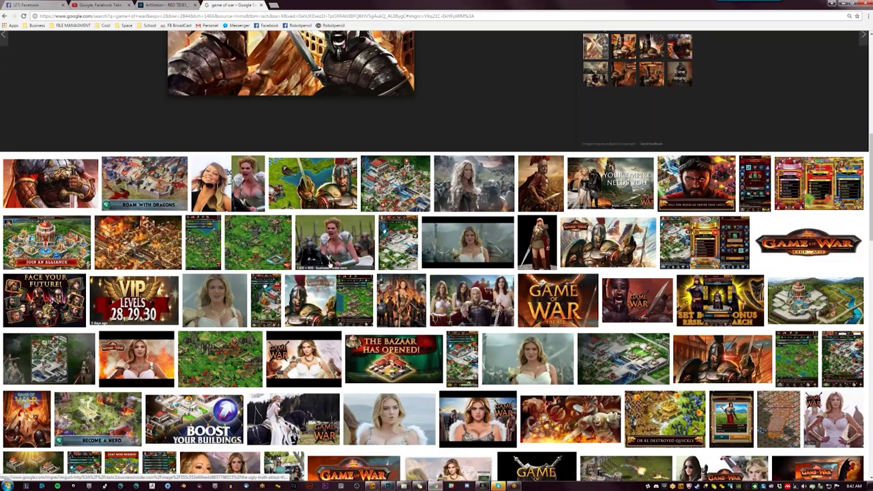
{"action": "left_click", "coordinate": [314, 294]}
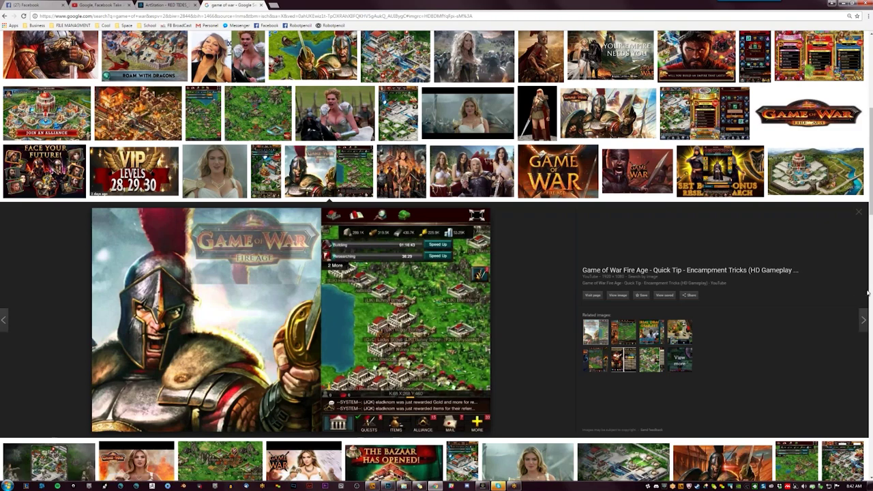
Step: Preview the Game of War soldier artwork, then return to the ArtStation RED TIDES tab
{"action": "scroll", "coordinate": [436, 255], "scroll_direction": "up", "scroll_amount": 3}
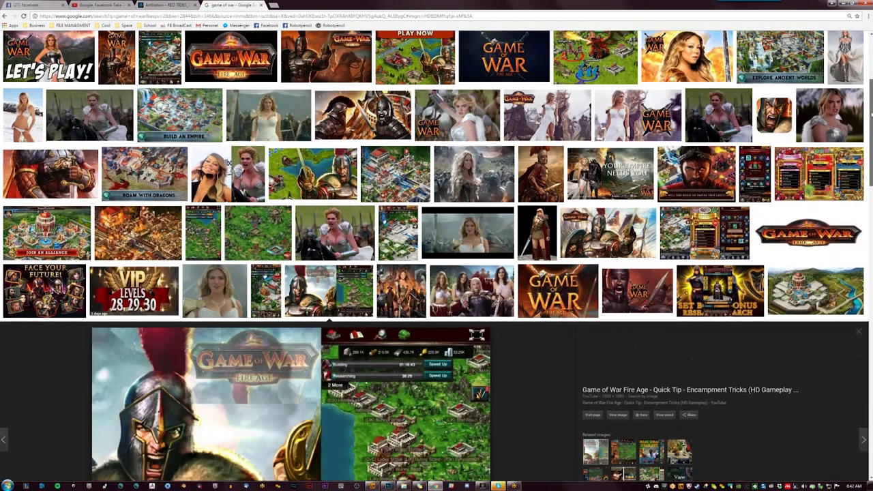
{"action": "scroll", "coordinate": [437, 255], "scroll_direction": "up", "scroll_amount": 1}
{"action": "scroll", "coordinate": [436, 256], "scroll_direction": "up", "scroll_amount": 1}
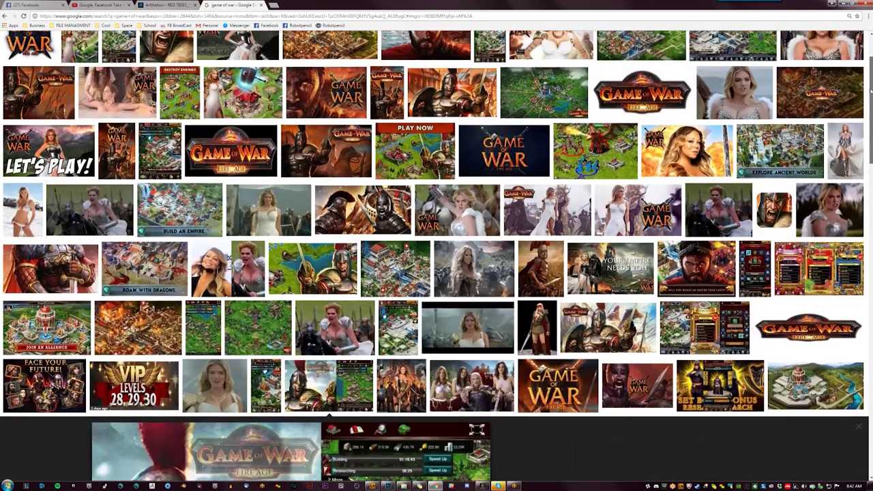
{"action": "scroll", "coordinate": [49, 135], "scroll_direction": "up", "scroll_amount": 1}
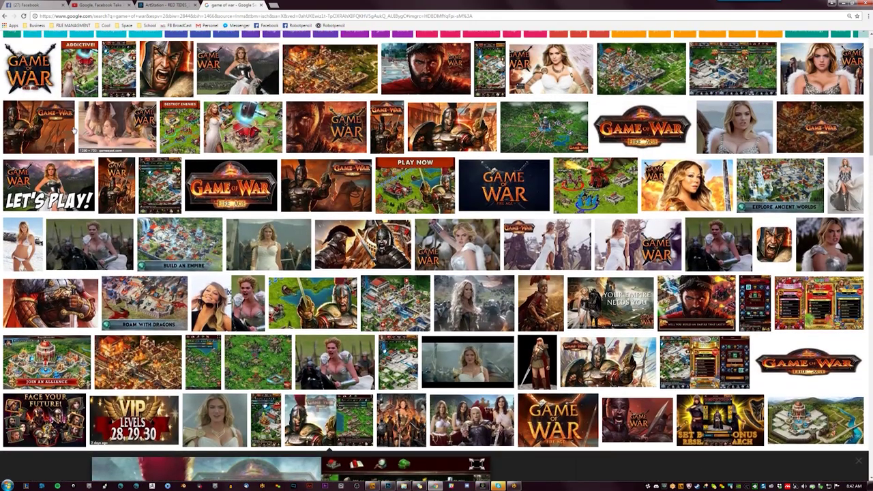
{"action": "left_click", "coordinate": [50, 135]}
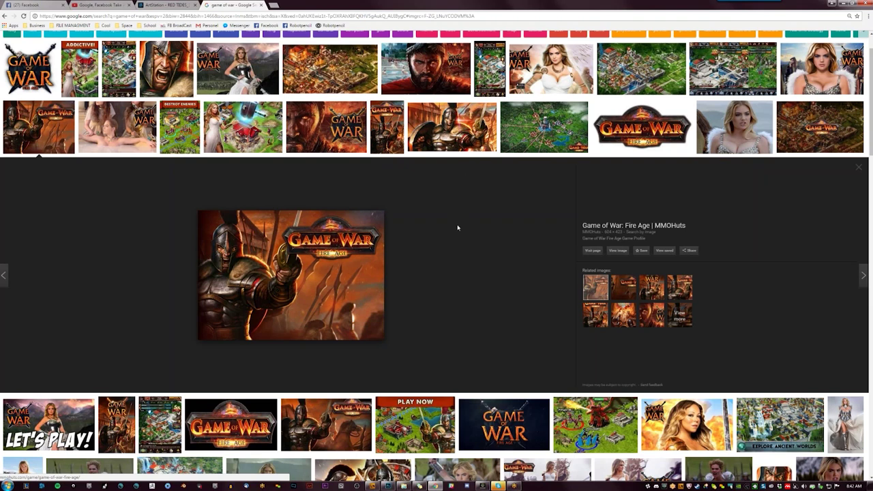
{"action": "left_click", "coordinate": [171, 4]}
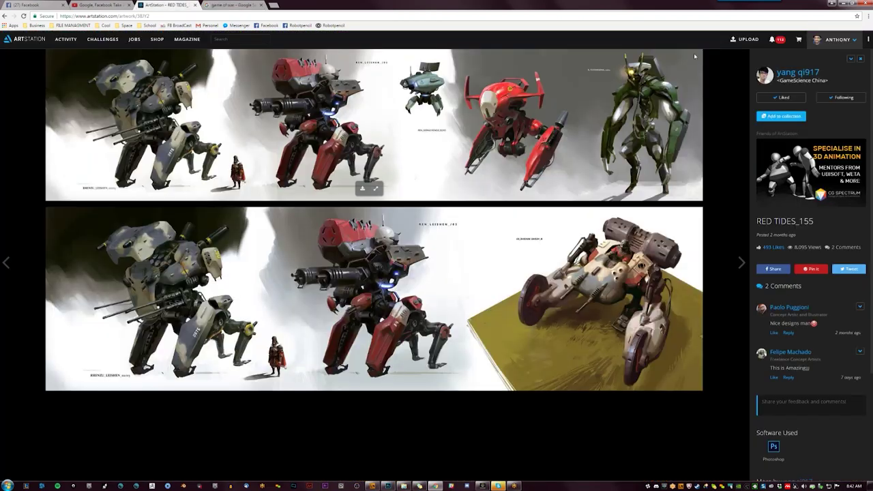
Step: Open the artist's liked works and load the Warcraft and another artwork in new tabs
{"action": "left_click", "coordinate": [797, 74]}
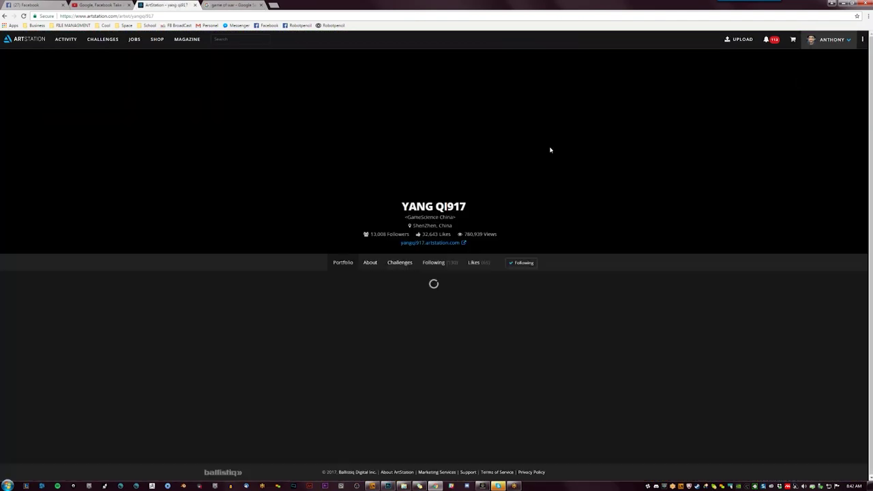
{"action": "left_click", "coordinate": [477, 264]}
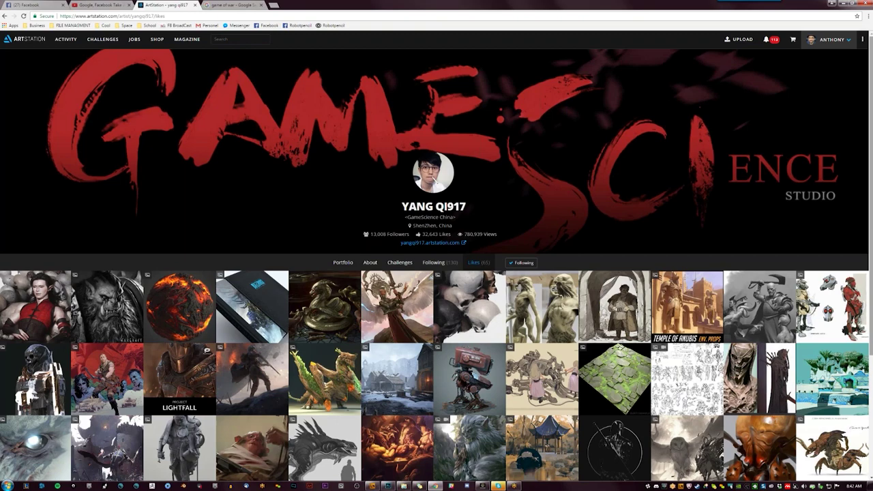
{"action": "scroll", "coordinate": [436, 273], "scroll_direction": "down", "scroll_amount": 3}
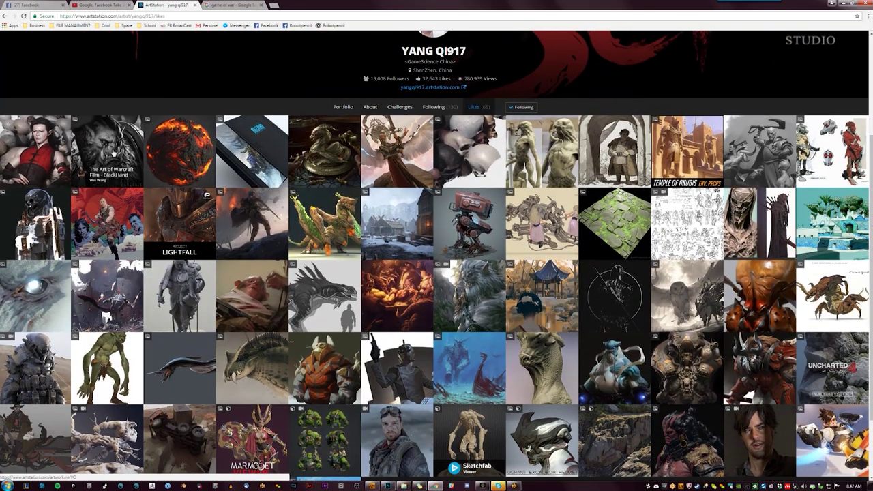
{"action": "middle_click", "coordinate": [116, 167]}
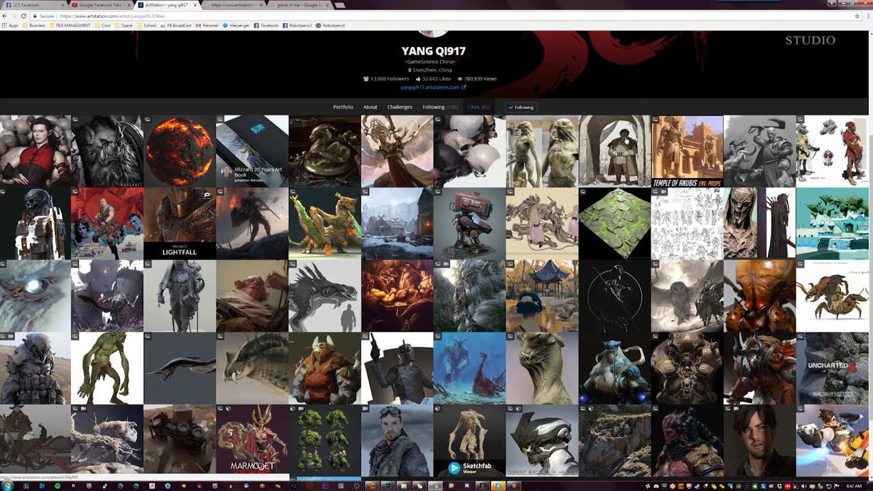
{"action": "middle_click", "coordinate": [758, 168]}
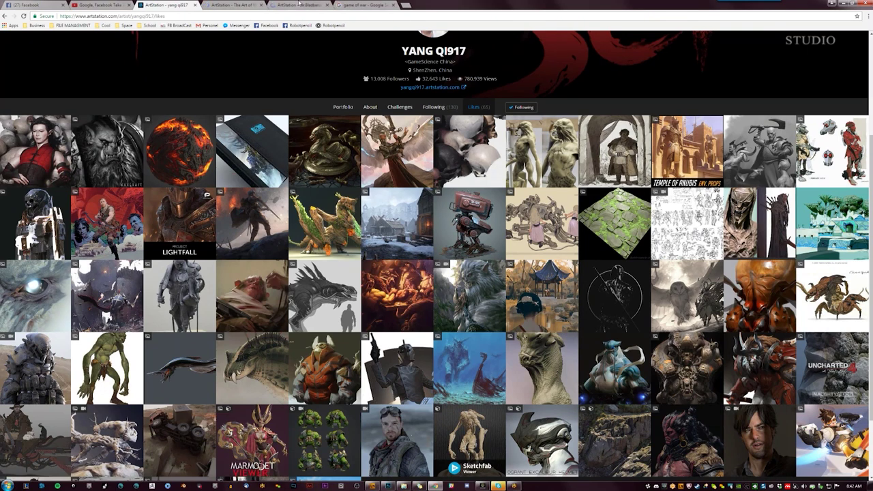
Step: View the Warcraft BlackHand artwork, like Sir.Blazbaros, and open its creator's portfolio
{"action": "left_click", "coordinate": [242, 4]}
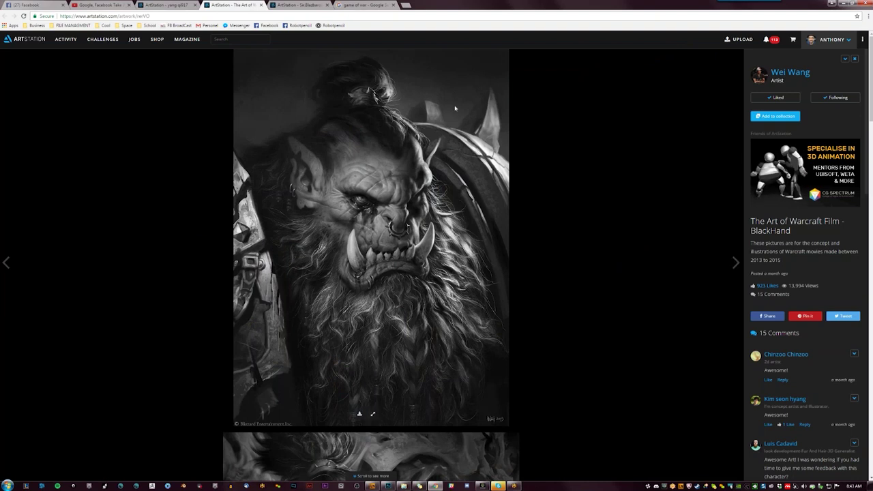
{"action": "key", "text": "ctrl+Tab"}
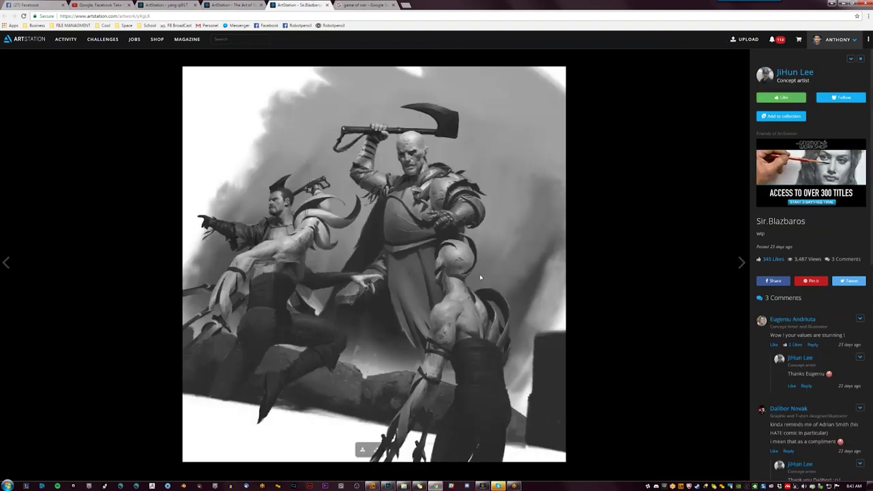
{"action": "key", "text": "l"}
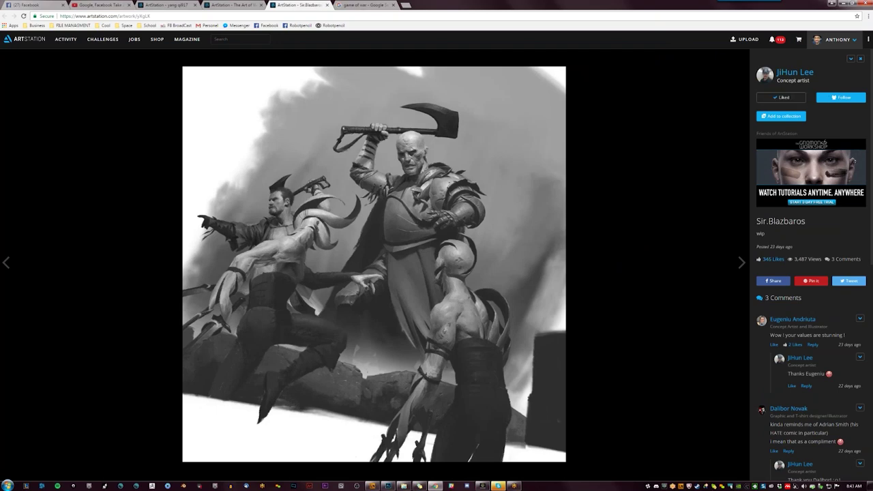
{"action": "left_click", "coordinate": [794, 73]}
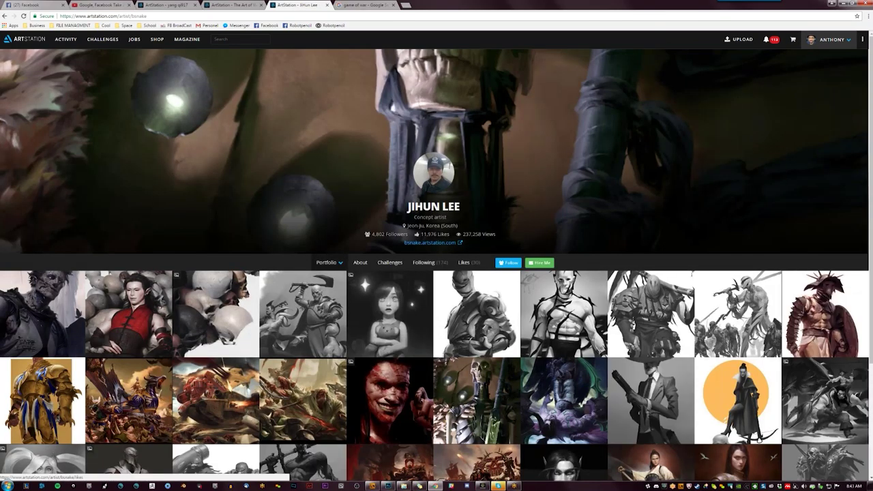
Step: Follow the concept artist and briefly view the 2016 personal work piece
{"action": "left_click", "coordinate": [508, 262]}
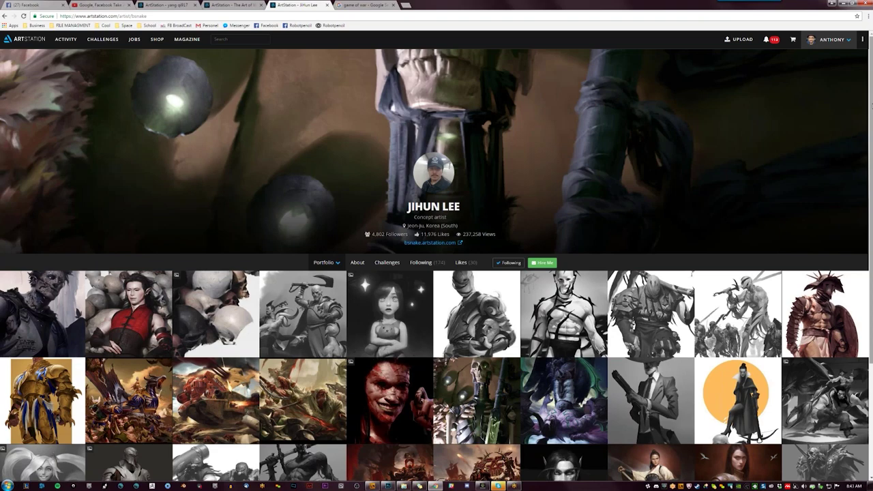
{"action": "scroll", "coordinate": [437, 257], "scroll_direction": "down", "scroll_amount": 1}
{"action": "scroll", "coordinate": [437, 256], "scroll_direction": "down", "scroll_amount": 1}
{"action": "scroll", "coordinate": [436, 256], "scroll_direction": "down", "scroll_amount": 1}
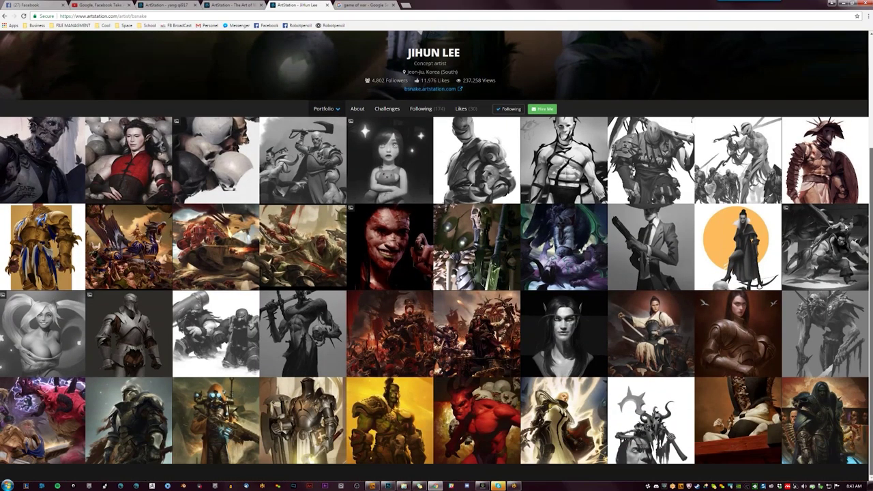
{"action": "mouse_move", "coordinate": [650, 314]}
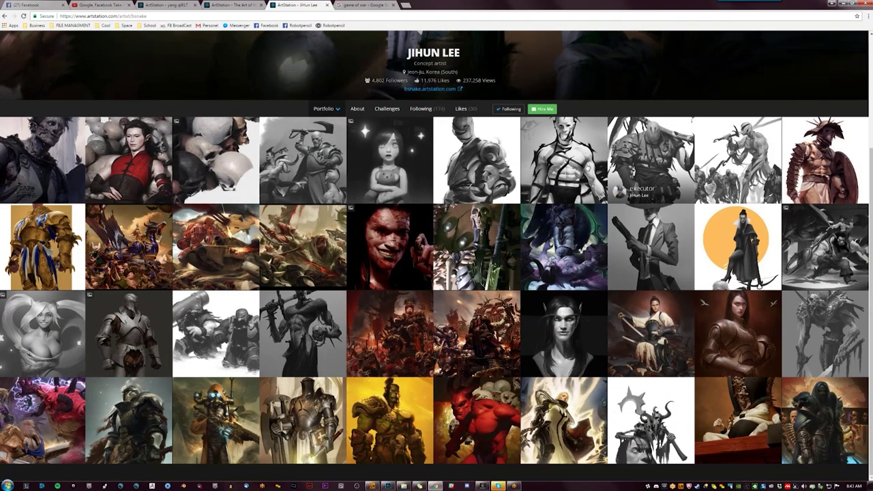
{"action": "left_click", "coordinate": [581, 176]}
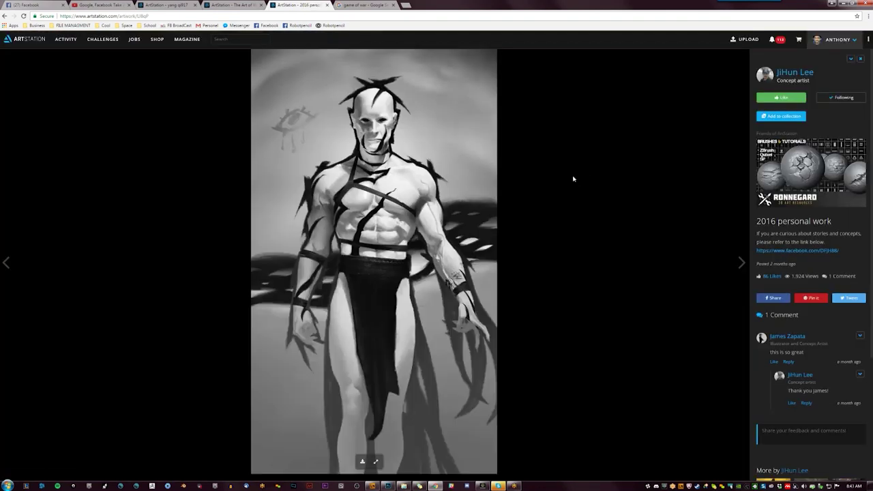
{"action": "key", "text": "Escape"}
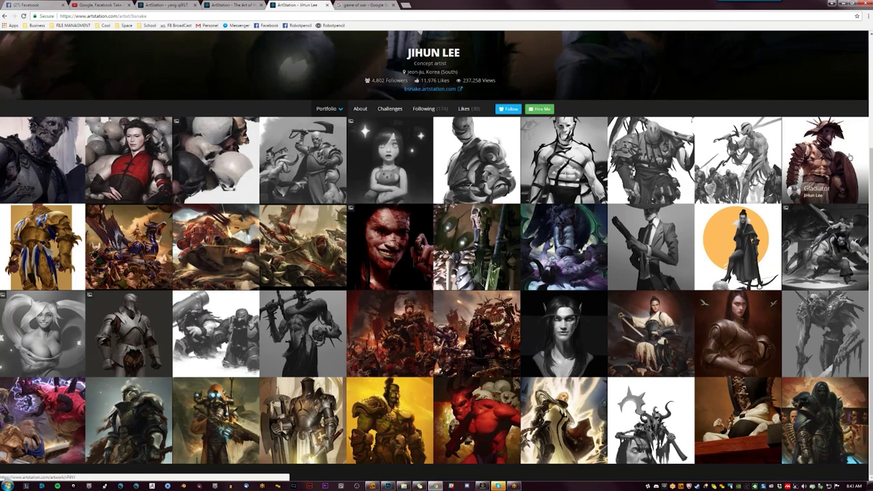
Step: Like the Gladiator and Skulls - wip artworks, then arc light strokes over the head in Photoshop
{"action": "left_click", "coordinate": [847, 157]}
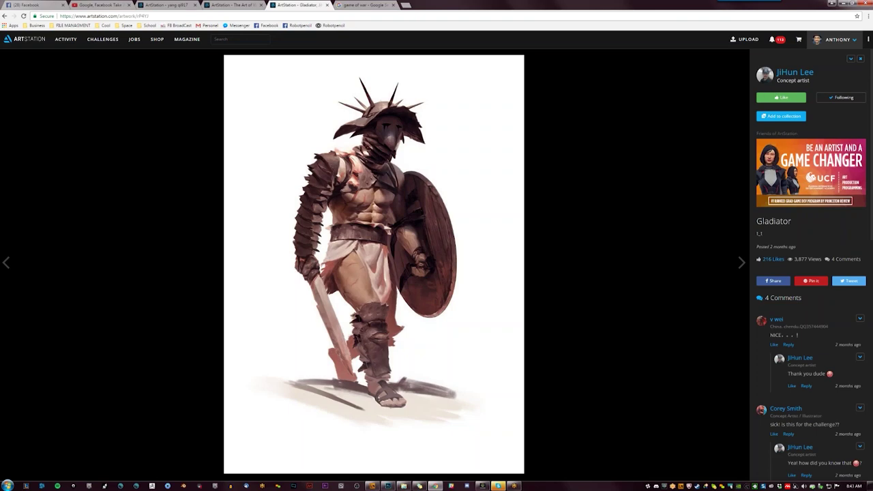
{"action": "left_click", "coordinate": [781, 97]}
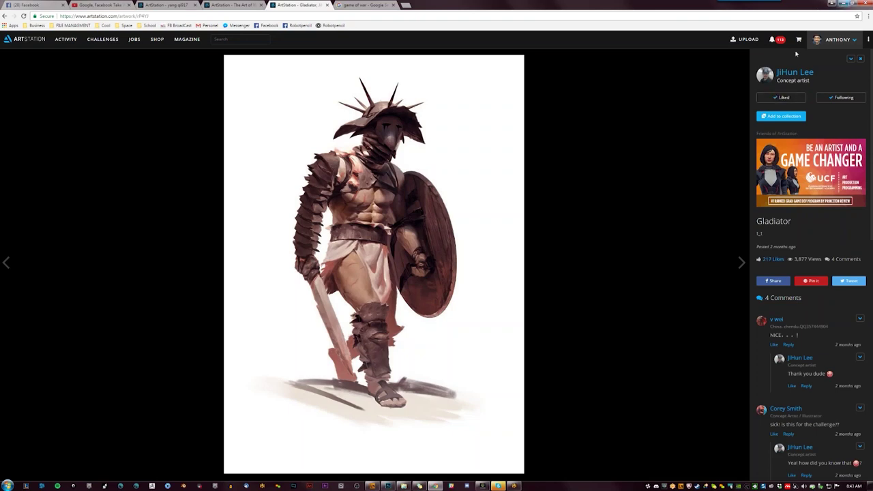
{"action": "left_click", "coordinate": [791, 73]}
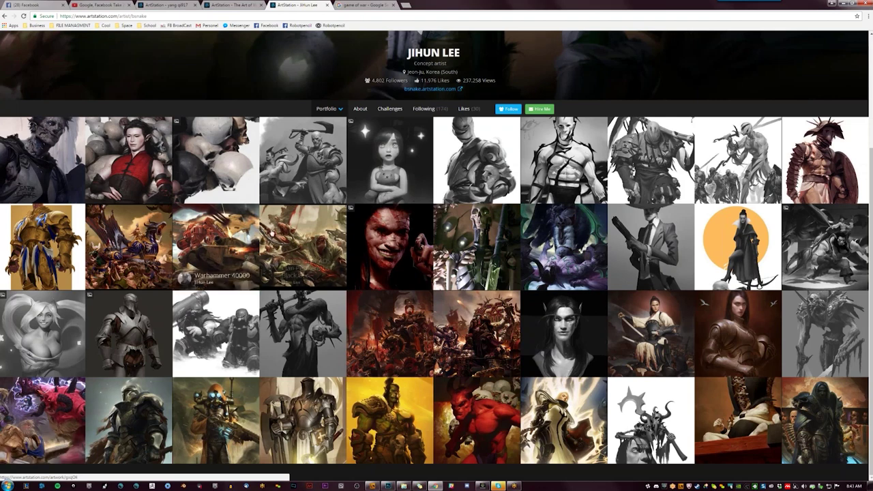
{"action": "left_click", "coordinate": [215, 164]}
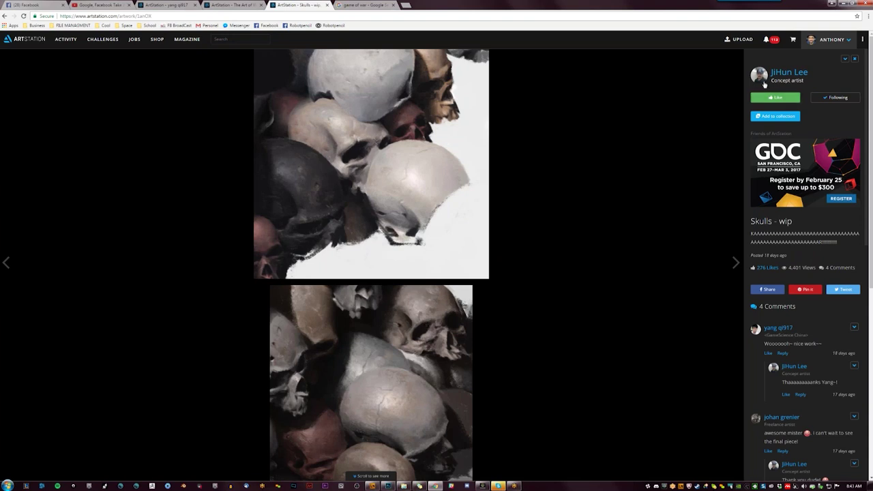
{"action": "left_click", "coordinate": [775, 97]}
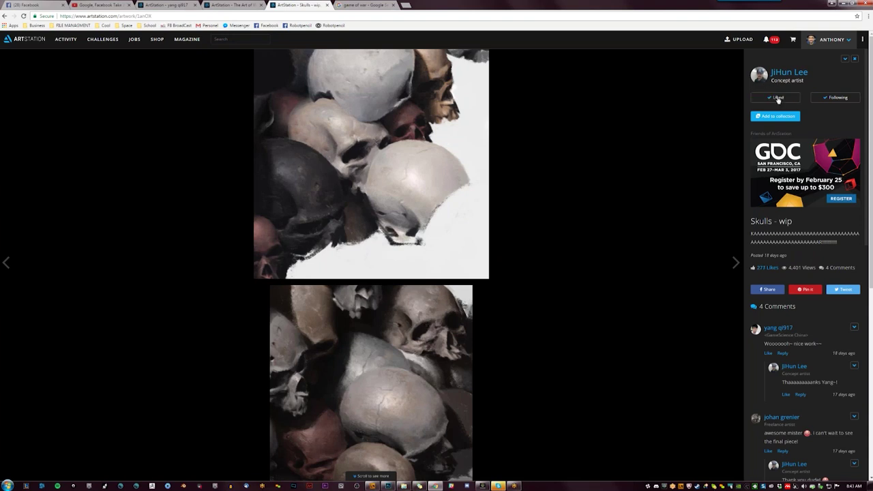
{"action": "left_click", "coordinate": [842, 4]}
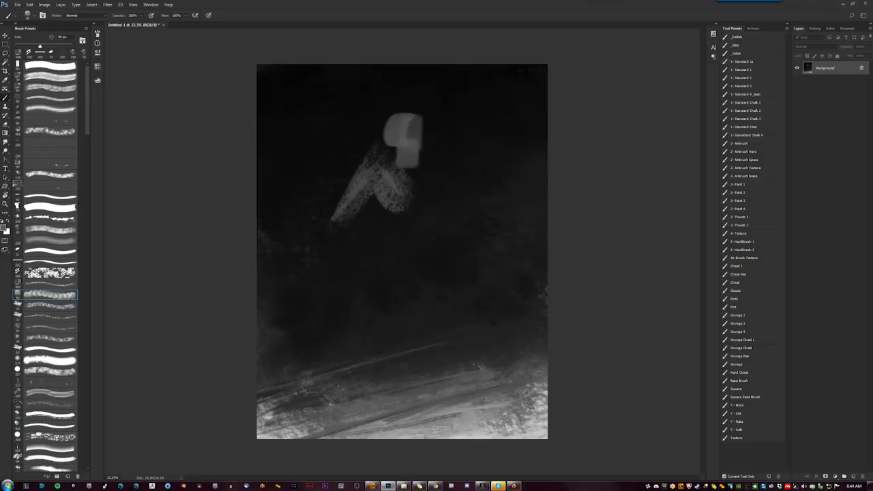
{"action": "left_click_drag", "start_coordinate": [401, 104], "coordinate": [437, 125]}
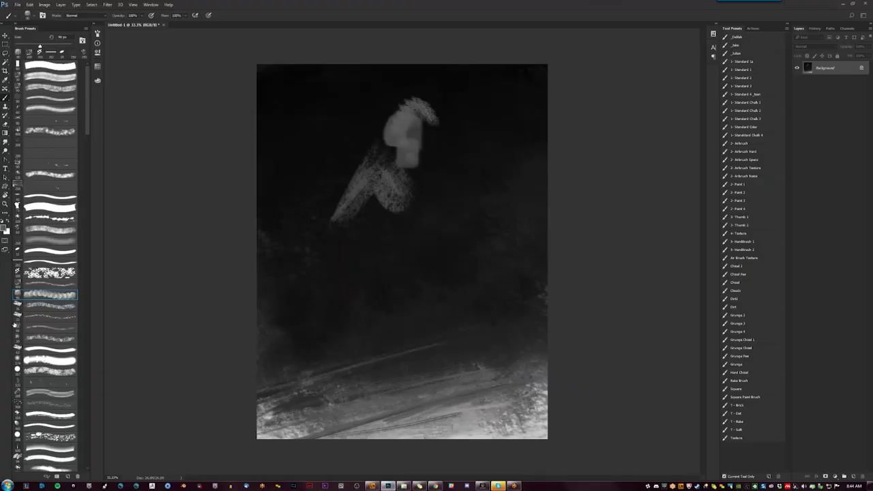
Step: With a 90 px brush, paint light hair-like strands over the head's top and right side
{"action": "key", "text": "period"}
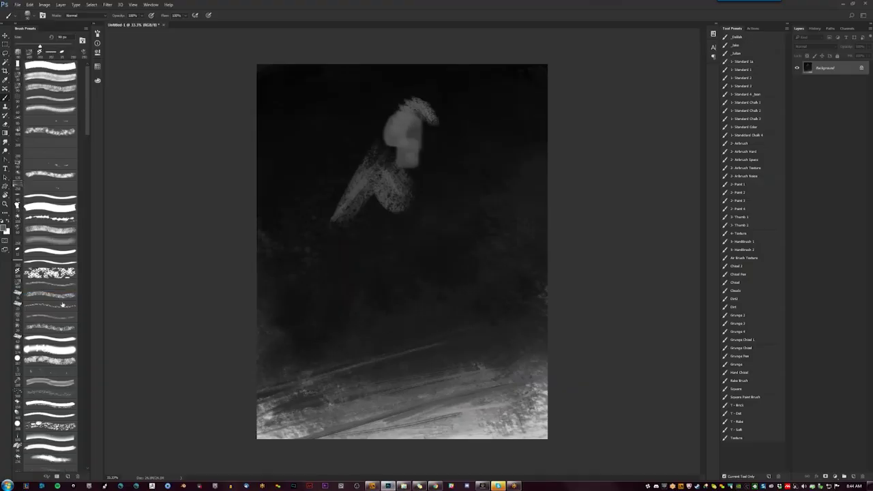
{"action": "key", "text": "comma"}
{"action": "left_click_drag", "start_coordinate": [417, 152], "coordinate": [415, 177]}
{"action": "left_click_drag", "start_coordinate": [424, 117], "coordinate": [426, 172]}
{"action": "mouse_move", "coordinate": [430, 120]}
{"action": "left_mouse_down"}
{"action": "mouse_move", "coordinate": [432, 175]}
{"action": "mouse_move", "coordinate": [425, 120]}
{"action": "mouse_move", "coordinate": [430, 150]}
{"action": "left_mouse_up"}
{"action": "mouse_move", "coordinate": [412, 102]}
{"action": "left_mouse_down"}
{"action": "mouse_move", "coordinate": [386, 131]}
{"action": "mouse_move", "coordinate": [437, 135]}
{"action": "mouse_move", "coordinate": [437, 152]}
{"action": "left_mouse_up"}
{"action": "key", "text": "bracketright"}
{"action": "key", "text": "bracketright"}
{"action": "key", "text": "bracketright"}
{"action": "scroll", "coordinate": [450, 133], "scroll_direction": "up", "scroll_amount": 1}
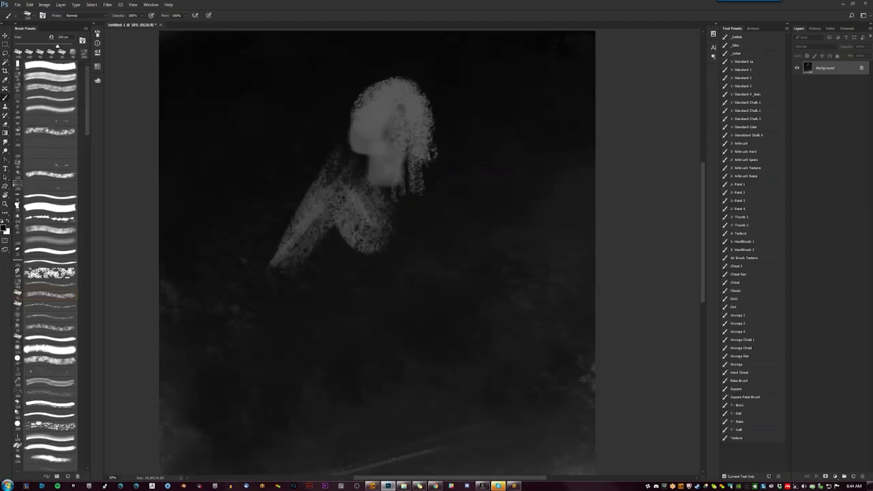
Step: Paint dark eye sockets, nose and mouth on the skull and rework its upper-left
{"action": "mouse_move", "coordinate": [400, 109]}
{"action": "left_mouse_down"}
{"action": "mouse_move", "coordinate": [424, 121]}
{"action": "mouse_move", "coordinate": [416, 133]}
{"action": "left_mouse_up"}
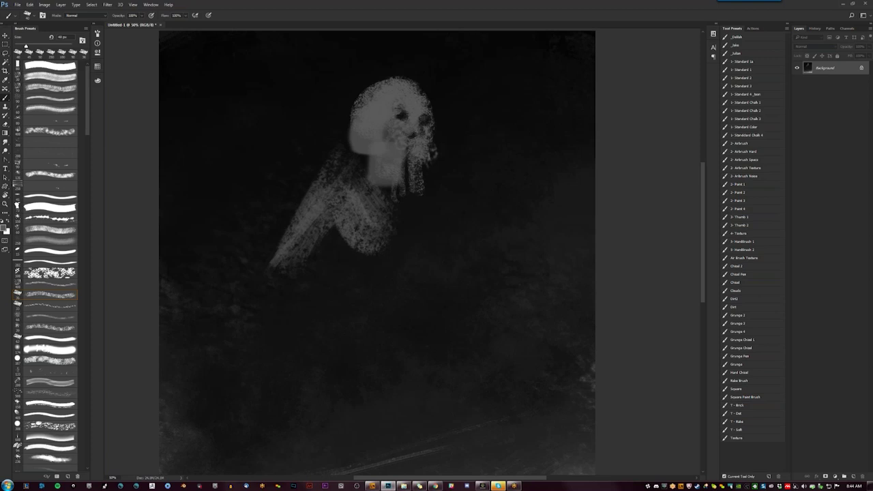
{"action": "mouse_move", "coordinate": [383, 99]}
{"action": "left_mouse_down"}
{"action": "mouse_move", "coordinate": [389, 118]}
{"action": "mouse_move", "coordinate": [376, 95]}
{"action": "mouse_move", "coordinate": [393, 90]}
{"action": "left_mouse_up"}
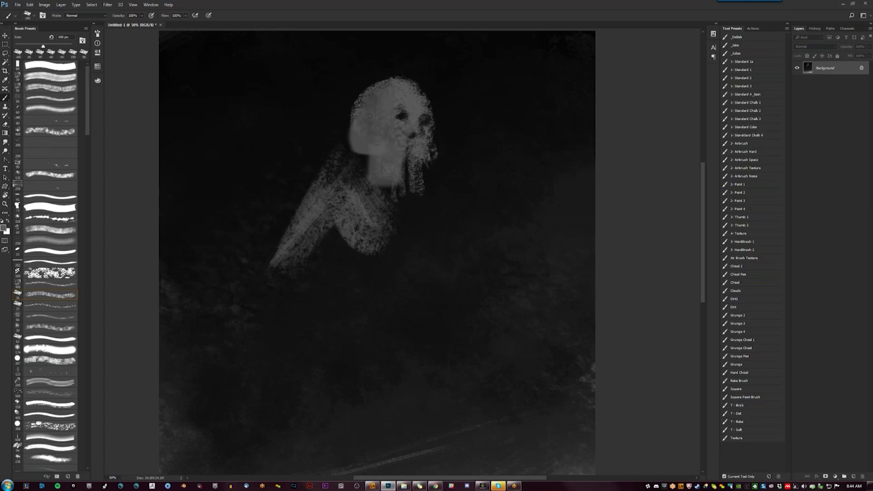
{"action": "key", "text": "bracketleft"}
{"action": "key", "text": "x"}
{"action": "mouse_move", "coordinate": [388, 141]}
{"action": "left_mouse_down"}
{"action": "mouse_move", "coordinate": [415, 155]}
{"action": "mouse_move", "coordinate": [409, 162]}
{"action": "left_mouse_up"}
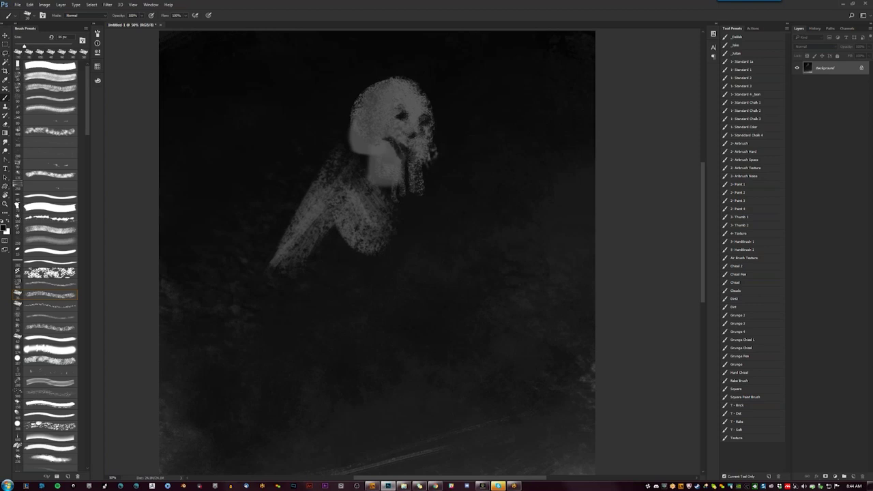
{"action": "left_click_drag", "start_coordinate": [399, 142], "coordinate": [424, 139]}
Step: Check the drawing mirrored, then add a dark stroke and light zigzags on the arm
{"action": "key", "text": "h"}
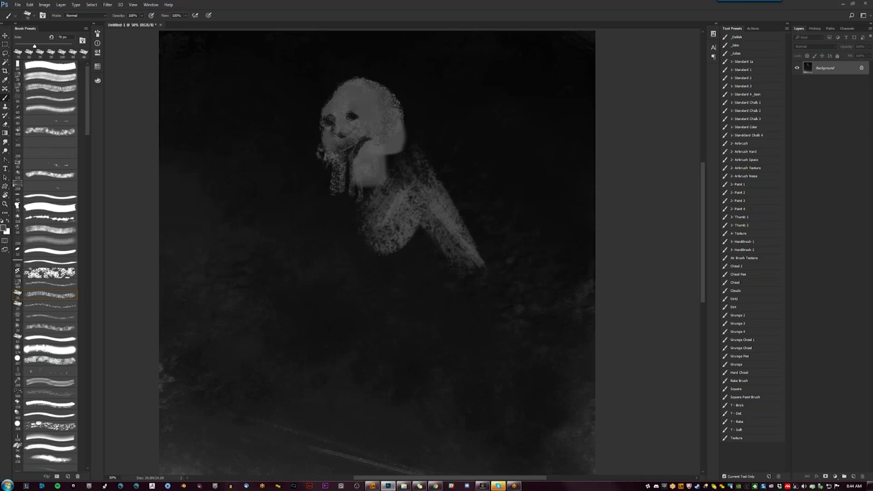
{"action": "key", "text": "h"}
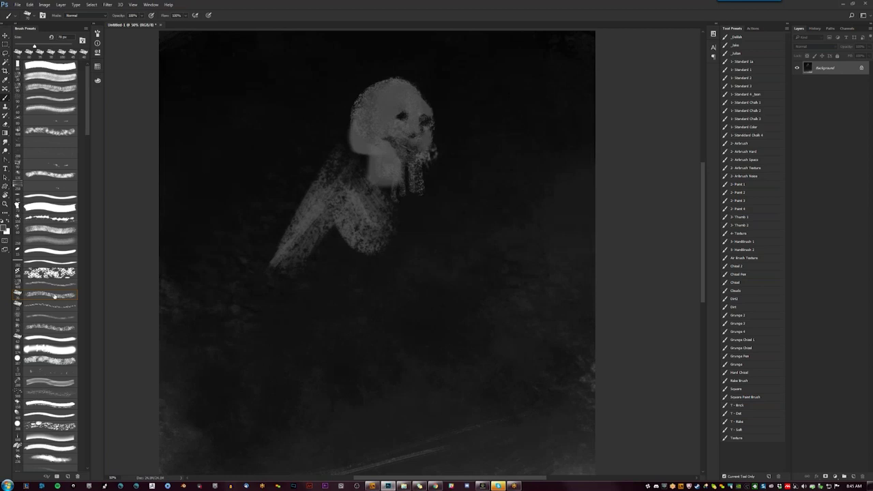
{"action": "left_click", "coordinate": [62, 308]}
{"action": "left_click_drag", "start_coordinate": [339, 230], "coordinate": [291, 286]}
{"action": "mouse_move", "coordinate": [324, 273]}
{"action": "left_mouse_down"}
{"action": "mouse_move", "coordinate": [399, 246]}
{"action": "mouse_move", "coordinate": [384, 288]}
{"action": "left_mouse_up"}
{"action": "key", "text": "z"}
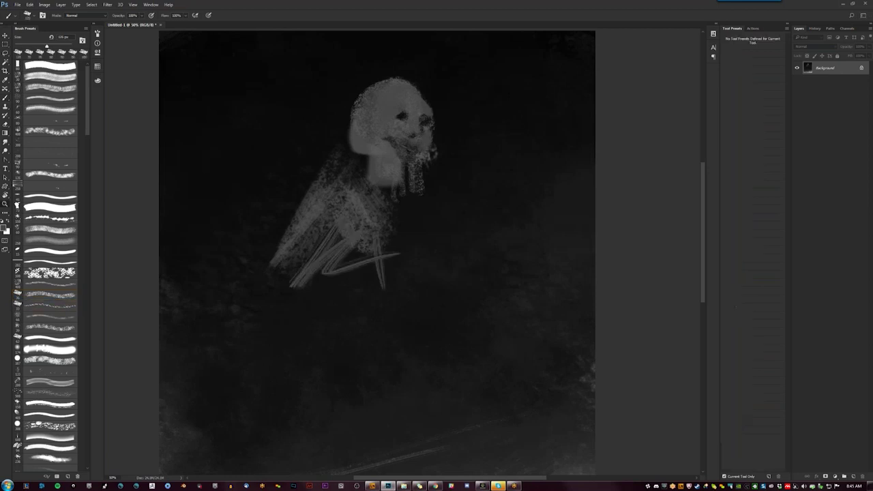
{"action": "left_click", "coordinate": [403, 293], "text": "alt"}
{"action": "key", "text": "b"}
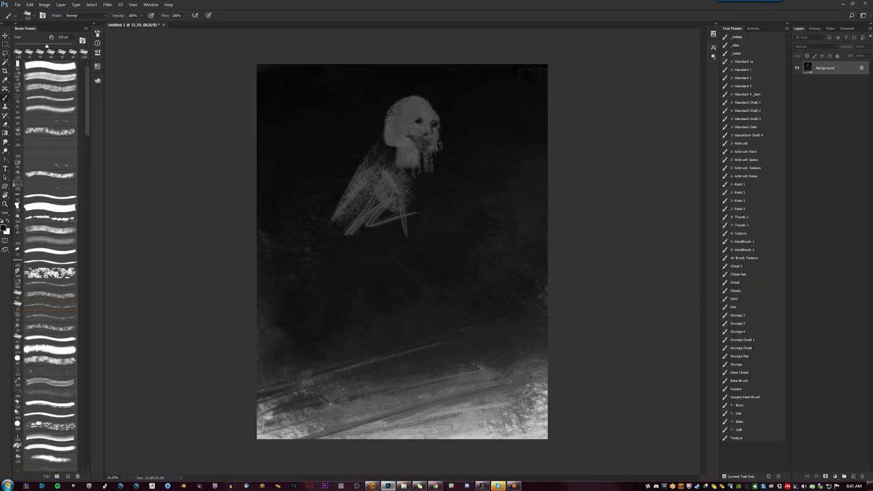
Step: Add light strokes beside the head and down the body, undoing those left of the figure
{"action": "mouse_move", "coordinate": [393, 152]}
{"action": "left_mouse_down"}
{"action": "mouse_move", "coordinate": [377, 154]}
{"action": "mouse_move", "coordinate": [399, 161]}
{"action": "mouse_move", "coordinate": [417, 200]}
{"action": "left_mouse_up"}
{"action": "left_click_drag", "start_coordinate": [426, 166], "coordinate": [425, 203]}
{"action": "left_click", "coordinate": [49, 315]}
{"action": "left_click_drag", "start_coordinate": [296, 210], "coordinate": [289, 304]}
{"action": "key", "text": "ctrl+alt+z"}
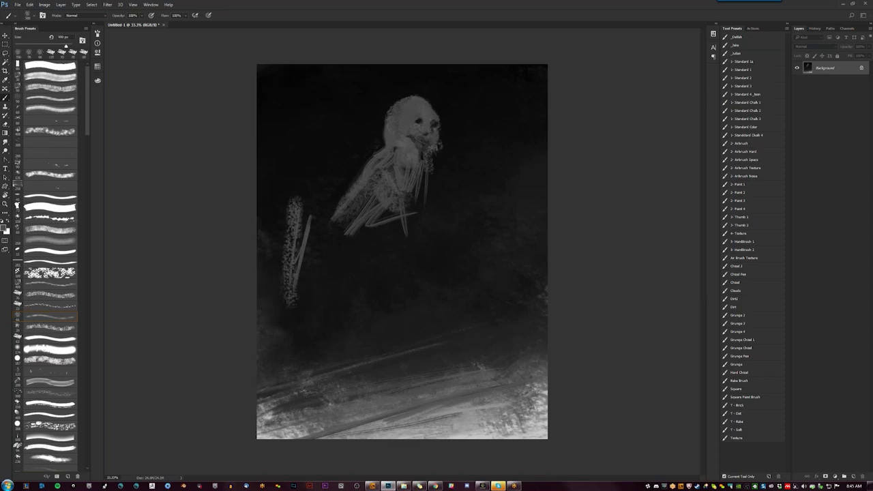
{"action": "key", "text": "ctrl+alt+z"}
{"action": "key", "text": "ctrl+alt+z"}
{"action": "key", "text": "ctrl+alt+z"}
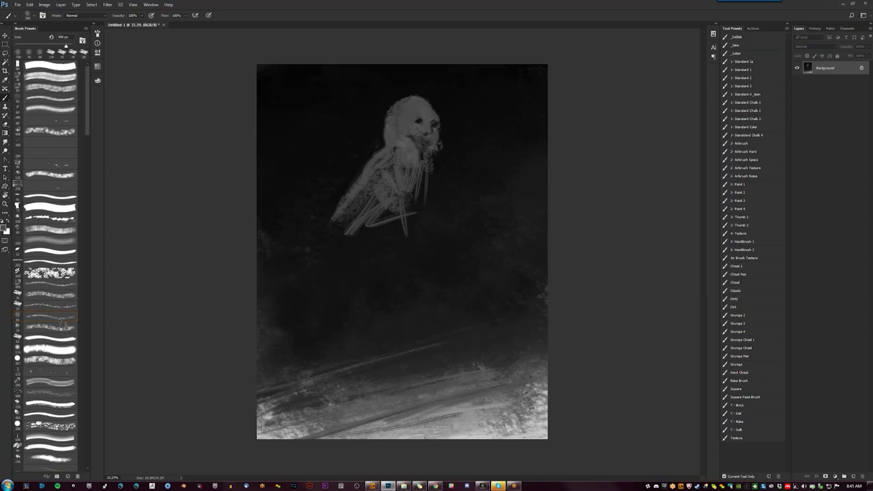
Step: Try light textured strokes below the figure, undo them, and reposition a brush preset
{"action": "left_click", "coordinate": [60, 319]}
{"action": "mouse_move", "coordinate": [395, 221]}
{"action": "left_mouse_down"}
{"action": "mouse_move", "coordinate": [367, 281]}
{"action": "mouse_move", "coordinate": [347, 283]}
{"action": "left_mouse_up"}
{"action": "left_click_drag", "start_coordinate": [389, 205], "coordinate": [356, 294]}
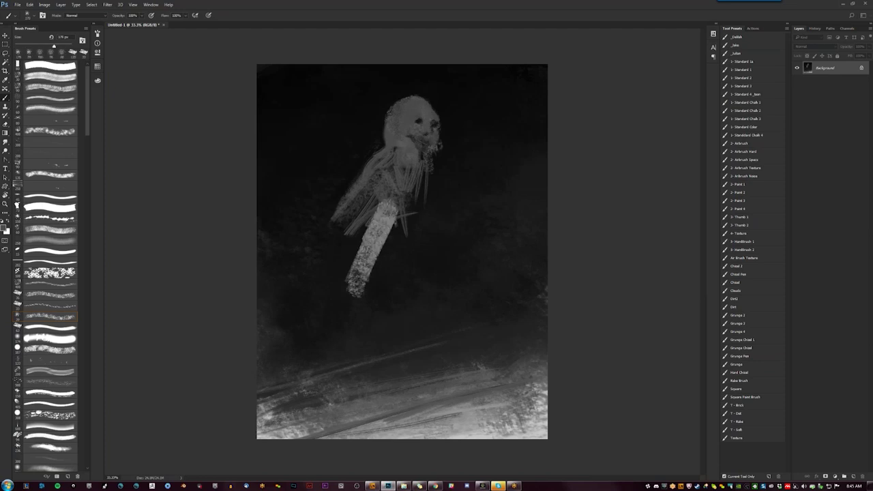
{"action": "key", "text": "ctrl+alt+z"}
{"action": "key", "text": "ctrl+alt+z"}
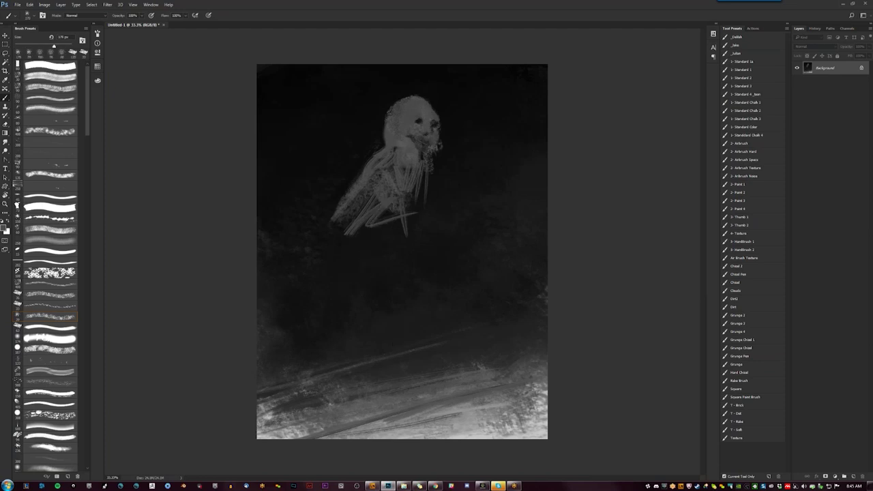
{"action": "left_click_drag", "start_coordinate": [58, 319], "coordinate": [55, 317]}
{"action": "left_click_drag", "start_coordinate": [374, 228], "coordinate": [381, 259]}
Step: Paint thin legs, brighten the lower body with a larger textured brush, and mirror the canvas
{"action": "left_click_drag", "start_coordinate": [382, 209], "coordinate": [393, 261]}
{"action": "mouse_move", "coordinate": [398, 224]}
{"action": "left_mouse_down"}
{"action": "mouse_move", "coordinate": [404, 244]}
{"action": "mouse_move", "coordinate": [387, 240]}
{"action": "left_mouse_up"}
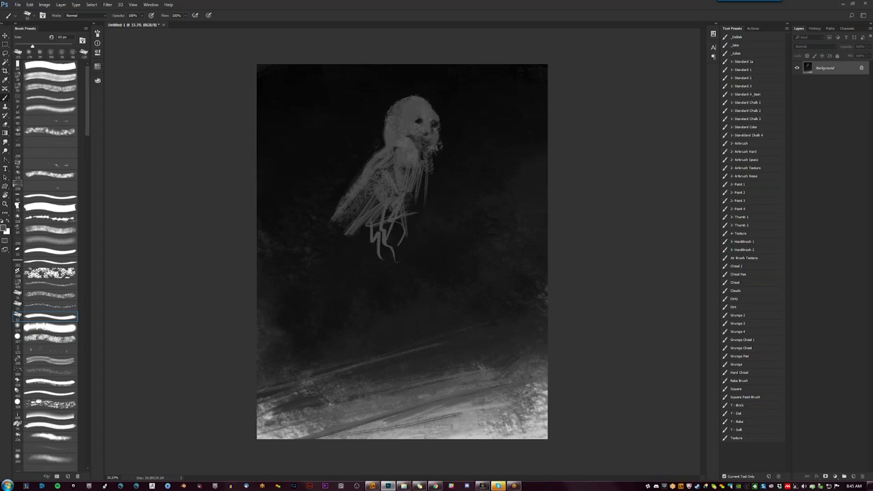
{"action": "left_click", "coordinate": [65, 341]}
{"action": "left_click_drag", "start_coordinate": [402, 202], "coordinate": [390, 258]}
{"action": "left_click_drag", "start_coordinate": [368, 205], "coordinate": [355, 270]}
{"action": "key", "text": "h"}
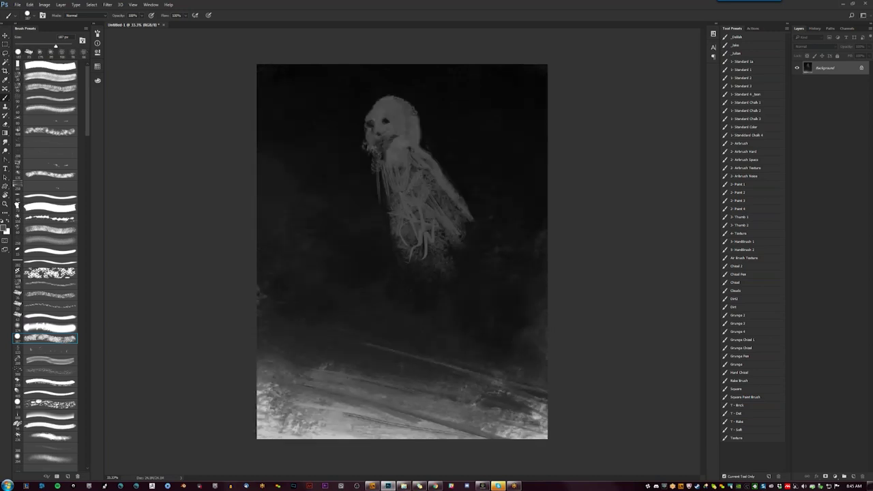
Step: Add light texture to the lower body, then cover it with dark strokes and flip back
{"action": "mouse_move", "coordinate": [402, 232]}
{"action": "left_mouse_down"}
{"action": "mouse_move", "coordinate": [428, 266]}
{"action": "mouse_move", "coordinate": [435, 247]}
{"action": "left_mouse_up"}
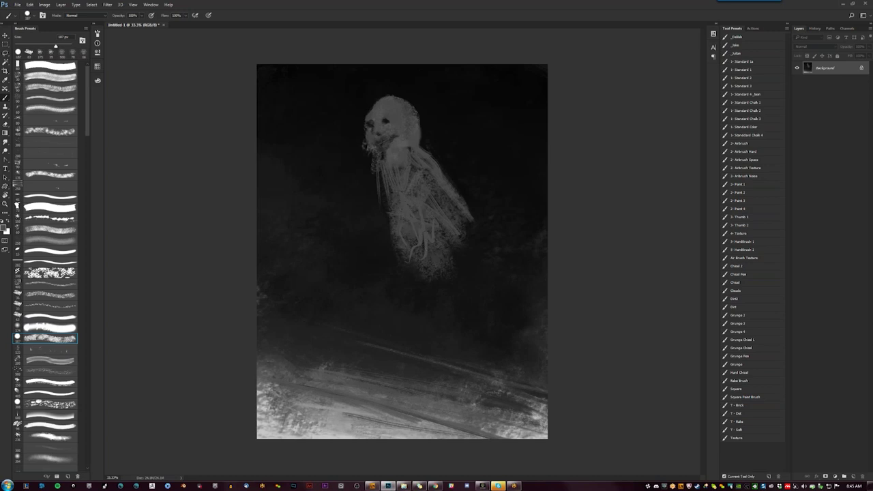
{"action": "left_click_drag", "start_coordinate": [399, 203], "coordinate": [409, 258]}
{"action": "key", "text": "ctrl+z"}
{"action": "key", "text": "x"}
{"action": "mouse_move", "coordinate": [392, 205]}
{"action": "left_mouse_down"}
{"action": "mouse_move", "coordinate": [419, 253]}
{"action": "mouse_move", "coordinate": [409, 213]}
{"action": "left_mouse_up"}
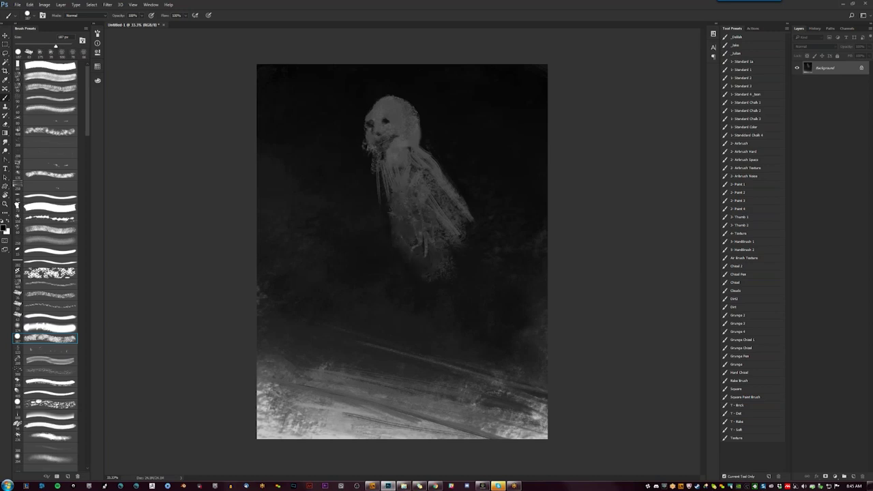
{"action": "key", "text": "h"}
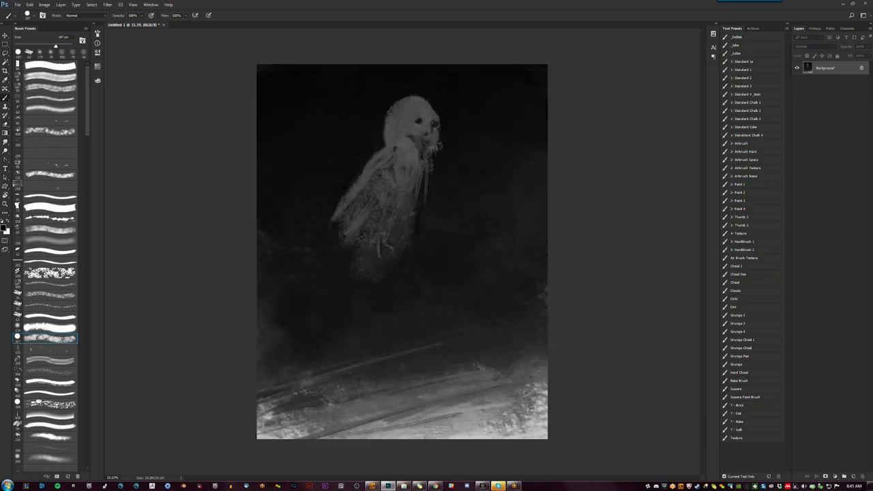
Step: Paint speckled light texture down the body with a new brush preset
{"action": "key", "text": "x"}
{"action": "mouse_move", "coordinate": [423, 102]}
{"action": "left_mouse_down"}
{"action": "mouse_move", "coordinate": [398, 114]}
{"action": "mouse_move", "coordinate": [410, 126]}
{"action": "left_mouse_up"}
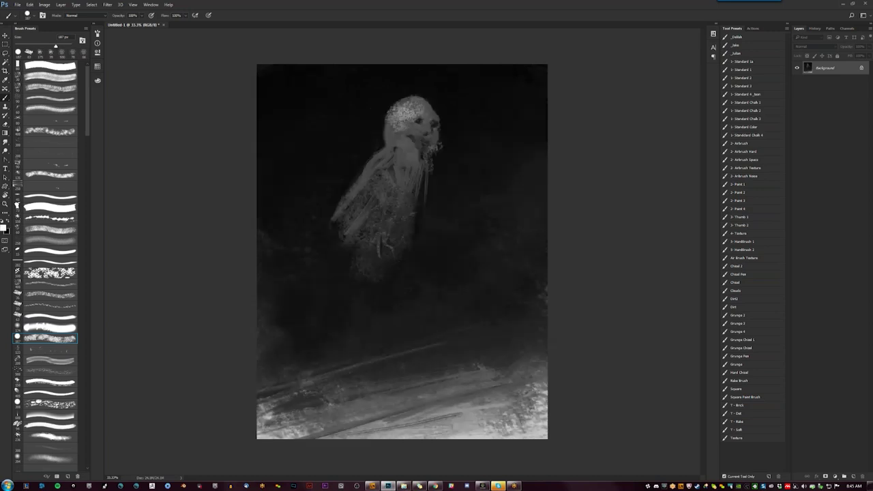
{"action": "key", "text": "ctrl+z"}
{"action": "left_click", "coordinate": [65, 350]}
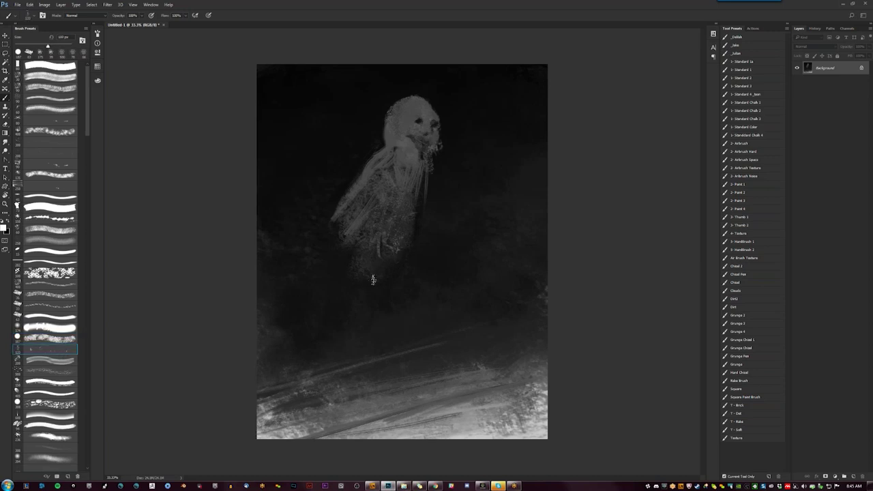
{"action": "left_click_drag", "start_coordinate": [377, 292], "coordinate": [406, 225]}
{"action": "mouse_move", "coordinate": [394, 272]}
{"action": "left_mouse_down"}
{"action": "mouse_move", "coordinate": [399, 236]}
{"action": "mouse_move", "coordinate": [367, 303]}
{"action": "left_mouse_up"}
{"action": "mouse_move", "coordinate": [375, 251]}
{"action": "left_mouse_down"}
{"action": "mouse_move", "coordinate": [351, 304]}
{"action": "mouse_move", "coordinate": [372, 252]}
{"action": "mouse_move", "coordinate": [363, 329]}
{"action": "mouse_move", "coordinate": [382, 267]}
{"action": "mouse_move", "coordinate": [358, 276]}
{"action": "mouse_move", "coordinate": [362, 326]}
{"action": "mouse_move", "coordinate": [377, 334]}
{"action": "left_mouse_up"}
Step: Tone down the speckles with dark grey and paint a light vertical stroke below the figure
{"action": "left_click_drag", "start_coordinate": [403, 218], "coordinate": [361, 320]}
{"action": "left_click", "coordinate": [53, 362]}
{"action": "left_click_drag", "start_coordinate": [393, 242], "coordinate": [390, 306]}
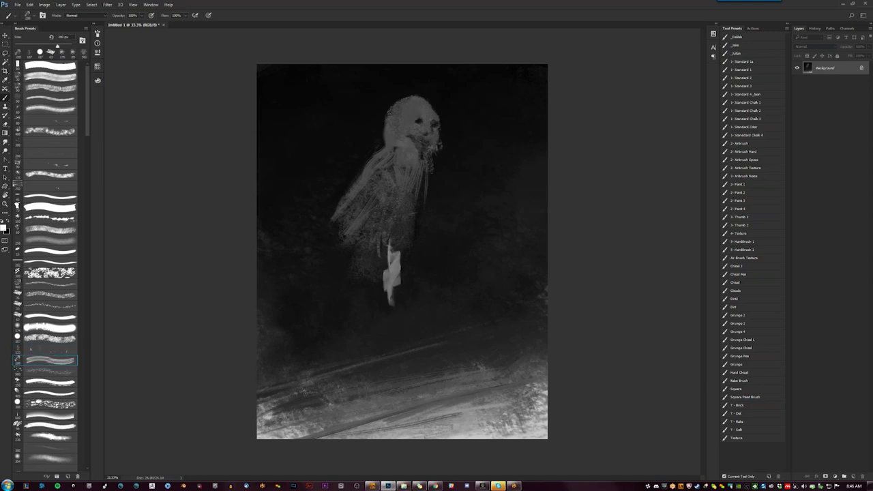
Step: Paint streaky light texture across the ground, discarding a stroke below the figure
{"action": "key", "text": "ctrl+z"}
{"action": "left_click", "coordinate": [48, 370]}
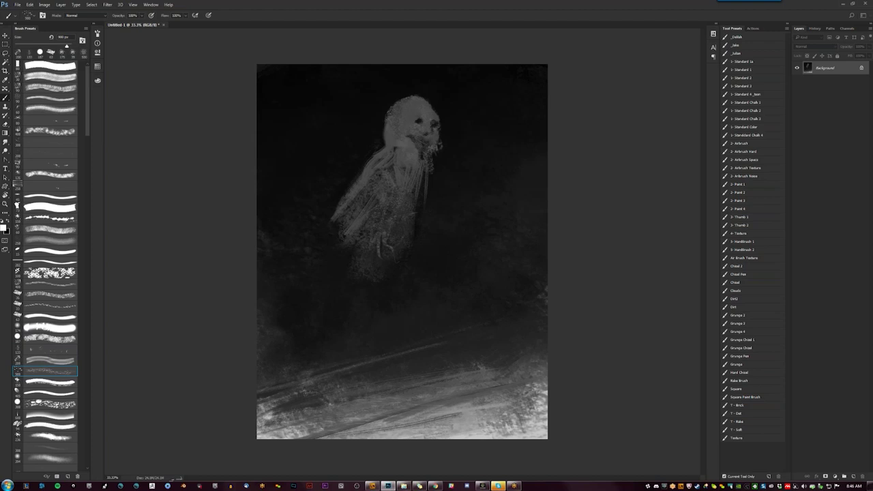
{"action": "left_click_drag", "start_coordinate": [293, 423], "coordinate": [504, 386]}
{"action": "left_click", "coordinate": [51, 382]}
{"action": "left_click_drag", "start_coordinate": [356, 244], "coordinate": [339, 297]}
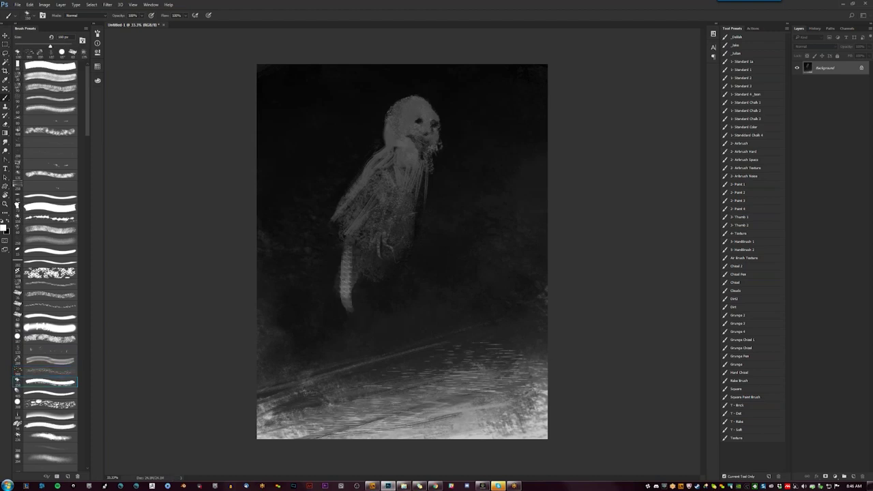
{"action": "key", "text": "ctrl+z"}
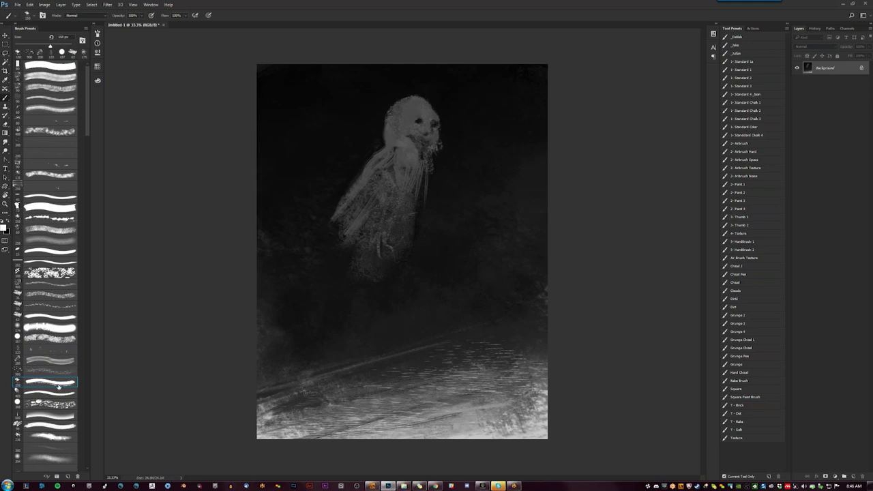
Step: Dab a light blob and paint a darker grey mass over the lower body
{"action": "left_click", "coordinate": [58, 386]}
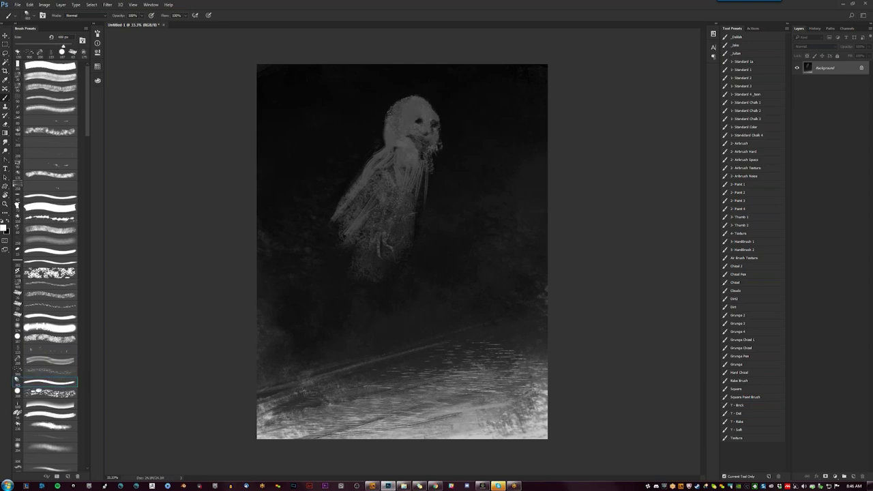
{"action": "left_click", "coordinate": [355, 236]}
{"action": "left_click_drag", "start_coordinate": [351, 225], "coordinate": [355, 276]}
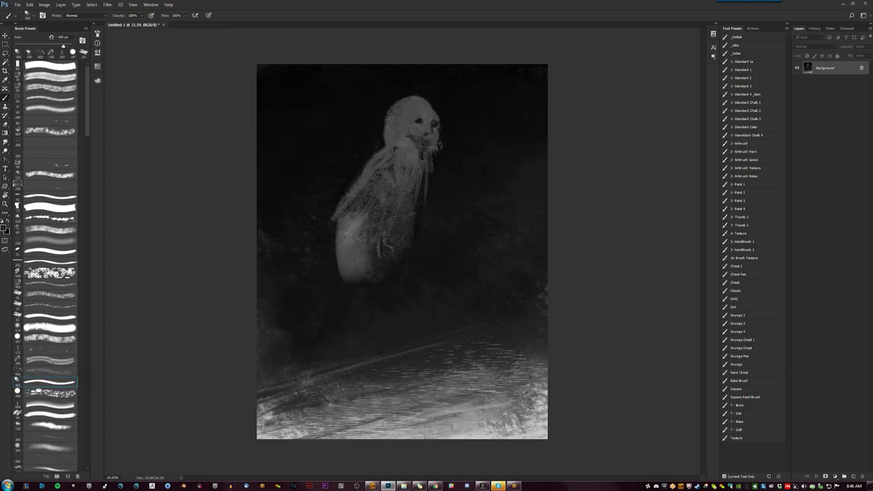
{"action": "left_click_drag", "start_coordinate": [348, 218], "coordinate": [354, 269]}
Step: Lighten the head's left side, mirror the canvas, and add fine light strands along head and chest
{"action": "key", "text": "bracketleft"}
{"action": "key", "text": "bracketleft"}
{"action": "key", "text": "bracketleft"}
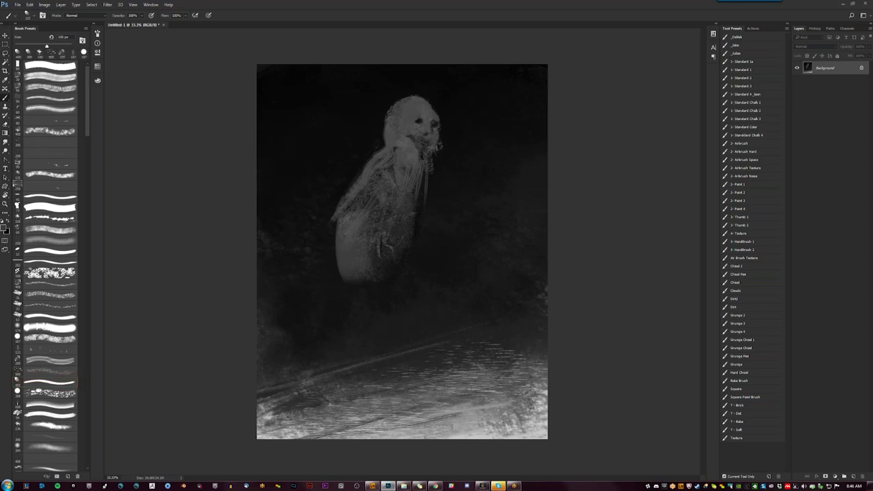
{"action": "mouse_move", "coordinate": [372, 149]}
{"action": "left_mouse_down"}
{"action": "mouse_move", "coordinate": [367, 165]}
{"action": "mouse_move", "coordinate": [381, 168]}
{"action": "left_mouse_up"}
{"action": "left_click_drag", "start_coordinate": [374, 134], "coordinate": [390, 183]}
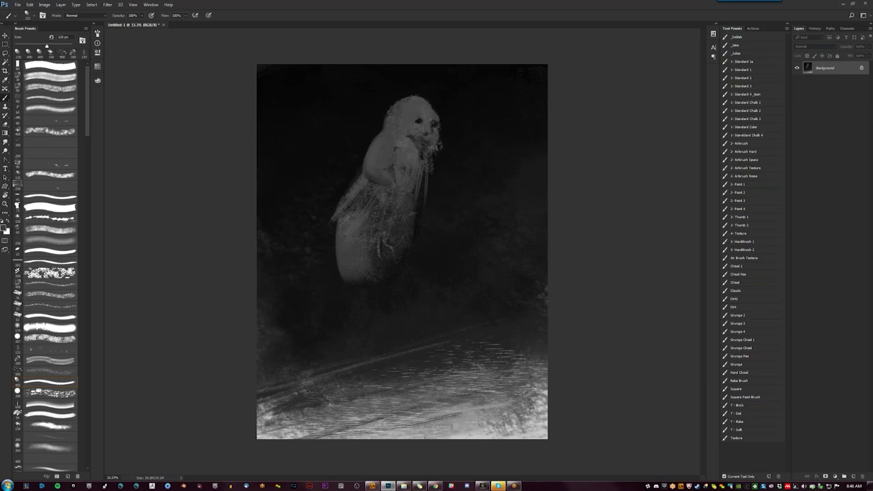
{"action": "key", "text": "h"}
{"action": "key", "text": "bracketleft"}
{"action": "mouse_move", "coordinate": [371, 140]}
{"action": "left_mouse_down"}
{"action": "mouse_move", "coordinate": [383, 158]}
{"action": "mouse_move", "coordinate": [375, 152]}
{"action": "left_mouse_up"}
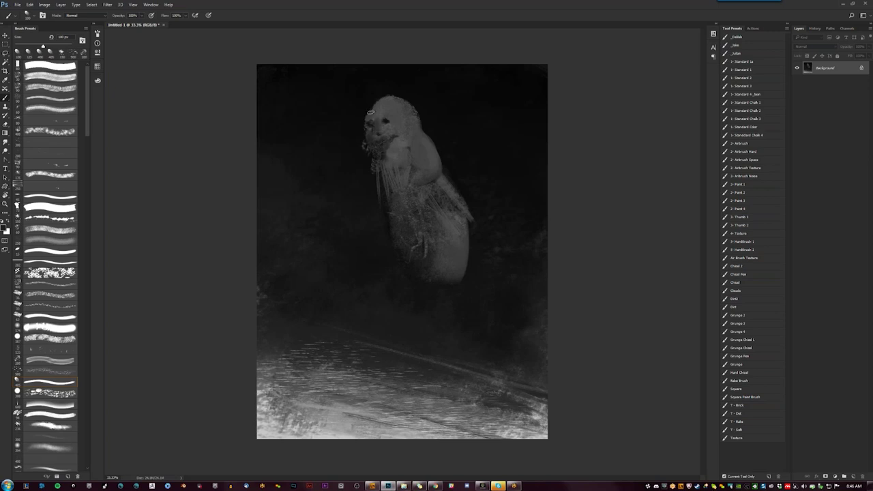
Step: Adjust the face tone, set a 60 px black brush, and flip the canvas horizontally
{"action": "left_click_drag", "start_coordinate": [377, 115], "coordinate": [389, 133]}
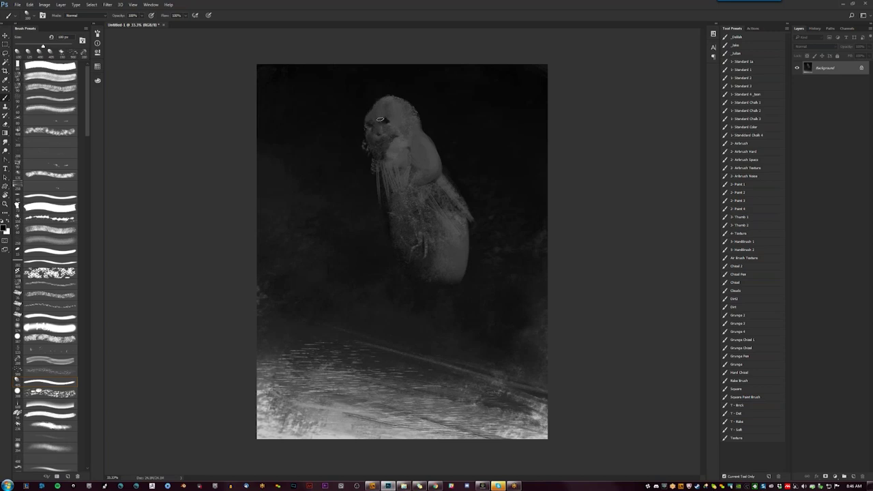
{"action": "key", "text": "h"}
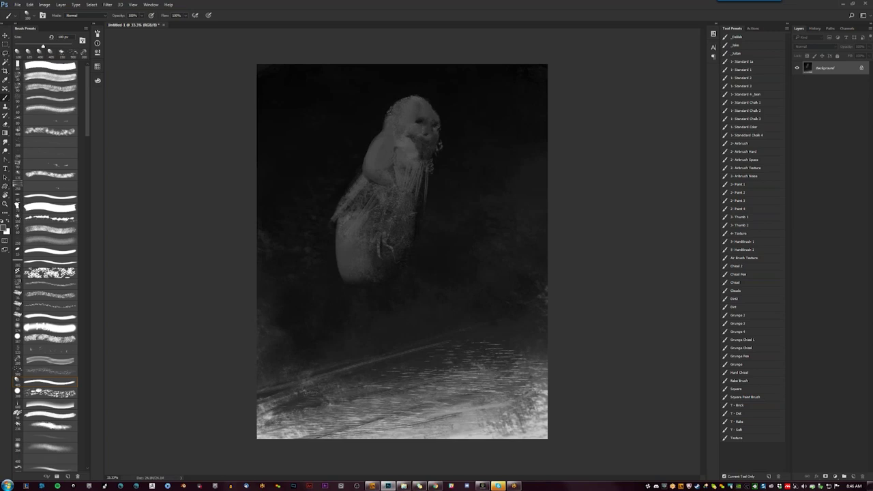
{"action": "key", "text": "h"}
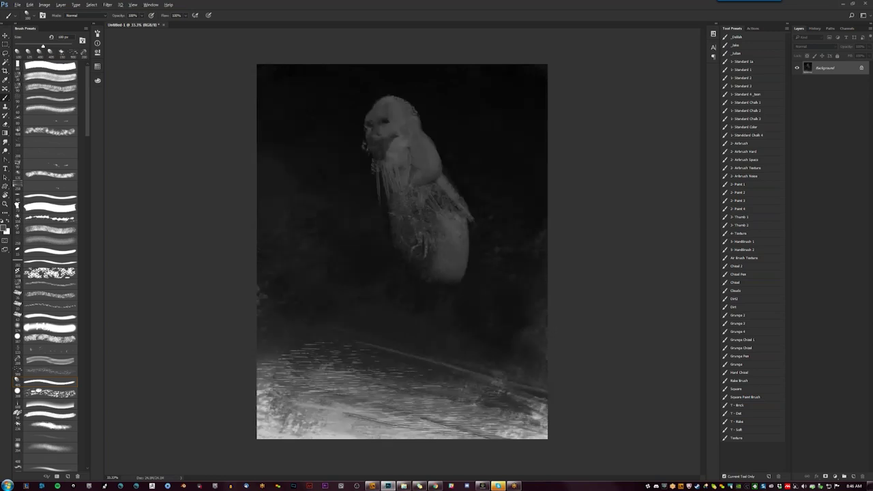
{"action": "key", "text": "bracketleft"}
{"action": "key", "text": "bracketleft"}
{"action": "key", "text": "bracketleft"}
{"action": "key", "text": "bracketleft"}
{"action": "key", "text": "x"}
{"action": "key", "text": "x"}
{"action": "key", "text": "x"}
{"action": "key", "text": "x"}
{"action": "key", "text": "ctrl+shift+h"}
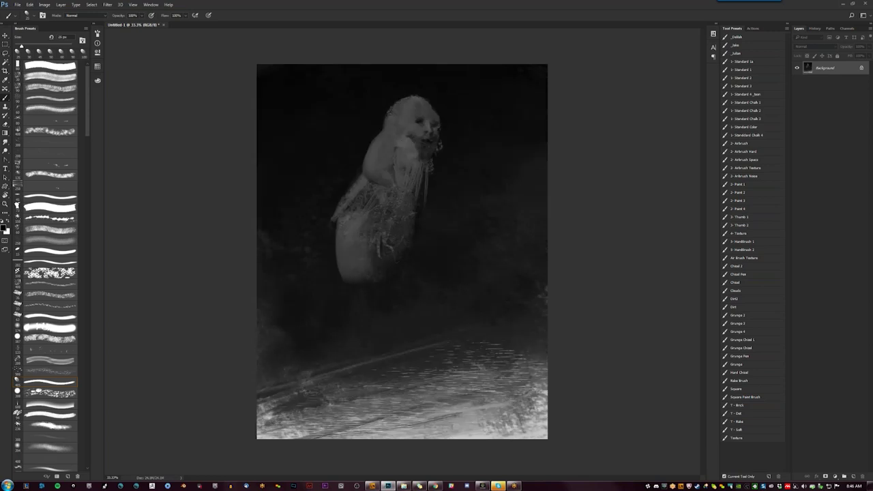
Step: Sample a lighter grey from the head and add faint vertical strokes on the body at about 260 px
{"action": "key", "text": "bracketright"}
{"action": "left_click", "coordinate": [395, 120], "text": "alt"}
{"action": "key", "text": "d"}
{"action": "key", "text": "x"}
{"action": "key", "text": "bracketright"}
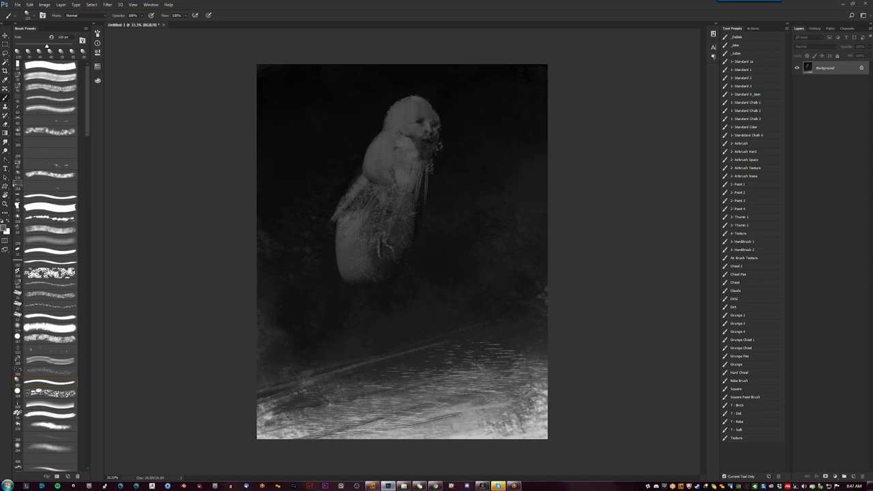
{"action": "key", "text": "d"}
{"action": "key", "text": "bracketleft"}
{"action": "key", "text": "x"}
{"action": "key", "text": "bracketright"}
{"action": "key", "text": "bracketright"}
{"action": "key", "text": "bracketright"}
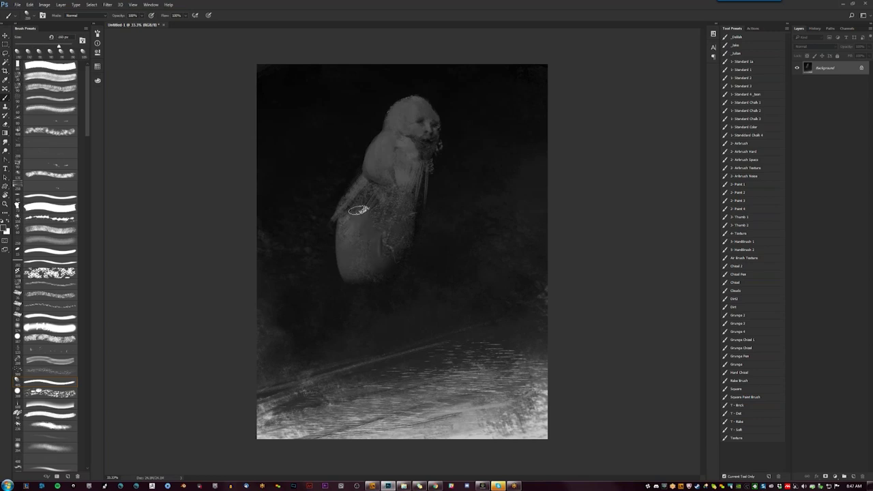
{"action": "key", "text": "h"}
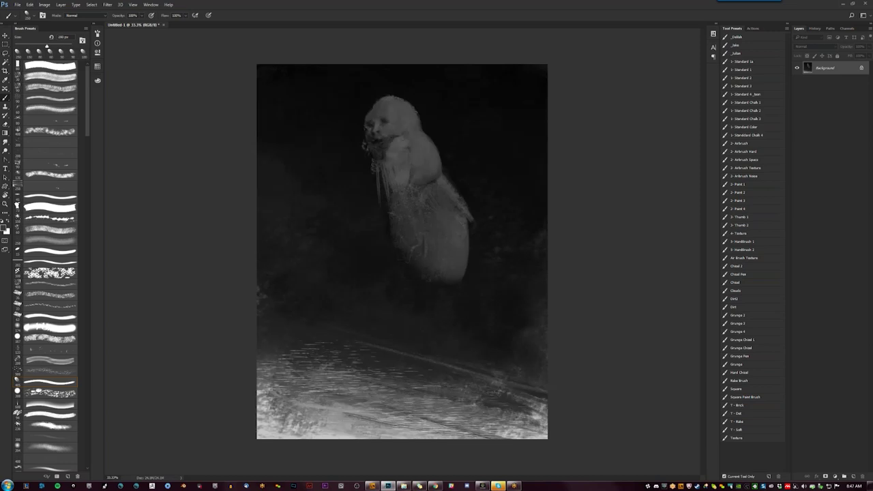
{"action": "left_click_drag", "start_coordinate": [388, 181], "coordinate": [381, 223]}
Step: Lighten the figure's left edge and dab light texture just below it with a textured brush
{"action": "key", "text": "bracketleft"}
{"action": "key", "text": "bracketleft"}
{"action": "key", "text": "bracketleft"}
{"action": "key", "text": "bracketleft"}
{"action": "key", "text": "bracketleft"}
{"action": "key", "text": "bracketleft"}
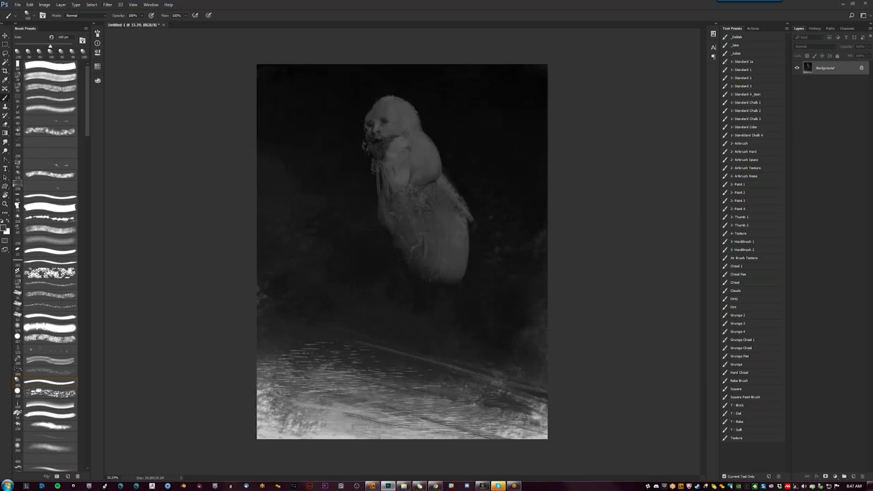
{"action": "key", "text": "h"}
{"action": "key", "text": "bracketright"}
{"action": "key", "text": "bracketright"}
{"action": "key", "text": "bracketright"}
{"action": "key", "text": "bracketright"}
{"action": "left_click_drag", "start_coordinate": [341, 193], "coordinate": [333, 277]}
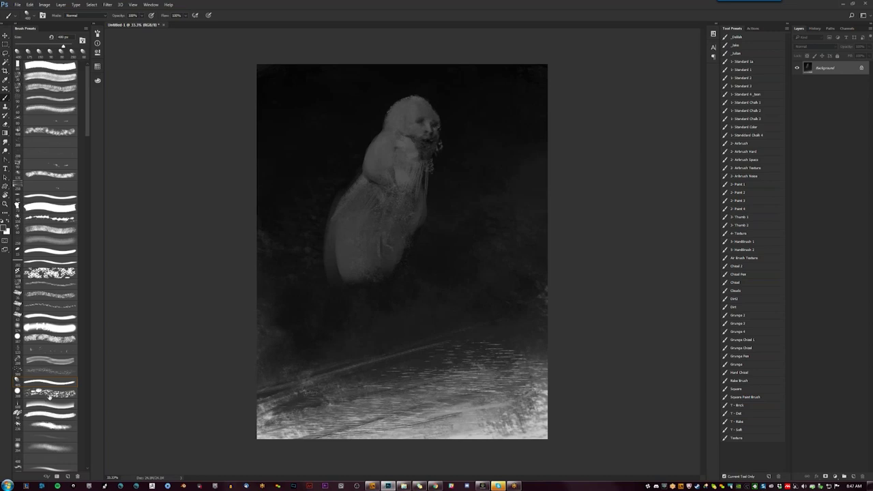
{"action": "left_click", "coordinate": [56, 392]}
{"action": "key", "text": "bracketleft"}
{"action": "key", "text": "bracketleft"}
{"action": "left_click", "coordinate": [371, 300]}
Step: Brighten the figure's lower-left, lower-right and bottom edges with another textured brush at 200 px
{"action": "left_click", "coordinate": [51, 404]}
{"action": "mouse_move", "coordinate": [340, 272]}
{"action": "left_mouse_down"}
{"action": "mouse_move", "coordinate": [344, 307]}
{"action": "mouse_move", "coordinate": [386, 306]}
{"action": "left_mouse_up"}
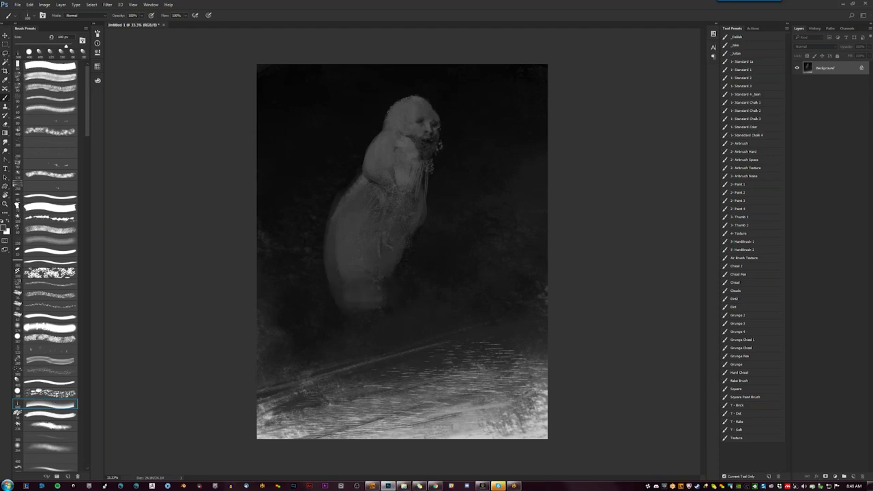
{"action": "key", "text": "bracketleft"}
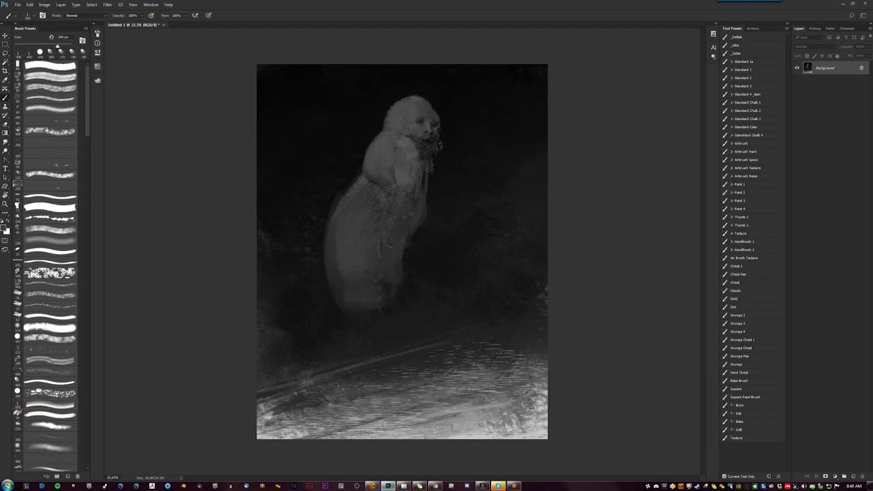
{"action": "left_click_drag", "start_coordinate": [404, 250], "coordinate": [404, 288]}
{"action": "left_click_drag", "start_coordinate": [361, 310], "coordinate": [401, 308]}
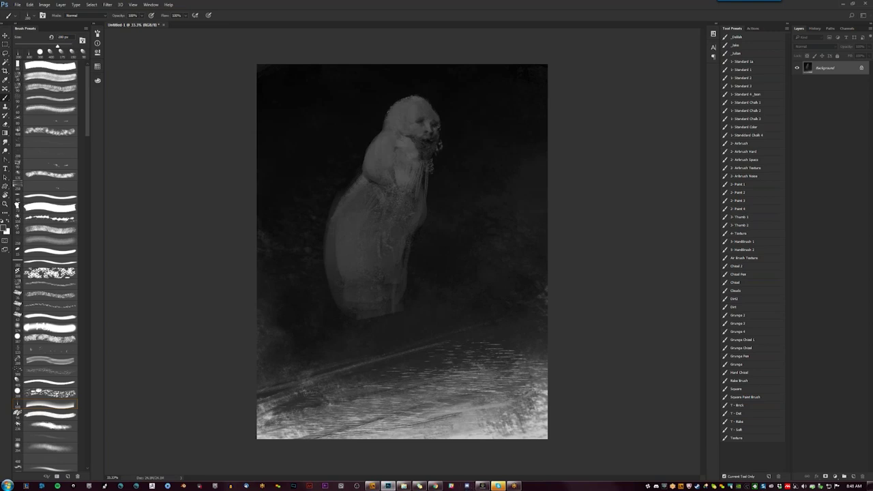
Step: Softly brighten the figure's lower body with the next brush preset at about 150 px
{"action": "key", "text": "x"}
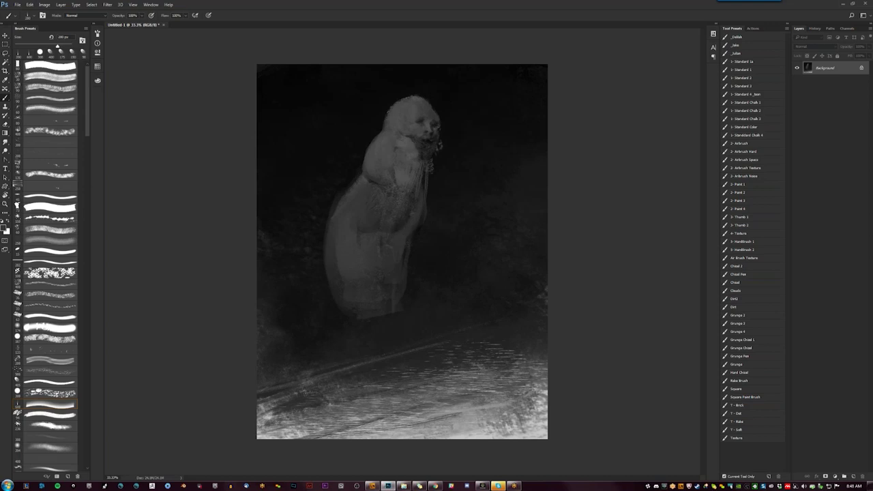
{"action": "key", "text": "bracketright"}
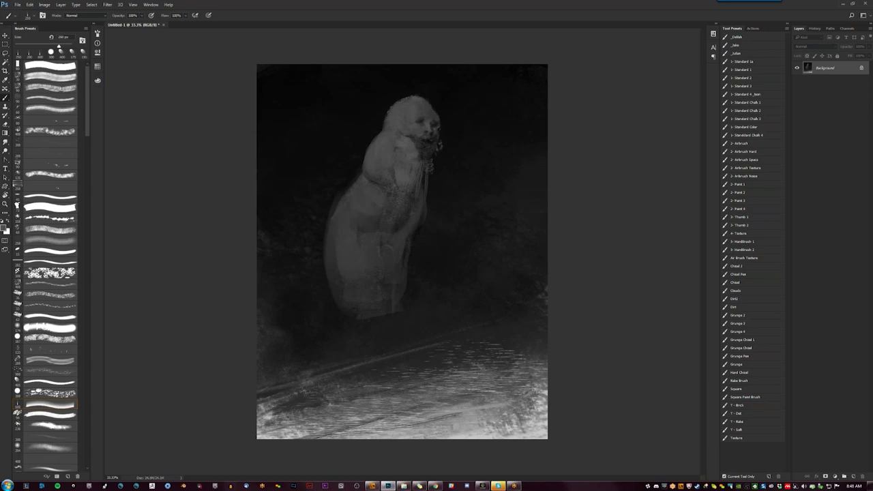
{"action": "key", "text": "bracketleft"}
{"action": "key", "text": "bracketleft"}
{"action": "key", "text": "bracketleft"}
{"action": "left_click", "coordinate": [55, 414]}
{"action": "key", "text": "bracketright"}
{"action": "key", "text": "bracketright"}
Step: Paint a bright thin leg along the figure and extend it down toward the ground
{"action": "key", "text": "bracketright"}
{"action": "left_click", "coordinate": [350, 290]}
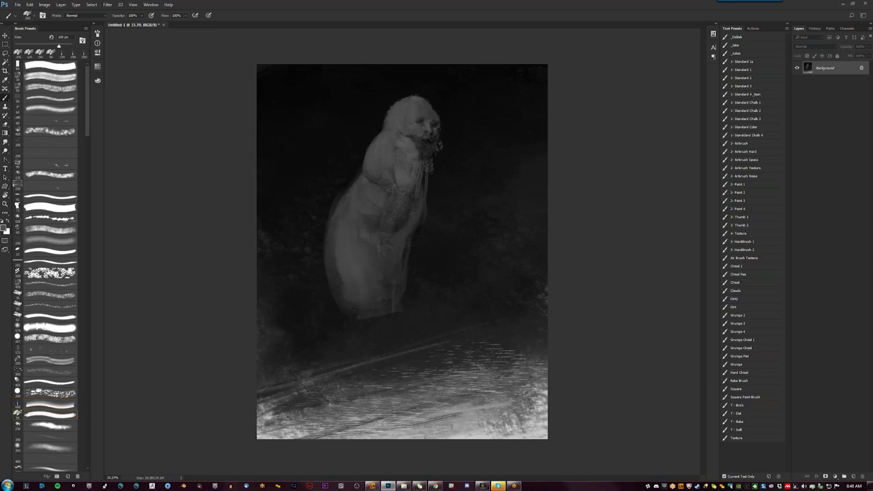
{"action": "key", "text": "h"}
{"action": "key", "text": "bracketleft"}
{"action": "key", "text": "bracketleft"}
{"action": "key", "text": "bracketleft"}
{"action": "key", "text": "bracketright"}
{"action": "key", "text": "bracketright"}
{"action": "mouse_move", "coordinate": [379, 186]}
{"action": "left_mouse_down"}
{"action": "mouse_move", "coordinate": [380, 268]}
{"action": "mouse_move", "coordinate": [385, 260]}
{"action": "left_mouse_up"}
{"action": "key", "text": "bracketright"}
{"action": "left_click_drag", "start_coordinate": [379, 224], "coordinate": [370, 316]}
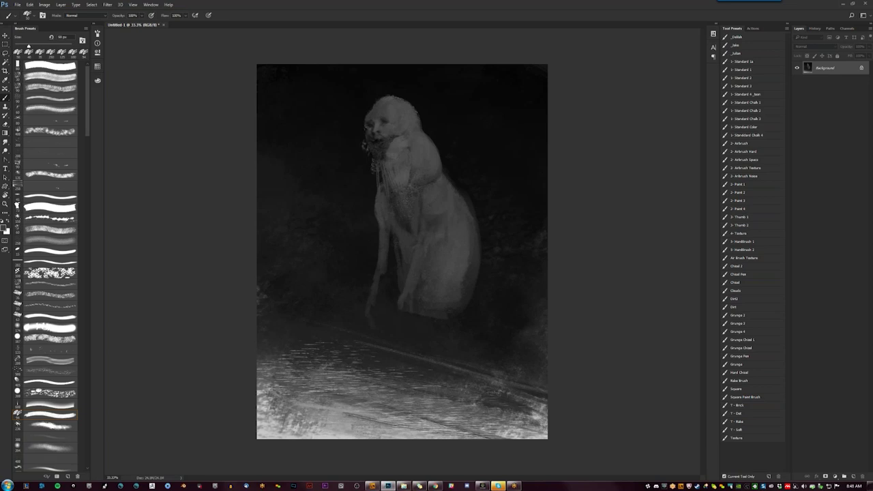
Step: Lighten the lower leg and add speckled texture to the figure's chest
{"action": "left_click_drag", "start_coordinate": [401, 301], "coordinate": [401, 328]}
{"action": "key", "text": "ctrl+shift+h"}
{"action": "left_click_drag", "start_coordinate": [402, 177], "coordinate": [399, 201]}
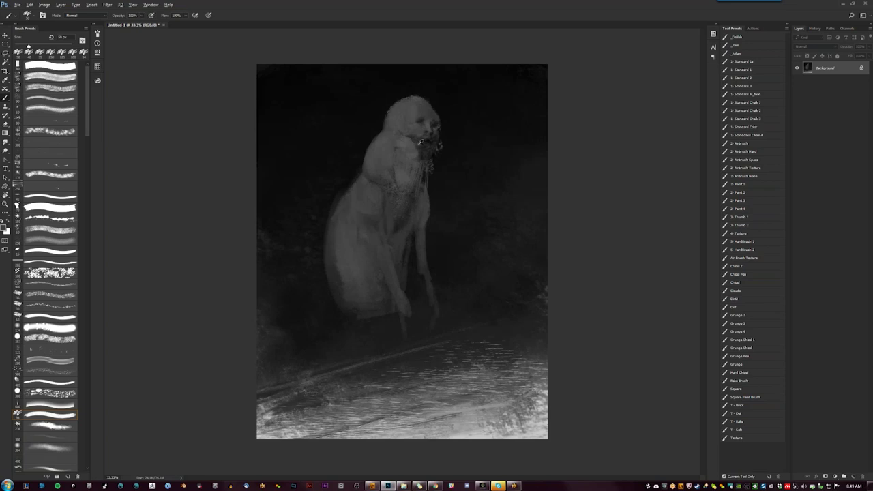
{"action": "key", "text": "bracketright"}
{"action": "key", "text": "bracketright"}
{"action": "key", "text": "bracketright"}
{"action": "key", "text": "bracketright"}
{"action": "key", "text": "h"}
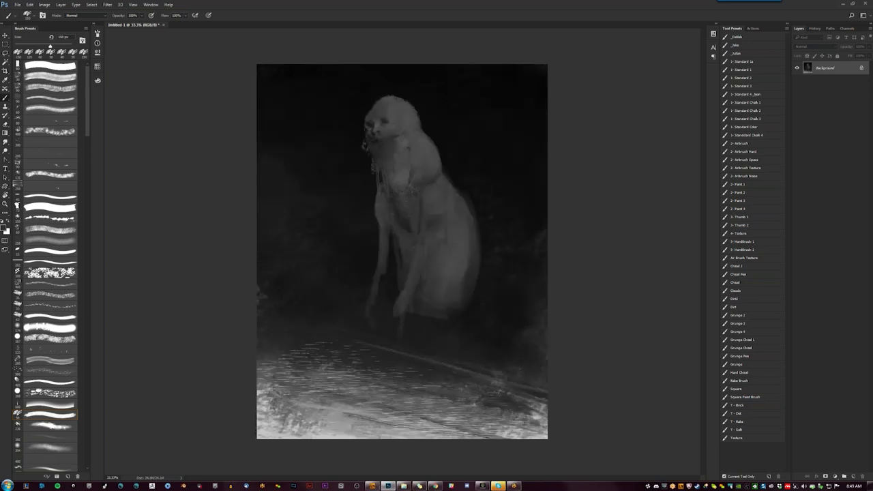
{"action": "key", "text": "bracketleft"}
Step: Darken a small spot on the jaw and add a small dark stroke along the leg
{"action": "key", "text": "x"}
{"action": "key", "text": "x"}
{"action": "key", "text": "x"}
{"action": "left_click", "coordinate": [366, 146]}
{"action": "key", "text": "bracketright"}
{"action": "key", "text": "bracketright"}
{"action": "key", "text": "bracketright"}
{"action": "key", "text": "bracketright"}
{"action": "key", "text": "bracketright"}
{"action": "key", "text": "bracketright"}
{"action": "key", "text": "h"}
{"action": "key", "text": "bracketleft"}
{"action": "key", "text": "bracketleft"}
{"action": "key", "text": "bracketleft"}
{"action": "key", "text": "bracketleft"}
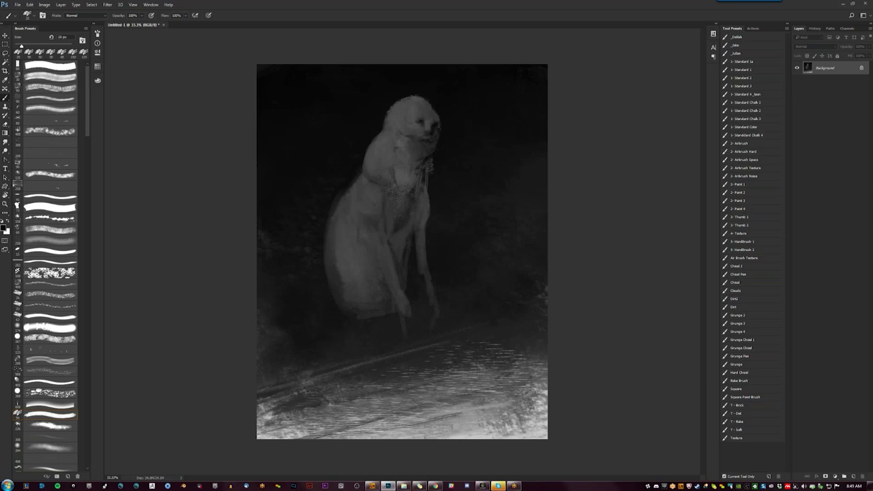
{"action": "left_click_drag", "start_coordinate": [391, 240], "coordinate": [386, 225]}
Step: Adjust the brush between 15 and 65 px, swap painting colours, and choose a larger soft brush
{"action": "key", "text": "bracketleft"}
{"action": "key", "text": "bracketleft"}
{"action": "key", "text": "bracketleft"}
{"action": "key", "text": "bracketright"}
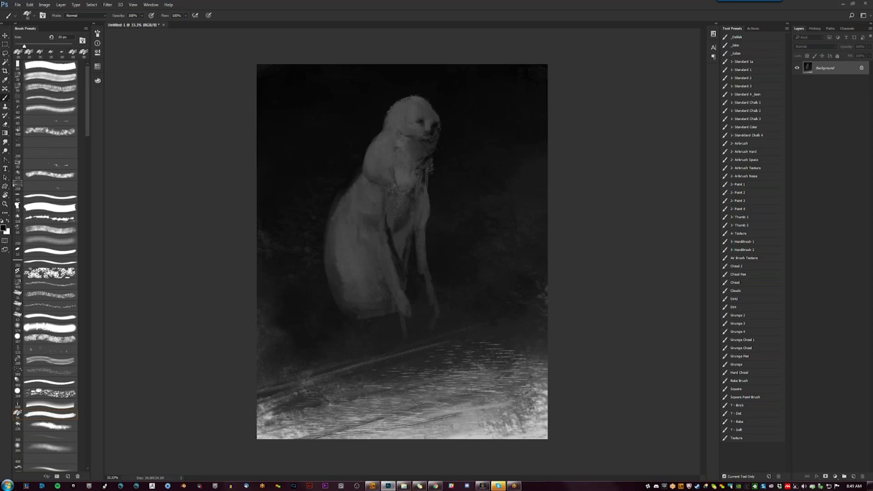
{"action": "key", "text": "bracketright"}
{"action": "key", "text": "x"}
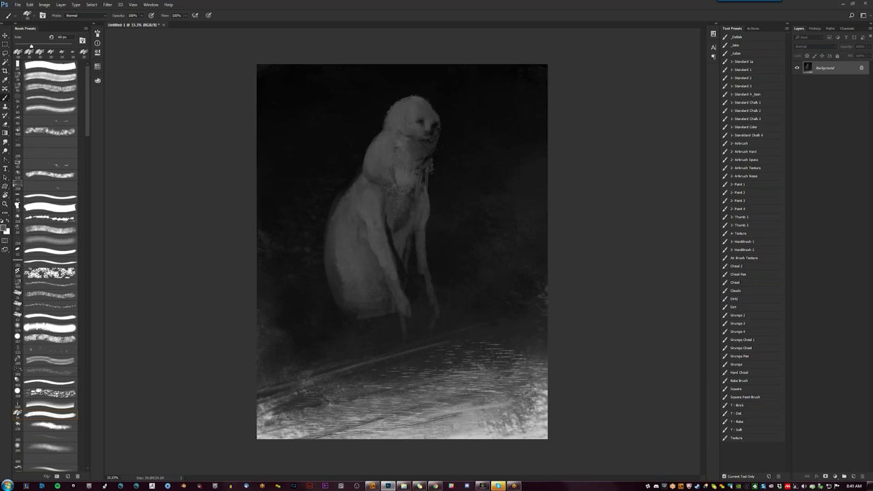
{"action": "key", "text": "x"}
{"action": "key", "text": "bracketleft"}
{"action": "key", "text": "bracketleft"}
{"action": "key", "text": "bracketleft"}
{"action": "key", "text": "bracketright"}
{"action": "key", "text": "bracketright"}
{"action": "key", "text": "bracketright"}
{"action": "key", "text": "x"}
{"action": "key", "text": "bracketright"}
{"action": "key", "text": "bracketright"}
{"action": "key", "text": "bracketright"}
{"action": "key", "text": "bracketright"}
{"action": "left_click", "coordinate": [17, 424]}
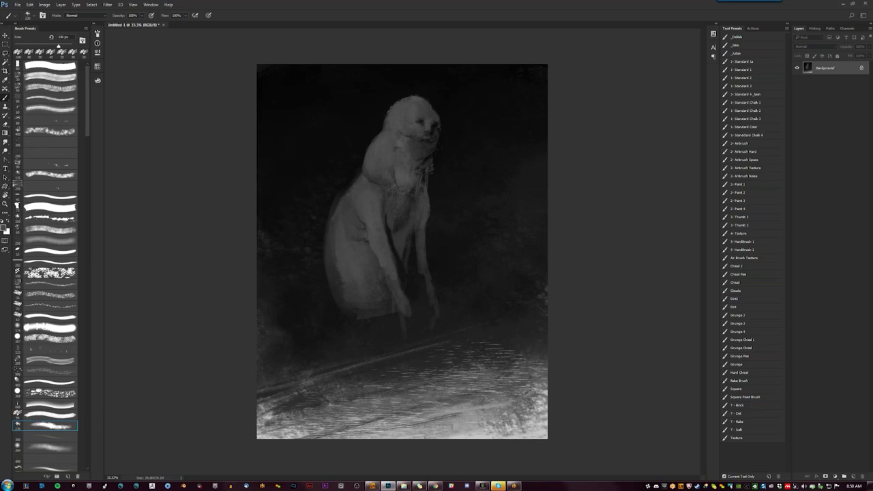
Step: Lighten the body's bottom and extend a leg down-left, ending in a pale paw
{"action": "left_click", "coordinate": [373, 313]}
{"action": "key", "text": "bracketleft"}
{"action": "key", "text": "bracketleft"}
{"action": "key", "text": "bracketleft"}
{"action": "left_click_drag", "start_coordinate": [383, 313], "coordinate": [404, 328]}
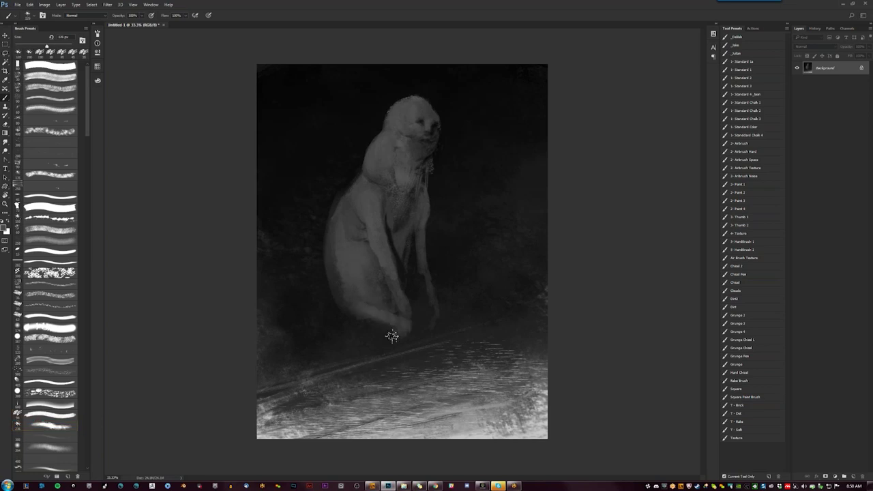
{"action": "left_click_drag", "start_coordinate": [404, 328], "coordinate": [356, 363]}
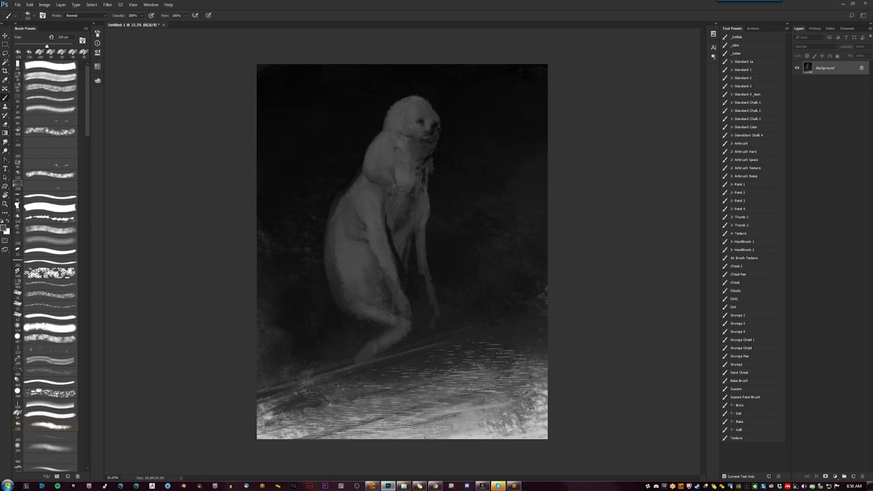
{"action": "key", "text": "bracketleft"}
{"action": "key", "text": "bracketleft"}
{"action": "key", "text": "bracketleft"}
{"action": "left_click_drag", "start_coordinate": [379, 335], "coordinate": [362, 362]}
{"action": "left_click_drag", "start_coordinate": [418, 324], "coordinate": [427, 321]}
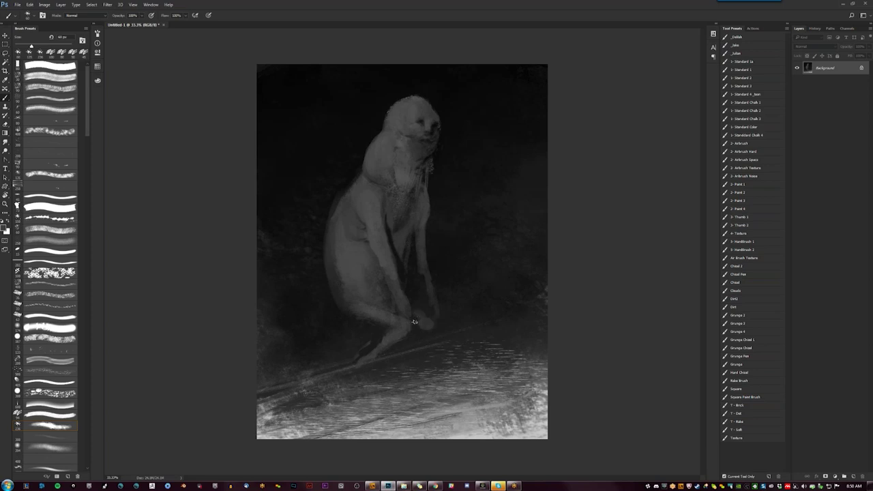
Step: Refine the arm edge and paint the second paw, covering a stray bright stroke in dark
{"action": "key", "text": "ctrl+shift+h"}
{"action": "key", "text": "bracketleft"}
{"action": "left_click_drag", "start_coordinate": [376, 272], "coordinate": [371, 319]}
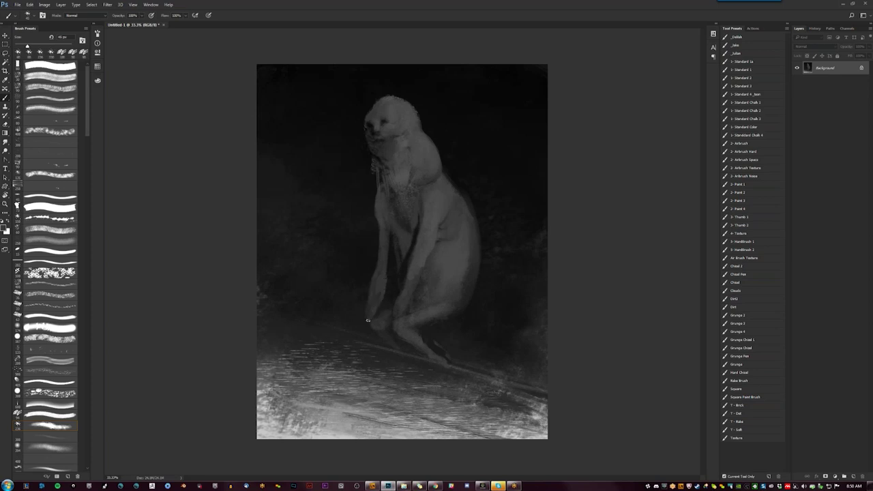
{"action": "left_click_drag", "start_coordinate": [368, 327], "coordinate": [364, 363]}
{"action": "key", "text": "x"}
{"action": "left_click_drag", "start_coordinate": [368, 324], "coordinate": [367, 363]}
{"action": "left_click_drag", "start_coordinate": [393, 311], "coordinate": [374, 365]}
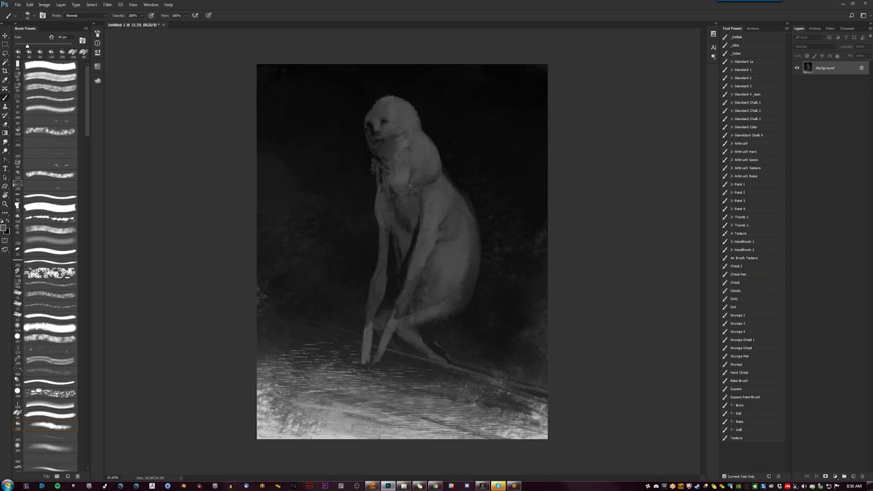
{"action": "key", "text": "ctrl+shift+h"}
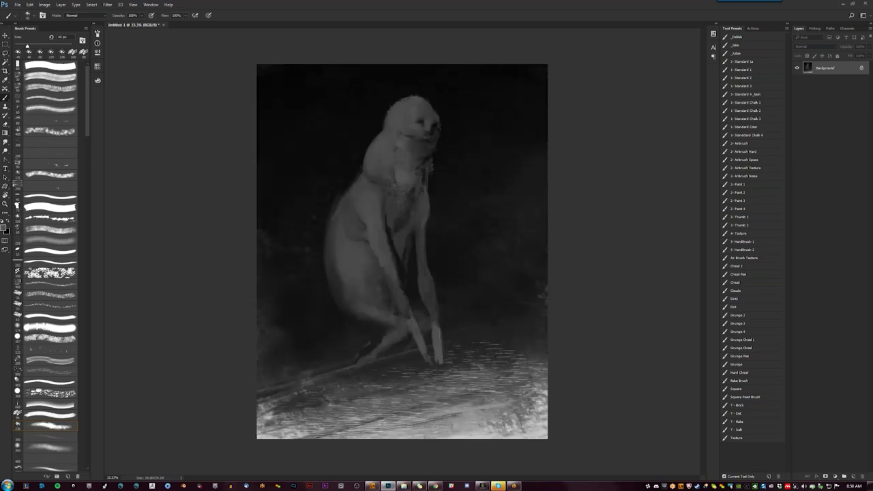
Step: Darken the head, neck, chest, shoulder and belly in black with a large soft brush
{"action": "left_click", "coordinate": [68, 242]}
{"action": "key", "text": "d"}
{"action": "left_click_drag", "start_coordinate": [389, 109], "coordinate": [392, 122]}
{"action": "left_click_drag", "start_coordinate": [430, 101], "coordinate": [368, 164]}
{"action": "left_click_drag", "start_coordinate": [412, 183], "coordinate": [355, 211]}
{"action": "left_click_drag", "start_coordinate": [409, 166], "coordinate": [386, 176]}
{"action": "mouse_move", "coordinate": [382, 222]}
{"action": "left_mouse_down"}
{"action": "mouse_move", "coordinate": [345, 245]}
{"action": "mouse_move", "coordinate": [336, 273]}
{"action": "mouse_move", "coordinate": [360, 277]}
{"action": "left_mouse_up"}
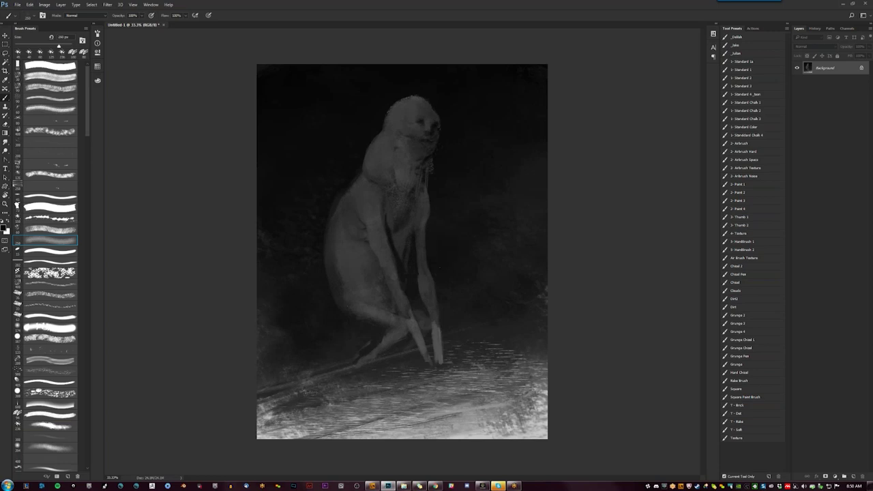
{"action": "key", "text": "bracketright"}
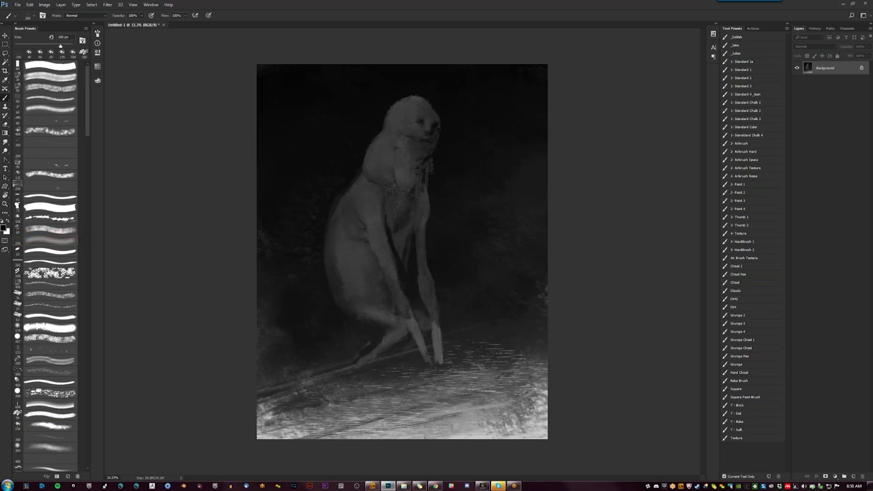
{"action": "left_click", "coordinate": [765, 145]}
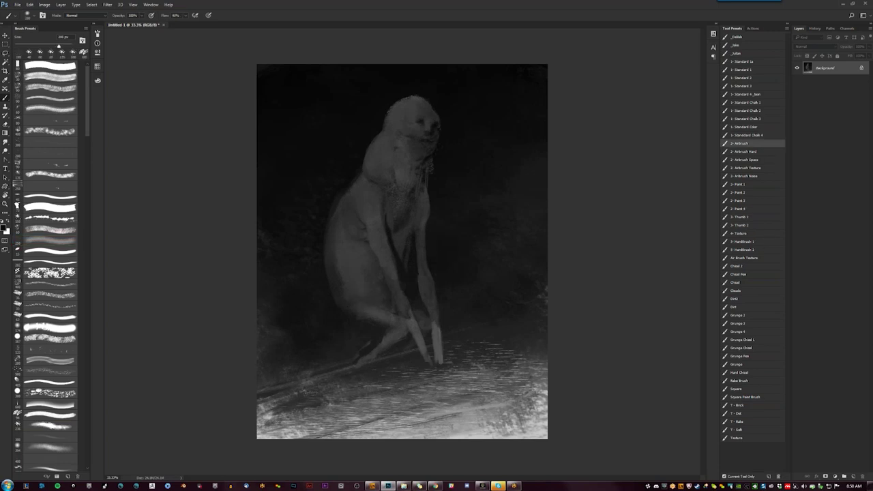
Step: Continue darkening the figure's head, face, shoulder and body with broad strokes
{"action": "mouse_move", "coordinate": [410, 103]}
{"action": "left_mouse_down"}
{"action": "mouse_move", "coordinate": [374, 171]}
{"action": "mouse_move", "coordinate": [377, 217]}
{"action": "left_mouse_up"}
{"action": "left_click_drag", "start_coordinate": [387, 264], "coordinate": [290, 247]}
{"action": "left_click_drag", "start_coordinate": [372, 208], "coordinate": [310, 217]}
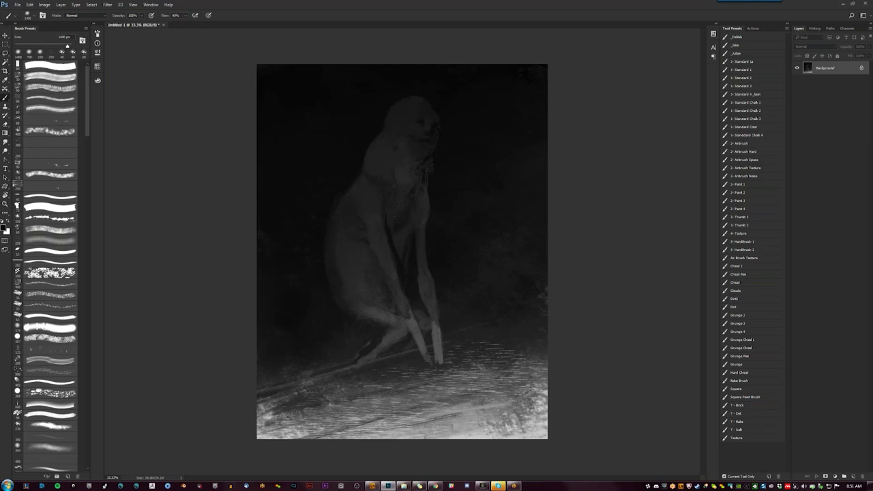
Step: Dab a white highlight on the creature's leg at 150 px, then sample a dark chest tone
{"action": "key", "text": "x"}
{"action": "key", "text": "bracketleft"}
{"action": "key", "text": "bracketleft"}
{"action": "key", "text": "bracketleft"}
{"action": "left_click", "coordinate": [60, 437]}
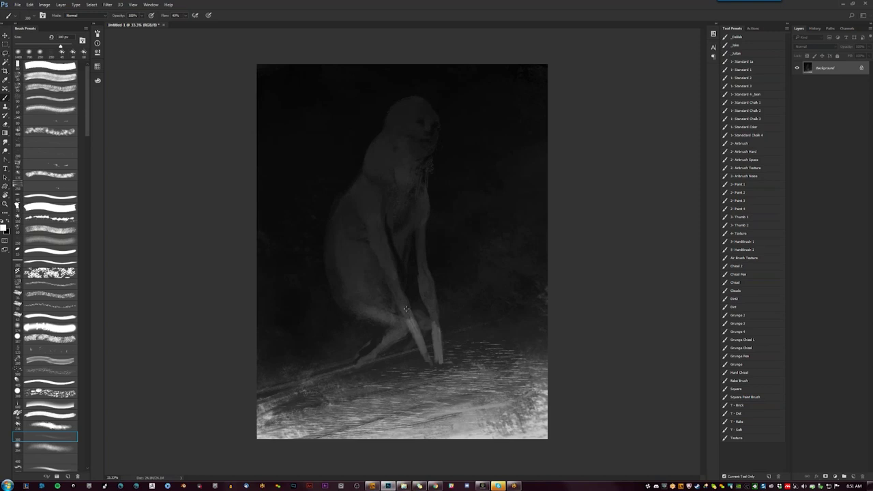
{"action": "left_click", "coordinate": [437, 356]}
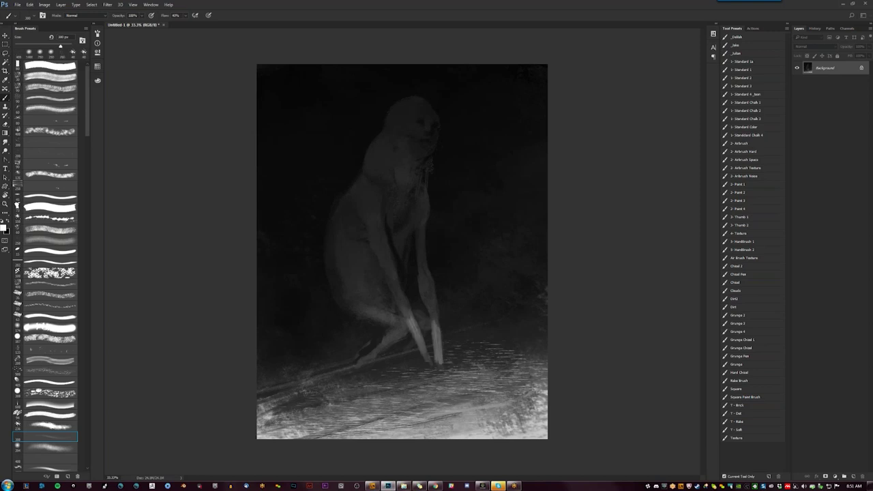
{"action": "left_click", "coordinate": [393, 175], "text": "alt"}
{"action": "left_click", "coordinate": [65, 427]}
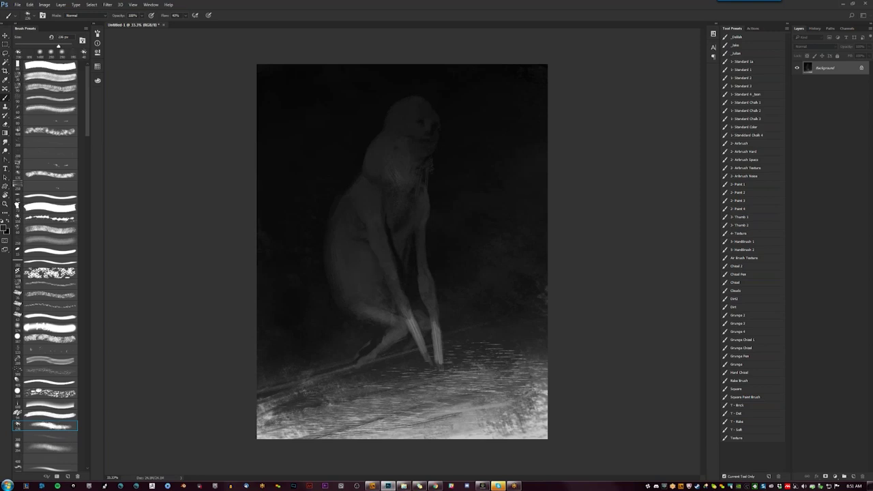
Step: Sample lighter and darker greys from the body and set the brush to about 60 px
{"action": "left_click_drag", "start_coordinate": [58, 45], "coordinate": [39, 45]}
{"action": "key", "text": "x"}
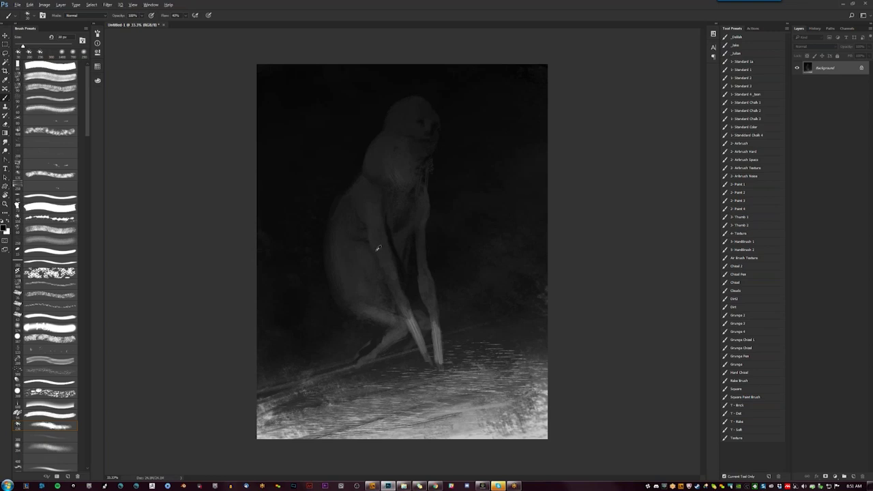
{"action": "left_click", "coordinate": [372, 242], "text": "alt"}
{"action": "left_click", "coordinate": [393, 254], "text": "alt"}
{"action": "left_click", "coordinate": [397, 274], "text": "alt"}
{"action": "key", "text": "bracketright"}
{"action": "key", "text": "bracketright"}
{"action": "key", "text": "bracketright"}
{"action": "key", "text": "bracketright"}
{"action": "key", "text": "bracketleft"}
{"action": "key", "text": "bracketleft"}
Step: Zoom out to check the whole painting, return to 33.3%, and flip it to check proportions
{"action": "key", "text": "ctrl+minus"}
{"action": "key", "text": "ctrl+minus"}
{"action": "key", "text": "z"}
{"action": "left_click", "coordinate": [412, 242]}
{"action": "key", "text": "b"}
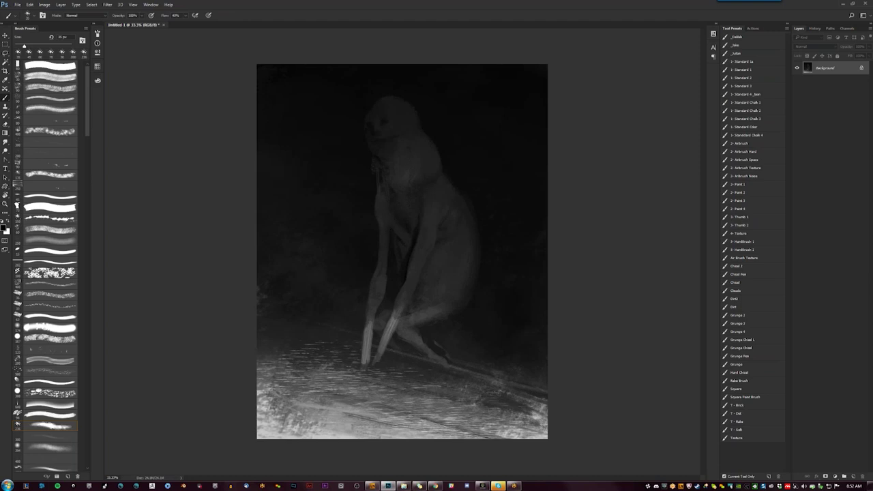
{"action": "key", "text": "h"}
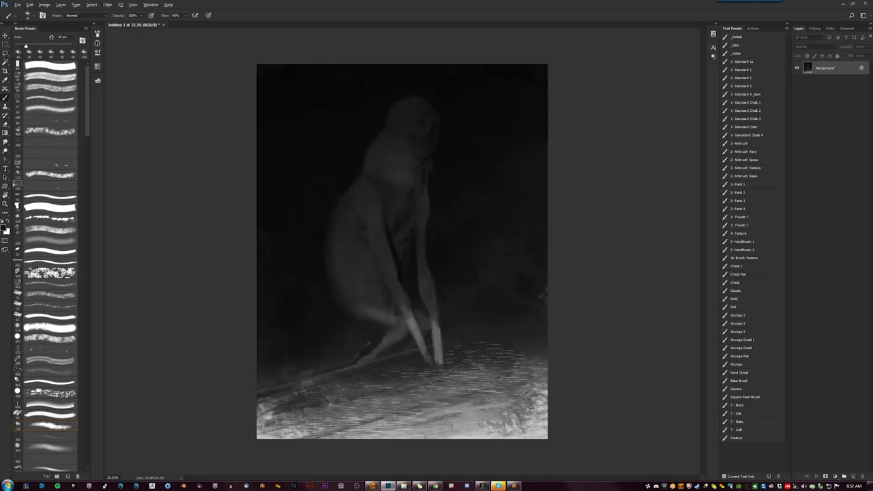
Step: Resize the brush between about 30 and 126 px while flipping the canvas back and forth
{"action": "key", "text": "bracketright"}
{"action": "key", "text": "bracketright"}
{"action": "key", "text": "bracketleft"}
{"action": "key", "text": "bracketleft"}
{"action": "key", "text": "bracketleft"}
{"action": "key", "text": "ctrl+shift+h"}
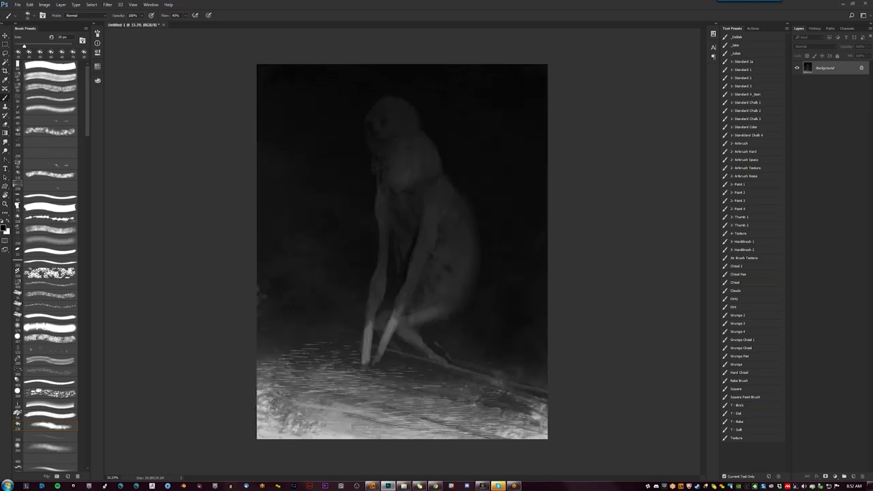
{"action": "key", "text": "bracketright"}
{"action": "key", "text": "bracketright"}
{"action": "key", "text": "bracketright"}
{"action": "key", "text": "bracketleft"}
{"action": "key", "text": "h"}
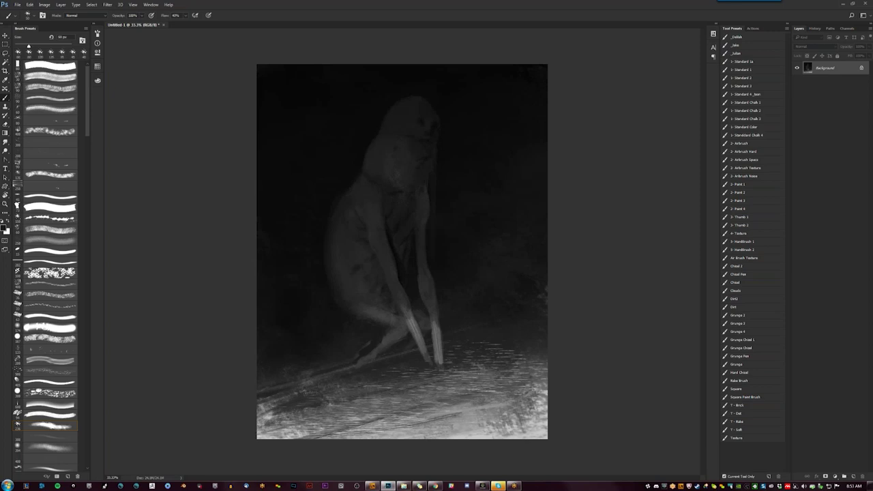
Step: Sample shoulder and neck greys at 35 px and build up the highlight along the claw tip
{"action": "left_click", "coordinate": [366, 179], "text": "alt"}
{"action": "key", "text": "bracketleft"}
{"action": "key", "text": "bracketleft"}
{"action": "key", "text": "bracketleft"}
{"action": "left_click", "coordinate": [377, 172], "text": "alt"}
{"action": "key", "text": "ctrl+minus"}
{"action": "key", "text": "ctrl+minus"}
{"action": "key", "text": "ctrl+plus"}
{"action": "key", "text": "ctrl+plus"}
{"action": "key", "text": "x"}
{"action": "key", "text": "x"}
{"action": "mouse_move", "coordinate": [421, 348]}
{"action": "left_mouse_down"}
{"action": "mouse_move", "coordinate": [445, 385]}
{"action": "mouse_move", "coordinate": [438, 382]}
{"action": "mouse_move", "coordinate": [434, 398]}
{"action": "mouse_move", "coordinate": [359, 422]}
{"action": "left_mouse_up"}
{"action": "key", "text": "x"}
{"action": "key", "text": "x"}
{"action": "key", "text": "x"}
{"action": "key", "text": "x"}
{"action": "key", "text": "x"}
Step: Add dark ground marks by the claw and thin dark and light strokes along the lower leg
{"action": "left_click_drag", "start_coordinate": [446, 398], "coordinate": [399, 411]}
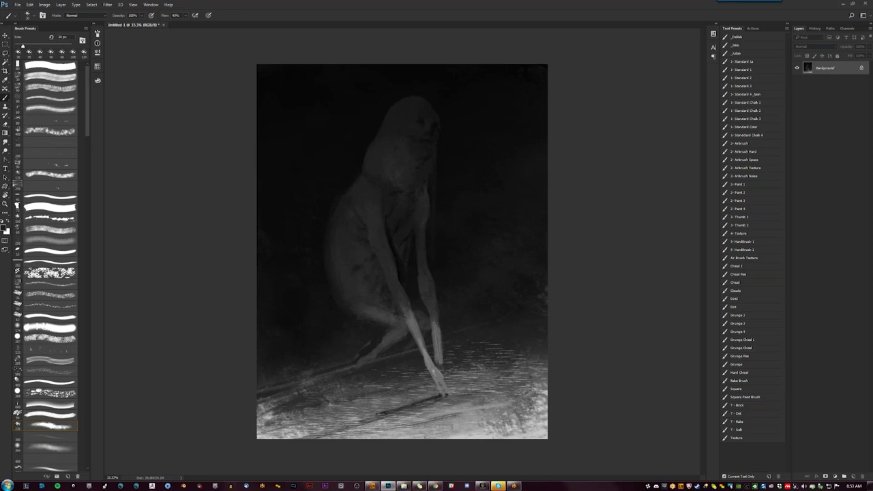
{"action": "left_click_drag", "start_coordinate": [440, 368], "coordinate": [440, 363]}
{"action": "left_click", "coordinate": [435, 341], "text": "alt"}
{"action": "left_click_drag", "start_coordinate": [441, 327], "coordinate": [440, 356]}
{"action": "left_click", "coordinate": [441, 359], "text": "alt"}
{"action": "left_click_drag", "start_coordinate": [442, 371], "coordinate": [451, 374]}
Step: Try a light stroke out from the foot, undo it, and zoom out to view the whole painting
{"action": "key", "text": "d"}
{"action": "left_click", "coordinate": [496, 331], "text": "alt"}
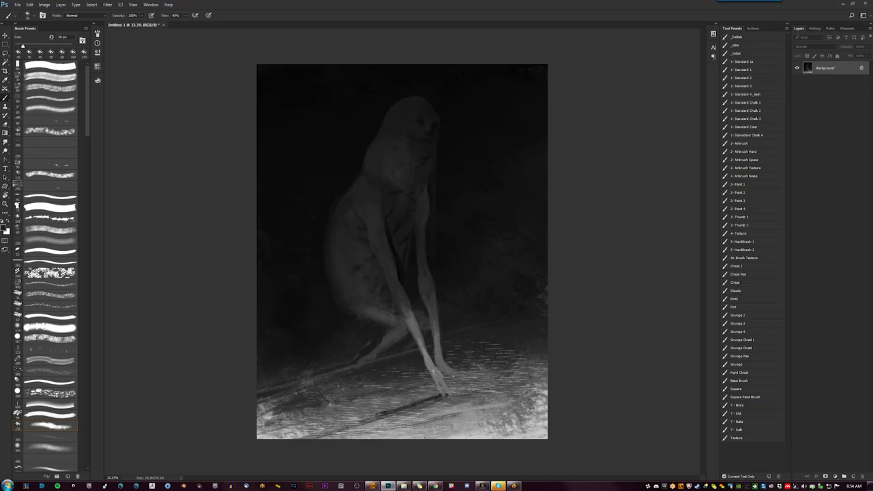
{"action": "left_click_drag", "start_coordinate": [453, 375], "coordinate": [466, 380]}
{"action": "key", "text": "ctrl+z"}
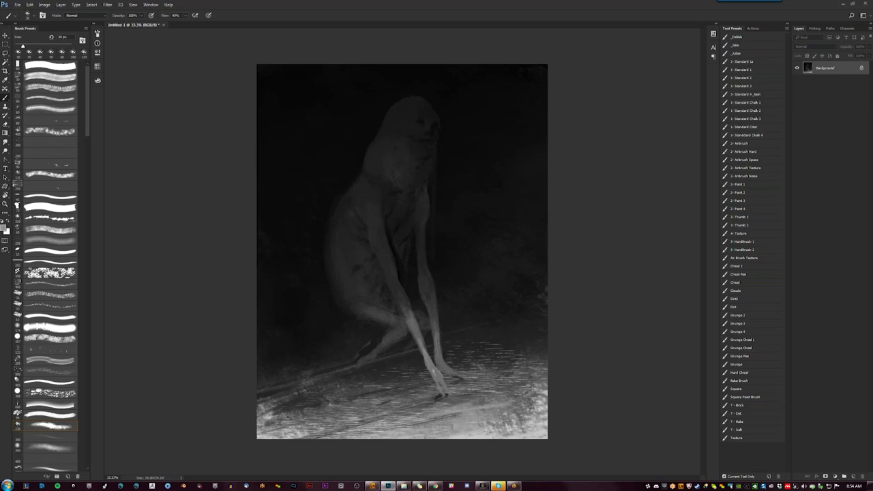
{"action": "key", "text": "z"}
{"action": "left_click", "coordinate": [354, 314], "text": "alt"}
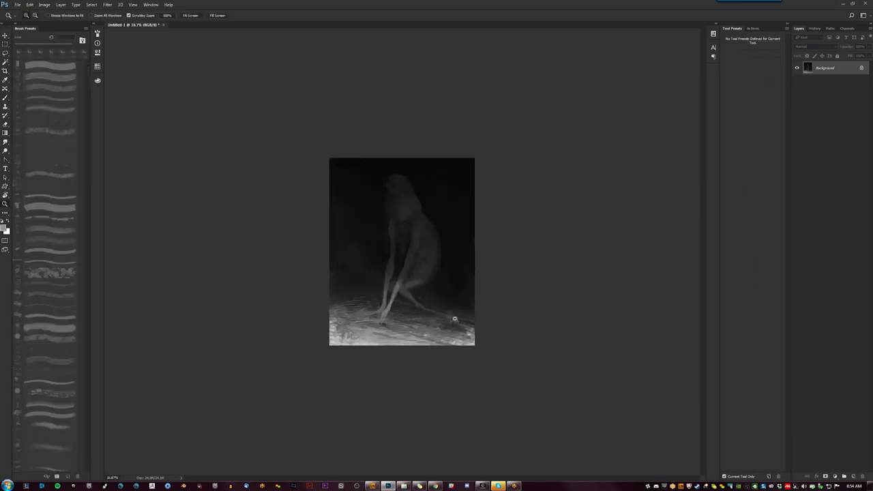
Step: Paint over the light ground streak and bright patches beside the legs in black with a 200 px brush
{"action": "left_click", "coordinate": [354, 314]}
{"action": "key", "text": "b"}
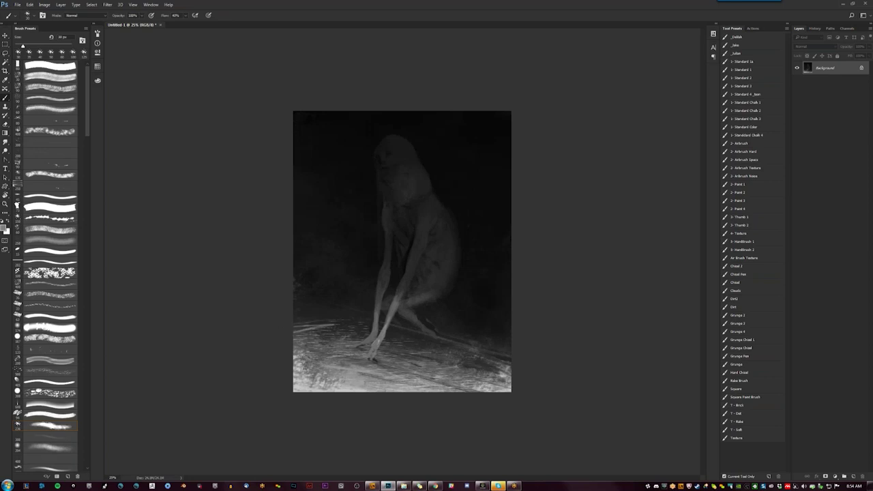
{"action": "left_click", "coordinate": [67, 363]}
{"action": "key", "text": "d"}
{"action": "mouse_move", "coordinate": [333, 311]}
{"action": "left_mouse_down"}
{"action": "mouse_move", "coordinate": [300, 324]}
{"action": "mouse_move", "coordinate": [320, 334]}
{"action": "left_mouse_up"}
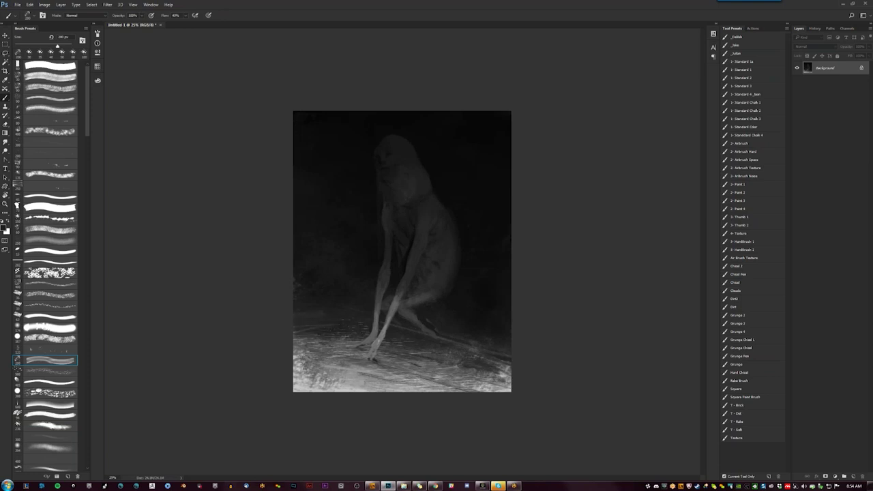
{"action": "mouse_move", "coordinate": [433, 361]}
{"action": "left_mouse_down"}
{"action": "mouse_move", "coordinate": [505, 368]}
{"action": "mouse_move", "coordinate": [501, 392]}
{"action": "left_mouse_up"}
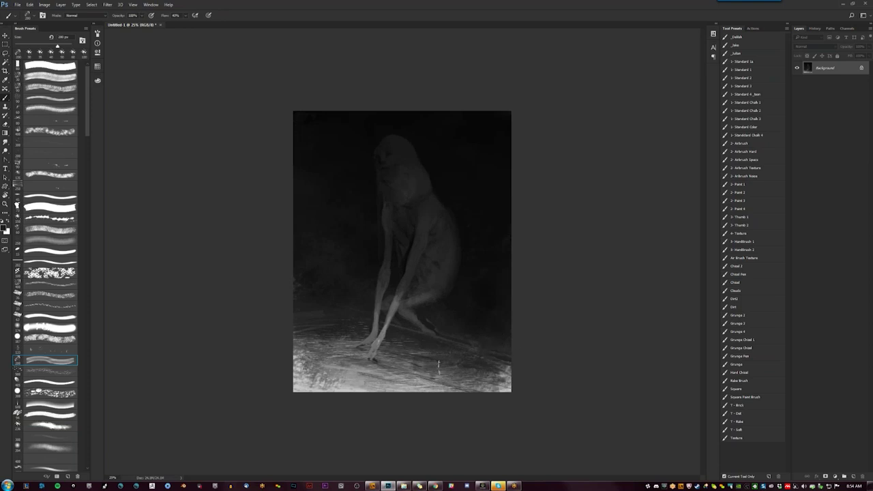
{"action": "left_click_drag", "start_coordinate": [508, 372], "coordinate": [505, 388]}
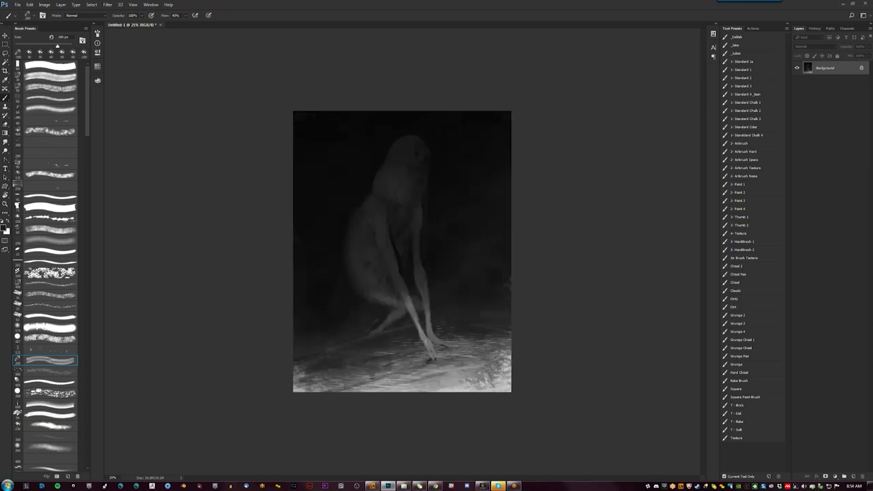
{"action": "key", "text": "ctrl+plus"}
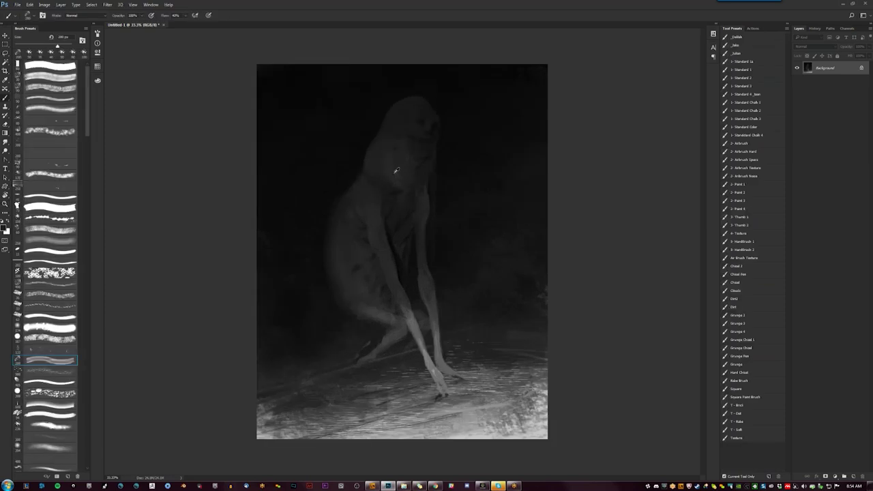
{"action": "key", "text": "bracketleft"}
{"action": "key", "text": "bracketleft"}
{"action": "key", "text": "bracketleft"}
{"action": "key", "text": "bracketleft"}
Step: Paint broad black background shadows with a 175 px brush and flip the canvas horizontally
{"action": "key", "text": "x"}
{"action": "key", "text": "x"}
{"action": "key", "text": "bracketright"}
{"action": "key", "text": "bracketright"}
{"action": "key", "text": "bracketright"}
{"action": "key", "text": "ctrl+shift+h"}
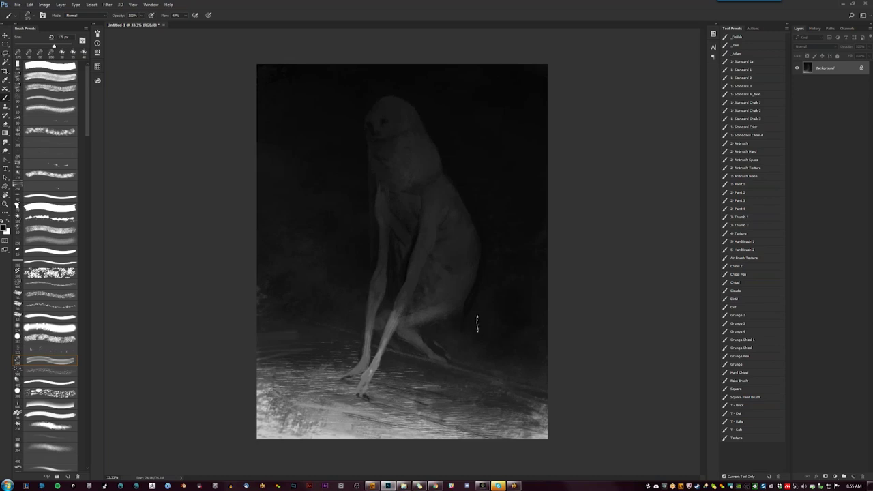
{"action": "key", "text": "z"}
{"action": "left_click", "coordinate": [499, 306], "text": "alt"}
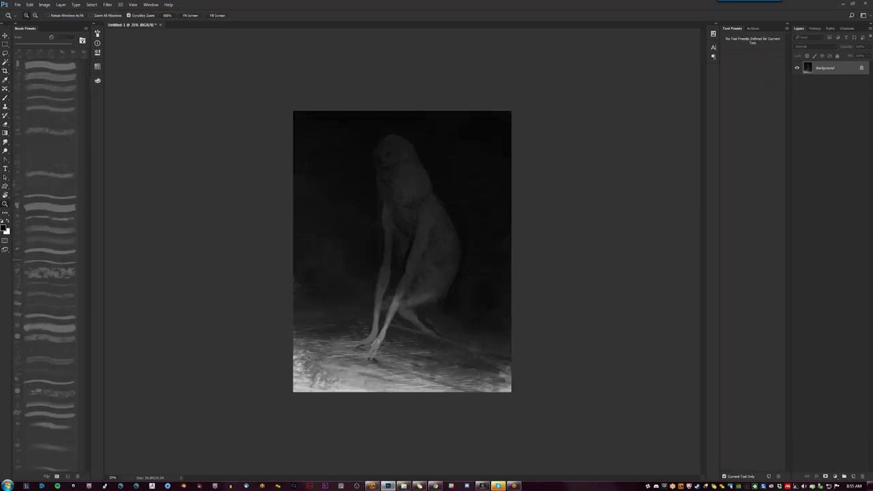
Step: Enlarge the brush to about 700 px and check the whole painting at 25–33.3% zoom
{"action": "key", "text": "b"}
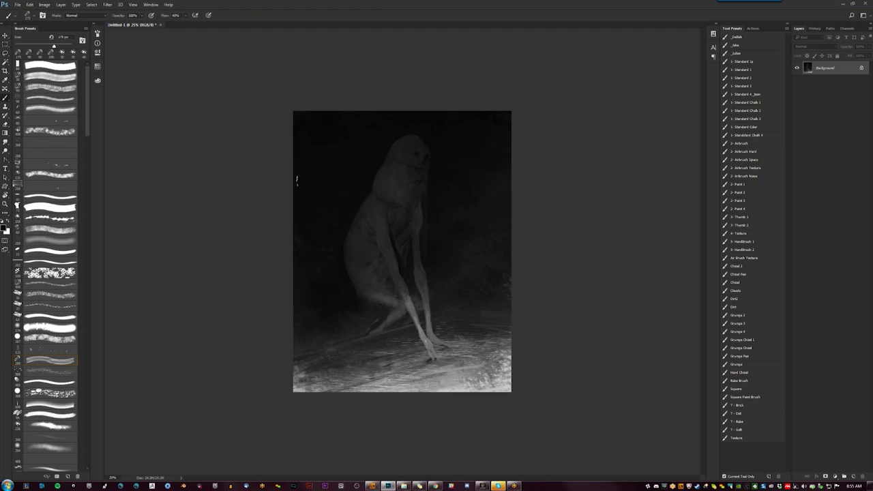
{"action": "key", "text": "bracketright"}
{"action": "key", "text": "bracketright"}
{"action": "key", "text": "bracketright"}
{"action": "key", "text": "z"}
{"action": "left_click", "coordinate": [506, 281], "text": "alt"}
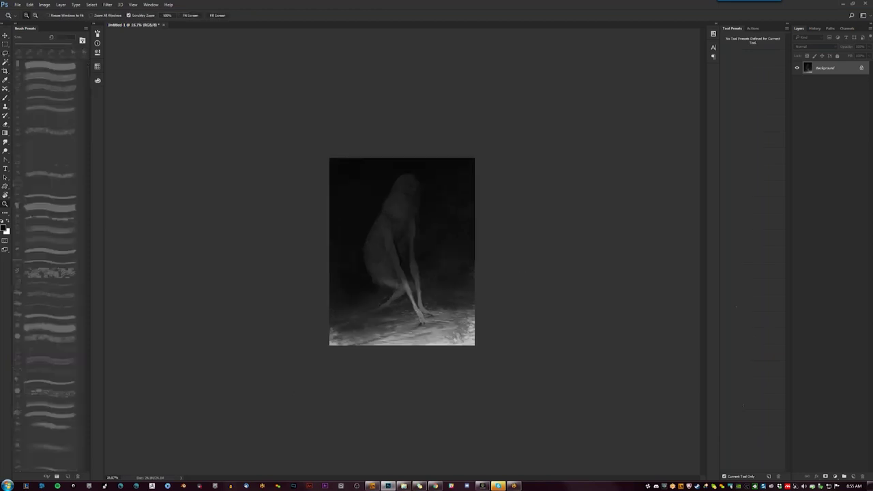
{"action": "left_click", "coordinate": [504, 282]}
{"action": "key", "text": "b"}
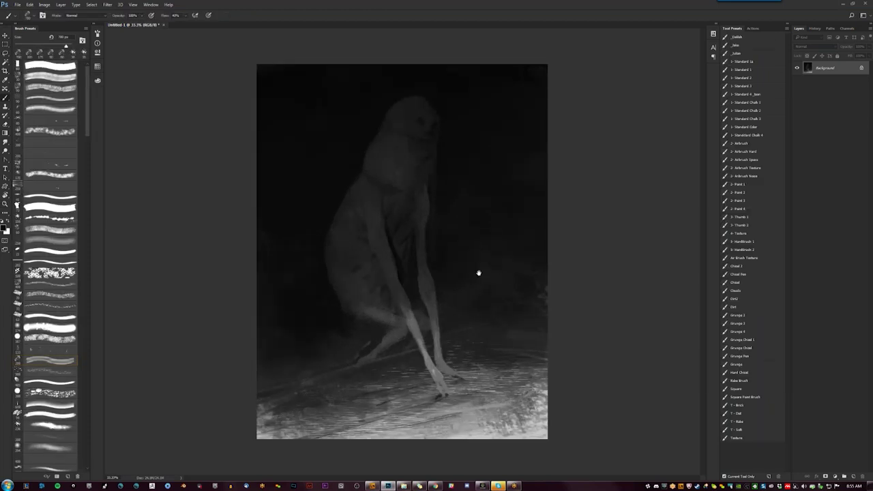
Step: Flip the canvas and paint fine face and neck detail with a small 25–30 px brush tip
{"action": "left_click", "coordinate": [68, 384]}
{"action": "key", "text": "ctrl+shift+h"}
{"action": "key", "text": "bracketleft"}
{"action": "key", "text": "bracketleft"}
{"action": "key", "text": "bracketleft"}
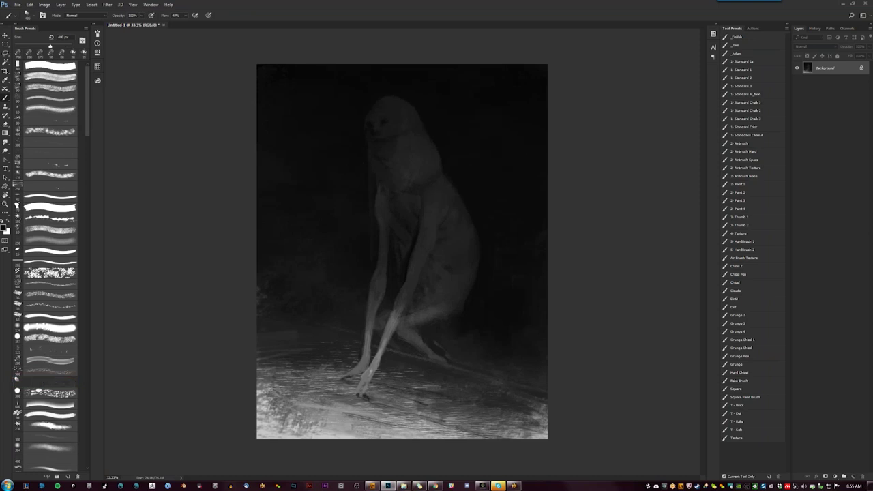
{"action": "key", "text": "shift+comma"}
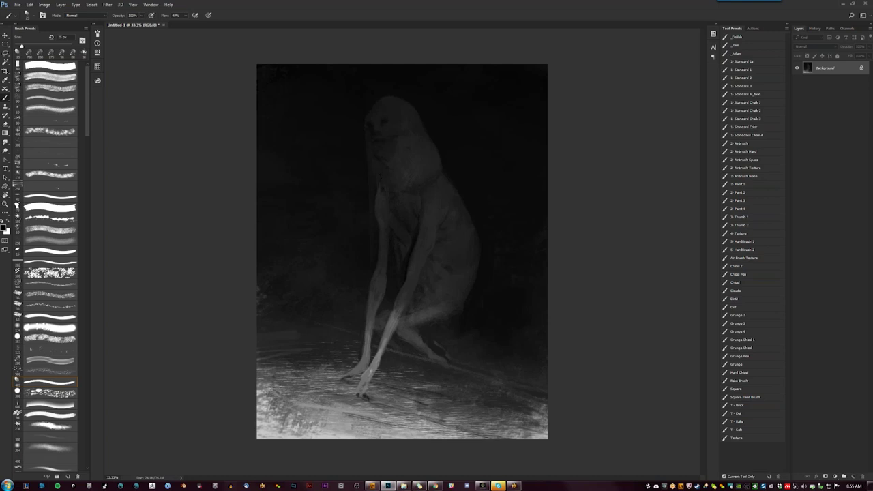
{"action": "left_click", "coordinate": [29, 53]}
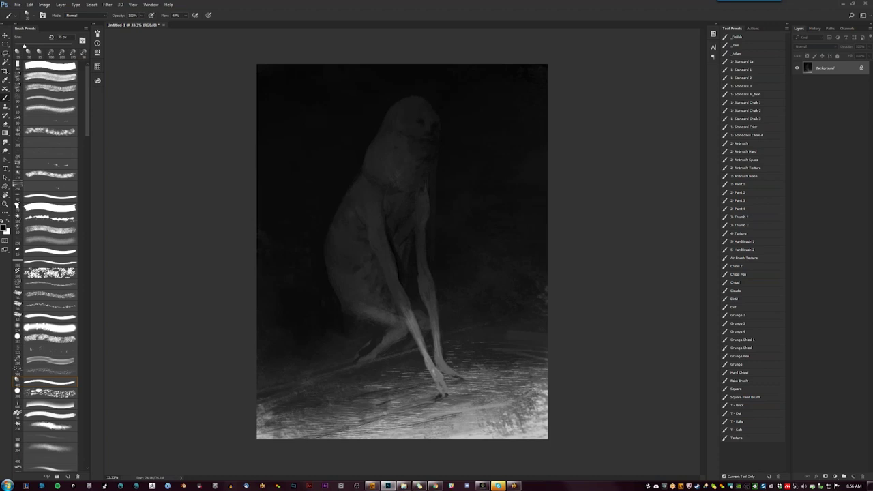
{"action": "key", "text": "bracketleft"}
{"action": "key", "text": "z"}
{"action": "left_click", "coordinate": [409, 232], "text": "alt"}
Step: Zoom to the figure, flip the canvas horizontally and adjust the brush size
{"action": "left_click", "coordinate": [414, 226]}
{"action": "left_click", "coordinate": [406, 205]}
{"action": "key", "text": "b"}
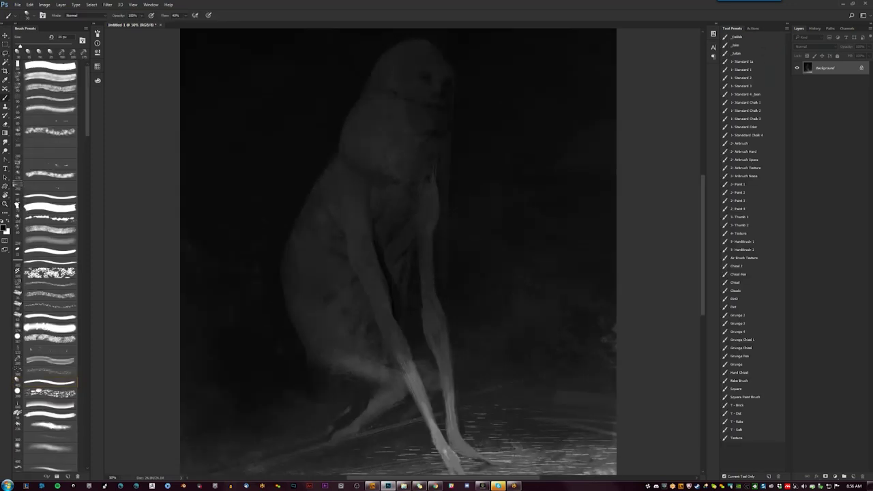
{"action": "key", "text": "z"}
{"action": "left_click", "coordinate": [388, 164], "text": "alt"}
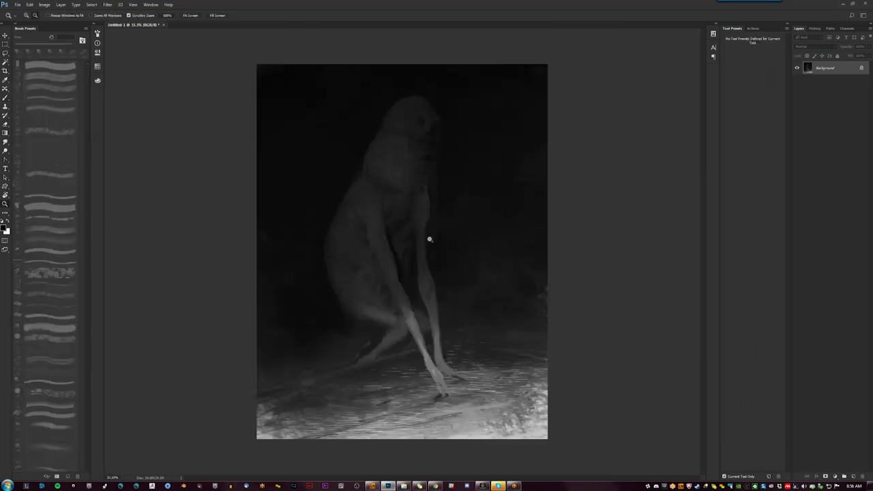
{"action": "key", "text": "ctrl+shift+h"}
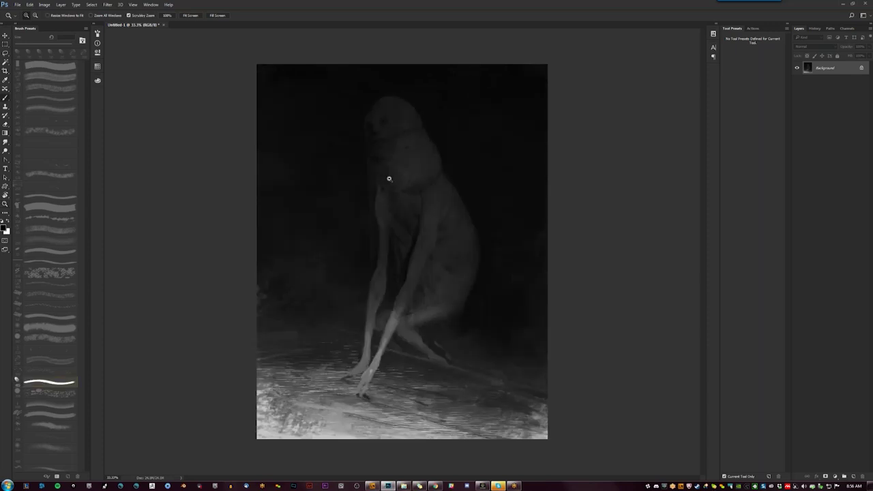
{"action": "key", "text": "b"}
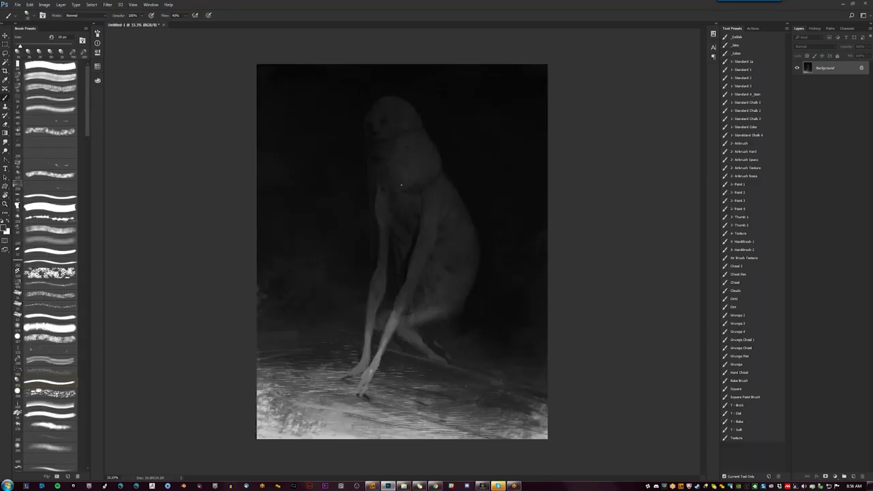
{"action": "key", "text": "bracketright"}
{"action": "key", "text": "bracketleft"}
{"action": "key", "text": "bracketleft"}
Step: Sample dark tones from the painting and darken the head, face and upper body
{"action": "left_click", "coordinate": [388, 143], "text": "alt"}
{"action": "key", "text": "z"}
{"action": "left_click", "coordinate": [423, 184], "text": "alt"}
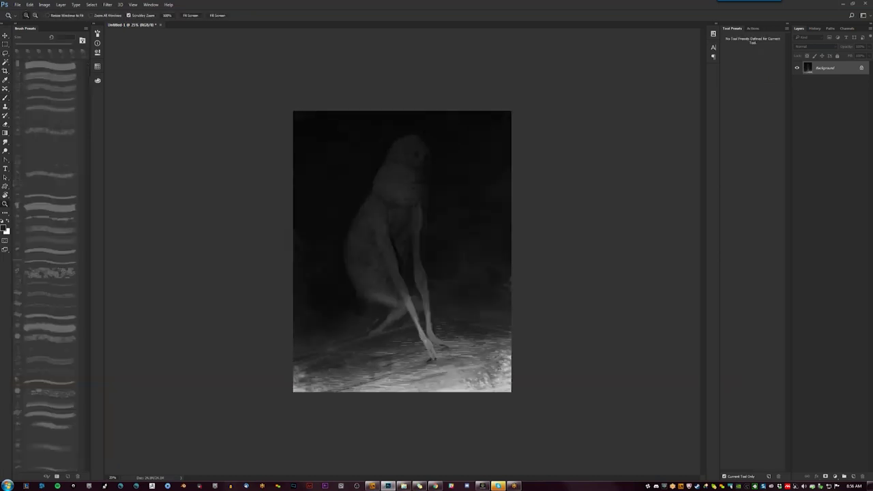
{"action": "double_click", "coordinate": [422, 183]}
{"action": "key", "text": "b"}
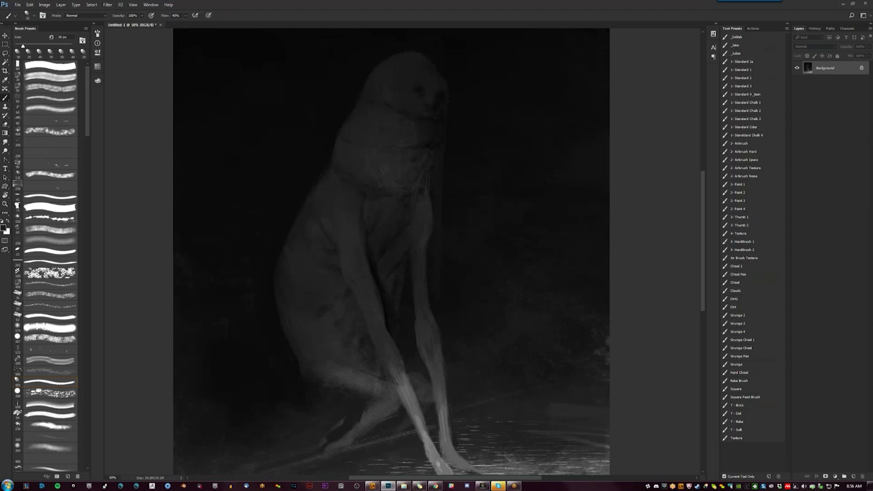
{"action": "left_click", "coordinate": [409, 143], "text": "alt"}
{"action": "key", "text": "z"}
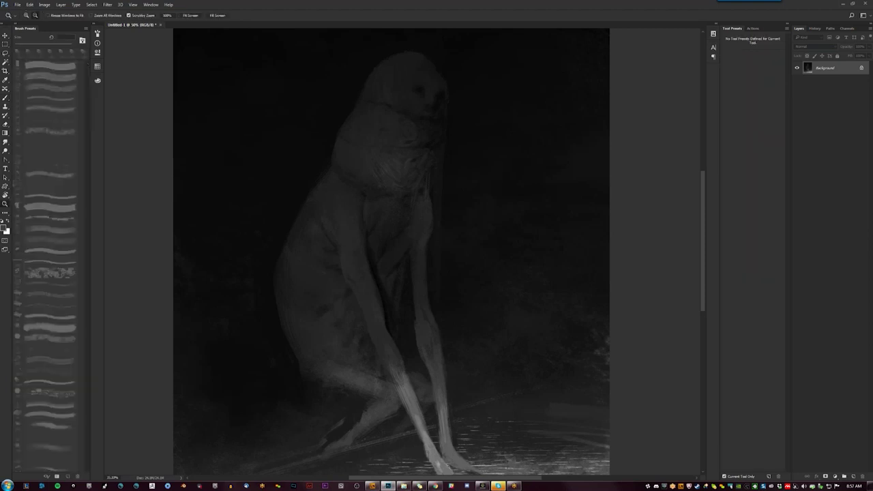
{"action": "left_click", "coordinate": [415, 238], "text": "alt"}
Step: Zoom in on the head and paint soft dark shading on the face
{"action": "key", "text": "h"}
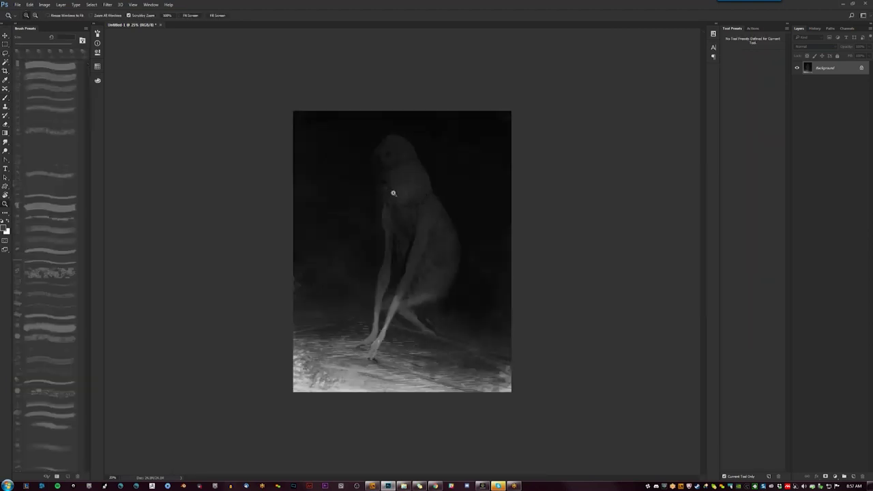
{"action": "left_click", "coordinate": [390, 190]}
{"action": "left_click", "coordinate": [390, 170]}
{"action": "key", "text": "b"}
{"action": "key", "text": "x"}
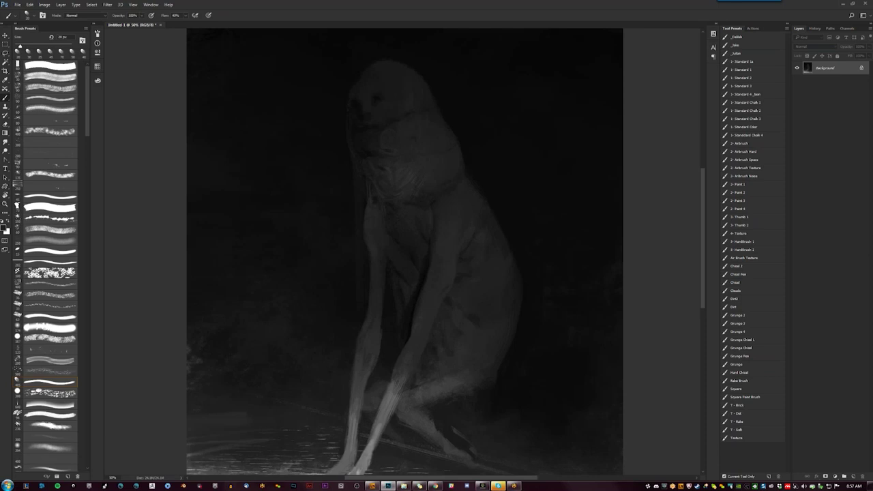
{"action": "key", "text": "bracketright"}
Step: Review the whole painting, then refine the face and torso at smaller brush sizes
{"action": "key", "text": "z"}
{"action": "key", "text": "ctrl+minus"}
{"action": "left_click", "coordinate": [446, 178], "text": "alt"}
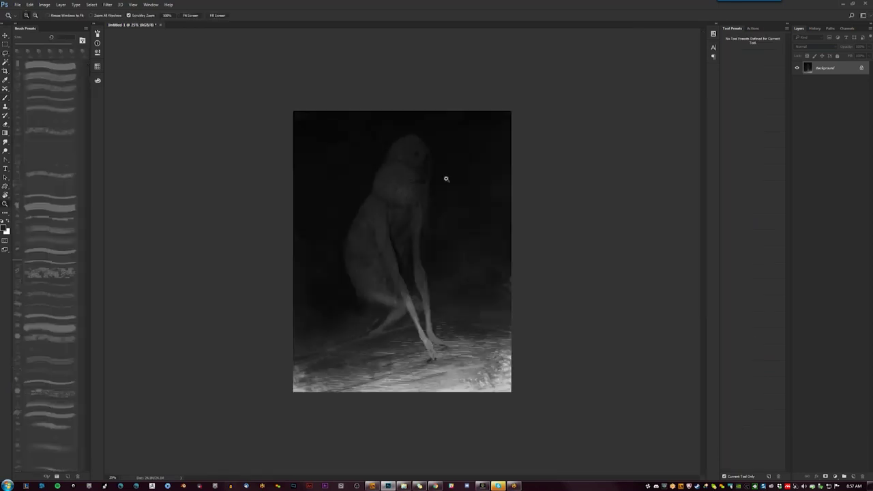
{"action": "left_click", "coordinate": [400, 227]}
{"action": "key", "text": "b"}
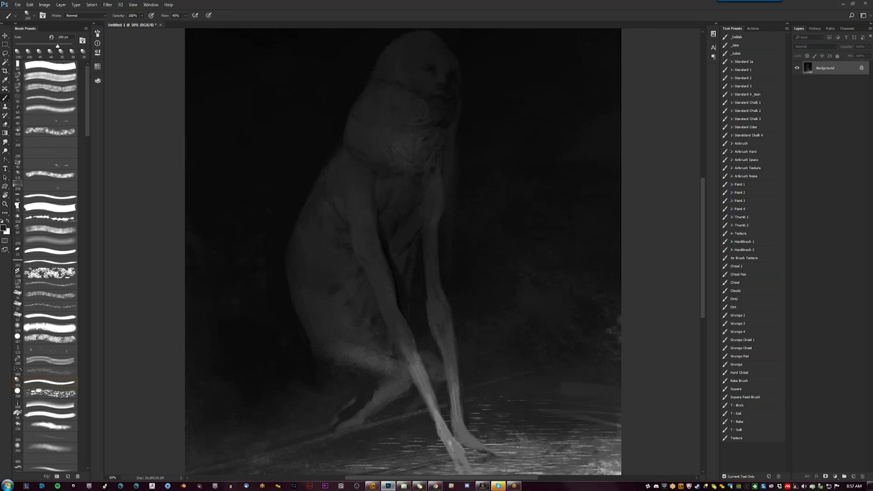
{"action": "key", "text": "x"}
{"action": "key", "text": "bracketleft"}
{"action": "key", "text": "bracketleft"}
{"action": "key", "text": "bracketleft"}
{"action": "key", "text": "bracketright"}
{"action": "key", "text": "bracketright"}
Step: Flip the canvas horizontally to check the figure, with its back now bulging right
{"action": "key", "text": "z"}
{"action": "left_click", "coordinate": [370, 282], "text": "alt"}
{"action": "left_click", "coordinate": [370, 282], "text": "alt"}
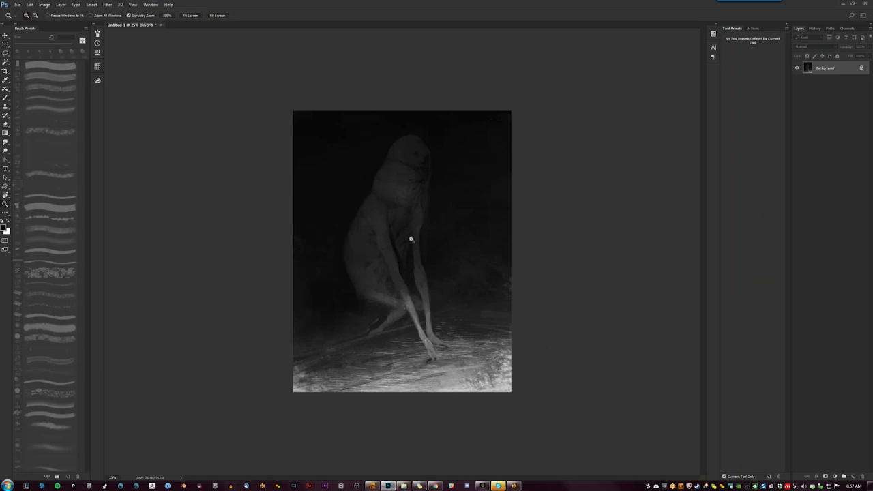
{"action": "key", "text": "ctrl+shift+h"}
{"action": "key", "text": "b"}
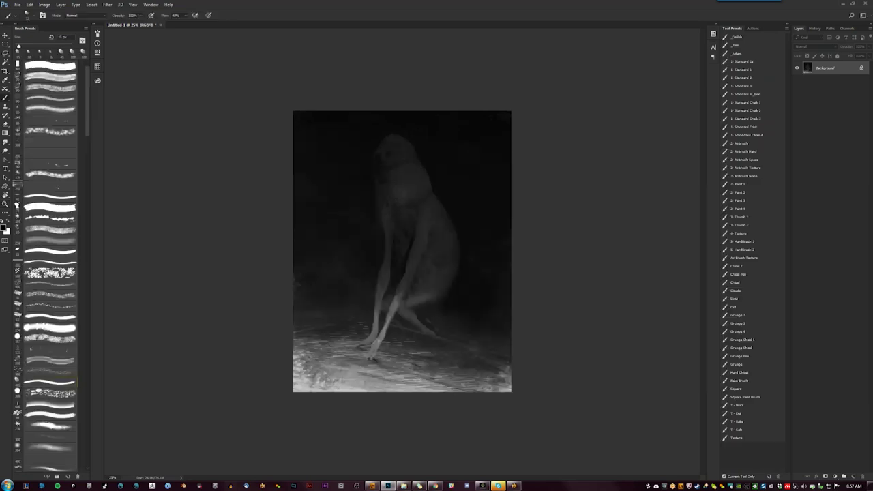
{"action": "key", "text": "ctrl+plus"}
{"action": "key", "text": "ctrl+plus"}
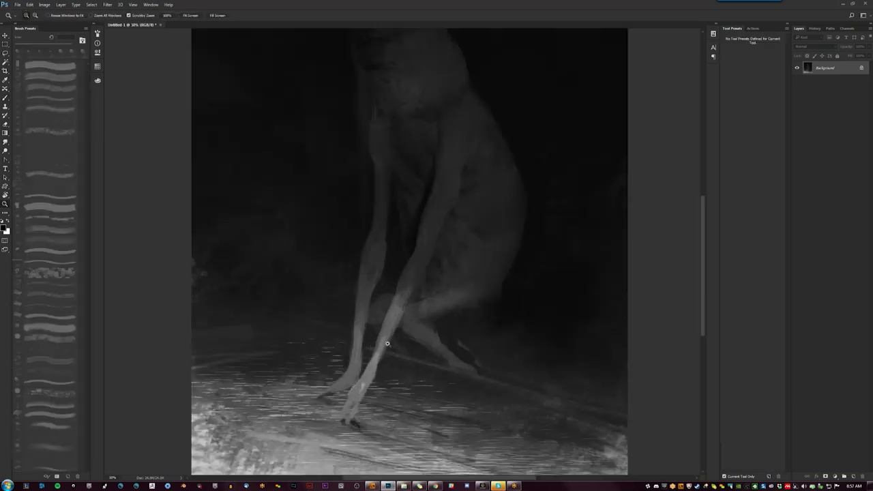
Step: Paint white highlights on the legs and knees with a large soft brush
{"action": "key", "text": "bracketright"}
{"action": "key", "text": "bracketright"}
{"action": "key", "text": "bracketright"}
{"action": "key", "text": "bracketright"}
{"action": "key", "text": "bracketright"}
{"action": "key", "text": "bracketright"}
{"action": "key", "text": "bracketright"}
{"action": "key", "text": "bracketright"}
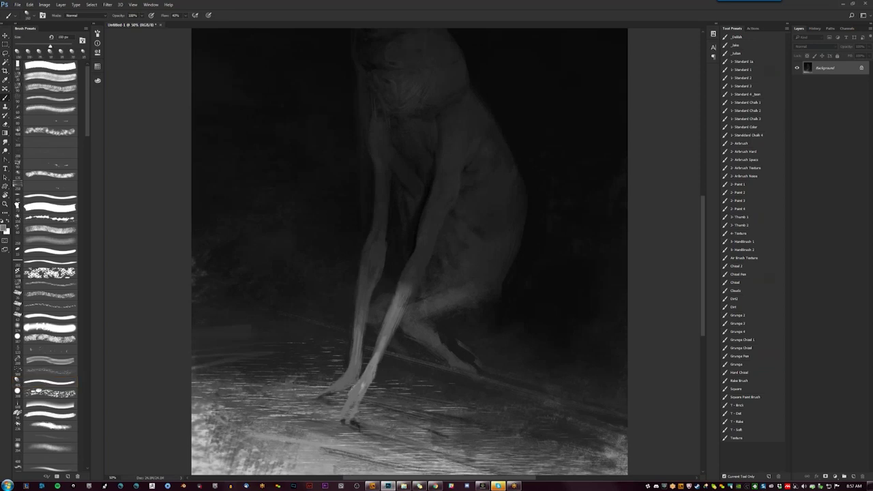
{"action": "key", "text": "bracketleft"}
{"action": "key", "text": "bracketleft"}
{"action": "key", "text": "bracketleft"}
{"action": "key", "text": "bracketleft"}
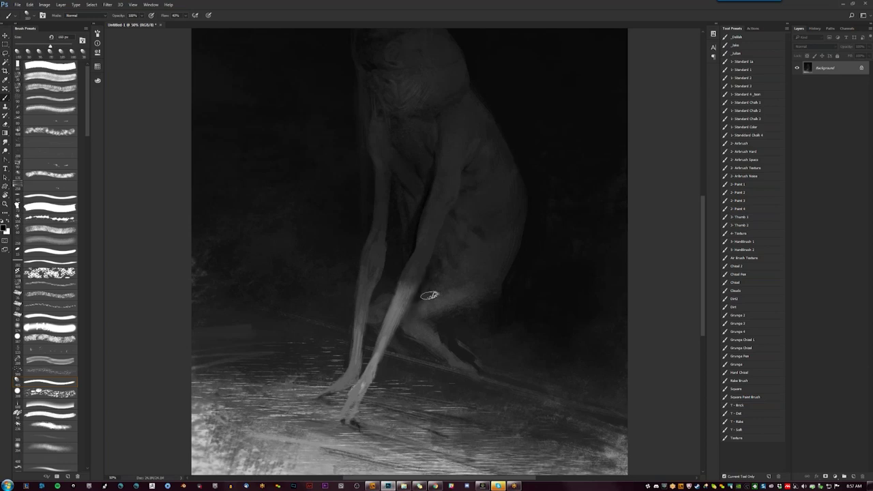
{"action": "key", "text": "bracketleft"}
{"action": "key", "text": "bracketleft"}
{"action": "key", "text": "bracketleft"}
{"action": "key", "text": "x"}
{"action": "key", "text": "z"}
{"action": "left_click", "coordinate": [414, 257], "text": "alt"}
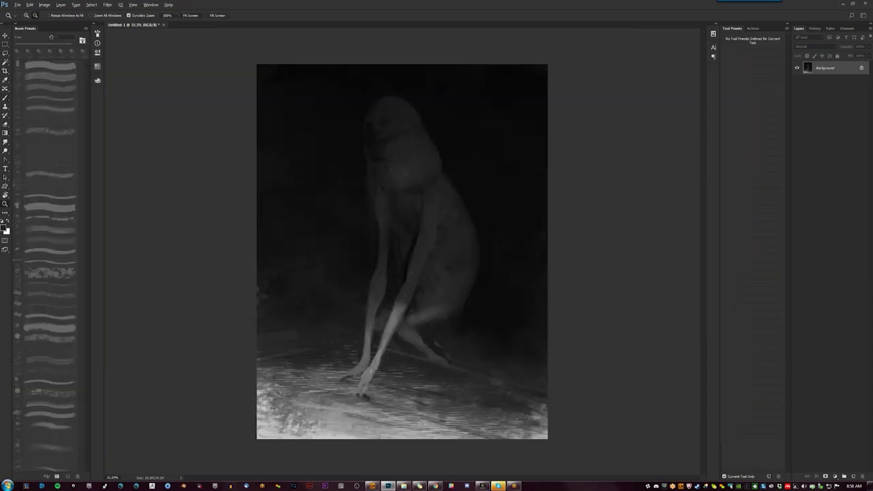
{"action": "left_click", "coordinate": [414, 257]}
{"action": "key", "text": "b"}
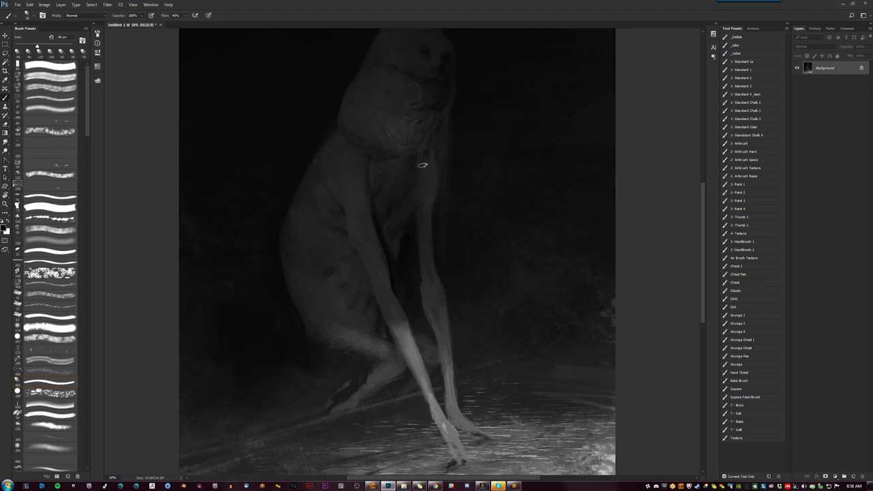
{"action": "key", "text": "bracketleft"}
Step: Flip the canvas to check the figure and keep painting the body with a larger brush
{"action": "key", "text": "z"}
{"action": "left_click", "coordinate": [425, 255], "text": "alt"}
{"action": "key", "text": "ctrl+shift+h"}
{"action": "left_click", "coordinate": [415, 228]}
{"action": "key", "text": "b"}
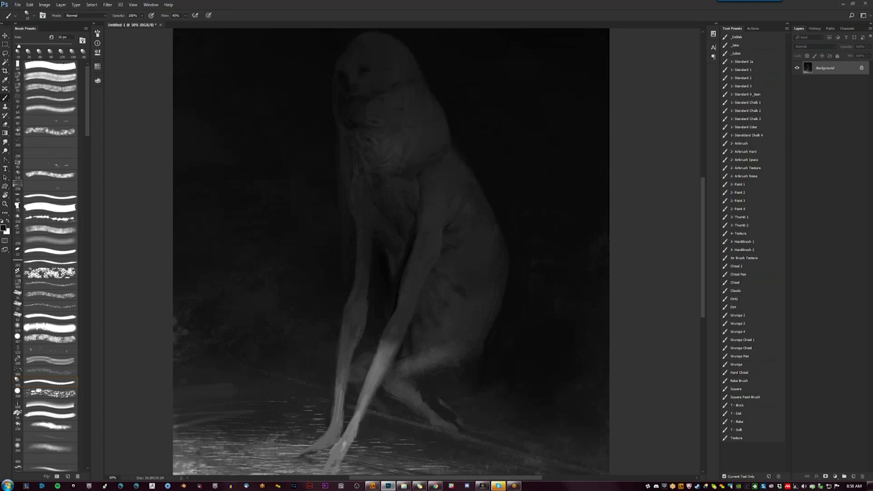
{"action": "key", "text": "bracketright"}
{"action": "key", "text": "bracketright"}
{"action": "key", "text": "z"}
{"action": "left_click", "coordinate": [414, 248], "text": "alt"}
{"action": "left_click", "coordinate": [411, 241]}
{"action": "key", "text": "b"}
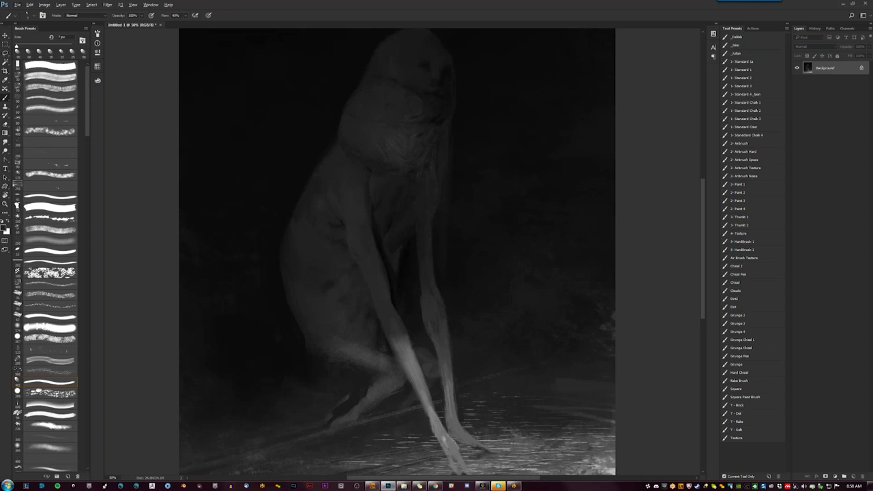
Step: Switch brush tips and reset colours to sculpt the head and neck at about 20 px
{"action": "key", "text": "bracketright"}
{"action": "key", "text": "bracketright"}
{"action": "key", "text": "bracketright"}
{"action": "key", "text": "bracketright"}
{"action": "key", "text": "comma"}
{"action": "key", "text": "d"}
{"action": "key", "text": "x"}
{"action": "key", "text": "period"}
{"action": "key", "text": "period"}
{"action": "key", "text": "comma"}
{"action": "left_click", "coordinate": [438, 196], "text": "alt"}
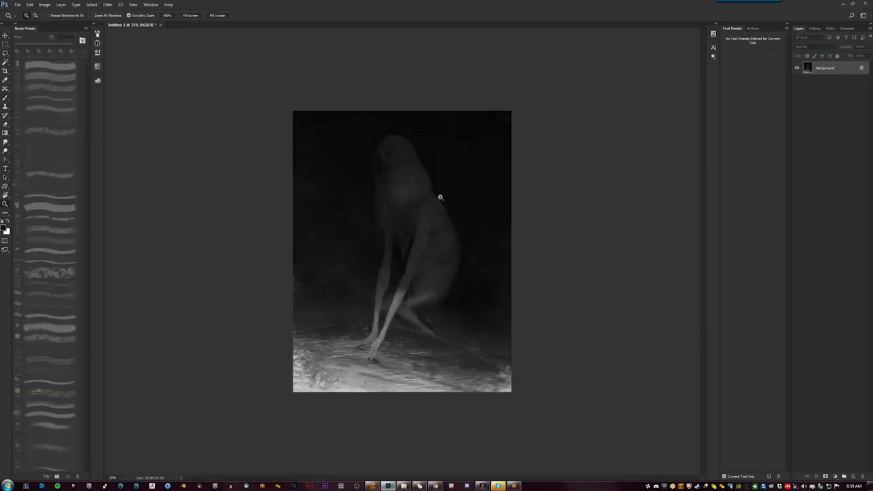
Step: Zoom in on the torso, sample a light tone and lighten the figure's back edge
{"action": "key", "text": "b"}
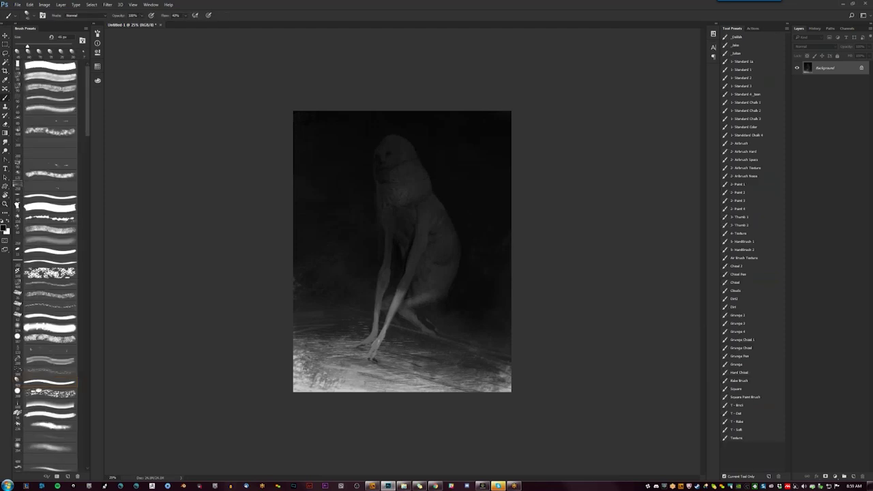
{"action": "key", "text": "z"}
{"action": "left_click", "coordinate": [396, 225]}
{"action": "left_click", "coordinate": [396, 224]}
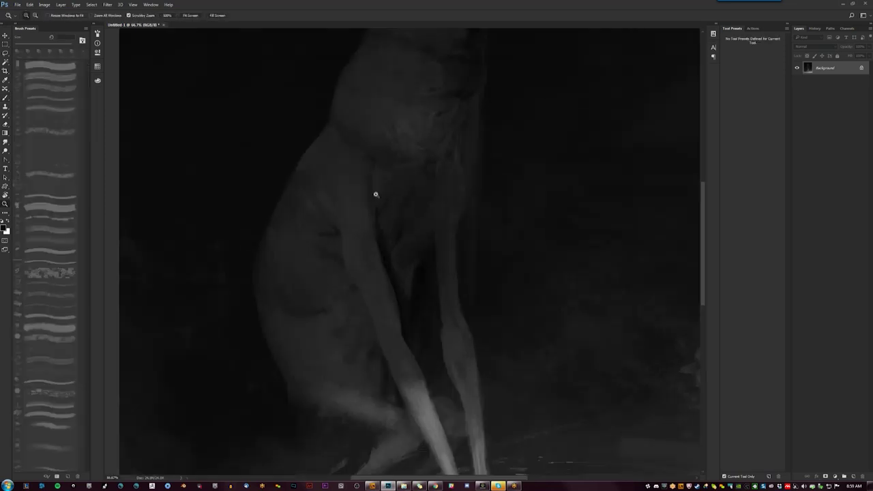
{"action": "key", "text": "b"}
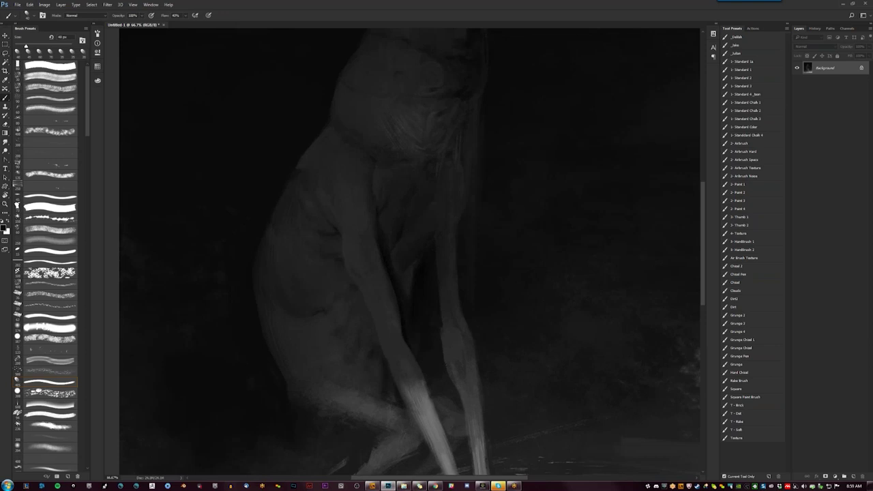
{"action": "left_click", "coordinate": [292, 178], "text": "alt"}
{"action": "key", "text": "z"}
{"action": "left_click", "coordinate": [421, 236], "text": "alt"}
{"action": "left_click", "coordinate": [421, 236], "text": "alt"}
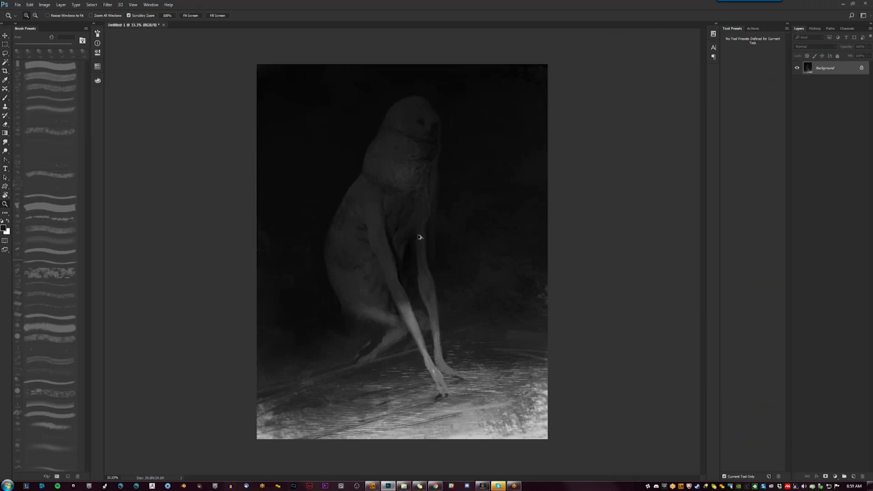
Step: Flip the canvas and shape the body and long legs with a small tip enlarged to 50 px
{"action": "key", "text": "h"}
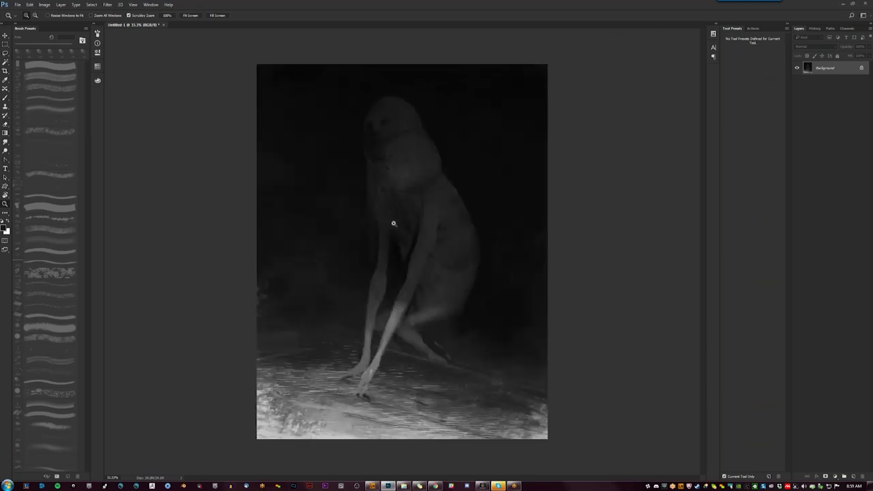
{"action": "left_click", "coordinate": [393, 223]}
{"action": "key", "text": "b"}
{"action": "key", "text": "bracketright"}
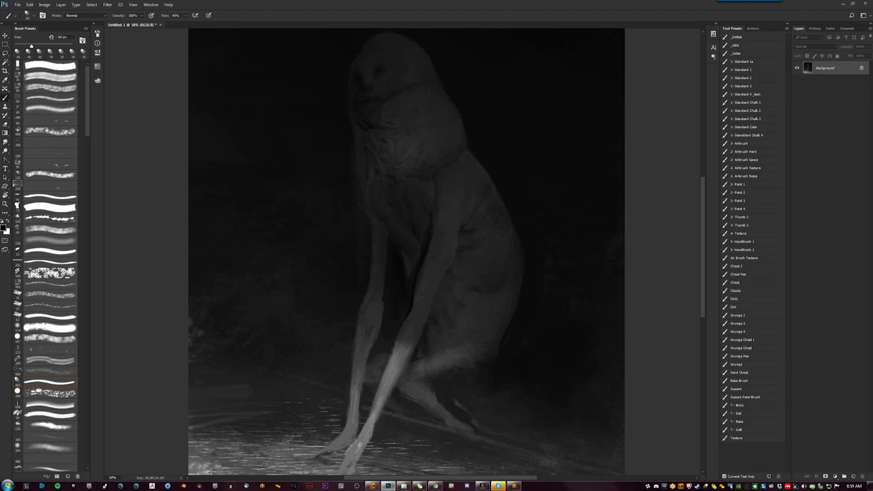
{"action": "key", "text": "shift+comma"}
{"action": "key", "text": "bracketright"}
{"action": "key", "text": "ctrl+minus"}
{"action": "key", "text": "ctrl+minus"}
{"action": "key", "text": "z"}
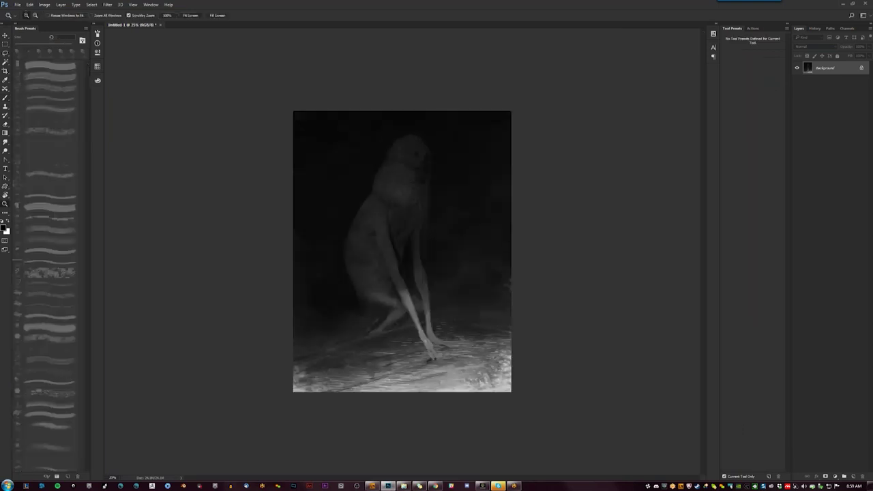
{"action": "left_click", "coordinate": [423, 348]}
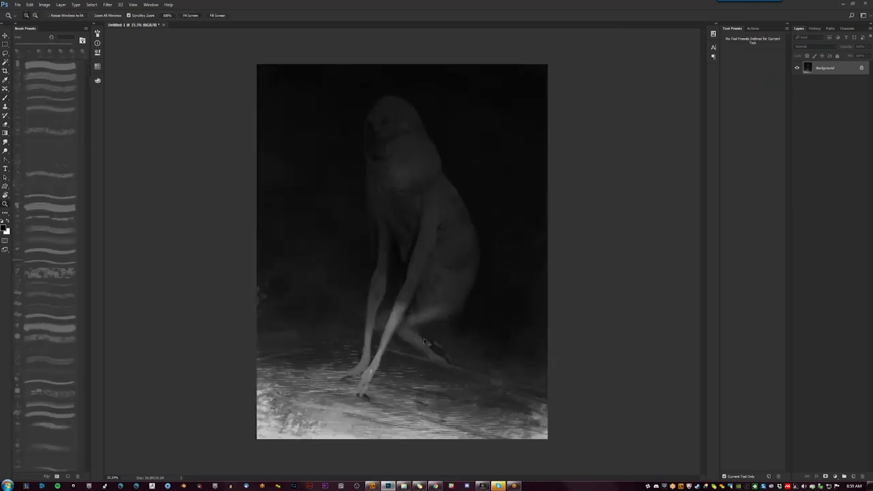
{"action": "key", "text": "bracketright"}
{"action": "key", "text": "bracketright"}
{"action": "key", "text": "bracketright"}
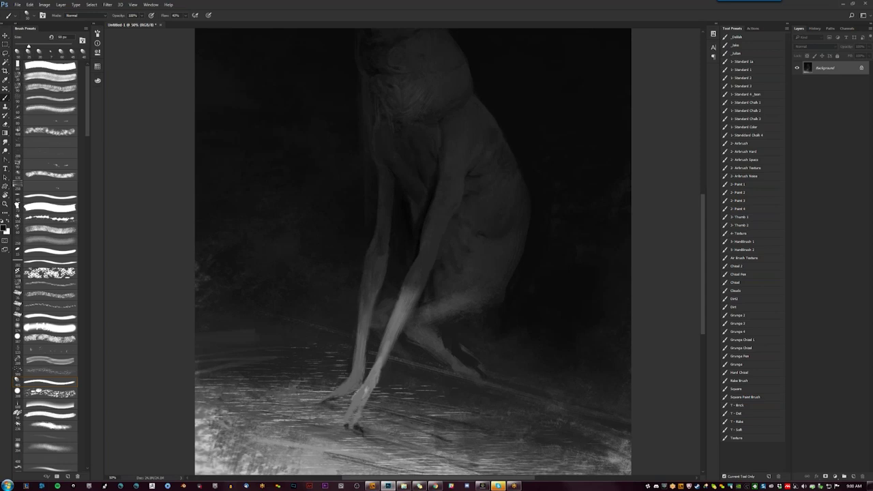
Step: Review the whole painting, then zoom back in on the legs with a 19 px brush
{"action": "key", "text": "z"}
{"action": "key", "text": "ctrl+minus"}
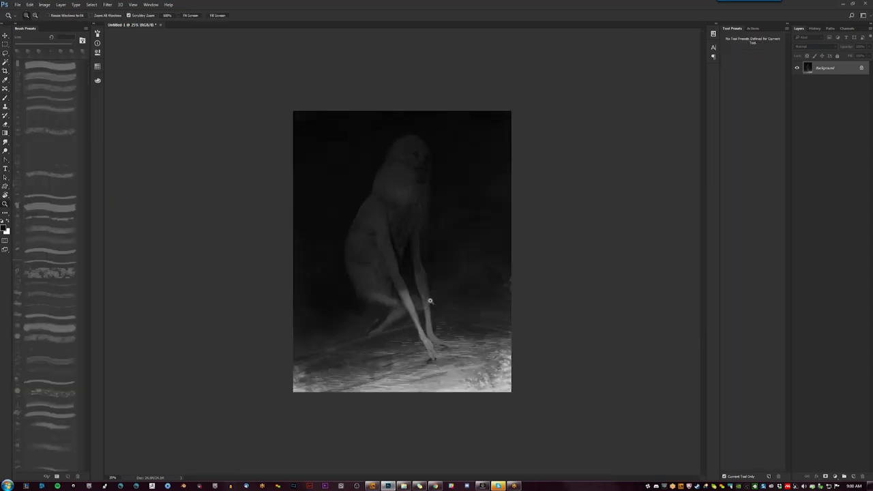
{"action": "left_click", "coordinate": [422, 308]}
{"action": "key", "text": "b"}
{"action": "left_click", "coordinate": [49, 381]}
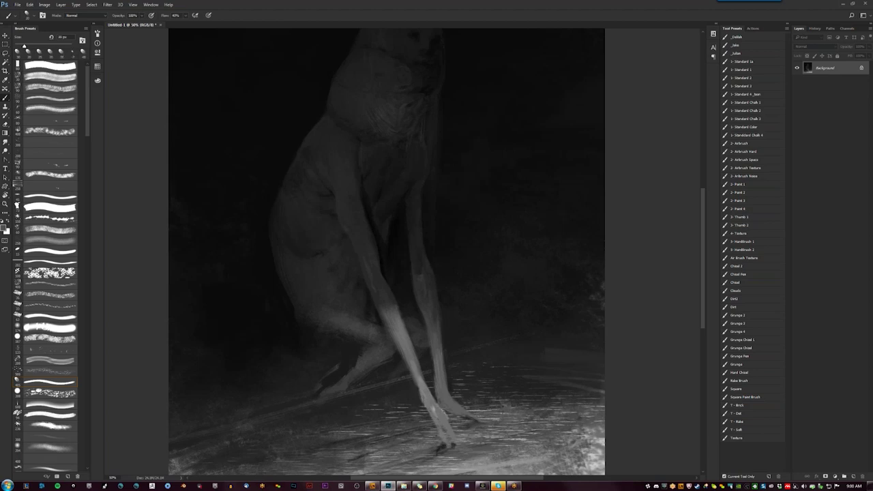
Step: Paint darker strokes on the legs in black, then check the full composition
{"action": "key", "text": "x"}
{"action": "key", "text": "x"}
{"action": "key", "text": "x"}
{"action": "key", "text": "x"}
{"action": "key", "text": "x"}
{"action": "key", "text": "z"}
{"action": "key", "text": "ctrl+minus"}
{"action": "key", "text": "ctrl+minus"}
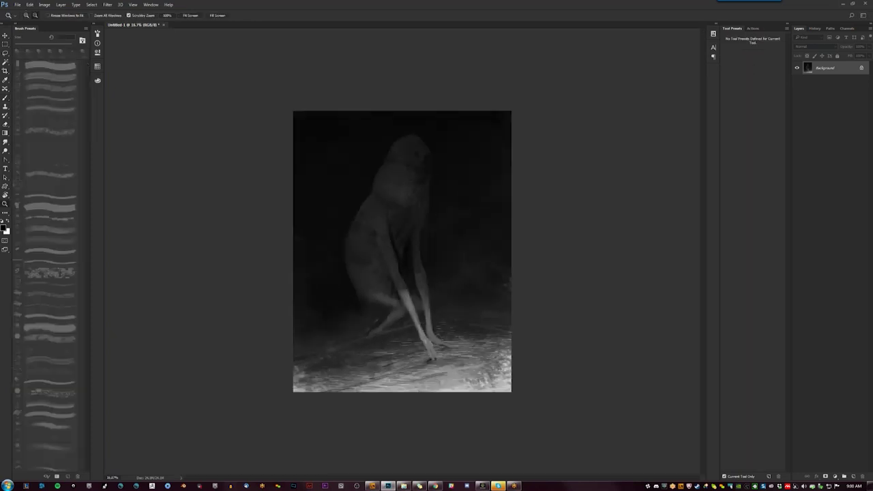
{"action": "key", "text": "ctrl+minus"}
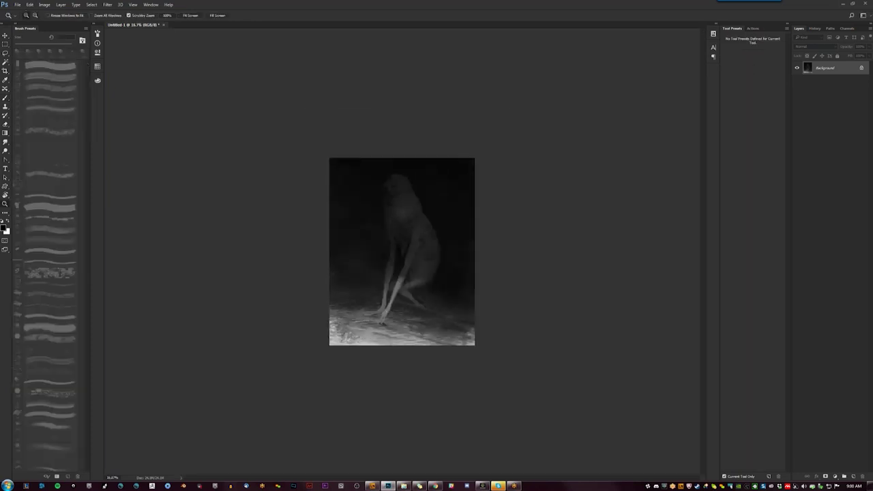
{"action": "key", "text": "ctrl+plus"}
{"action": "key", "text": "ctrl+plus"}
{"action": "key", "text": "ctrl+plus"}
{"action": "key", "text": "b"}
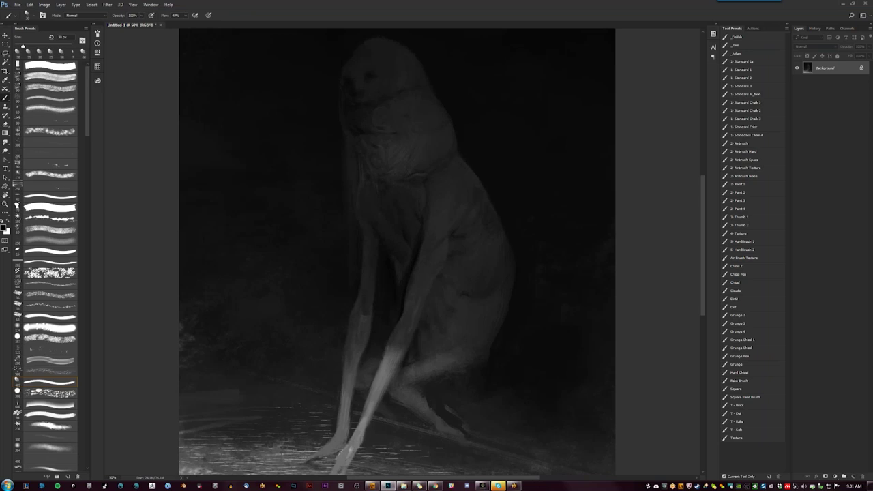
Step: Review the canvas and set the brush to 90 px for the hood
{"action": "key", "text": "z"}
{"action": "left_click", "coordinate": [414, 156], "text": "alt"}
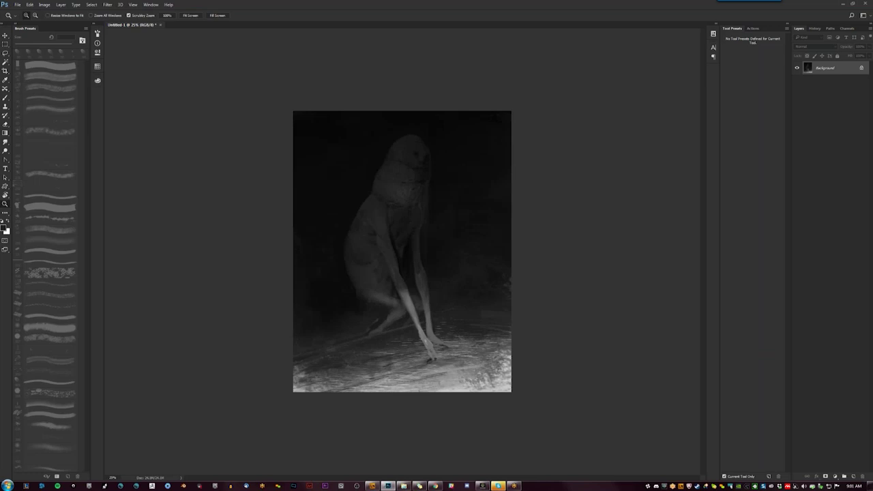
{"action": "left_click", "coordinate": [401, 227]}
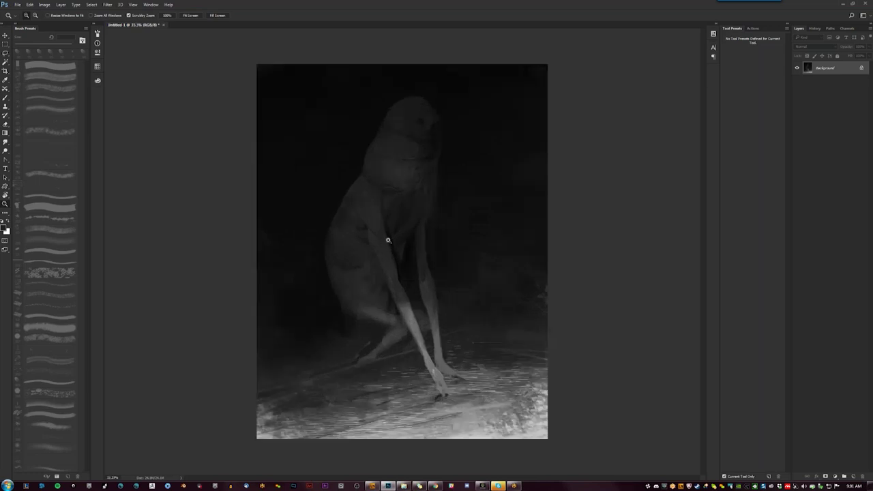
{"action": "key", "text": "b"}
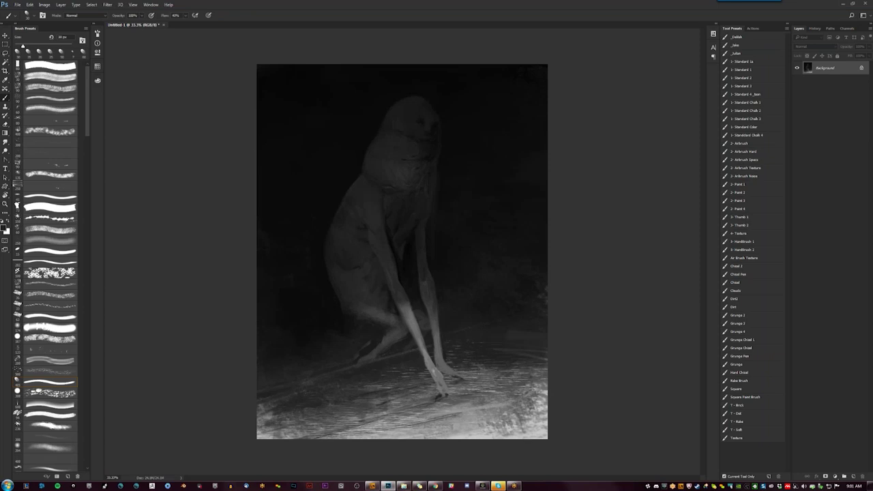
{"action": "key", "text": "bracketright"}
{"action": "key", "text": "bracketright"}
{"action": "key", "text": "bracketright"}
{"action": "key", "text": "bracketleft"}
{"action": "key", "text": "bracketleft"}
Step: Check the painting mirrored, then zoom back in and paint with the lighter colour
{"action": "key", "text": "z"}
{"action": "left_click", "coordinate": [395, 327], "text": "alt"}
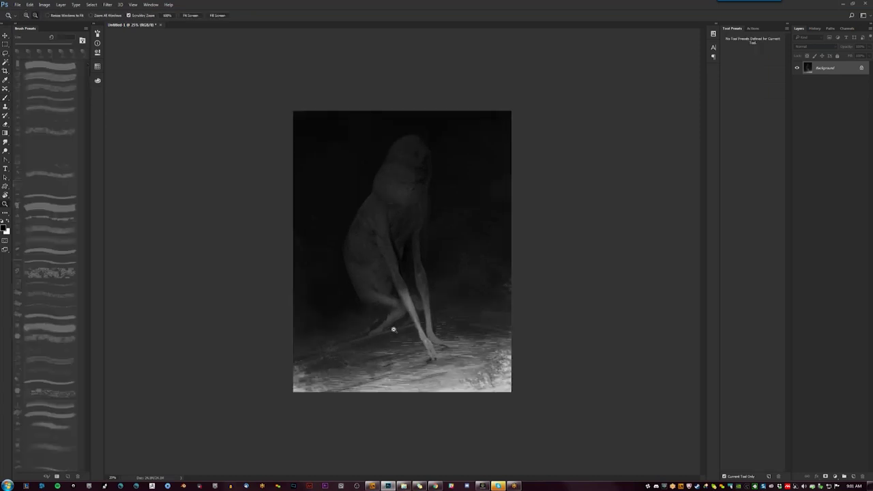
{"action": "left_click", "coordinate": [375, 357], "text": "alt"}
{"action": "key", "text": "ctrl+h"}
{"action": "key", "text": "b"}
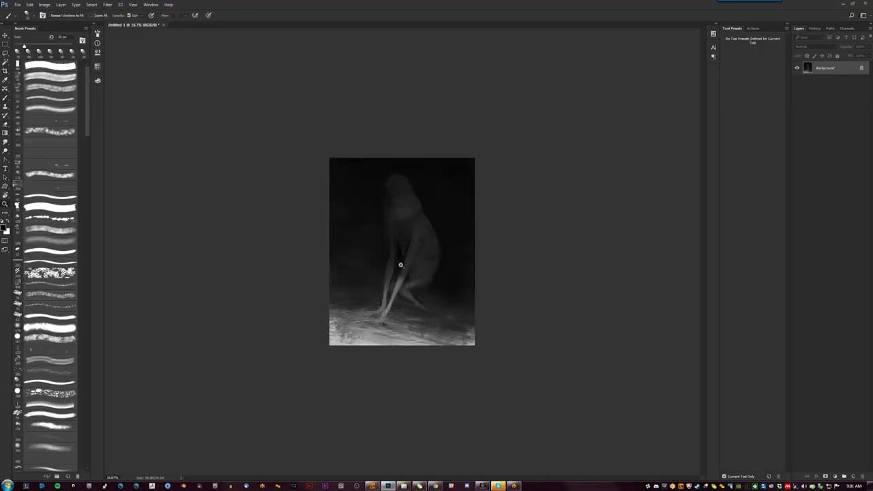
{"action": "key", "text": "ctrl+plus"}
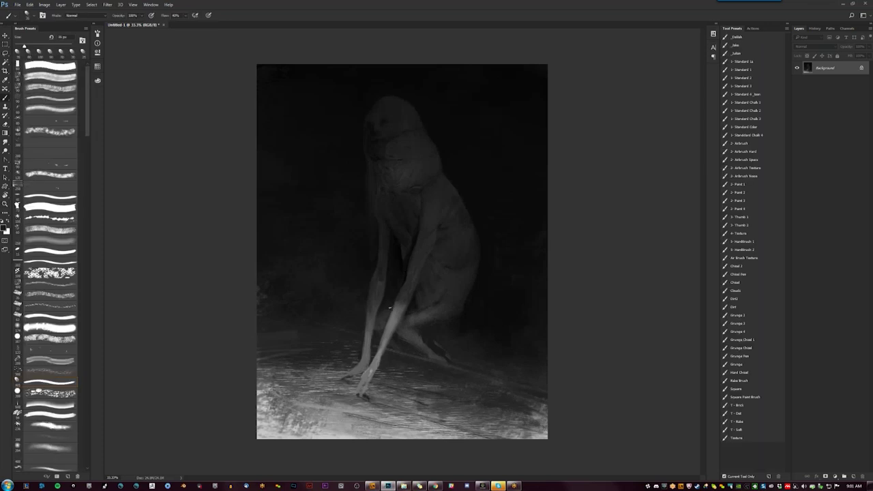
{"action": "key", "text": "x"}
{"action": "key", "text": "x"}
Step: Shrink the brush and sample lighter and darker tones from the creature's body
{"action": "key", "text": "z"}
{"action": "left_click", "coordinate": [405, 212], "text": "alt"}
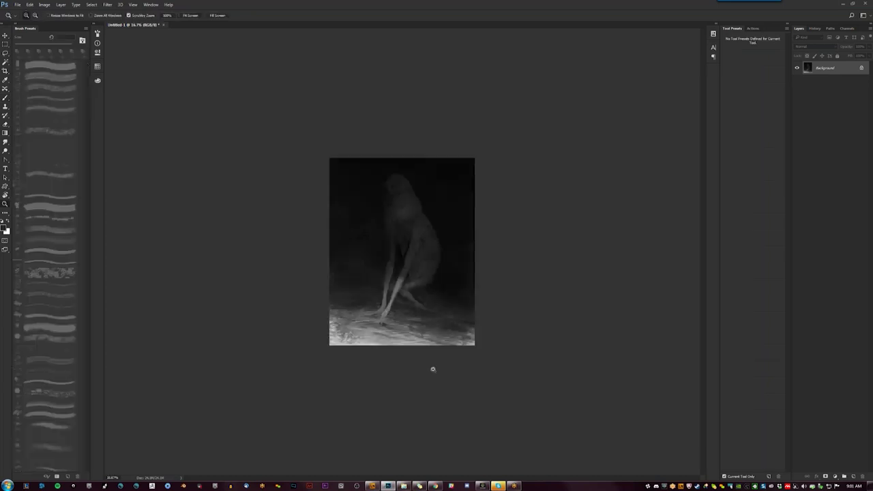
{"action": "left_click", "coordinate": [402, 300]}
{"action": "key", "text": "b"}
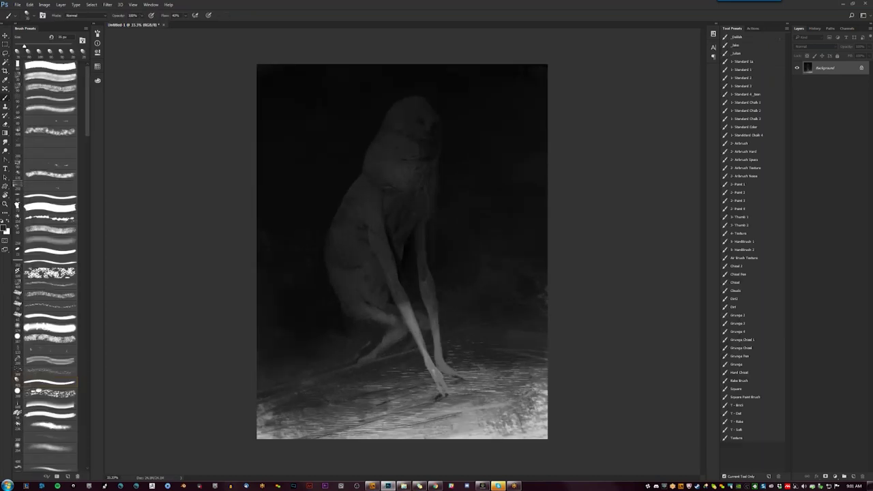
{"action": "scroll", "coordinate": [365, 366], "scroll_direction": "up", "scroll_amount": 1}
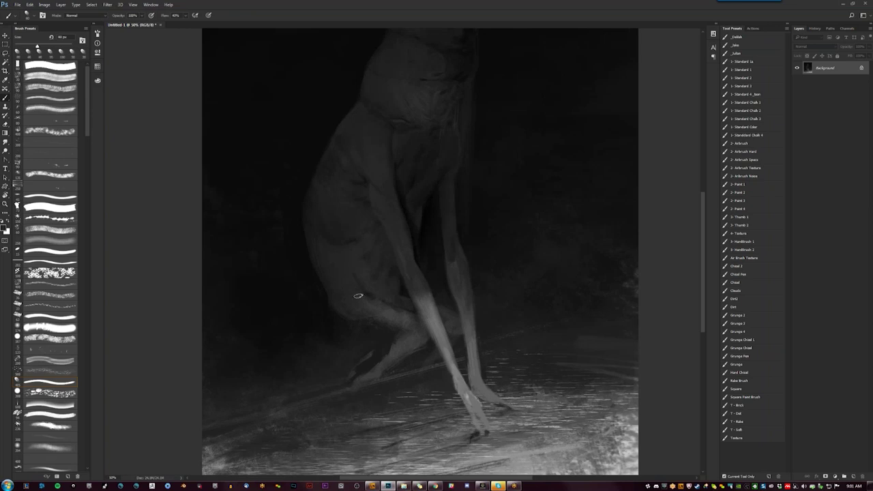
{"action": "key", "text": "bracketleft"}
{"action": "left_click", "coordinate": [335, 283], "text": "alt"}
{"action": "left_click", "coordinate": [315, 232], "text": "alt"}
Step: Mirror the painting to check proportions, then zoom in to keep painting the hood
{"action": "key", "text": "z"}
{"action": "left_click", "coordinate": [358, 316], "text": "alt"}
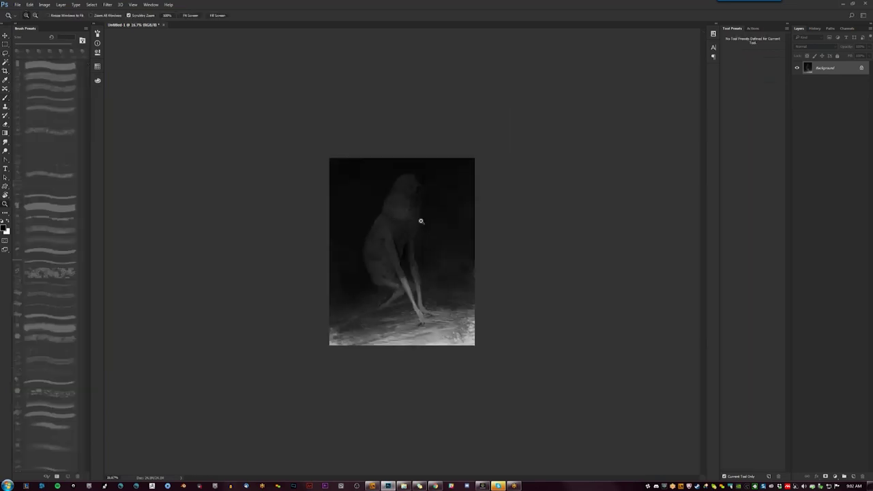
{"action": "left_click", "coordinate": [423, 221]}
{"action": "key", "text": "ctrl+shift+h"}
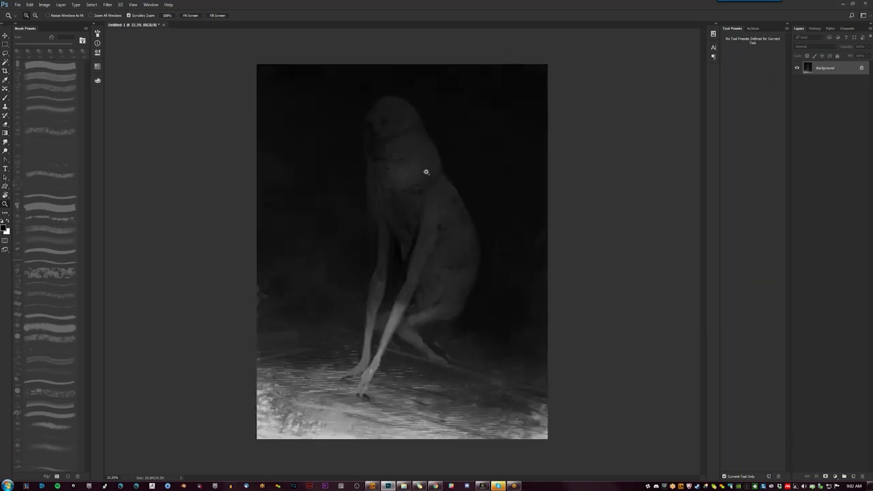
{"action": "left_click", "coordinate": [386, 129]}
{"action": "key", "text": "b"}
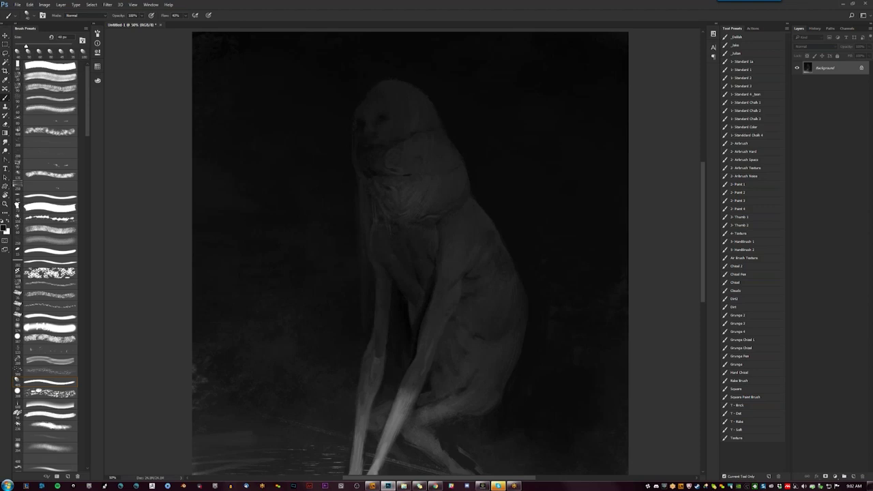
Step: Paint body shading with a brush around 60 px, flipping the canvas to check proportions
{"action": "key", "text": "bracketright"}
{"action": "key", "text": "h"}
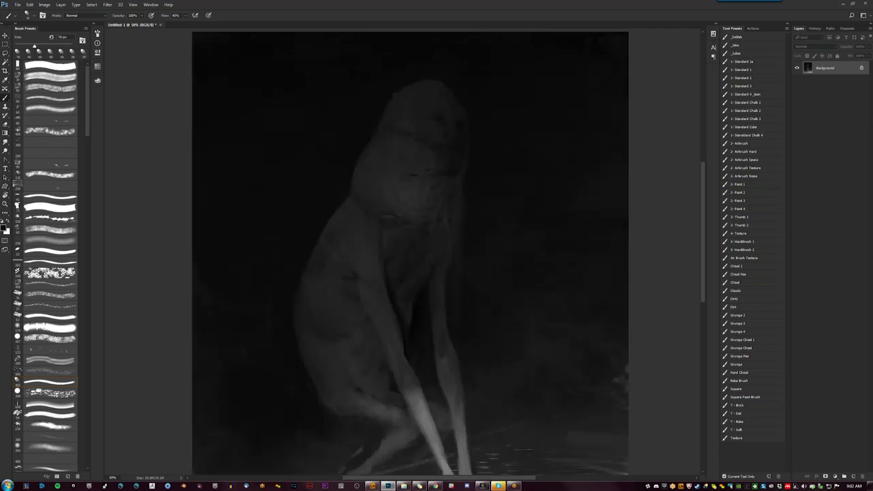
{"action": "key", "text": "h"}
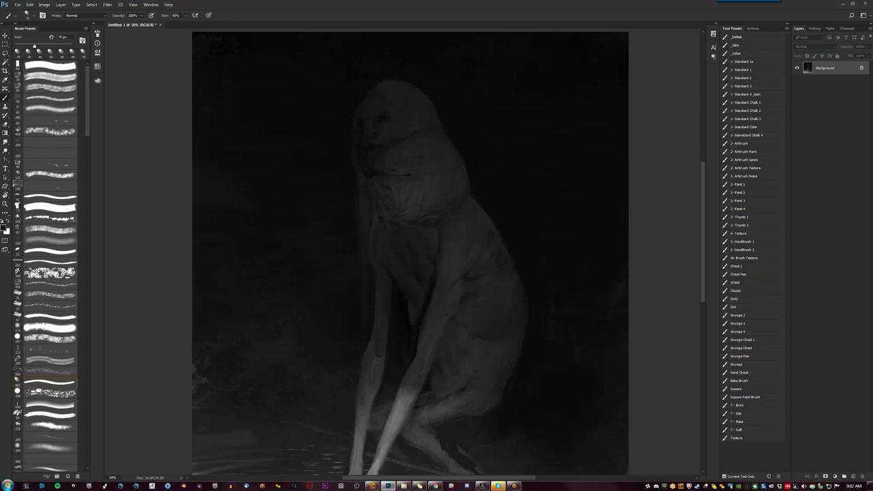
{"action": "key", "text": "bracketleft"}
{"action": "key", "text": "bracketleft"}
{"action": "key", "text": "bracketleft"}
{"action": "key", "text": "bracketright"}
{"action": "key", "text": "bracketright"}
{"action": "key", "text": "bracketright"}
{"action": "key", "text": "ctrl+shift+h"}
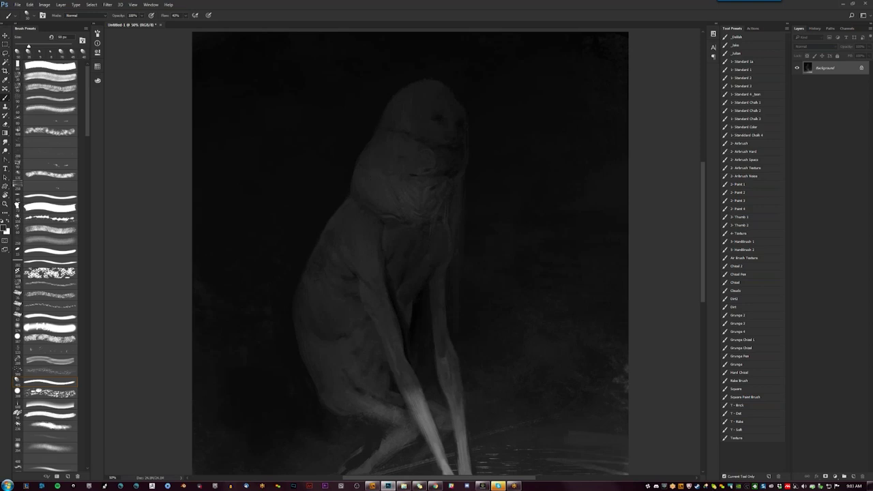
Step: Set the brush to 150 px and sample a dark background tone
{"action": "key", "text": "bracketright"}
{"action": "key", "text": "bracketright"}
{"action": "key", "text": "bracketright"}
{"action": "key", "text": "bracketright"}
{"action": "key", "text": "bracketright"}
{"action": "key", "text": "bracketright"}
{"action": "key", "text": "z"}
{"action": "left_click", "coordinate": [424, 200], "text": "alt"}
{"action": "key", "text": "h"}
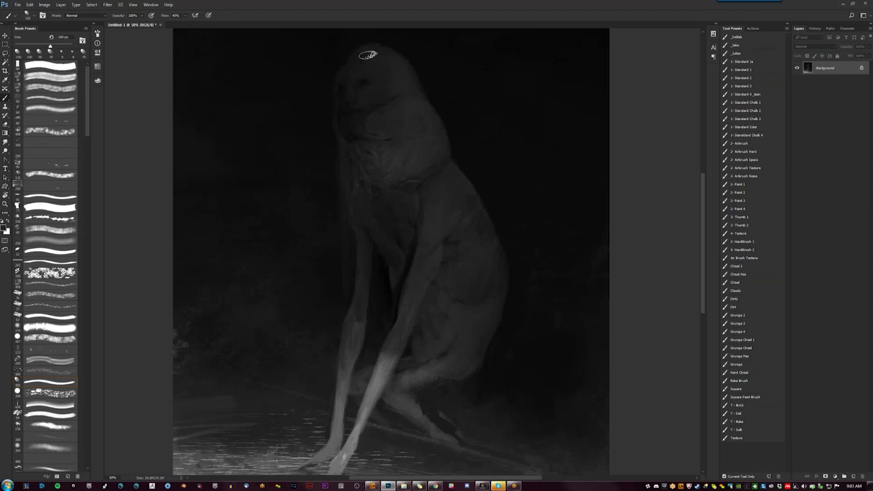
{"action": "key", "text": "ctrl+shift+h"}
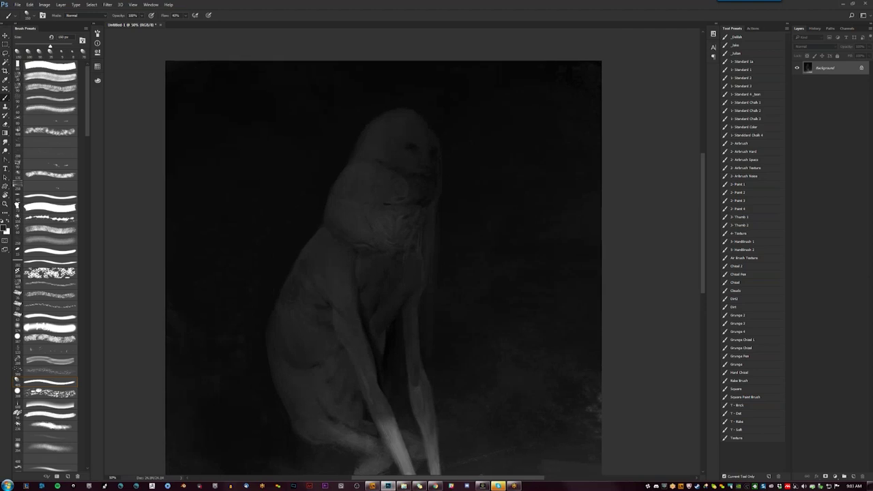
{"action": "left_click", "coordinate": [458, 120], "text": "alt"}
Step: Review the whole image, then paint around the head with a slightly smaller brush
{"action": "key", "text": "z"}
{"action": "key", "text": "ctrl+minus"}
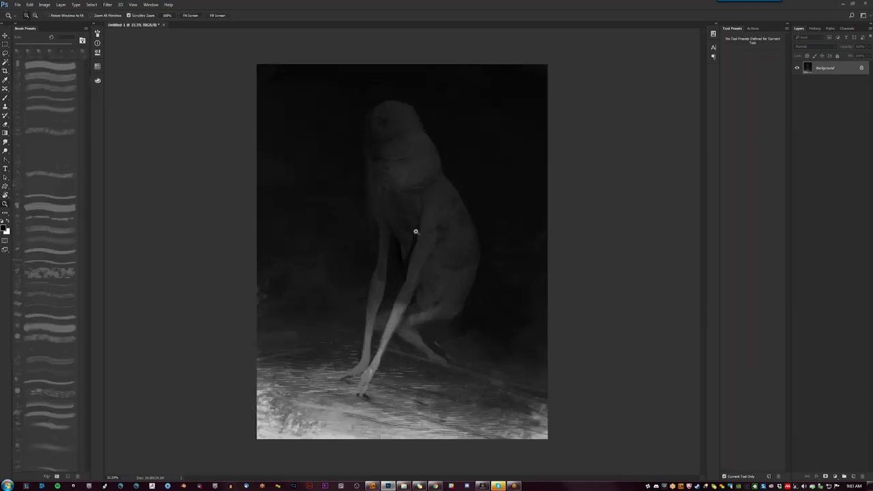
{"action": "left_click", "coordinate": [419, 220]}
{"action": "key", "text": "b"}
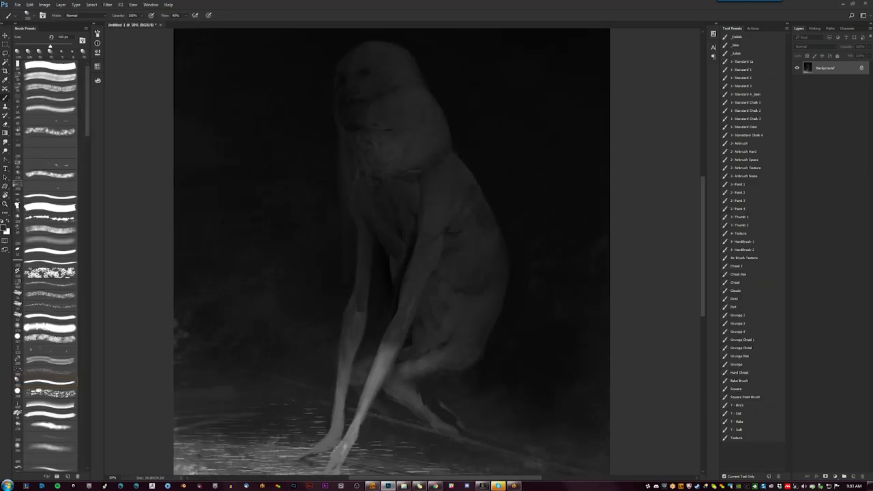
{"action": "key", "text": "bracketleft"}
Step: Paint the background mirrored, alternating darker and lighter colours and brush sizes
{"action": "key", "text": "h"}
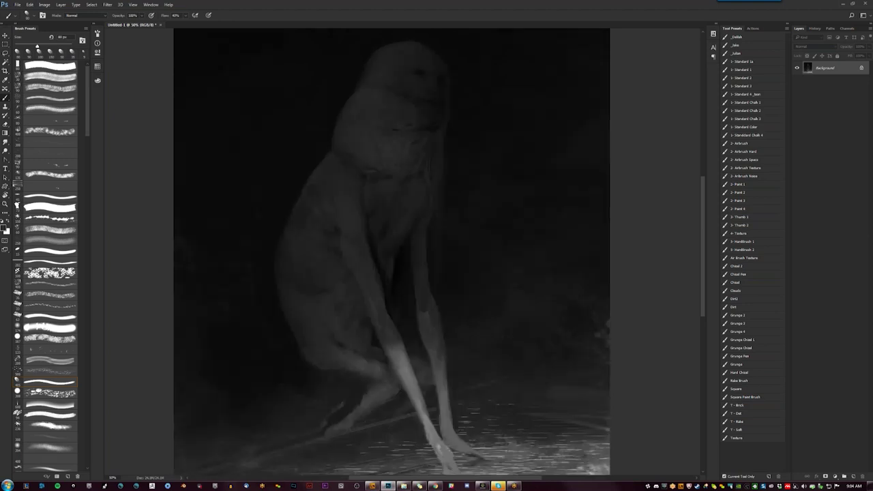
{"action": "key", "text": "x"}
{"action": "key", "text": "bracketleft"}
{"action": "key", "text": "x"}
{"action": "key", "text": "bracketright"}
{"action": "key", "text": "bracketright"}
{"action": "key", "text": "bracketright"}
Step: Review the darkened background mirrored at a zoomed-out view
{"action": "key", "text": "z"}
{"action": "left_click", "coordinate": [398, 263], "text": "alt"}
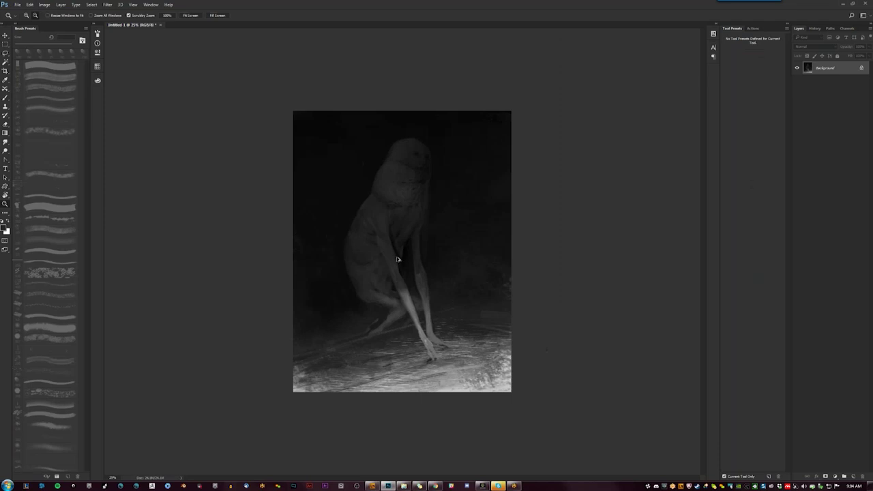
{"action": "key", "text": "ctrl+shift+h"}
{"action": "left_click", "coordinate": [429, 214]}
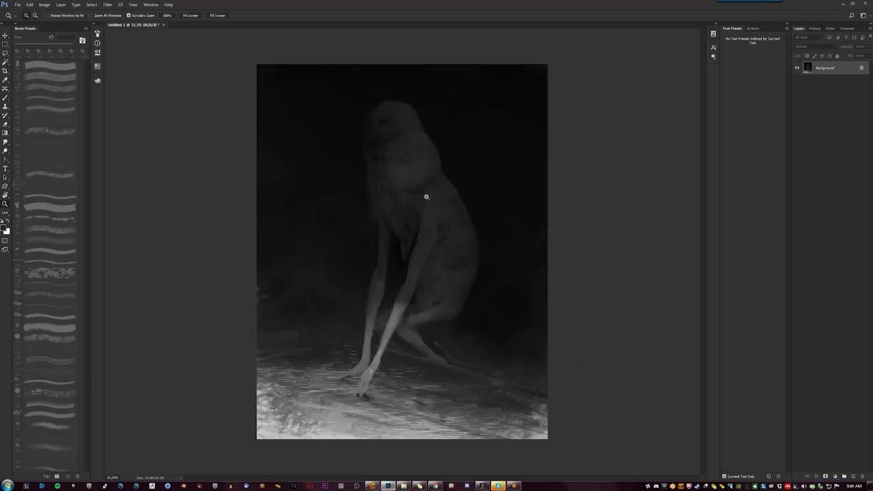
{"action": "key", "text": "m"}
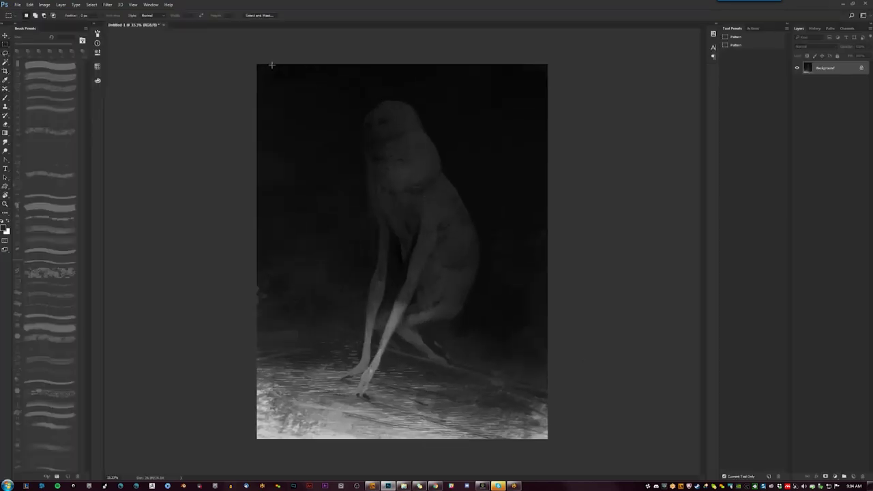
Step: Select the whole painting and apply a Liquify warp with an 1100 brush
{"action": "left_click_drag", "start_coordinate": [283, 83], "coordinate": [530, 429]}
{"action": "key", "text": "ctrl+shift+x"}
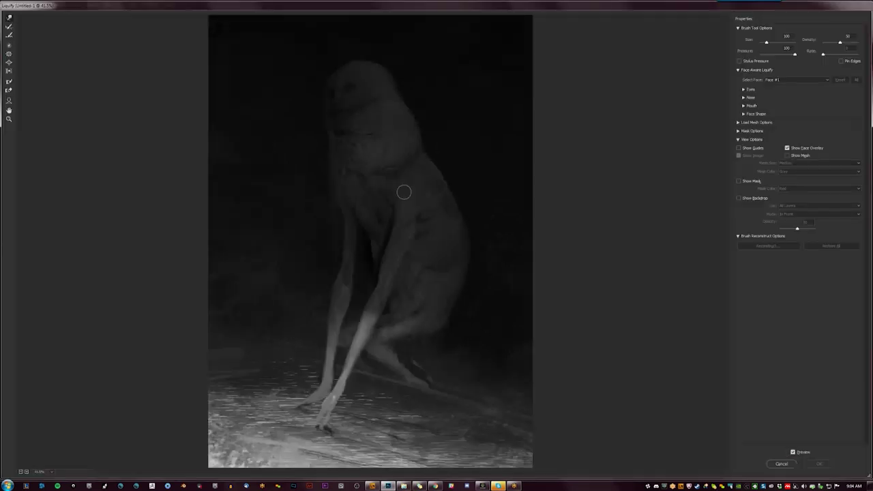
{"action": "key", "text": "bracketright"}
{"action": "key", "text": "bracketright"}
{"action": "key", "text": "bracketright"}
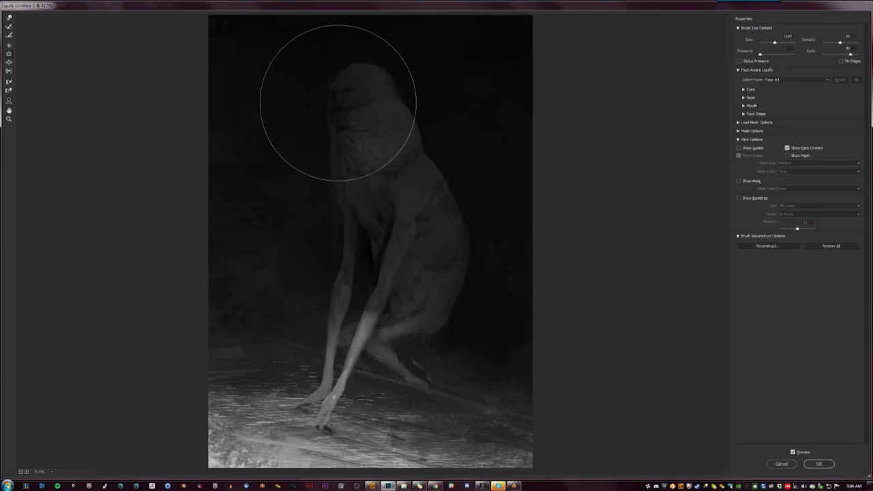
{"action": "left_click", "coordinate": [825, 464]}
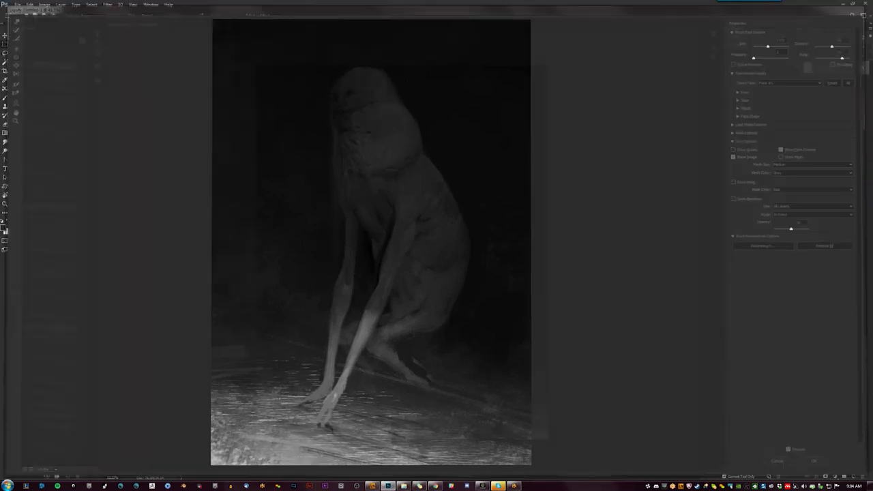
Step: Deselect and zoom in on the creature to resume painting
{"action": "key", "text": "ctrl+d"}
{"action": "key", "text": "z"}
{"action": "left_click", "coordinate": [451, 137]}
{"action": "key", "text": "b"}
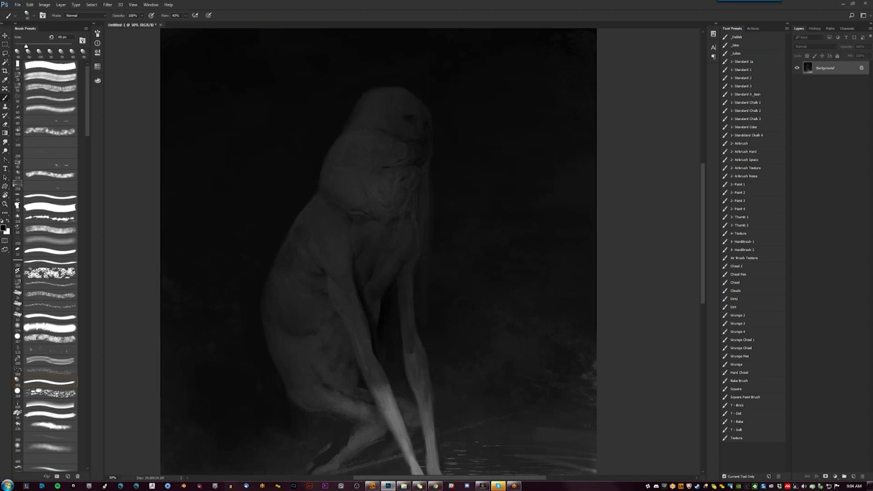
Step: Paint fine hood detail with a smaller brush, then zoom in on the upper body
{"action": "key", "text": "bracketleft"}
{"action": "key", "text": "bracketleft"}
{"action": "key", "text": "bracketleft"}
{"action": "key", "text": "z"}
{"action": "key", "text": "ctrl+minus"}
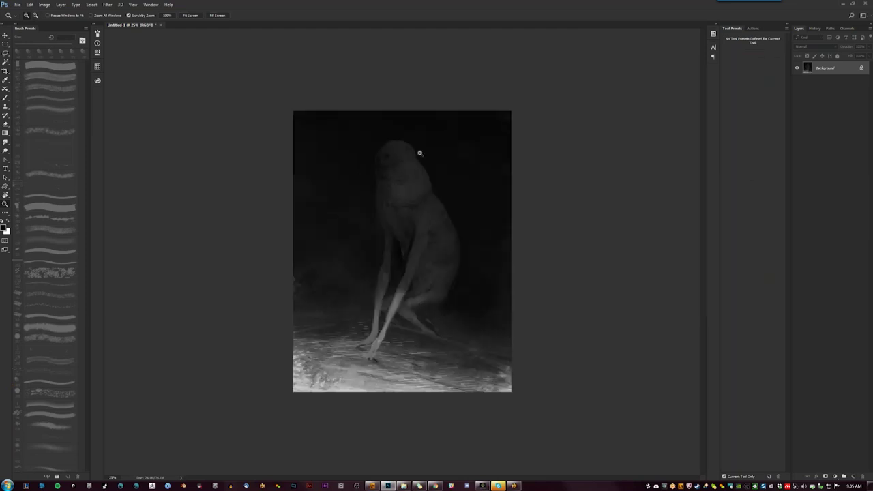
{"action": "left_click", "coordinate": [416, 151]}
{"action": "key", "text": "b"}
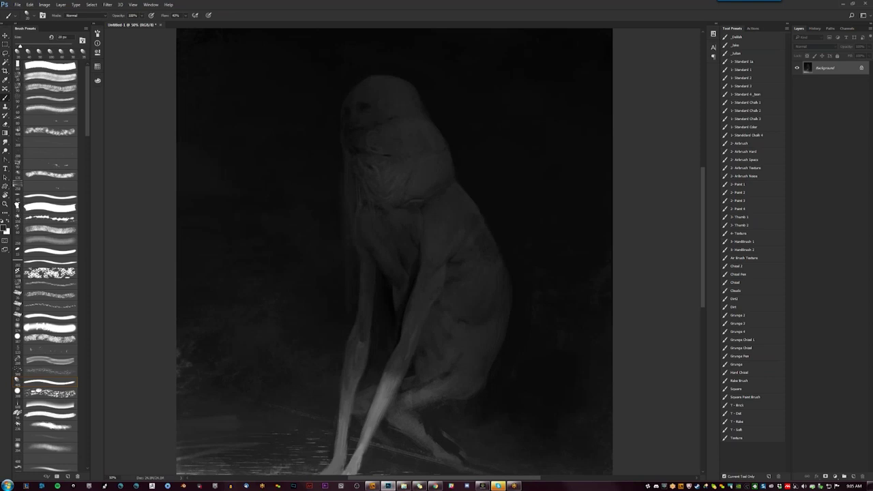
Step: Paint darker shading on the hood, flipping the canvas to check proportions
{"action": "key", "text": "bracketright"}
{"action": "key", "text": "bracketright"}
{"action": "key", "text": "bracketright"}
{"action": "key", "text": "x"}
{"action": "key", "text": "ctrl+shift+h"}
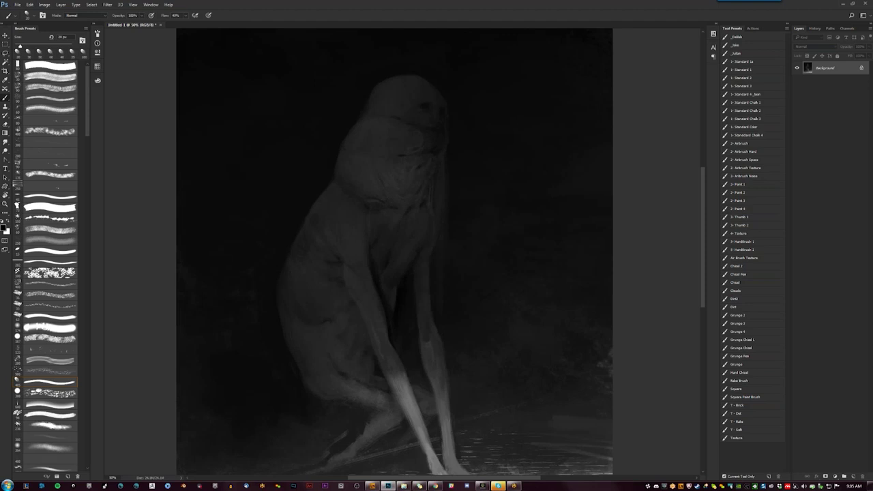
{"action": "key", "text": "h"}
{"action": "key", "text": "h"}
{"action": "key", "text": "h"}
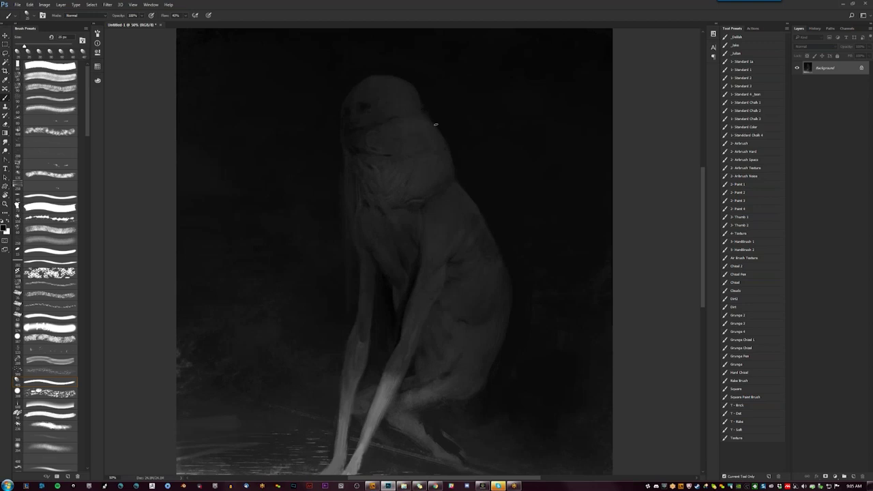
{"action": "key", "text": "h"}
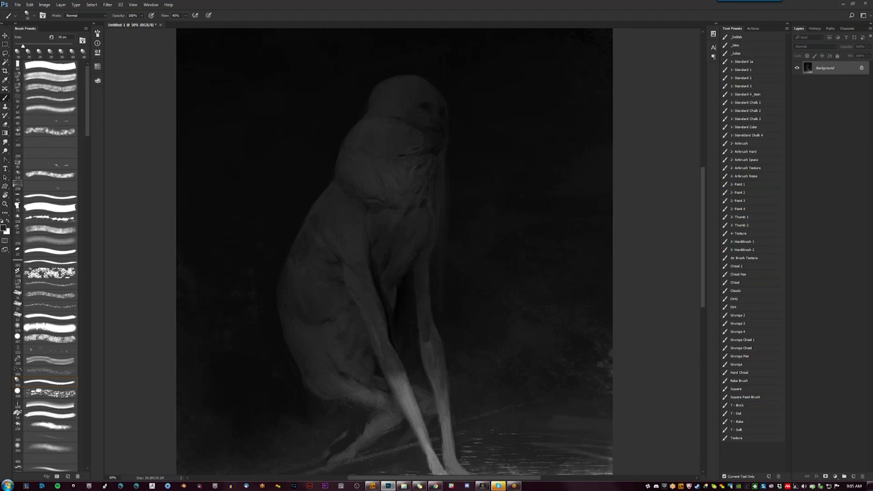
{"action": "key", "text": "x"}
{"action": "key", "text": "bracketleft"}
{"action": "key", "text": "bracketright"}
Step: Zoom in on the creature's head and shrink the brush for hair strands
{"action": "key", "text": "z"}
{"action": "left_click", "coordinate": [430, 170], "text": "alt"}
{"action": "left_click", "coordinate": [430, 187], "text": "alt"}
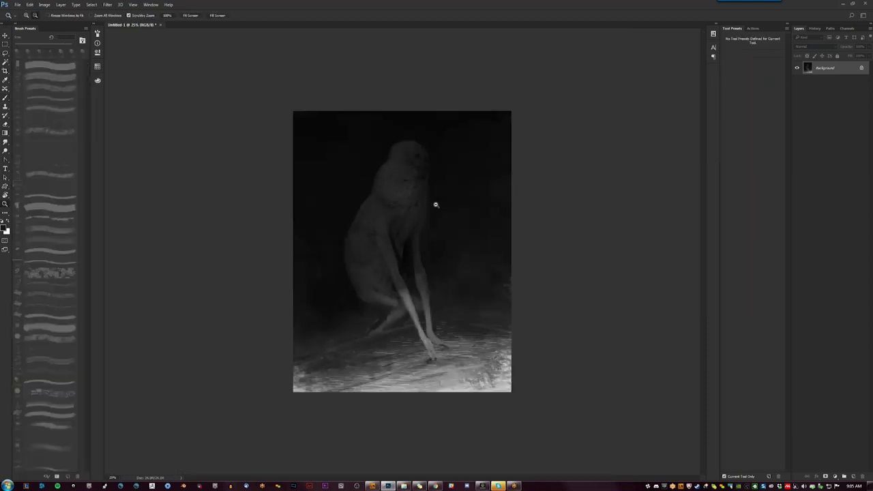
{"action": "left_click", "coordinate": [429, 195]}
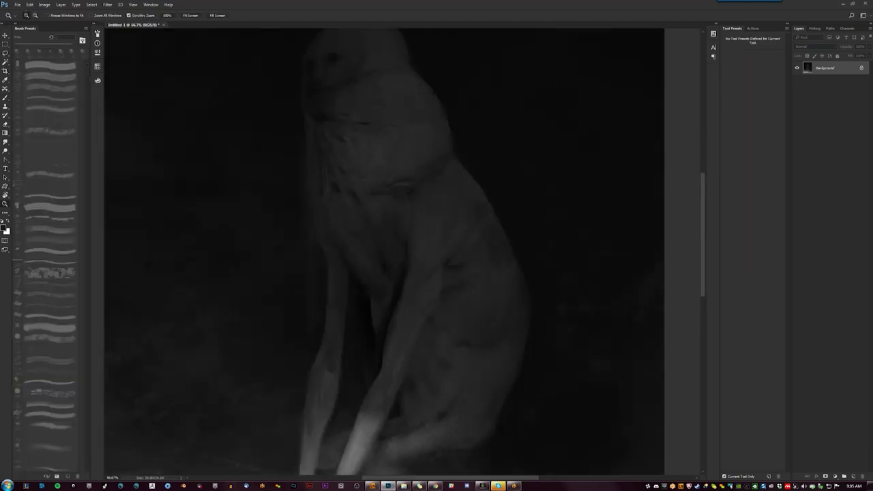
{"action": "left_click_drag", "start_coordinate": [429, 195], "coordinate": [360, 157]}
{"action": "key", "text": "b"}
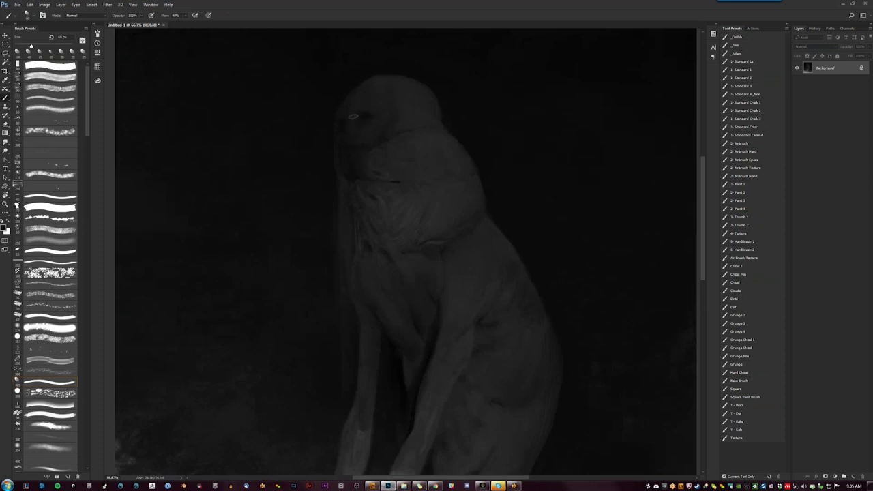
{"action": "key", "text": "h"}
{"action": "key", "text": "bracketleft"}
{"action": "key", "text": "bracketleft"}
{"action": "key", "text": "bracketleft"}
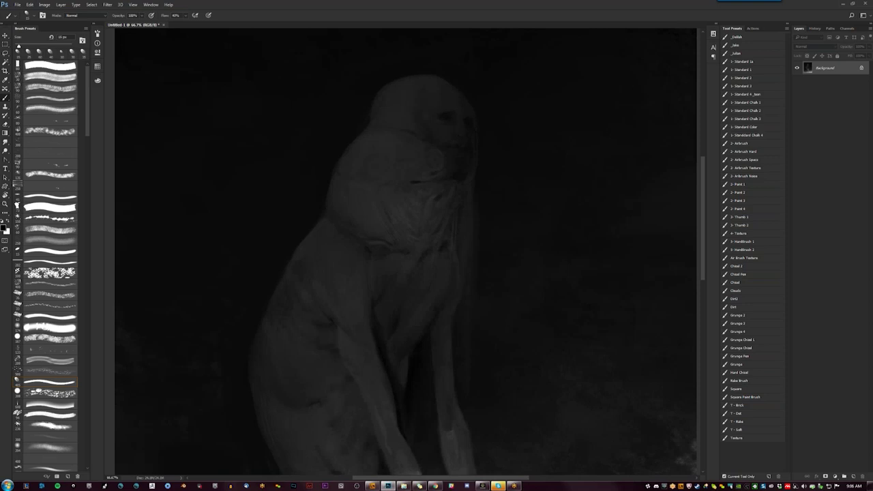
Step: Review the painting, then zoom in on the figure and paint wispy hair strands
{"action": "key", "text": "z"}
{"action": "key", "text": "ctrl+minus"}
{"action": "key", "text": "ctrl+minus"}
{"action": "key", "text": "ctrl+minus"}
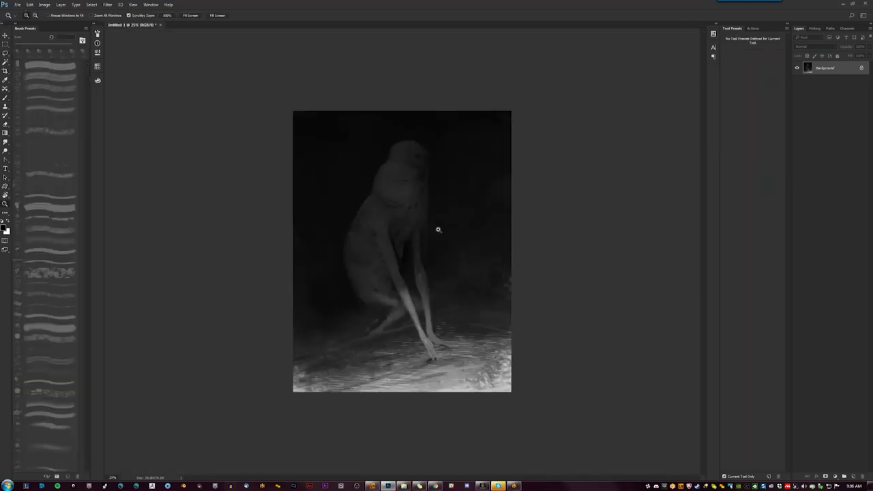
{"action": "left_click", "coordinate": [436, 215]}
{"action": "key", "text": "h"}
{"action": "key", "text": "b"}
{"action": "left_click", "coordinate": [435, 236]}
{"action": "key", "text": "b"}
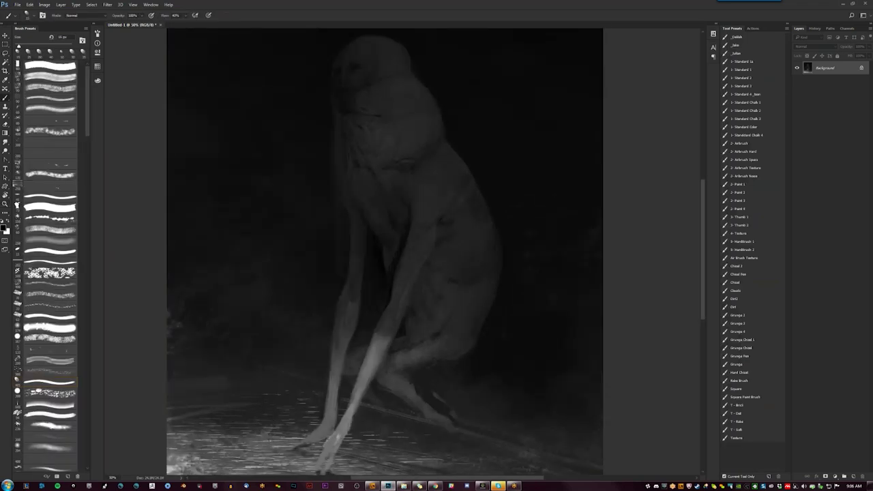
{"action": "key", "text": "bracketleft"}
Step: Paint a dark stroke beside the creature's face on the mirrored canvas
{"action": "key", "text": "ctrl+shift+h"}
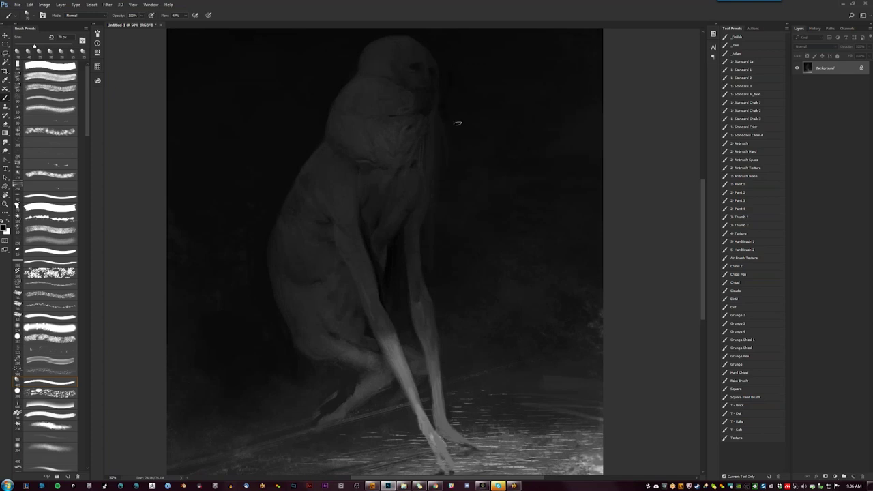
{"action": "left_click_drag", "start_coordinate": [452, 85], "coordinate": [454, 107]}
{"action": "key", "text": "ctrl+shift+h"}
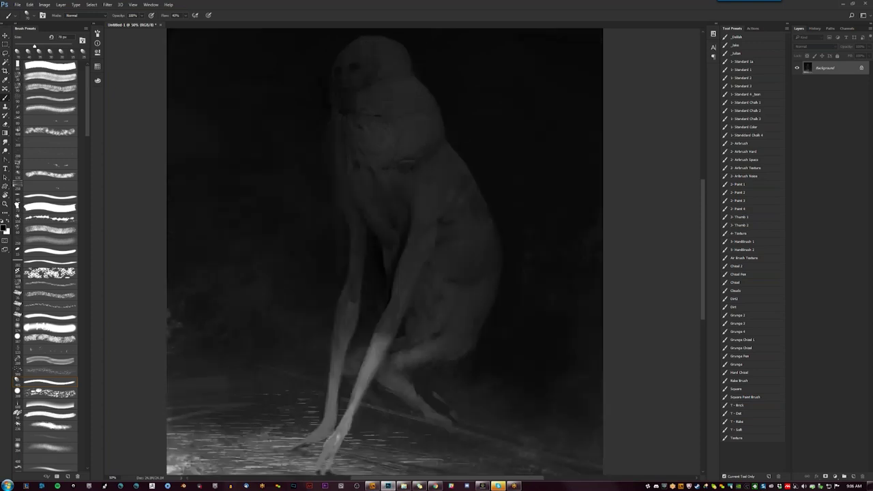
{"action": "left_click_drag", "start_coordinate": [337, 186], "coordinate": [352, 209]}
{"action": "key", "text": "ctrl+shift+h"}
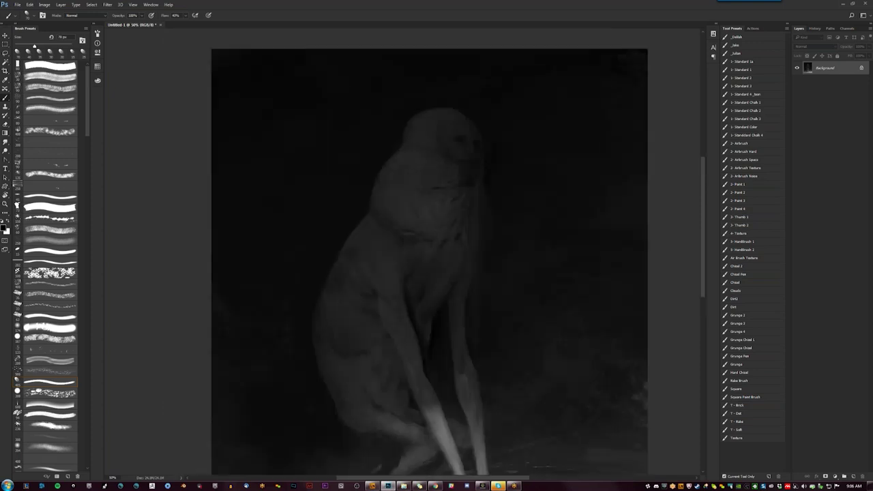
Step: Darken the background right of the head with a larger brush
{"action": "key", "text": "bracketright"}
{"action": "key", "text": "bracketright"}
{"action": "key", "text": "bracketright"}
{"action": "left_click_drag", "start_coordinate": [522, 160], "coordinate": [523, 303]}
{"action": "key", "text": "h"}
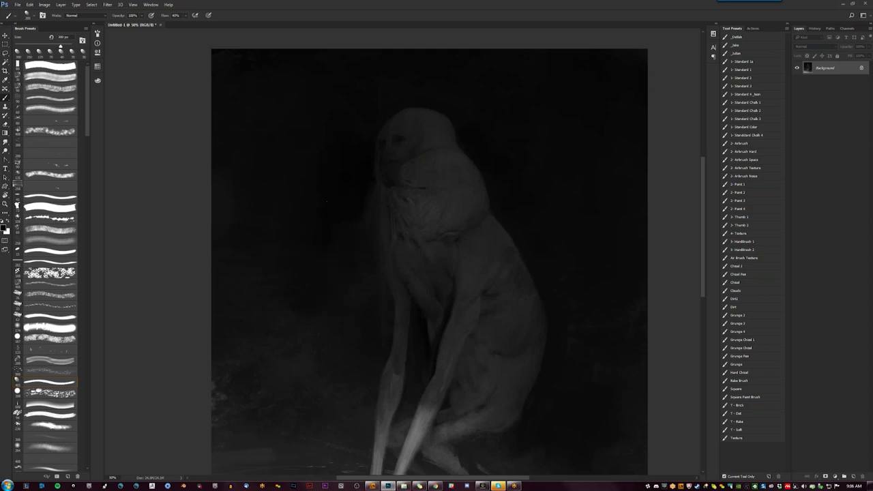
{"action": "key", "text": "ctrl+shift+h"}
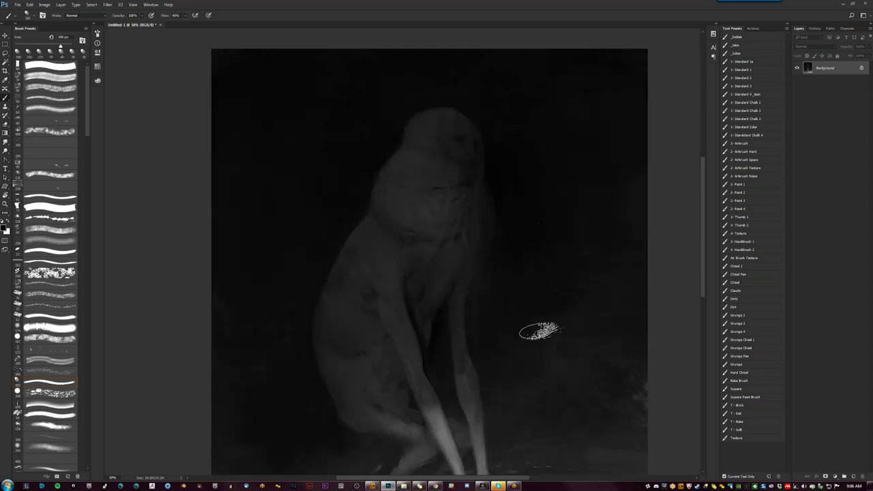
{"action": "mouse_move", "coordinate": [521, 235]}
{"action": "left_mouse_down"}
{"action": "mouse_move", "coordinate": [488, 215]}
{"action": "mouse_move", "coordinate": [463, 177]}
{"action": "left_mouse_up"}
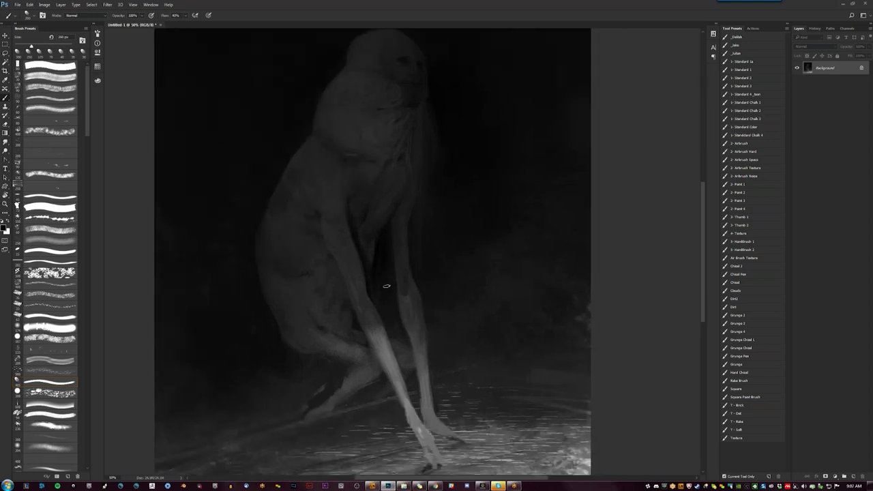
{"action": "key", "text": "bracketright"}
{"action": "key", "text": "bracketright"}
{"action": "key", "text": "bracketright"}
{"action": "key", "text": "bracketright"}
{"action": "key", "text": "z"}
{"action": "key", "text": "ctrl+minus"}
{"action": "key", "text": "ctrl+minus"}
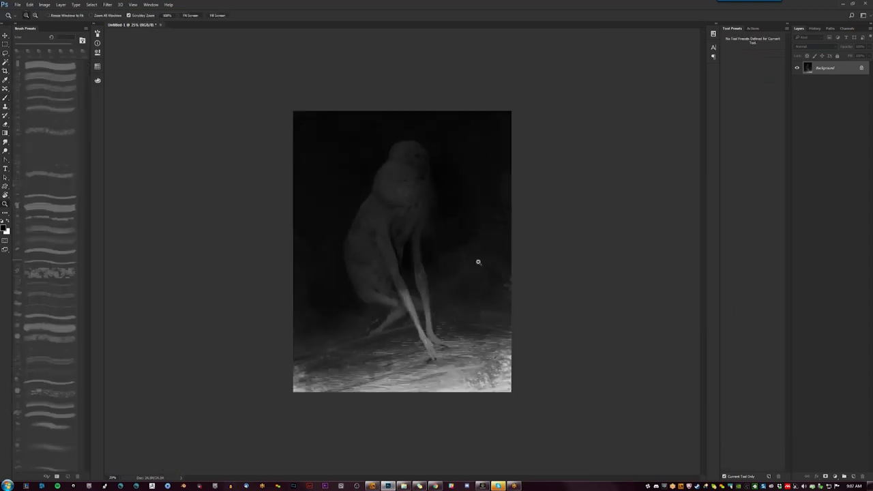
Step: Paint broad tonal adjustments, flipping the canvas and resizing the brush
{"action": "key", "text": "ctrl+shift+h"}
{"action": "key", "text": "b"}
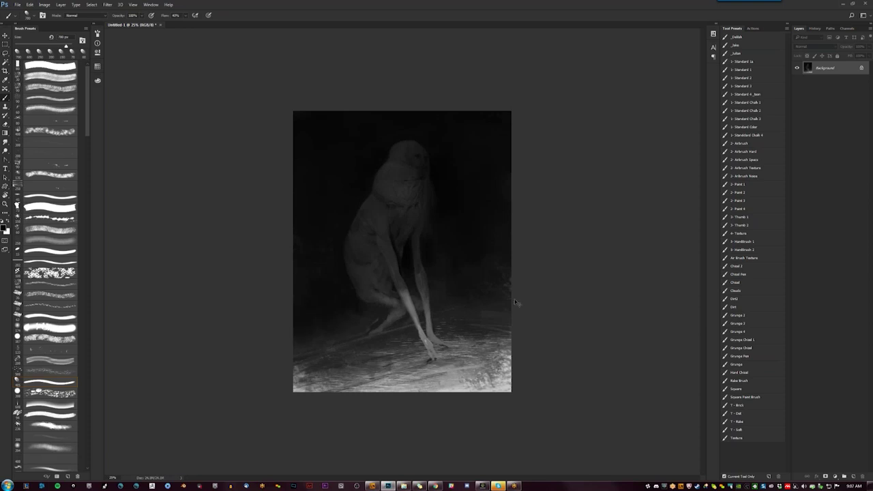
{"action": "key", "text": "ctrl+shift+h"}
{"action": "key", "text": "bracketleft"}
{"action": "key", "text": "bracketleft"}
{"action": "key", "text": "bracketleft"}
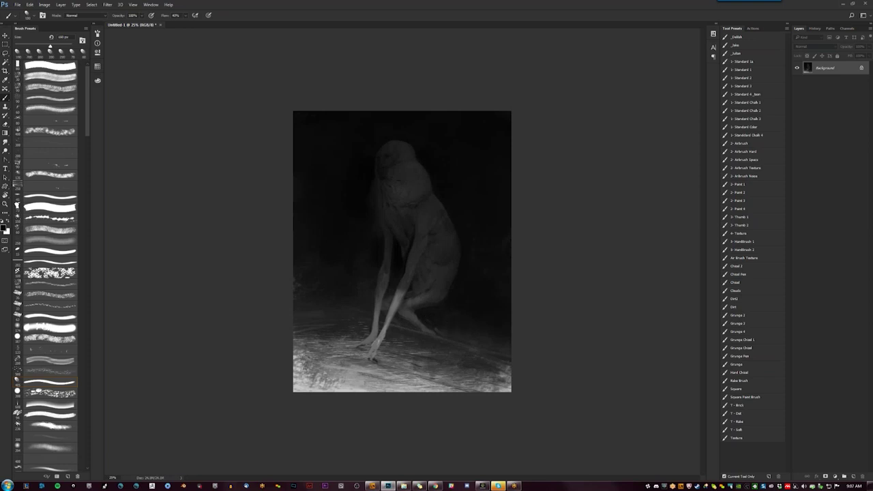
{"action": "key", "text": "bracketright"}
{"action": "key", "text": "h"}
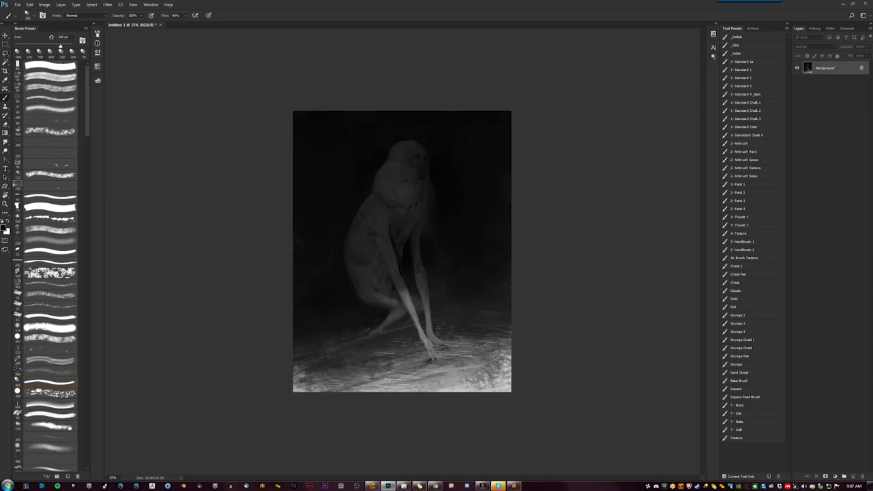
Step: Paint broad strokes with a soft brush preset at 150 px, then zoom to 33.3%
{"action": "left_click", "coordinate": [70, 443]}
{"action": "key", "text": "bracketright"}
{"action": "key", "text": "bracketleft"}
{"action": "key", "text": "bracketleft"}
{"action": "key", "text": "bracketleft"}
{"action": "key", "text": "bracketleft"}
{"action": "key", "text": "z"}
{"action": "left_click", "coordinate": [411, 179]}
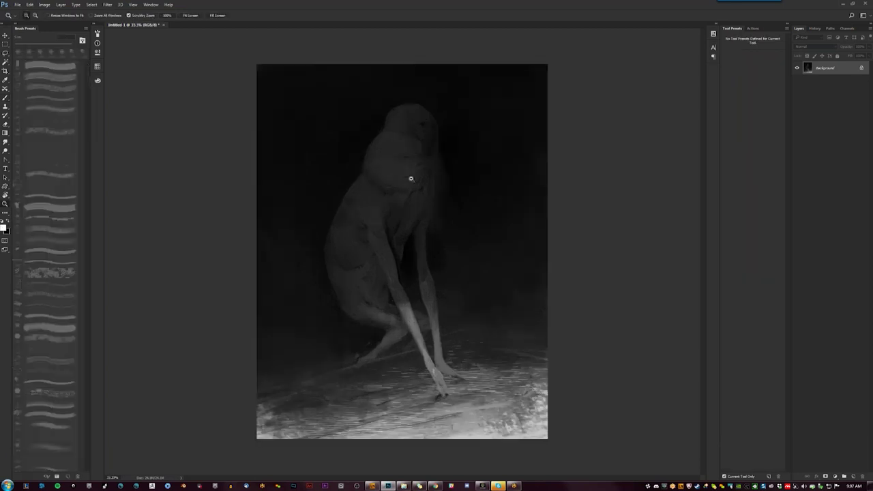
Step: Zoom in on the creature's head and set the brush to about 175 px
{"action": "left_click", "coordinate": [413, 171]}
{"action": "key", "text": "b"}
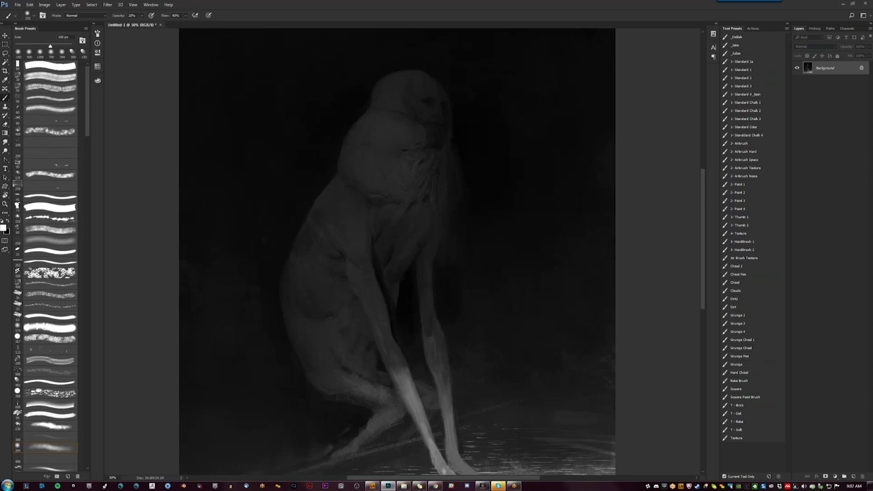
{"action": "key", "text": "bracketleft"}
{"action": "key", "text": "bracketleft"}
{"action": "key", "text": "bracketleft"}
{"action": "key", "text": "bracketleft"}
{"action": "key", "text": "bracketleft"}
{"action": "key", "text": "bracketright"}
{"action": "key", "text": "bracketright"}
{"action": "key", "text": "bracketright"}
{"action": "key", "text": "bracketright"}
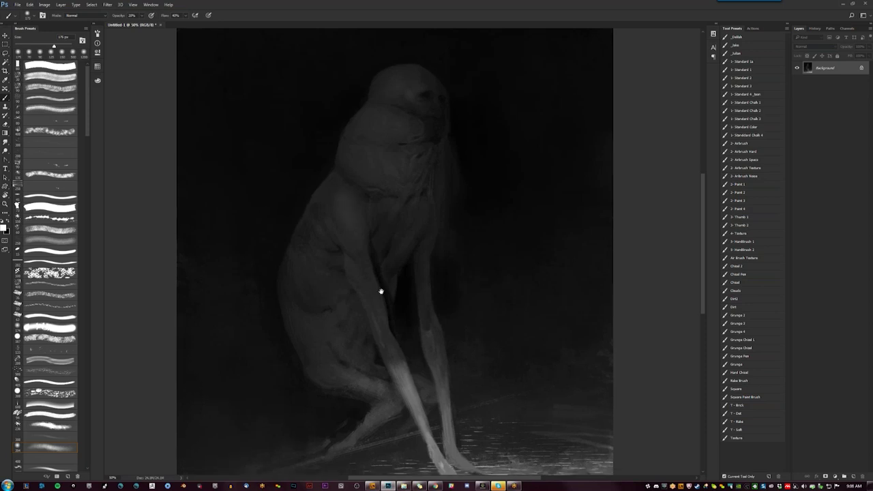
{"action": "key", "text": "bracketleft"}
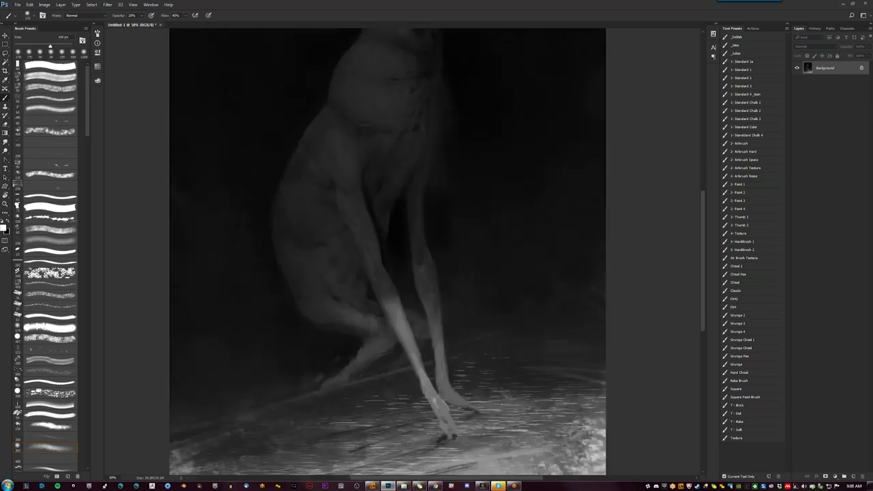
{"action": "key", "text": "bracketright"}
Step: View the whole painting, mirror the canvas, then zoom to 50% on the creature
{"action": "key", "text": "z"}
{"action": "left_click", "coordinate": [343, 288], "text": "alt"}
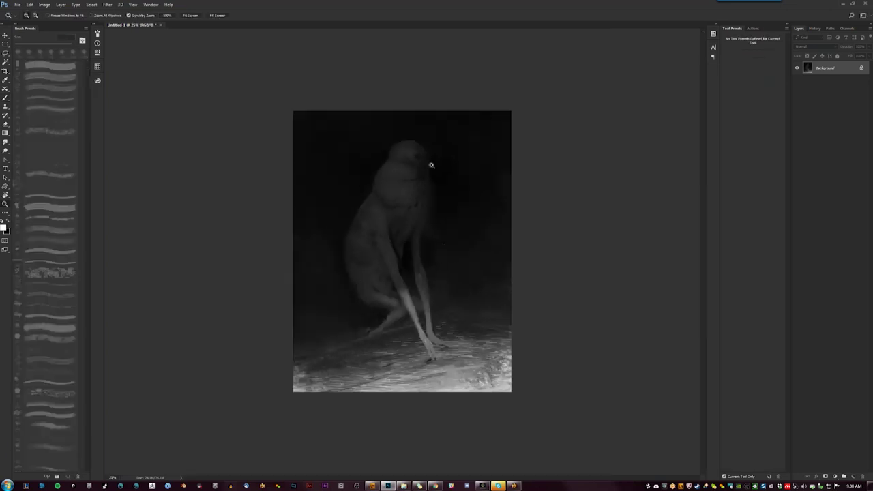
{"action": "key", "text": "b"}
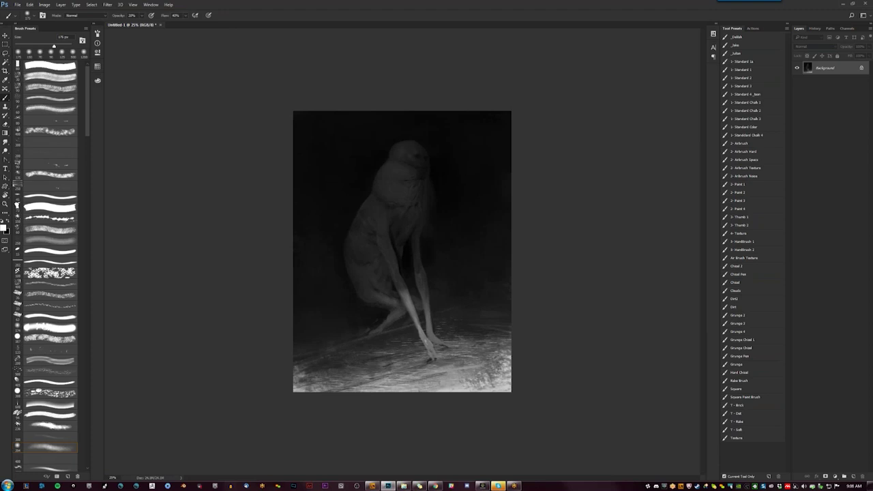
{"action": "key", "text": "h"}
{"action": "scroll", "coordinate": [423, 225], "scroll_direction": "up", "scroll_amount": 2}
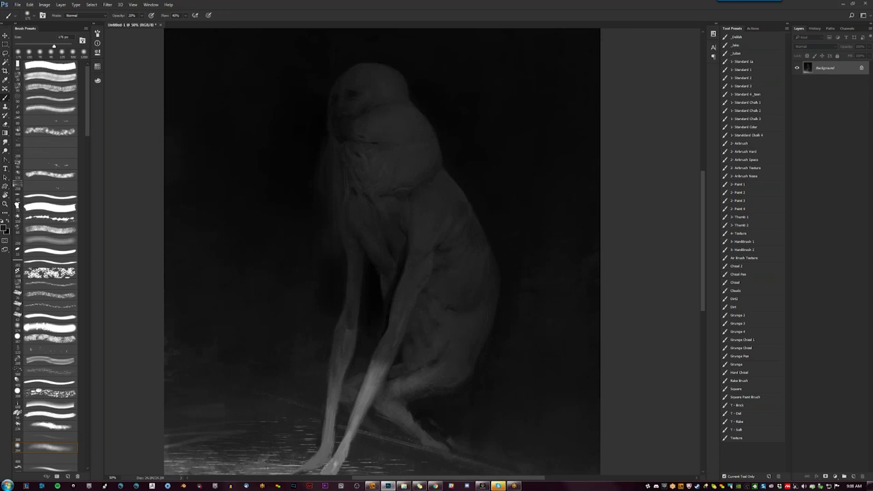
{"action": "key", "text": "z"}
{"action": "left_click", "coordinate": [473, 253], "text": "alt"}
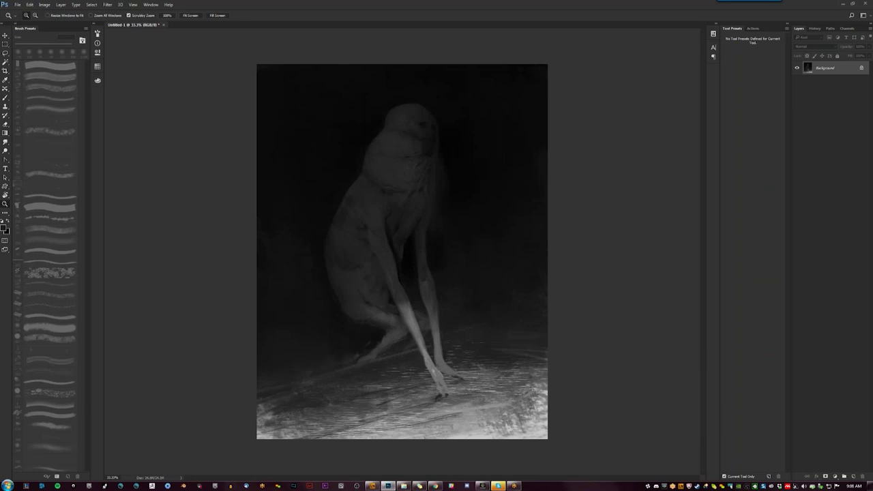
{"action": "left_click", "coordinate": [375, 207]}
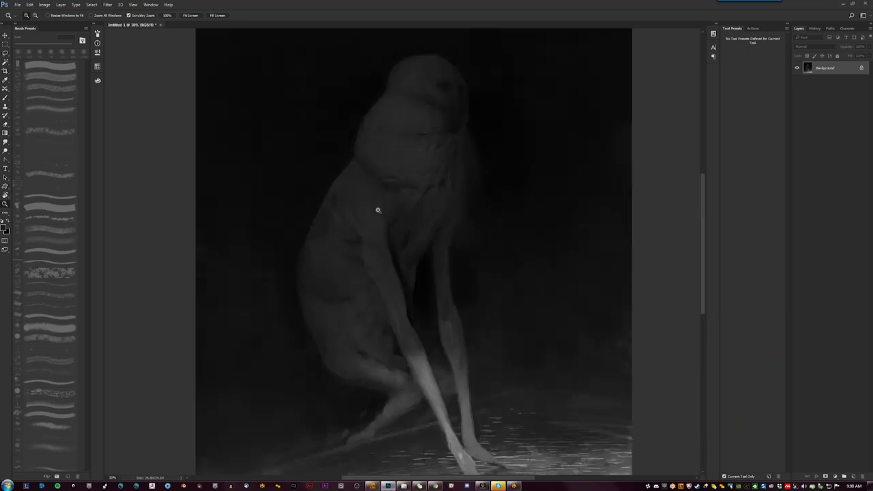
{"action": "key", "text": "b"}
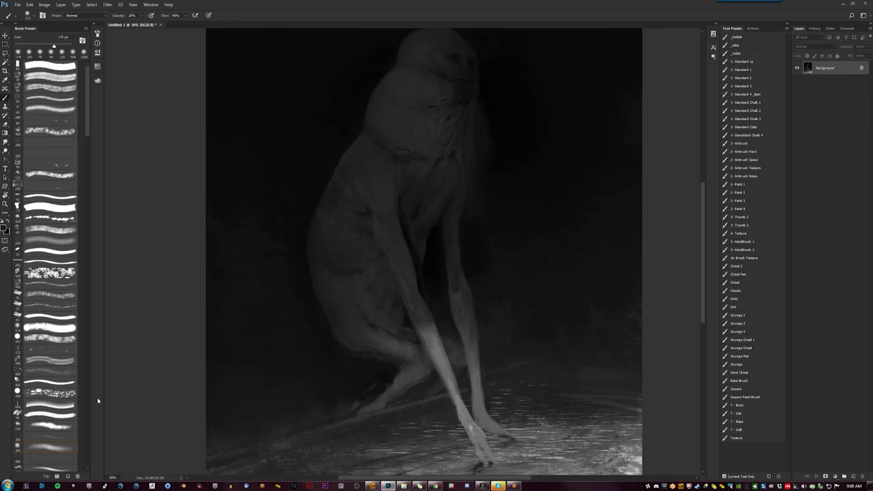
Step: Pick a different textured brush preset and shrink it to 70 px
{"action": "left_click_drag", "start_coordinate": [89, 125], "coordinate": [89, 160]}
{"action": "left_click", "coordinate": [64, 238]}
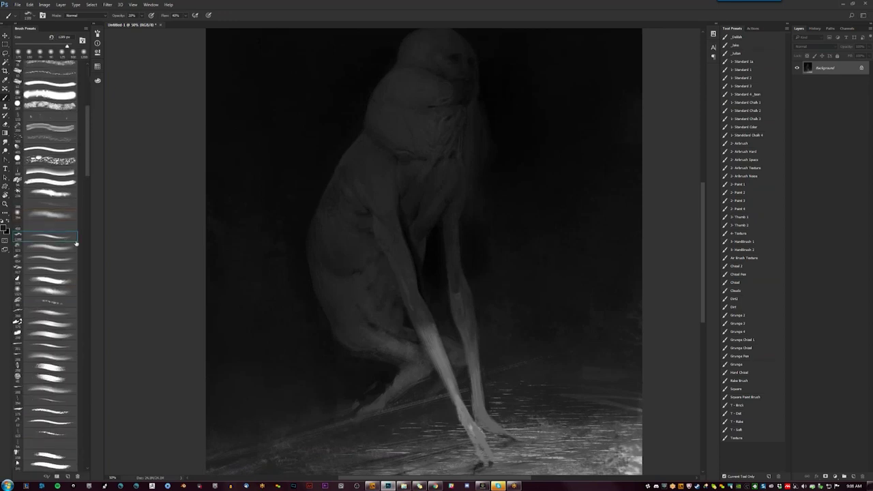
{"action": "key", "text": "bracketleft"}
{"action": "key", "text": "bracketleft"}
{"action": "key", "text": "bracketleft"}
{"action": "left_click", "coordinate": [46, 250]}
Step: Zoom out, brighten the floor around the feet, and try larger brush presets up to 1000 px
{"action": "key", "text": "z"}
{"action": "left_click", "coordinate": [529, 378], "text": "alt"}
{"action": "key", "text": "b"}
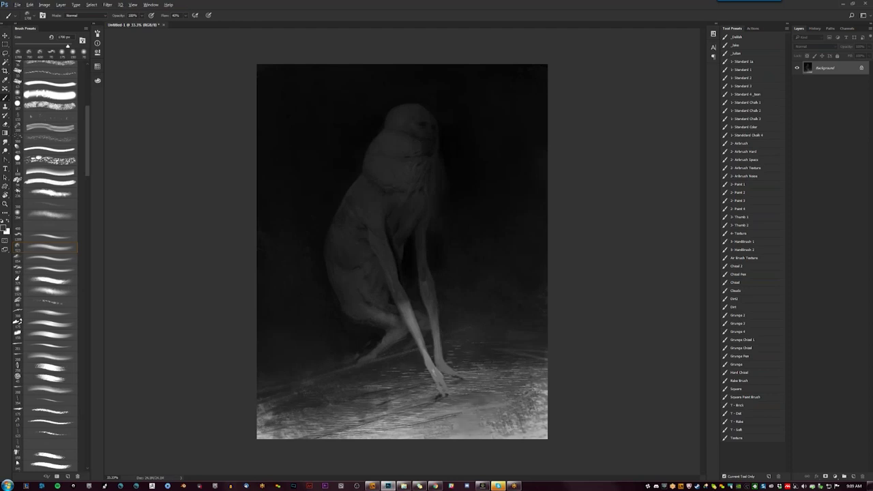
{"action": "left_click_drag", "start_coordinate": [439, 379], "coordinate": [372, 410]}
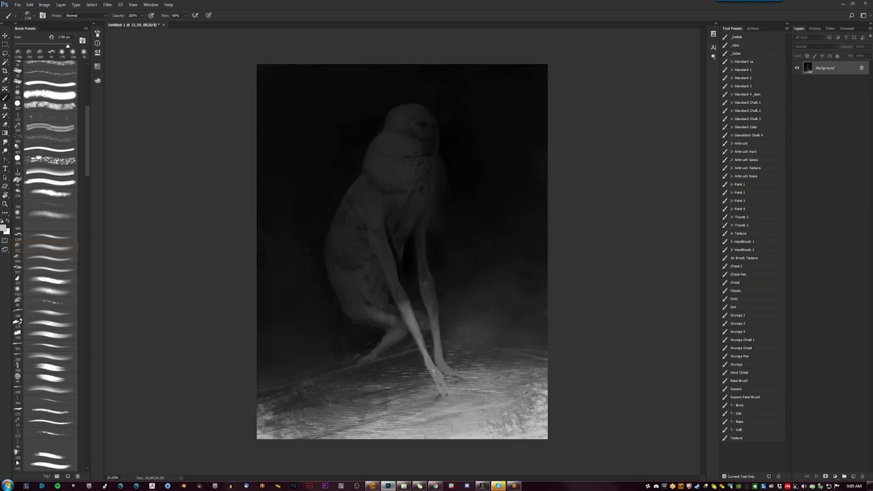
{"action": "left_click", "coordinate": [60, 259]}
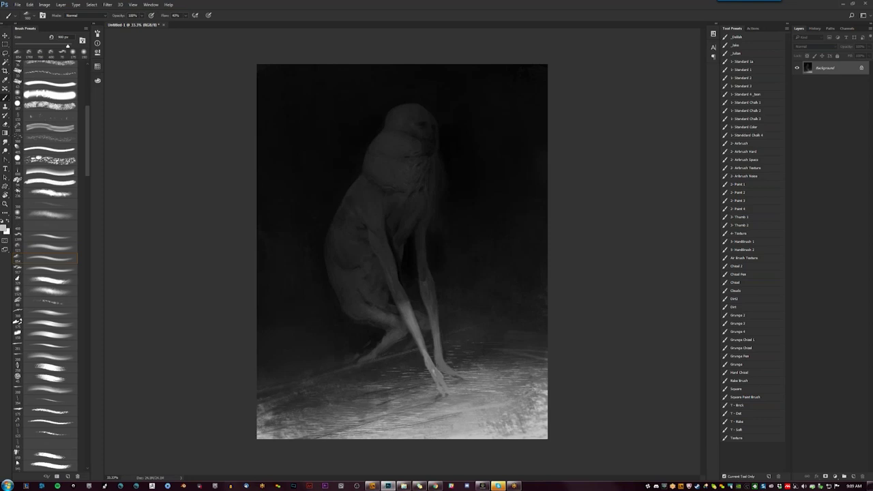
{"action": "left_click_drag", "start_coordinate": [70, 46], "coordinate": [71, 45]}
{"action": "left_click", "coordinate": [48, 269]}
Step: Make white the foreground and dab speckled texture on the ground left of the creature
{"action": "key", "text": "x"}
{"action": "left_click", "coordinate": [61, 280]}
{"action": "left_click_drag", "start_coordinate": [292, 251], "coordinate": [297, 351]}
{"action": "key", "text": "ctrl+z"}
{"action": "left_click", "coordinate": [48, 289]}
{"action": "left_click", "coordinate": [273, 344]}
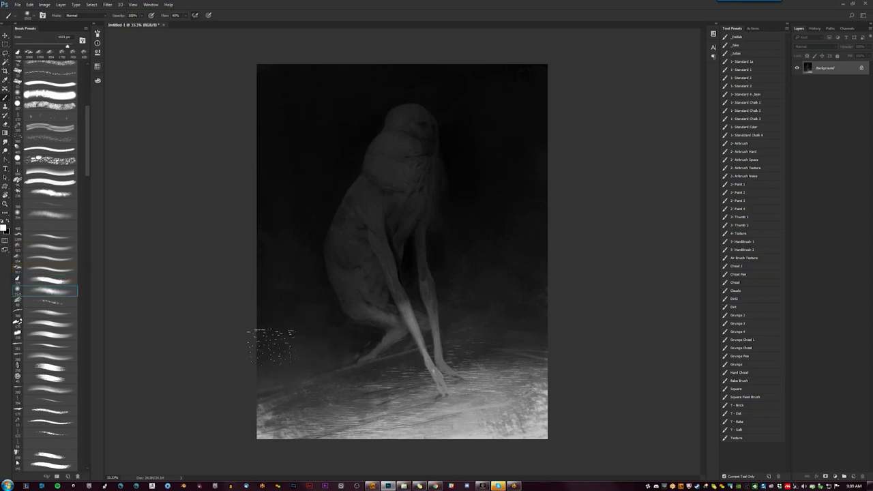
{"action": "left_click", "coordinate": [34, 304]}
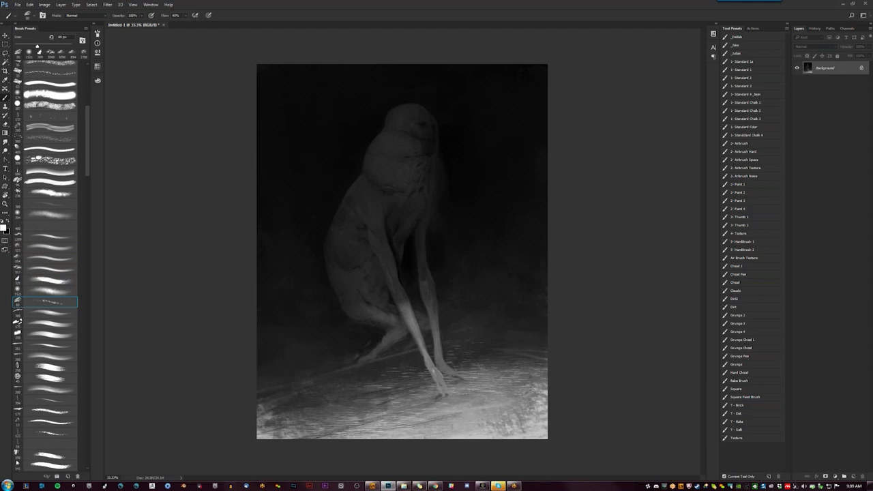
Step: Paint faint light textured strokes across the lower and lower-left floor
{"action": "mouse_move", "coordinate": [518, 416]}
{"action": "left_mouse_down"}
{"action": "mouse_move", "coordinate": [474, 431]}
{"action": "mouse_move", "coordinate": [409, 432]}
{"action": "left_mouse_up"}
{"action": "key", "text": "ctrl+z"}
{"action": "key", "text": "bracketleft"}
{"action": "key", "text": "bracketleft"}
{"action": "left_click_drag", "start_coordinate": [356, 425], "coordinate": [292, 437]}
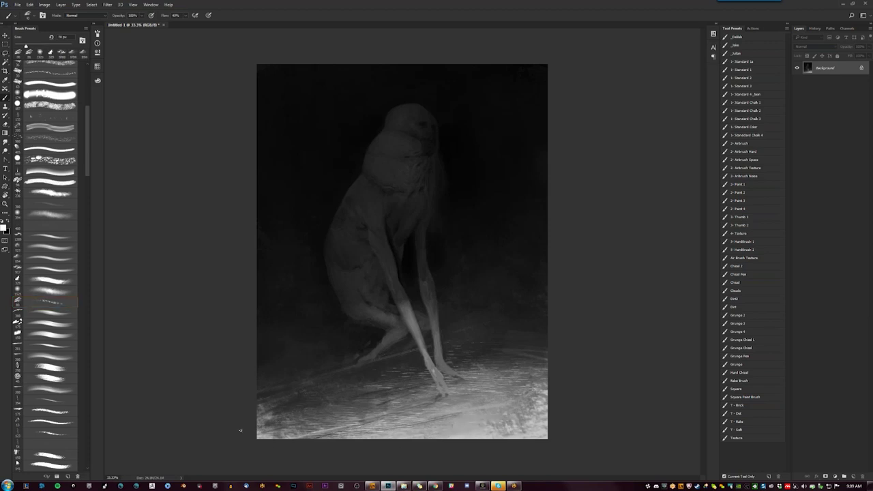
{"action": "key", "text": "bracketleft"}
{"action": "left_click_drag", "start_coordinate": [398, 397], "coordinate": [340, 406]}
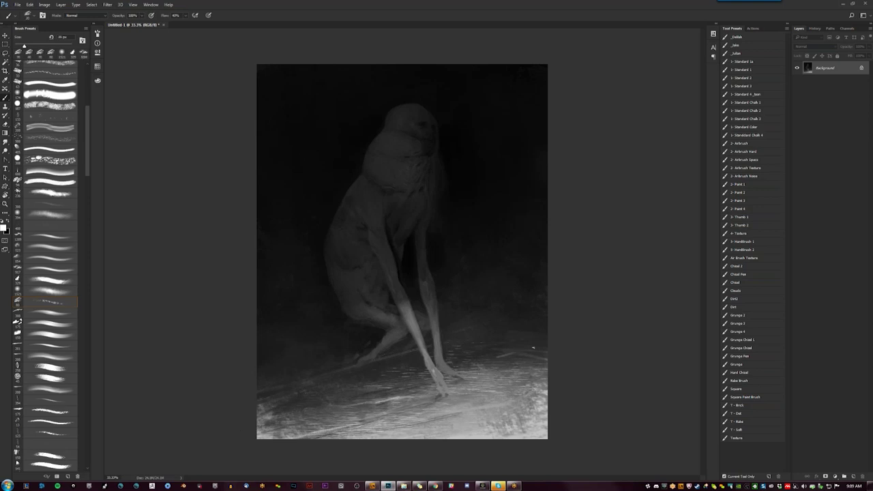
{"action": "key", "text": "x"}
{"action": "key", "text": "bracketright"}
{"action": "key", "text": "bracketright"}
{"action": "key", "text": "bracketright"}
{"action": "key", "text": "bracketright"}
{"action": "key", "text": "bracketright"}
{"action": "key", "text": "bracketright"}
{"action": "key", "text": "bracketright"}
{"action": "left_click_drag", "start_coordinate": [381, 419], "coordinate": [273, 411]}
Step: Redo the floor with light strokes, a thin dark line, and light bottom-right strokes
{"action": "key", "text": "x"}
{"action": "key", "text": "ctrl+z"}
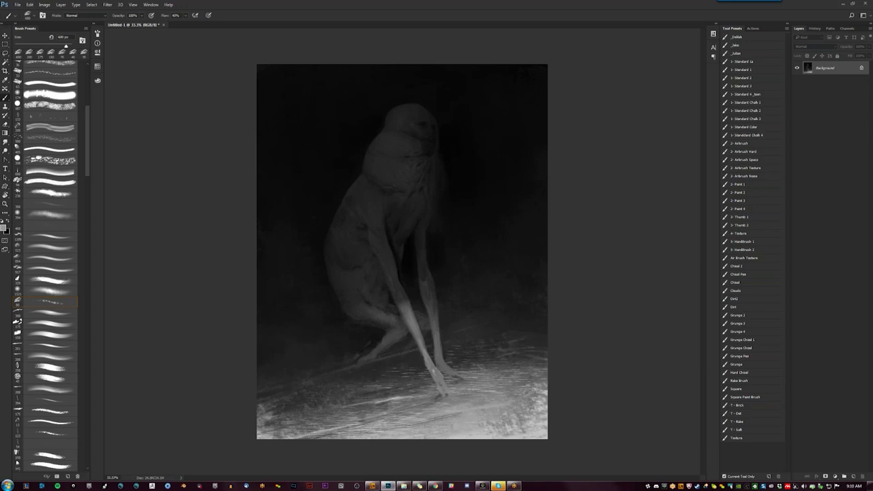
{"action": "left_click", "coordinate": [31, 312]}
{"action": "left_click_drag", "start_coordinate": [326, 401], "coordinate": [255, 408]}
{"action": "key", "text": "ctrl+z"}
{"action": "key", "text": "bracketleft"}
{"action": "key", "text": "bracketleft"}
{"action": "left_click_drag", "start_coordinate": [412, 401], "coordinate": [267, 410]}
{"action": "left_click_drag", "start_coordinate": [540, 419], "coordinate": [372, 437]}
{"action": "mouse_move", "coordinate": [452, 427]}
{"action": "left_mouse_down"}
{"action": "mouse_move", "coordinate": [539, 419]}
{"action": "mouse_move", "coordinate": [547, 381]}
{"action": "left_mouse_up"}
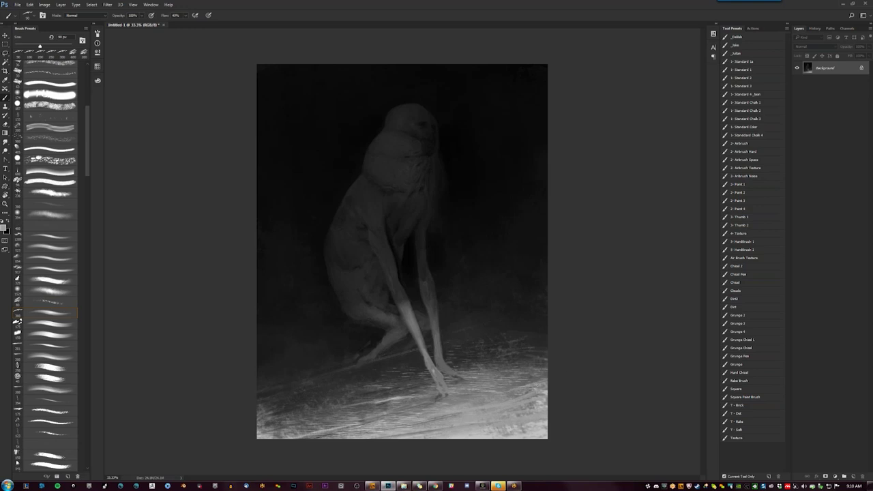
Step: Sample a dark tone and tone down the bright ground along the bottom edge
{"action": "left_click", "coordinate": [491, 324], "text": "alt"}
{"action": "key", "text": "bracketright"}
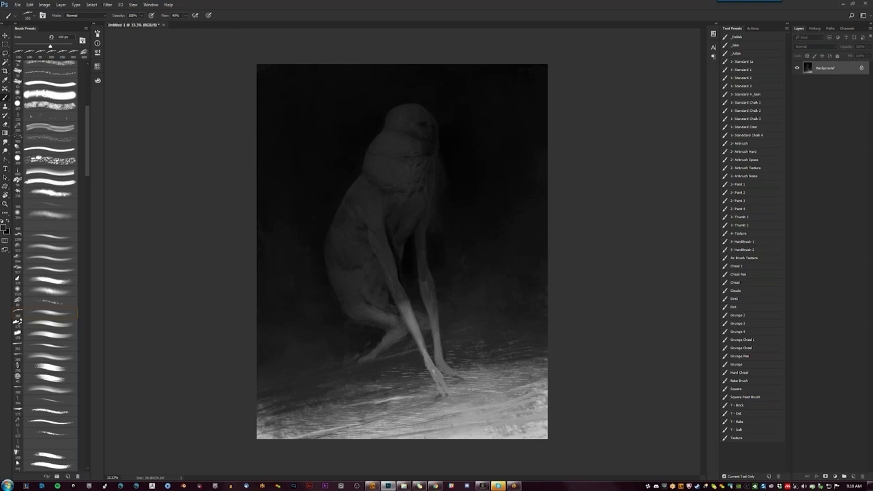
{"action": "key", "text": "bracketright"}
{"action": "key", "text": "bracketright"}
{"action": "key", "text": "bracketright"}
{"action": "left_click_drag", "start_coordinate": [508, 419], "coordinate": [423, 413]}
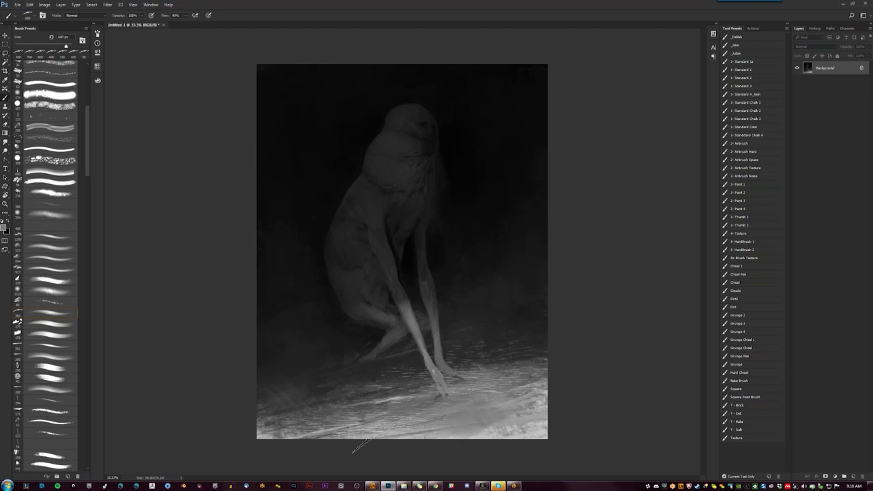
{"action": "left_click_drag", "start_coordinate": [364, 445], "coordinate": [553, 439]}
Step: Add light streaks across the ground, mainly on the lower-left
{"action": "mouse_move", "coordinate": [546, 365]}
{"action": "left_mouse_down"}
{"action": "mouse_move", "coordinate": [525, 351]}
{"action": "mouse_move", "coordinate": [505, 353]}
{"action": "left_mouse_up"}
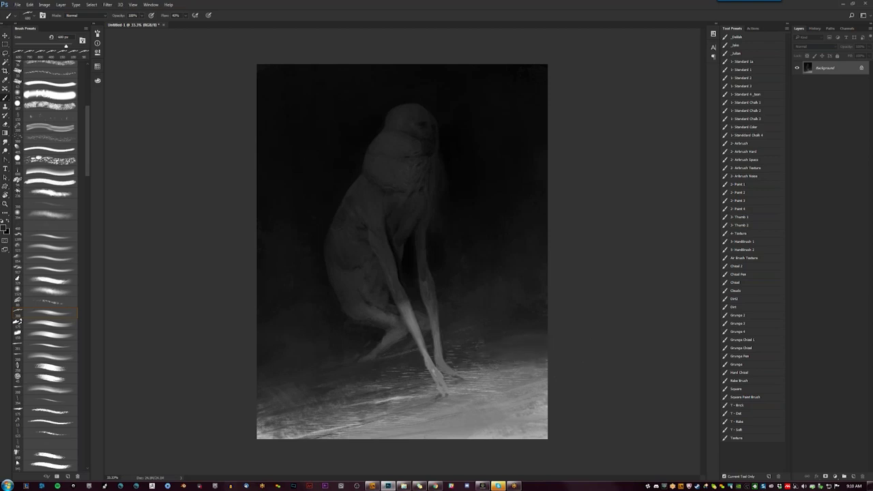
{"action": "mouse_move", "coordinate": [412, 416]}
{"action": "left_mouse_down"}
{"action": "mouse_move", "coordinate": [330, 403]}
{"action": "mouse_move", "coordinate": [262, 409]}
{"action": "left_mouse_up"}
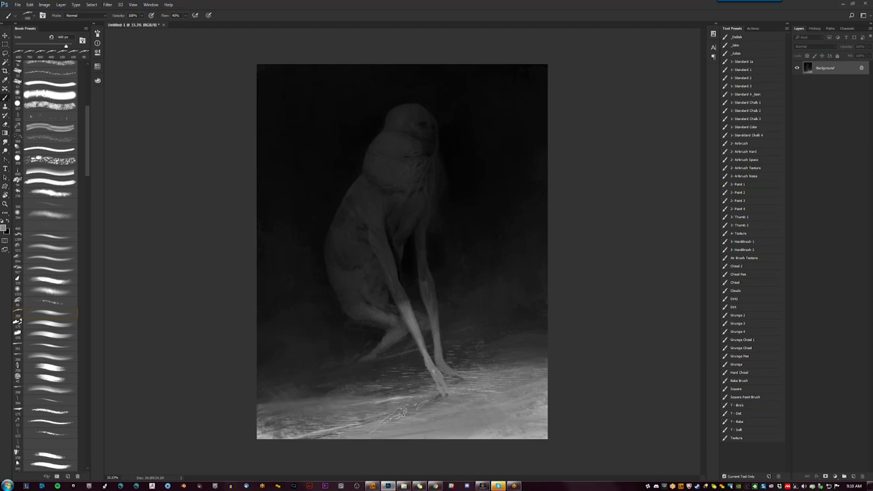
{"action": "left_click_drag", "start_coordinate": [368, 390], "coordinate": [262, 399]}
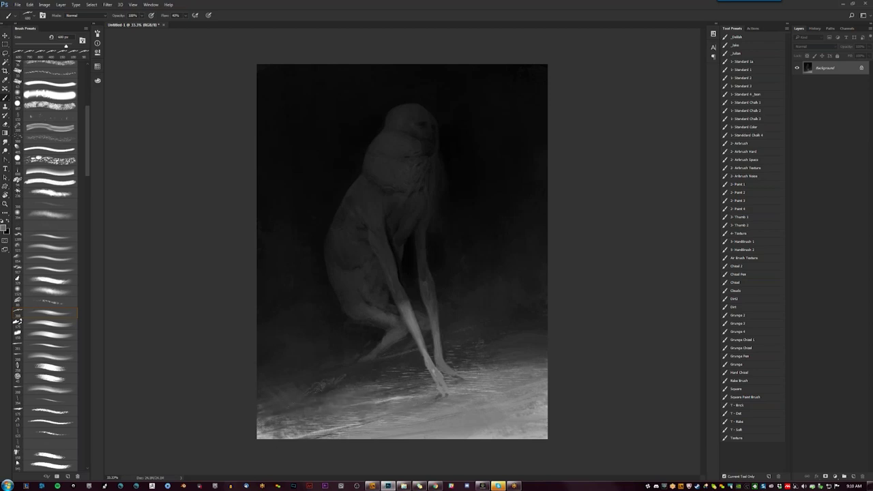
{"action": "left_click_drag", "start_coordinate": [409, 368], "coordinate": [320, 378]}
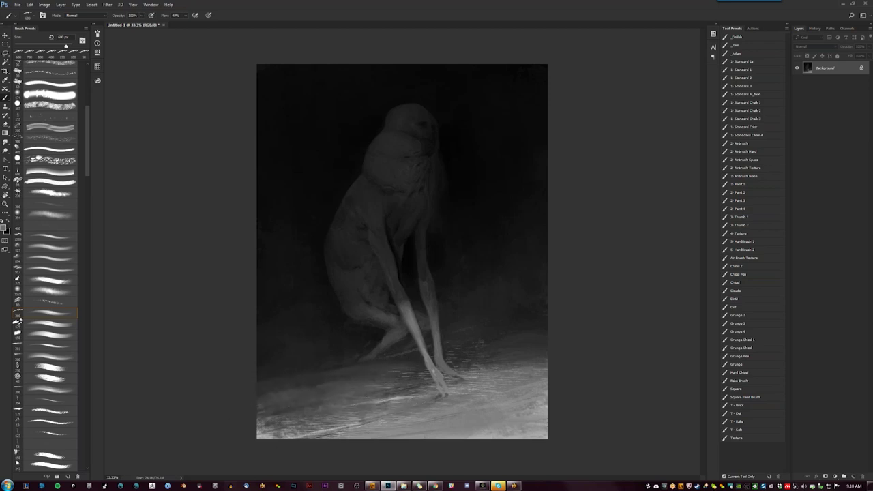
{"action": "key", "text": "x"}
Step: Sample a dark background tone and paint a faint dark stroke across the lower floor
{"action": "left_click", "coordinate": [54, 324]}
{"action": "key", "text": "bracketleft"}
{"action": "key", "text": "bracketleft"}
{"action": "key", "text": "bracketleft"}
{"action": "key", "text": "bracketright"}
{"action": "key", "text": "bracketright"}
{"action": "key", "text": "bracketright"}
{"action": "key", "text": "bracketright"}
{"action": "key", "text": "bracketright"}
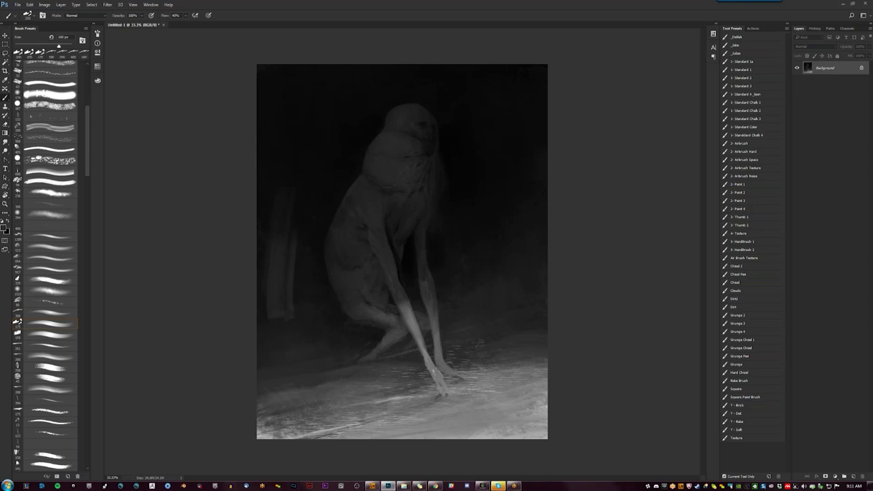
{"action": "left_click", "coordinate": [291, 315], "text": "alt"}
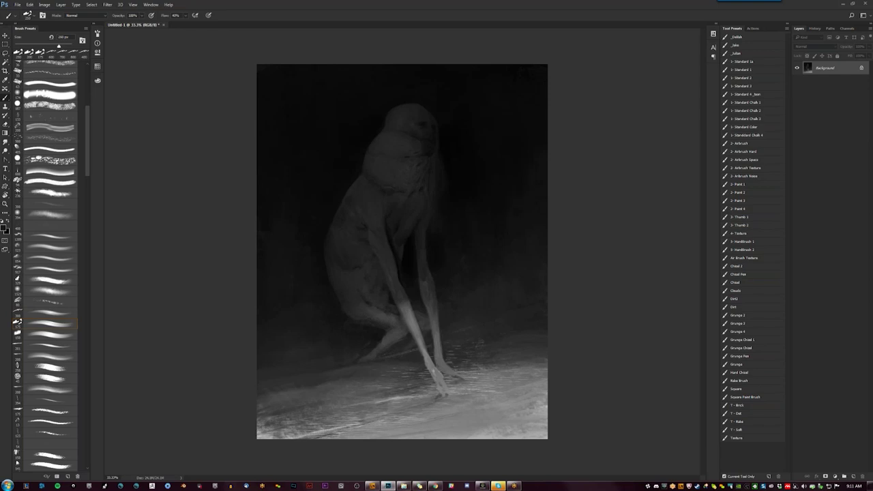
{"action": "left_click", "coordinate": [57, 334]}
{"action": "key", "text": "bracketright"}
{"action": "key", "text": "bracketright"}
{"action": "key", "text": "bracketright"}
{"action": "left_click", "coordinate": [67, 347]}
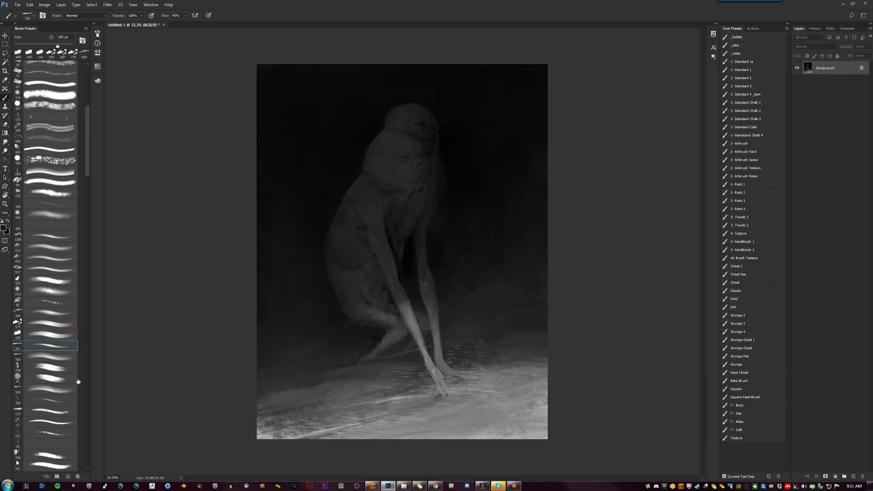
{"action": "left_click_drag", "start_coordinate": [319, 422], "coordinate": [468, 408]}
Step: Test light floor strokes with several brush presets, undoing each one
{"action": "mouse_move", "coordinate": [430, 437]}
{"action": "left_mouse_down"}
{"action": "mouse_move", "coordinate": [539, 415]}
{"action": "mouse_move", "coordinate": [517, 413]}
{"action": "left_mouse_up"}
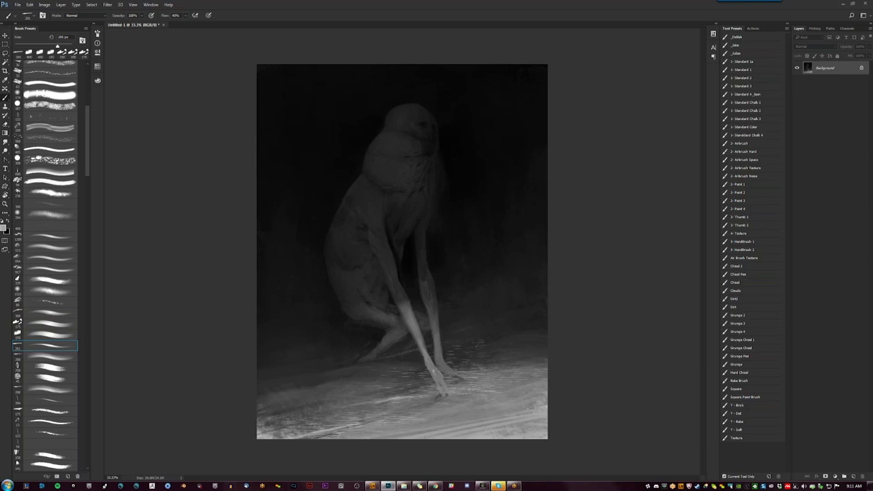
{"action": "key", "text": "ctrl+z"}
{"action": "left_click", "coordinate": [65, 357]}
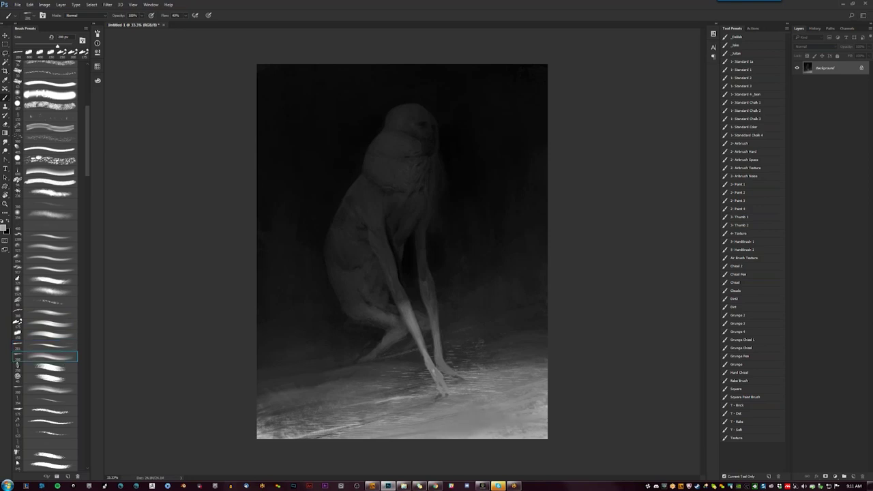
{"action": "left_click", "coordinate": [50, 367]}
{"action": "left_click_drag", "start_coordinate": [430, 412], "coordinate": [269, 432]}
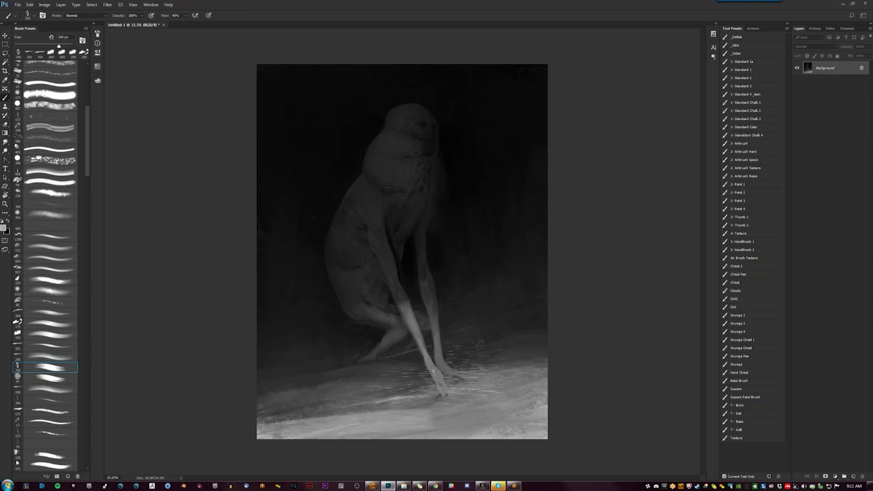
{"action": "key", "text": "ctrl+z"}
{"action": "left_click", "coordinate": [41, 378]}
{"action": "left_click", "coordinate": [47, 388]}
{"action": "left_click_drag", "start_coordinate": [394, 423], "coordinate": [263, 436]}
{"action": "key", "text": "ctrl+z"}
Step: Browse brush presets and settle on a fine brush shrunk to 9 px
{"action": "left_click", "coordinate": [51, 402]}
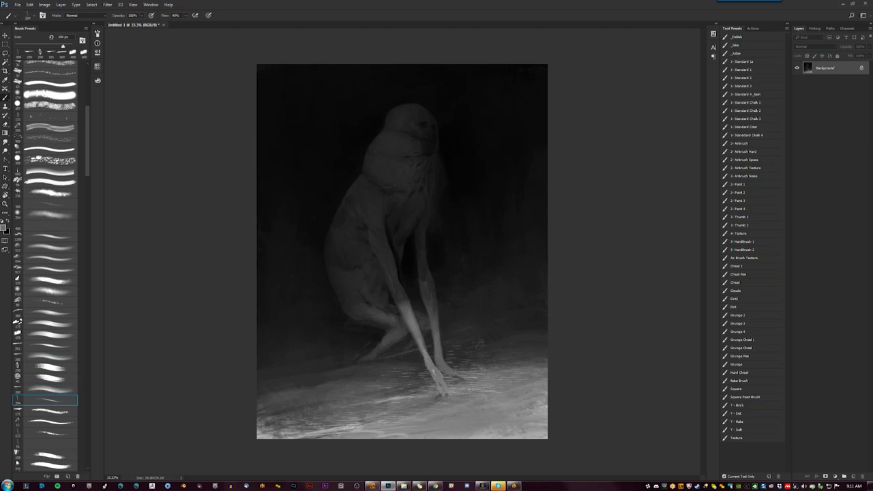
{"action": "key", "text": "period"}
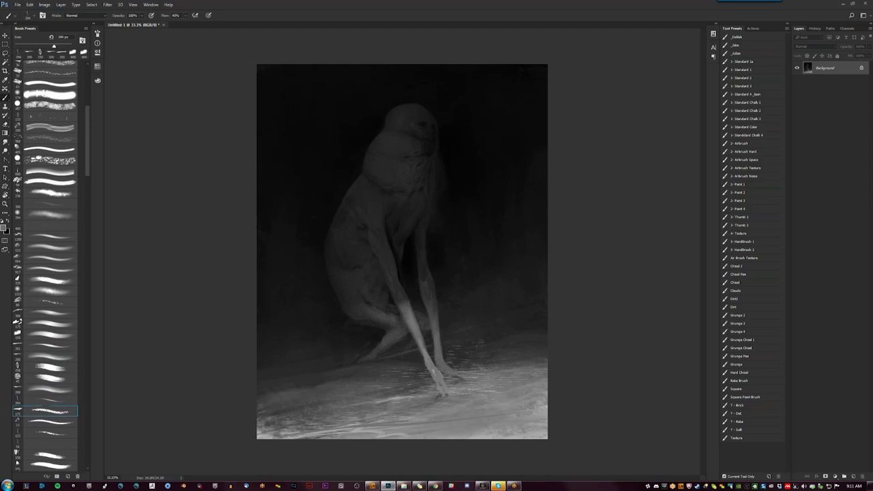
{"action": "left_click", "coordinate": [59, 416], "text": "alt"}
{"action": "left_click", "coordinate": [58, 414]}
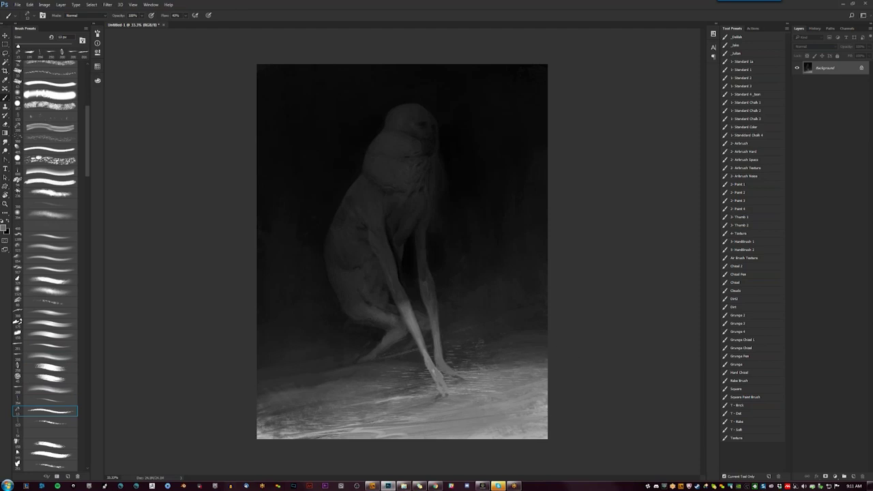
{"action": "key", "text": "bracketleft"}
{"action": "key", "text": "bracketleft"}
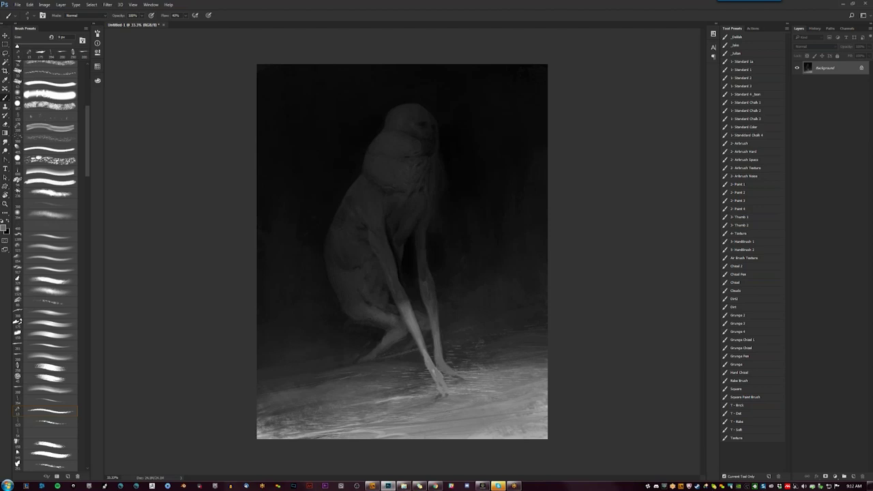
{"action": "left_click", "coordinate": [55, 422]}
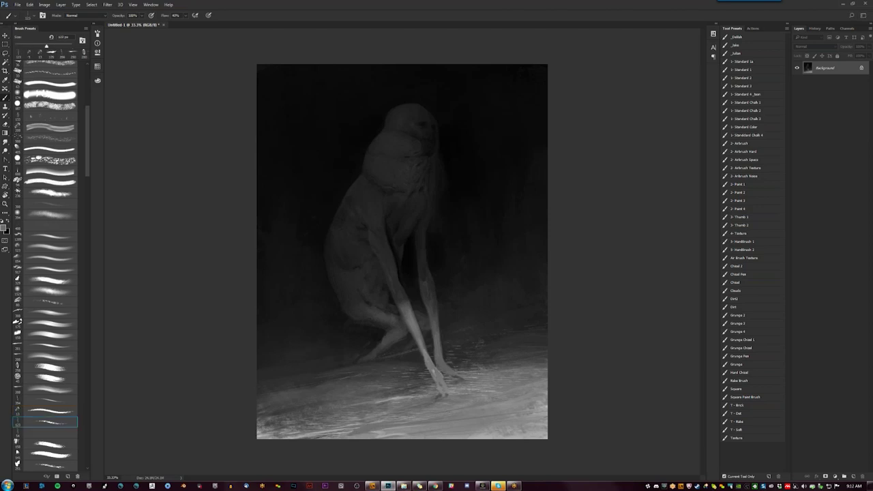
{"action": "left_click", "coordinate": [56, 412]}
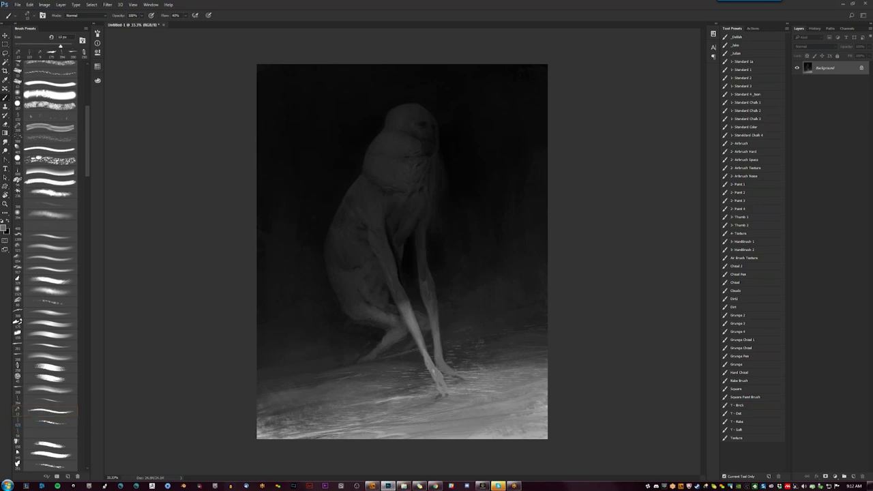
Step: Darken the bottom-left edge of the ground with a 122 px textured brush
{"action": "left_click_drag", "start_coordinate": [444, 424], "coordinate": [546, 417]}
{"action": "key", "text": "ctrl+z"}
{"action": "left_click_drag", "start_coordinate": [467, 433], "coordinate": [545, 411]}
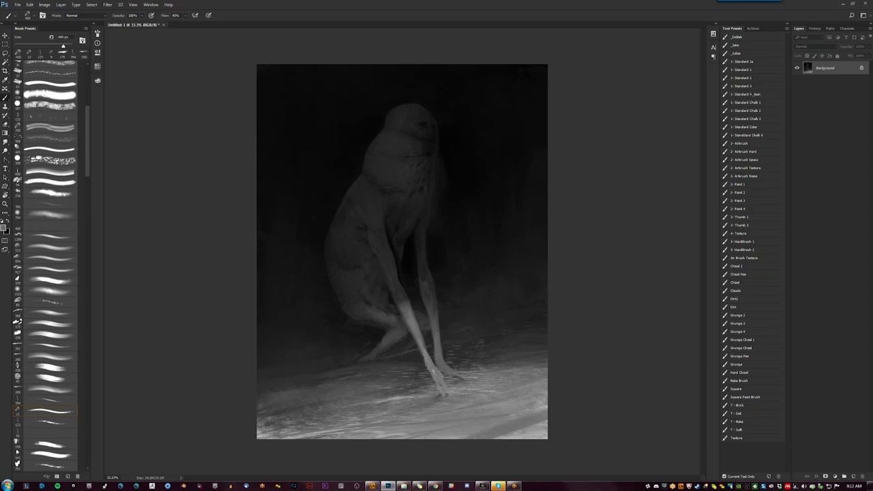
{"action": "key", "text": "ctrl+z"}
{"action": "left_click", "coordinate": [45, 421]}
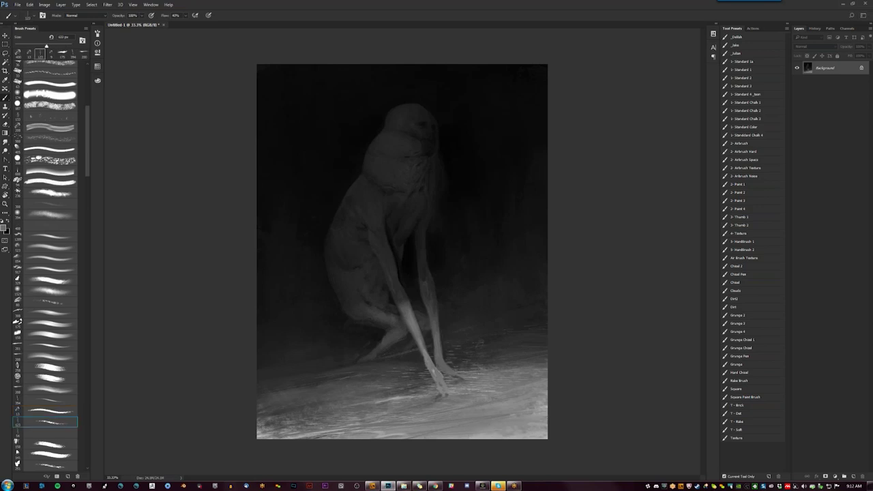
{"action": "left_click_drag", "start_coordinate": [321, 437], "coordinate": [266, 429]}
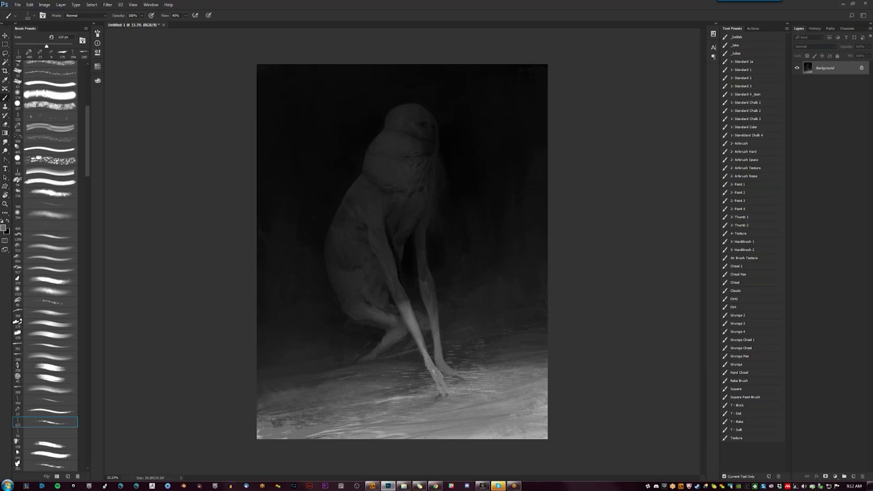
Step: Set black as the foreground and flip the canvas horizontally
{"action": "left_click", "coordinate": [45, 434]}
{"action": "key", "text": "x"}
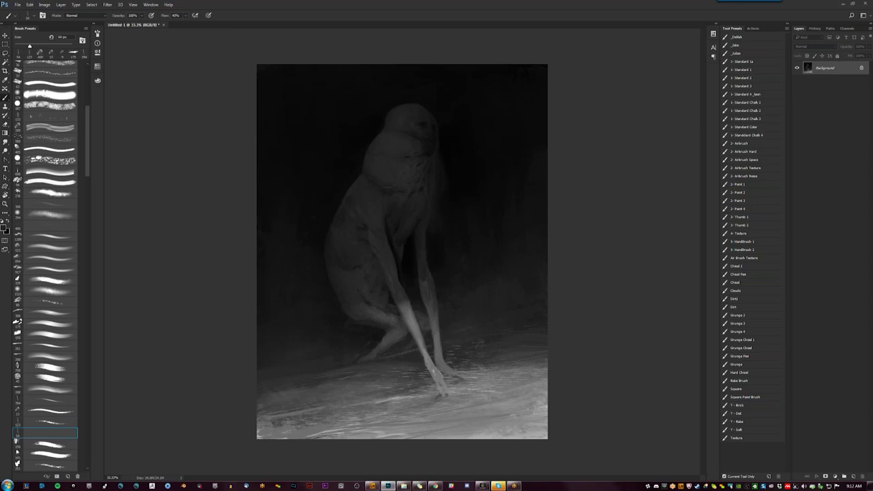
{"action": "key", "text": "ctrl+shift+h"}
{"action": "left_click", "coordinate": [60, 447]}
{"action": "key", "text": "bracketright"}
{"action": "key", "text": "bracketright"}
{"action": "key", "text": "bracketright"}
{"action": "key", "text": "bracketright"}
{"action": "key", "text": "bracketright"}
{"action": "key", "text": "bracketright"}
{"action": "key", "text": "bracketright"}
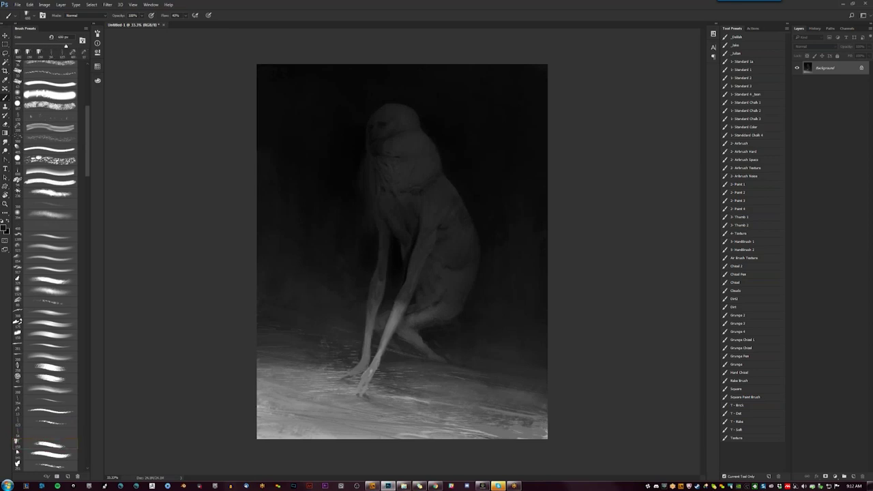
Step: Add dark texture to the upper-left background, then choose a large soft 1000 px brush
{"action": "left_click_drag", "start_coordinate": [244, 261], "coordinate": [279, 157]}
{"action": "left_click", "coordinate": [71, 455]}
{"action": "left_click_drag", "start_coordinate": [88, 173], "coordinate": [88, 212]}
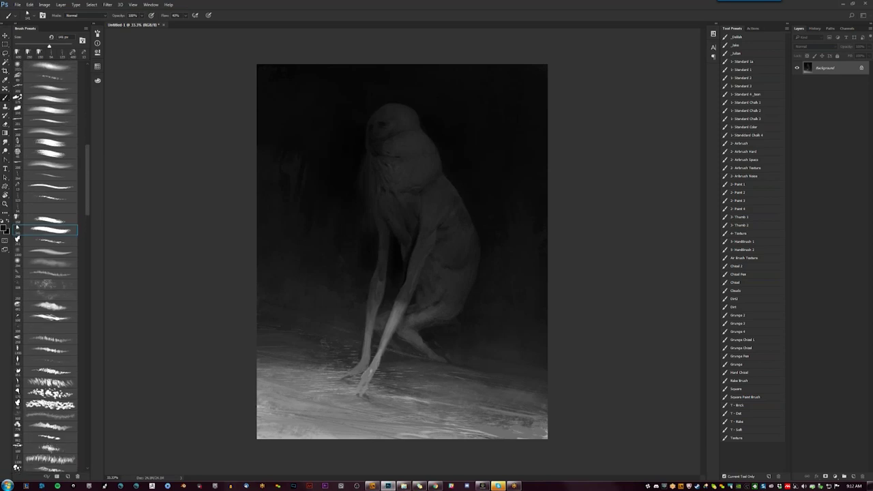
{"action": "left_click", "coordinate": [63, 242]}
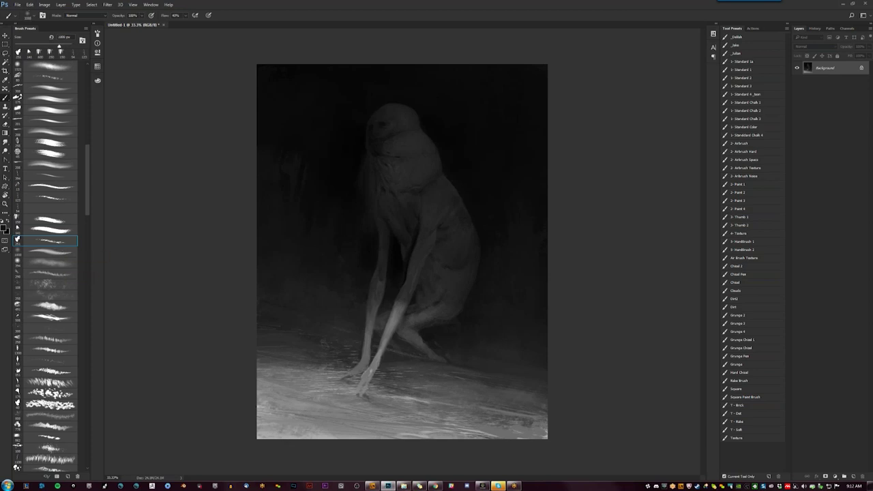
{"action": "left_click", "coordinate": [56, 252]}
Step: Brighten the lower ground with soft white strokes
{"action": "left_click_drag", "start_coordinate": [310, 437], "coordinate": [462, 414]}
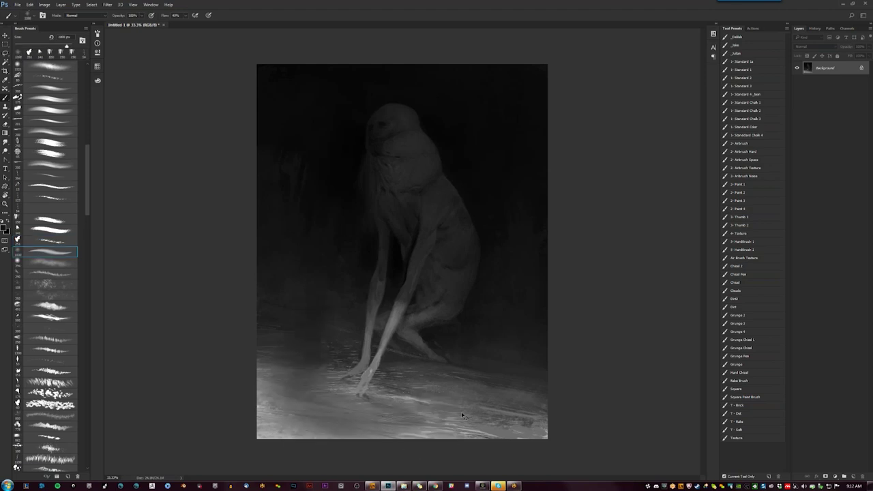
{"action": "key", "text": "ctrl+z"}
{"action": "key", "text": "ctrl+z"}
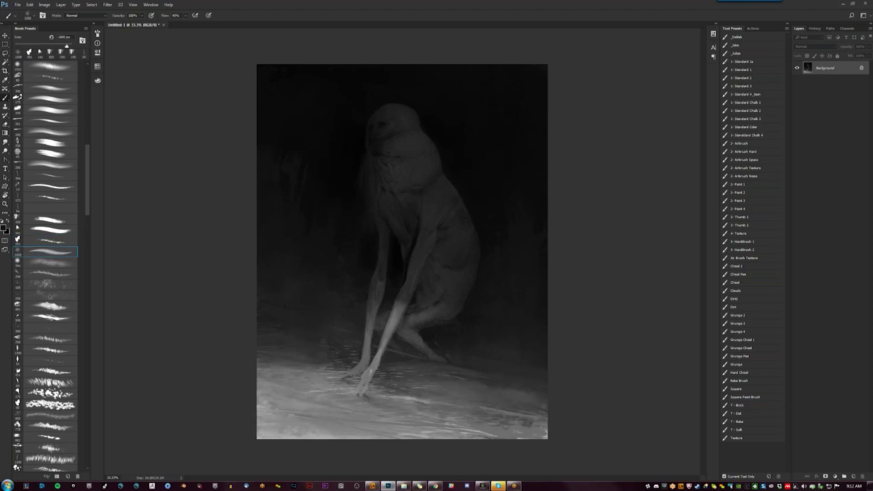
{"action": "key", "text": "x"}
{"action": "left_click_drag", "start_coordinate": [279, 424], "coordinate": [409, 421]}
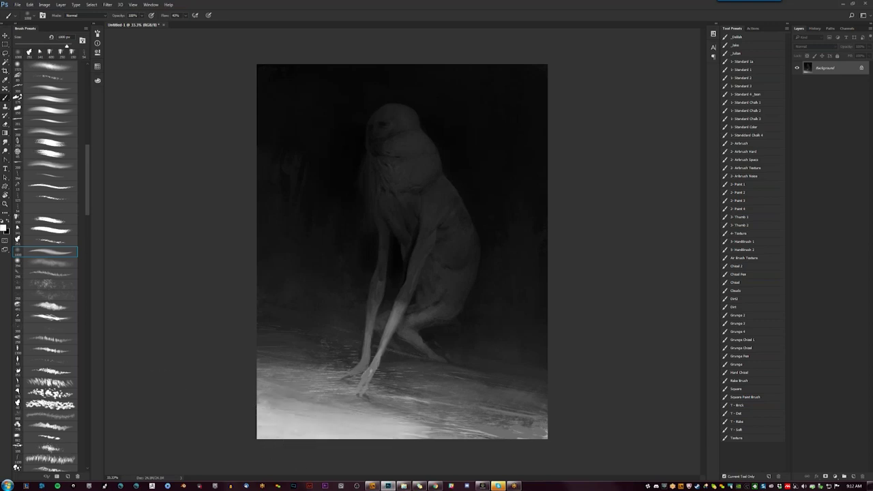
{"action": "key", "text": "ctrl+z"}
{"action": "key", "text": "ctrl+z"}
{"action": "key", "text": "ctrl+z"}
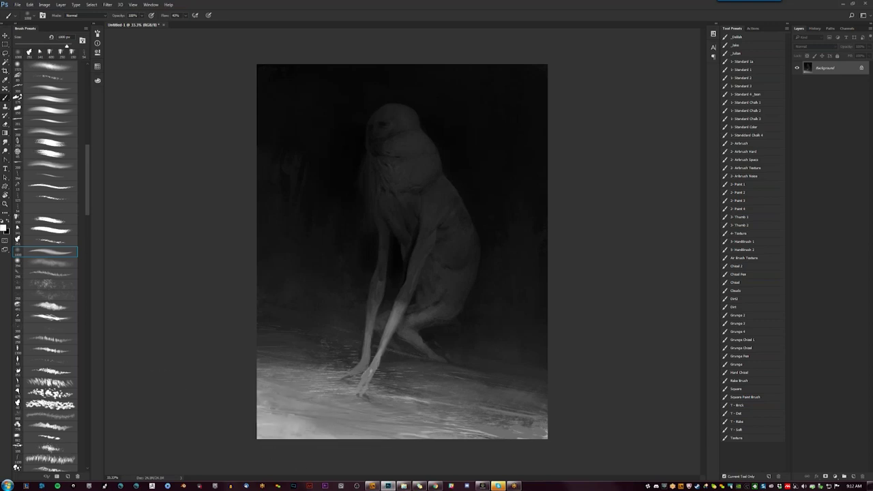
{"action": "left_click_drag", "start_coordinate": [273, 424], "coordinate": [450, 426]}
{"action": "left_click", "coordinate": [51, 260]}
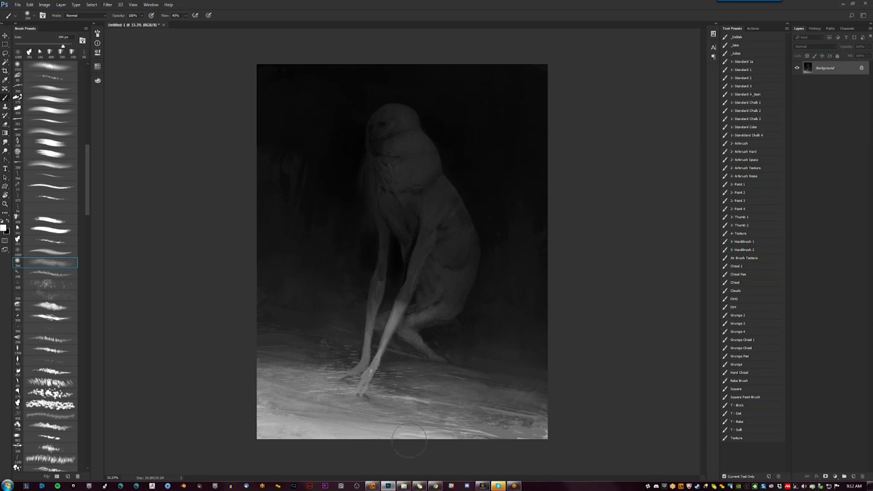
{"action": "left_click_drag", "start_coordinate": [267, 419], "coordinate": [488, 416]}
Step: Lighten the creature's lower leg with a 300 px brush and mirror the painting back
{"action": "key", "text": "bracketright"}
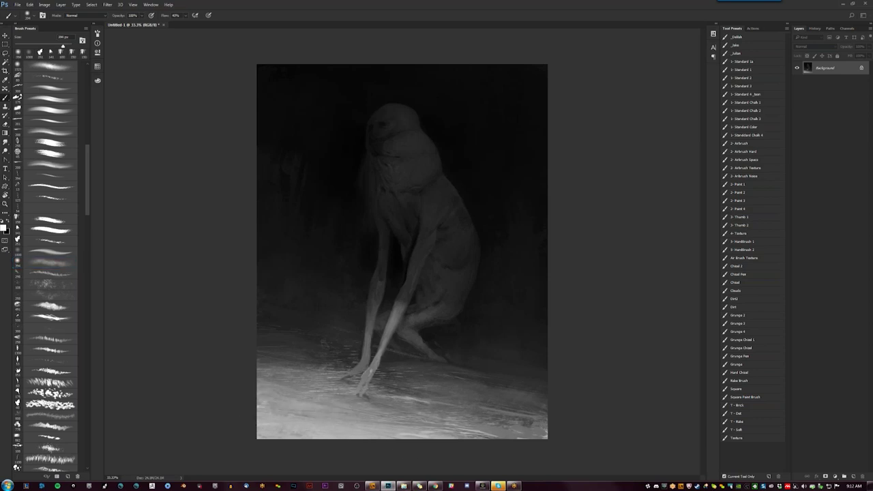
{"action": "left_click_drag", "start_coordinate": [370, 313], "coordinate": [365, 353]}
{"action": "mouse_move", "coordinate": [368, 305]}
{"action": "left_mouse_down"}
{"action": "mouse_move", "coordinate": [370, 325]}
{"action": "mouse_move", "coordinate": [375, 320]}
{"action": "left_mouse_up"}
{"action": "key", "text": "ctrl+z"}
{"action": "key", "text": "h"}
{"action": "key", "text": "h"}
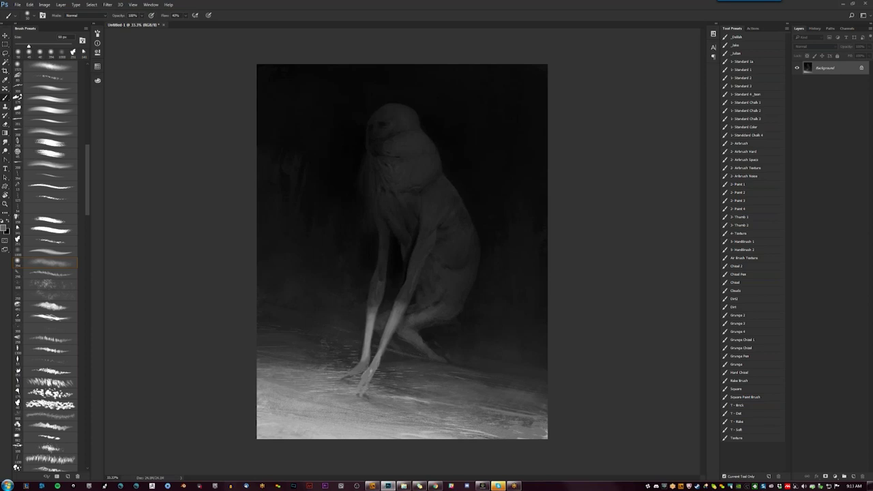
{"action": "key", "text": "x"}
{"action": "key", "text": "x"}
Step: Pick a dark grey colour, enlarge the brush to 250 px, and shade the chest and neck
{"action": "key", "text": "h"}
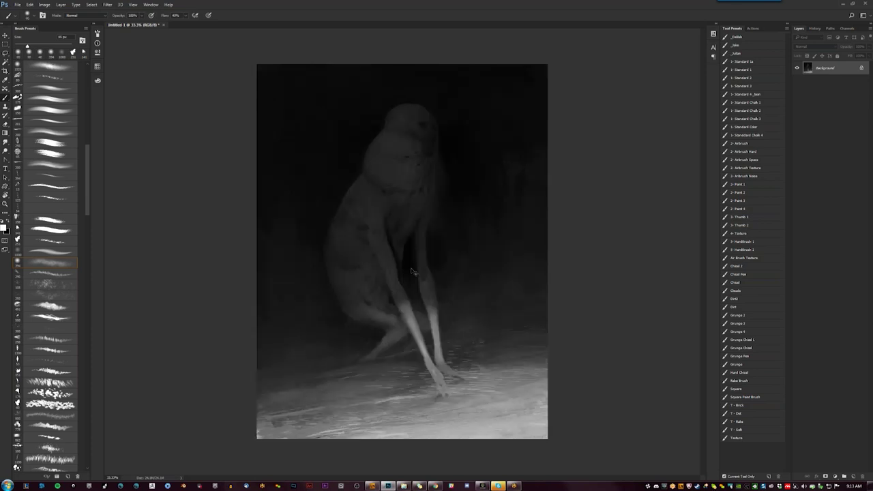
{"action": "key", "text": "x"}
{"action": "key", "text": "bracketright"}
{"action": "key", "text": "bracketright"}
{"action": "key", "text": "bracketright"}
{"action": "key", "text": "bracketright"}
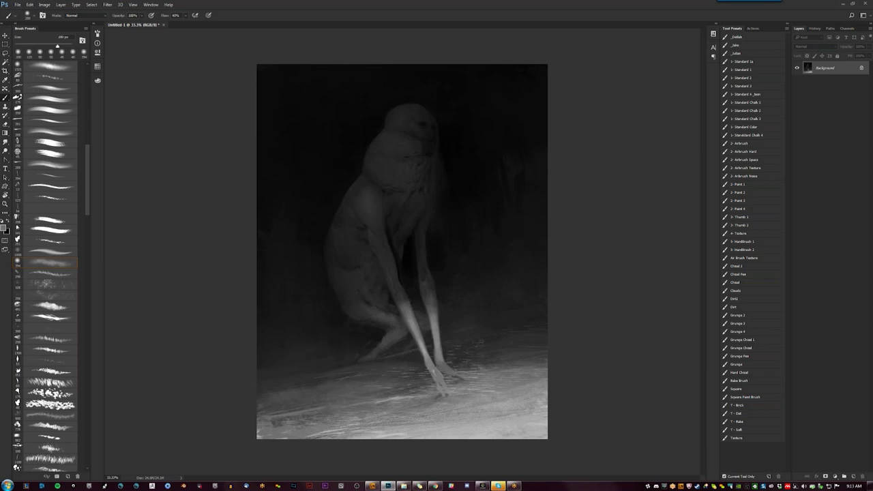
{"action": "left_click", "coordinate": [396, 164], "text": "alt"}
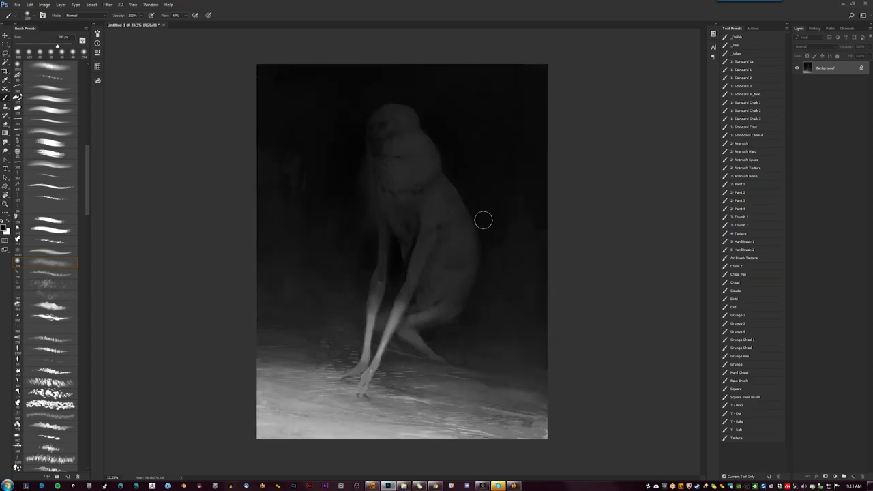
{"action": "key", "text": "bracketright"}
{"action": "left_click_drag", "start_coordinate": [441, 183], "coordinate": [400, 189]}
Step: Zoom to 50% on the creature to check the shading, then zoom back out
{"action": "key", "text": "z"}
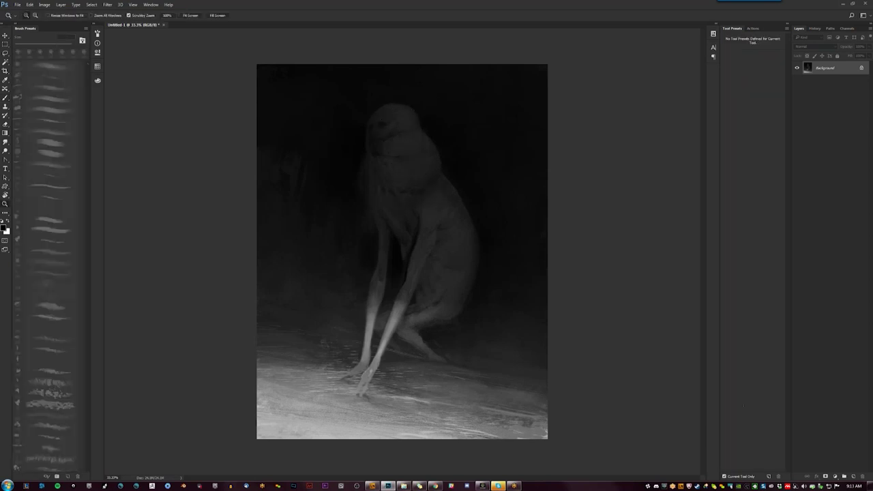
{"action": "left_click", "coordinate": [470, 191]}
{"action": "key", "text": "b"}
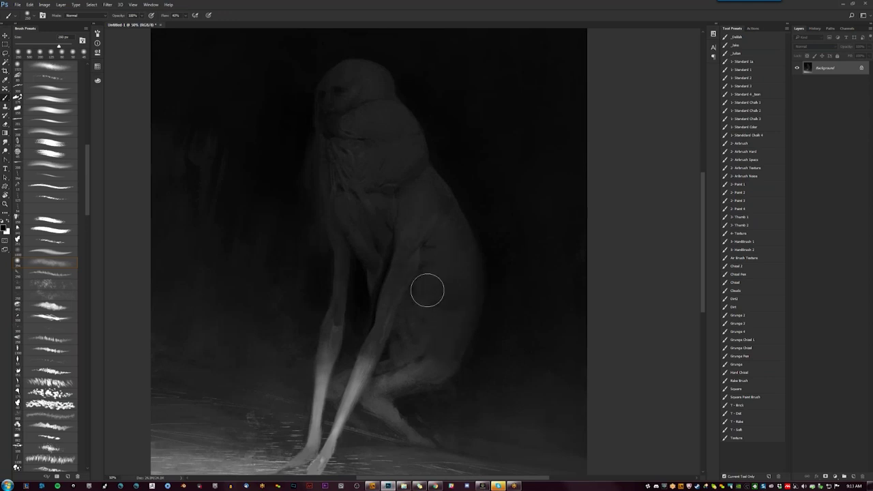
{"action": "left_click_drag", "start_coordinate": [473, 334], "coordinate": [511, 280]}
{"action": "left_click", "coordinate": [47, 273]}
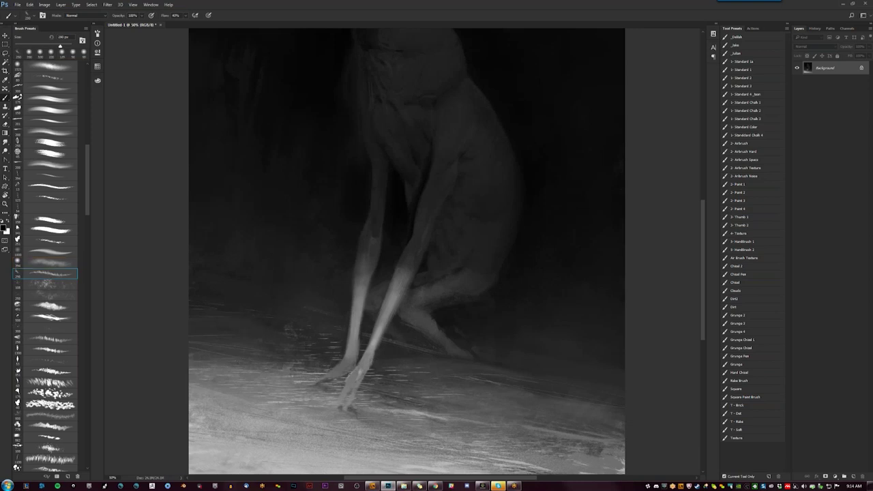
{"action": "left_click", "coordinate": [292, 299], "text": "alt"}
{"action": "key", "text": "b"}
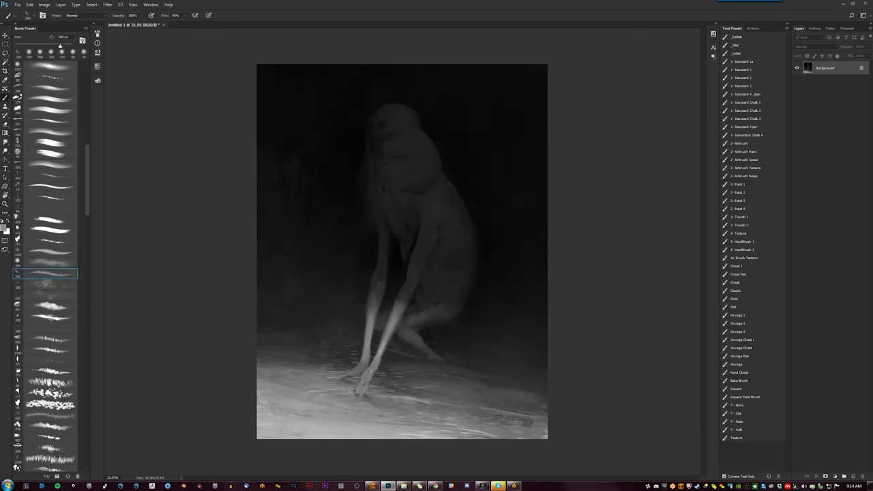
Step: Try a 200 px smoky textured brush on the lower-left, then undo the stroke
{"action": "key", "text": "bracketright"}
{"action": "key", "text": "bracketright"}
{"action": "key", "text": "bracketright"}
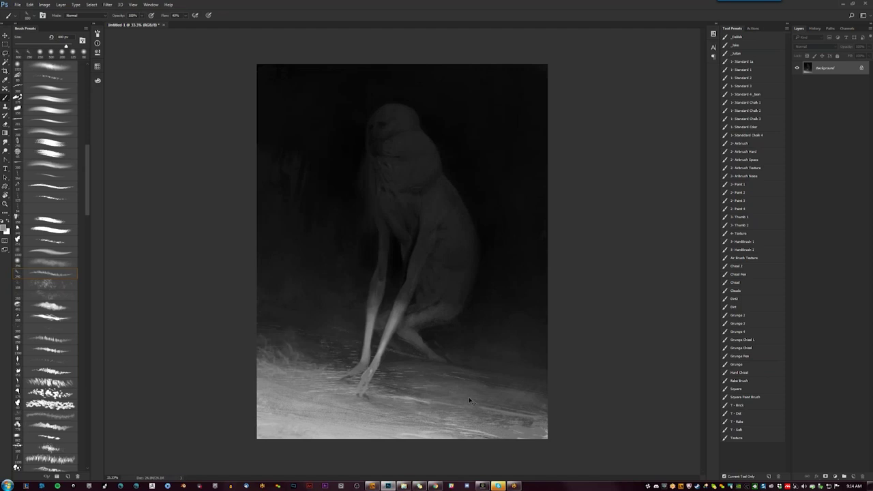
{"action": "left_click", "coordinate": [68, 284]}
{"action": "scroll", "coordinate": [69, 275], "scroll_direction": "down", "scroll_amount": 1}
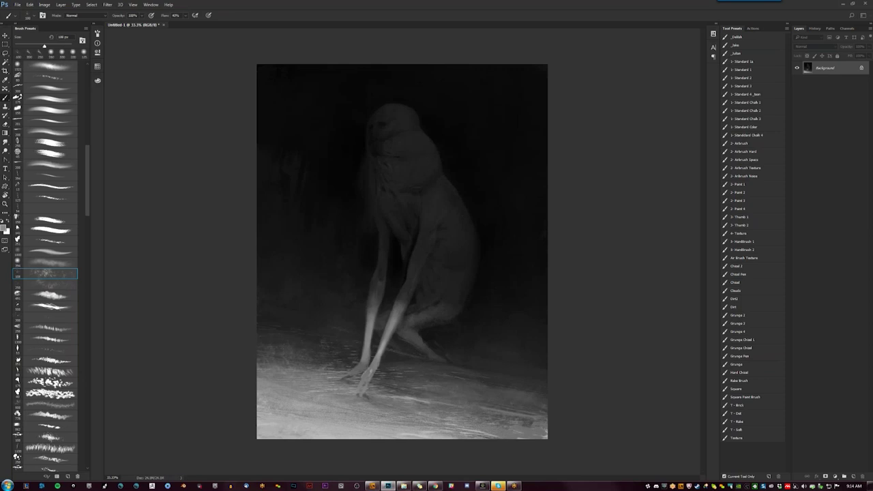
{"action": "left_click", "coordinate": [50, 286]}
{"action": "left_click", "coordinate": [50, 295]}
{"action": "left_click_drag", "start_coordinate": [300, 308], "coordinate": [278, 355]}
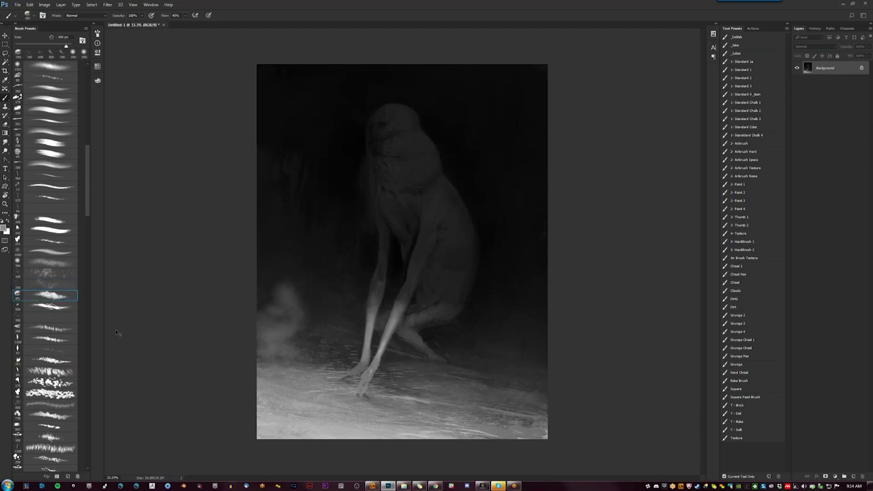
{"action": "key", "text": "ctrl+z"}
Step: Paint faint bright streaks across the floor with a small streak brush
{"action": "left_click", "coordinate": [52, 307]}
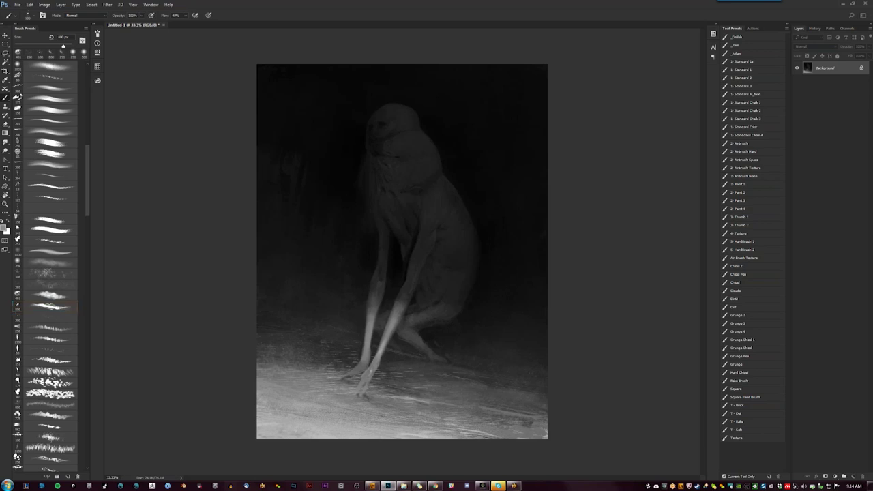
{"action": "left_click_drag", "start_coordinate": [66, 45], "coordinate": [24, 46]}
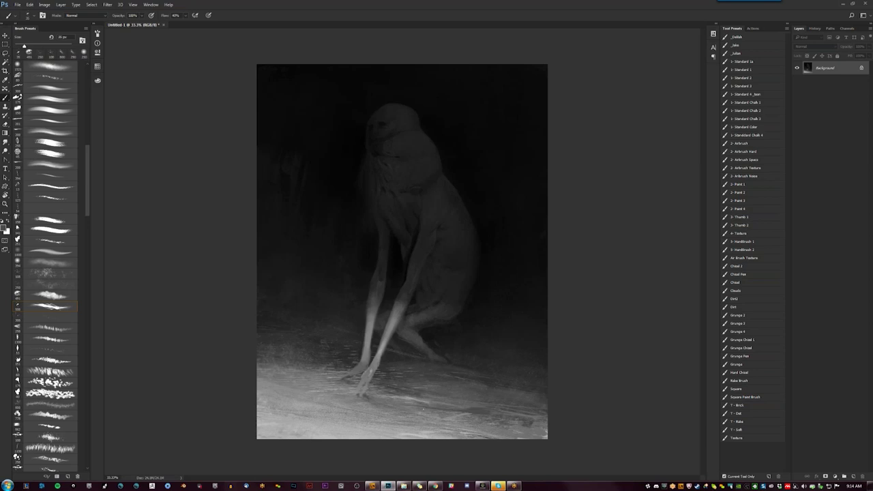
{"action": "left_click_drag", "start_coordinate": [422, 406], "coordinate": [497, 410]}
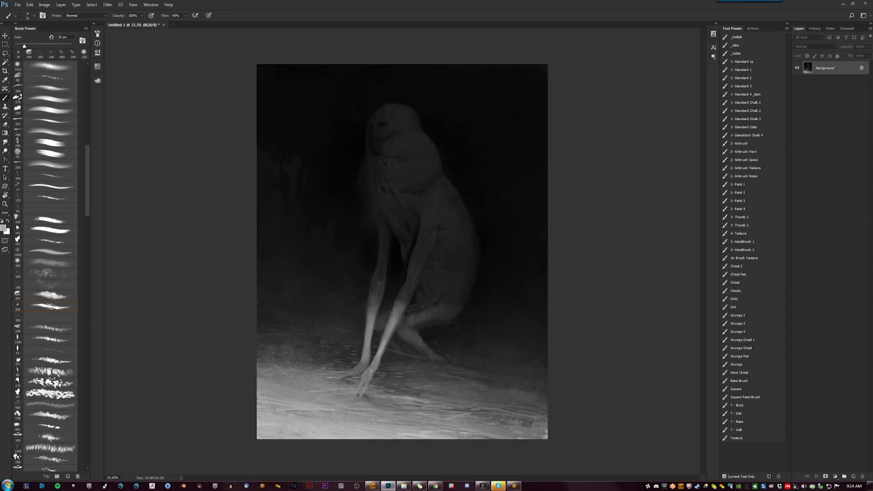
Step: Flip the canvas horizontally and check the whole painting at 33.3% before resuming the brush
{"action": "key", "text": "z"}
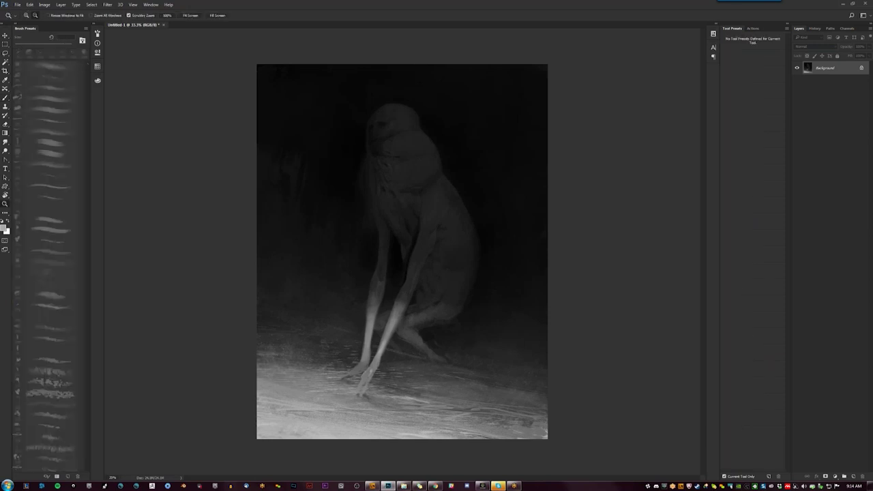
{"action": "left_click", "coordinate": [471, 334], "text": "alt"}
{"action": "left_click", "coordinate": [469, 318]}
{"action": "key", "text": "b"}
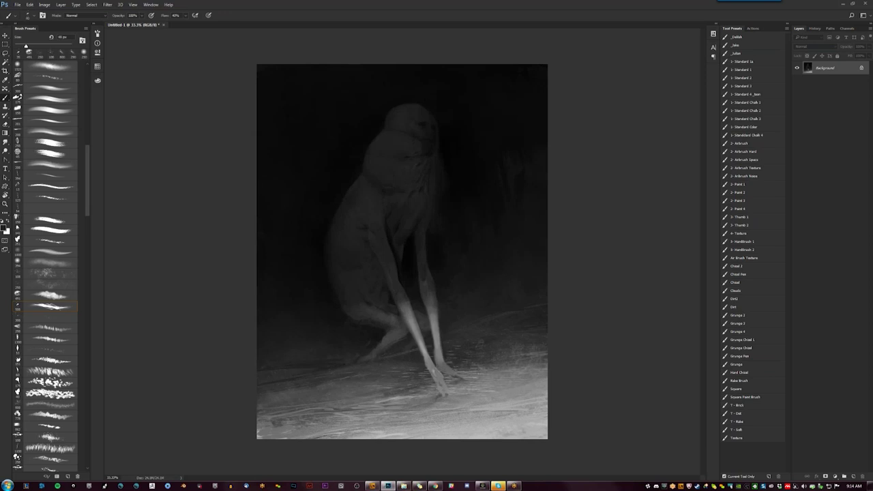
Step: Enlarge the brush to about 250 px, flip the canvas, and zoom to 50% on the legs
{"action": "key", "text": "bracketright"}
{"action": "key", "text": "bracketright"}
{"action": "key", "text": "bracketright"}
{"action": "key", "text": "bracketright"}
{"action": "key", "text": "bracketright"}
{"action": "key", "text": "ctrl+shift+h"}
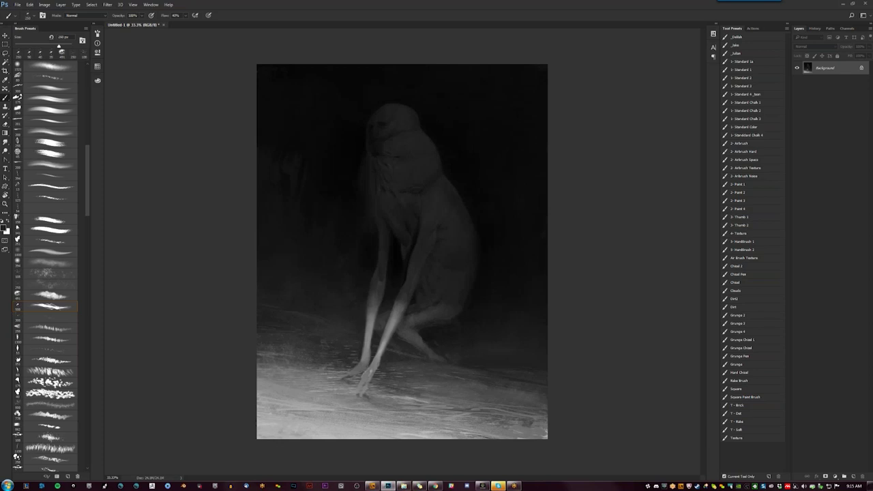
{"action": "key", "text": "z"}
{"action": "left_click", "coordinate": [439, 272]}
{"action": "key", "text": "b"}
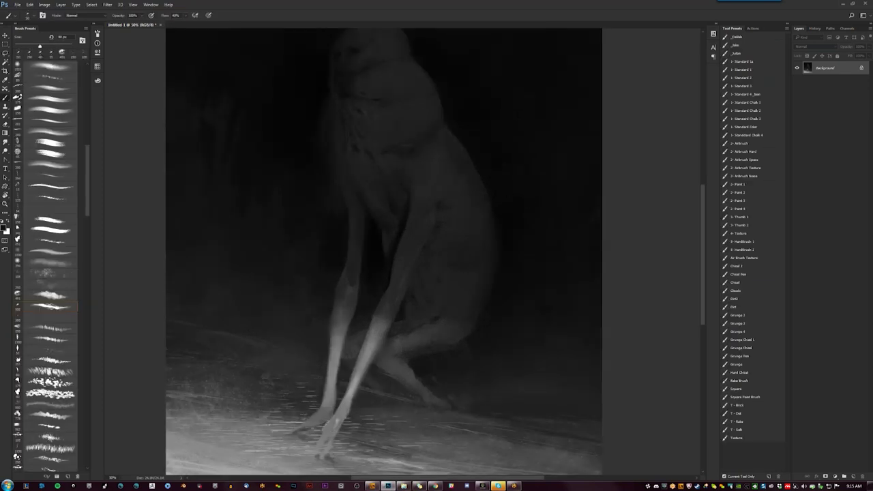
Step: Reframe the view on the creature's legs and shrink the brush toward 80 px
{"action": "key", "text": "z"}
{"action": "left_click", "coordinate": [482, 321], "text": "alt"}
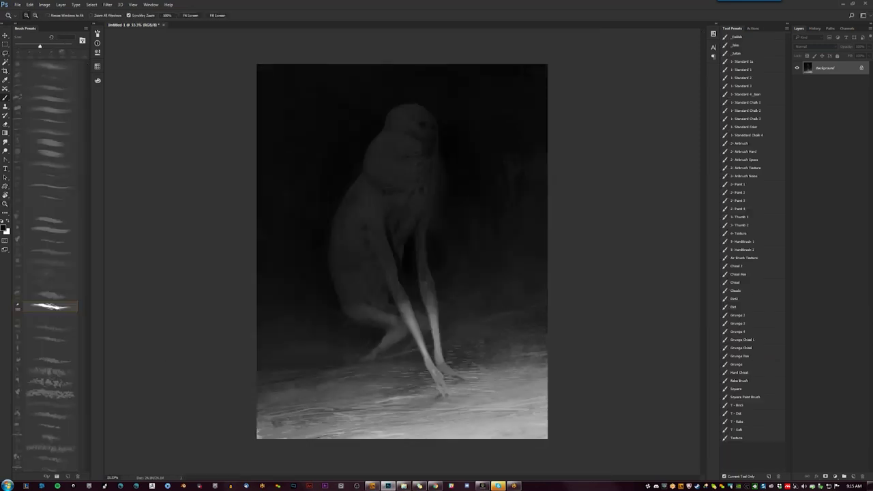
{"action": "left_click", "coordinate": [307, 341]}
{"action": "key", "text": "b"}
{"action": "key", "text": "bracketleft"}
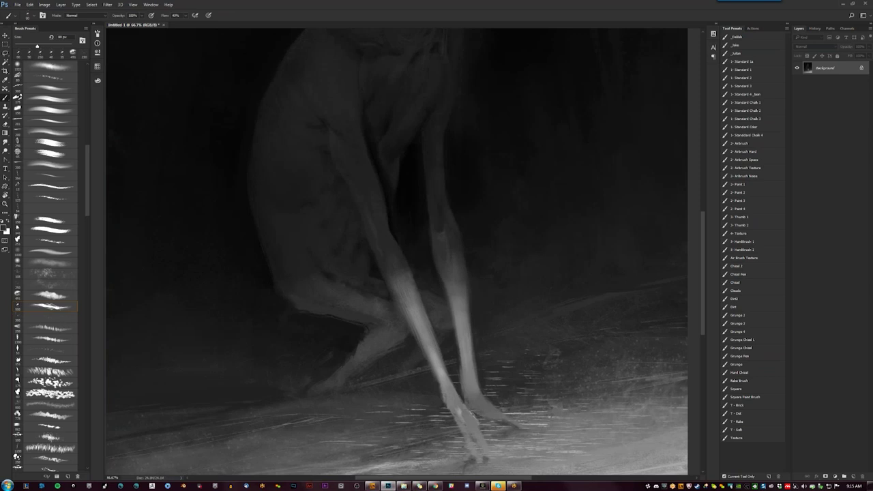
{"action": "key", "text": "bracketleft"}
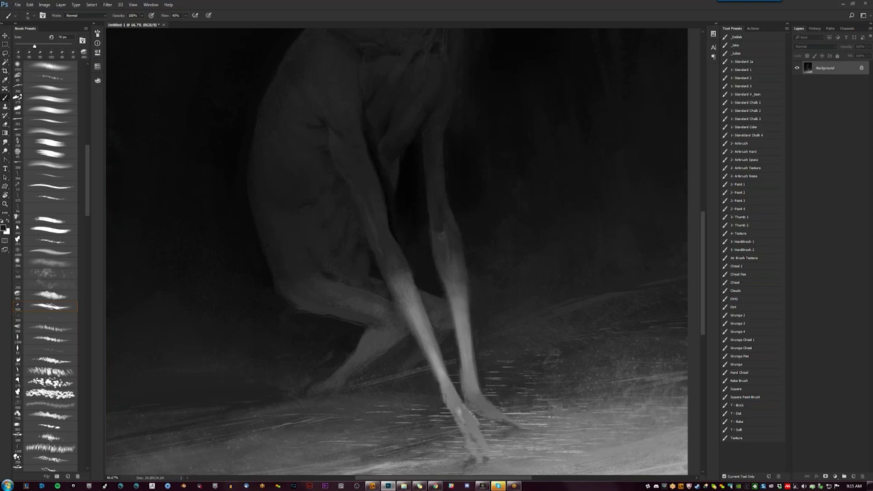
{"action": "key", "text": "z"}
{"action": "key", "text": "ctrl+minus"}
{"action": "key", "text": "ctrl+minus"}
{"action": "key", "text": "ctrl+minus"}
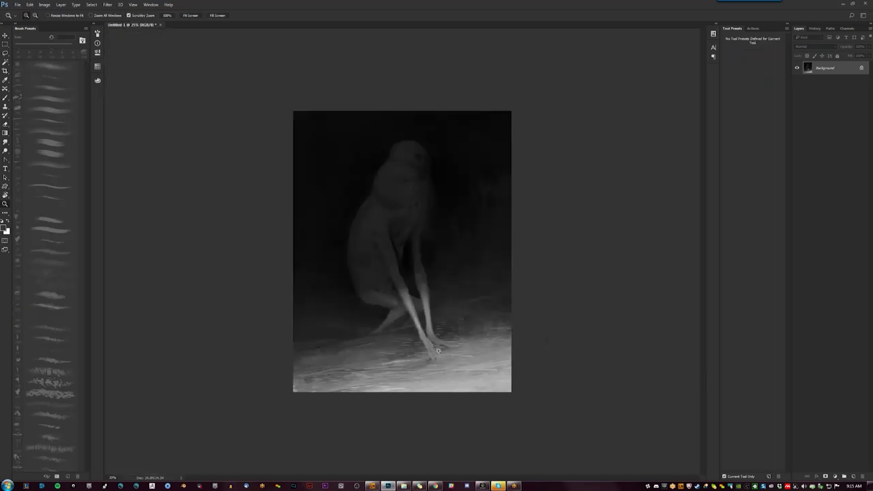
{"action": "left_click", "coordinate": [435, 354]}
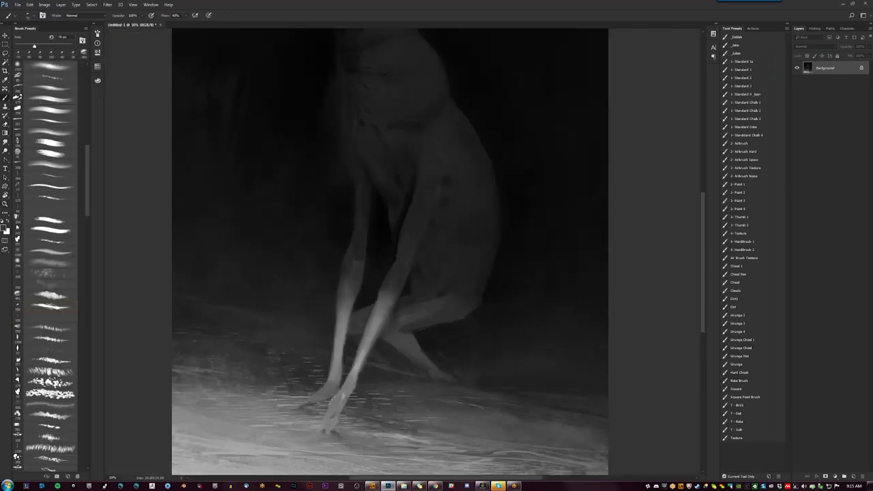
{"action": "key", "text": "ctrl+minus"}
{"action": "key", "text": "ctrl+plus"}
{"action": "key", "text": "b"}
{"action": "key", "text": "ctrl+plus"}
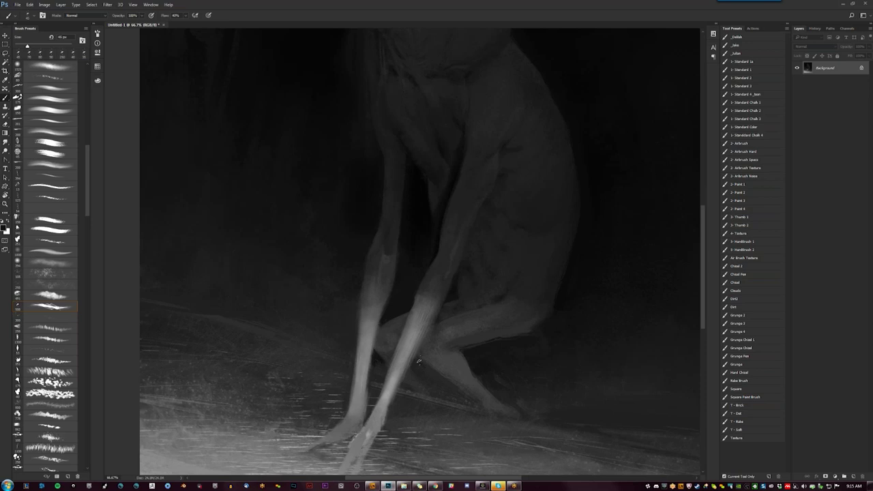
{"action": "key", "text": "z"}
{"action": "key", "text": "ctrl+minus"}
{"action": "key", "text": "ctrl+minus"}
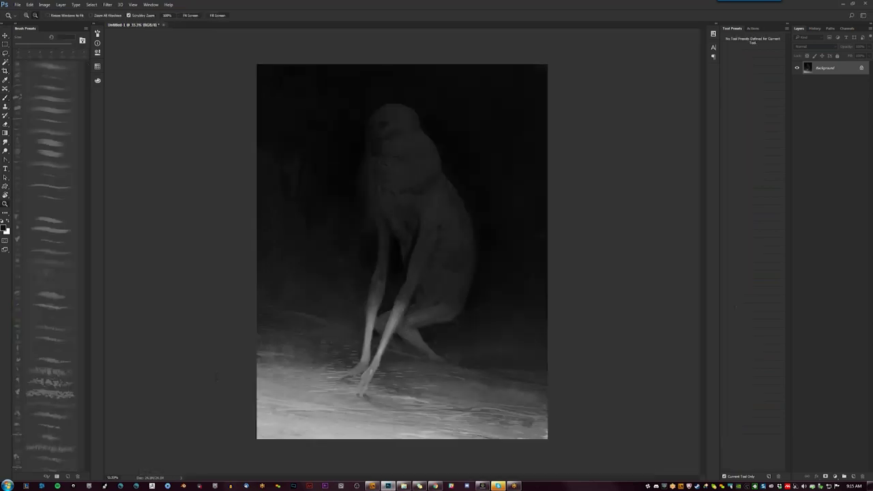
Step: Zoom in close on the hooded head and paint a thin light hair strand across it
{"action": "left_click", "coordinate": [437, 377], "text": "alt"}
{"action": "left_click", "coordinate": [436, 378]}
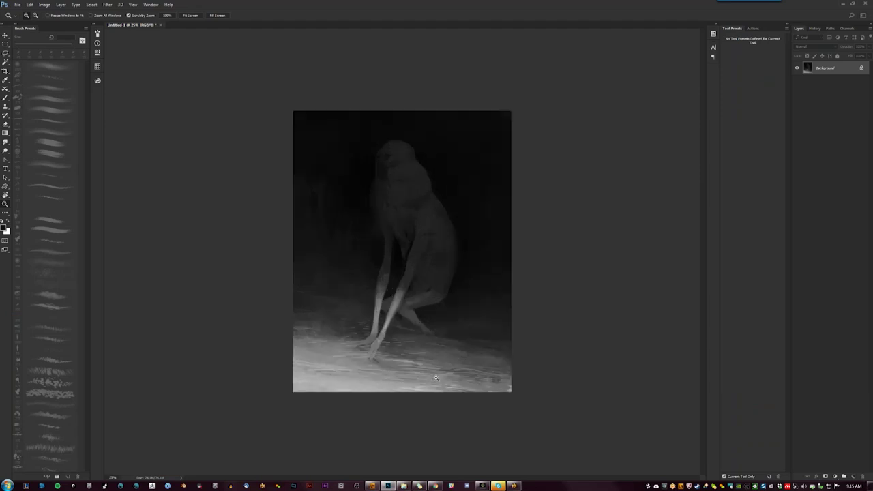
{"action": "left_click", "coordinate": [448, 362]}
{"action": "scroll", "coordinate": [448, 362], "scroll_direction": "up", "scroll_amount": 2}
{"action": "scroll", "coordinate": [448, 362], "scroll_direction": "up", "scroll_amount": 2}
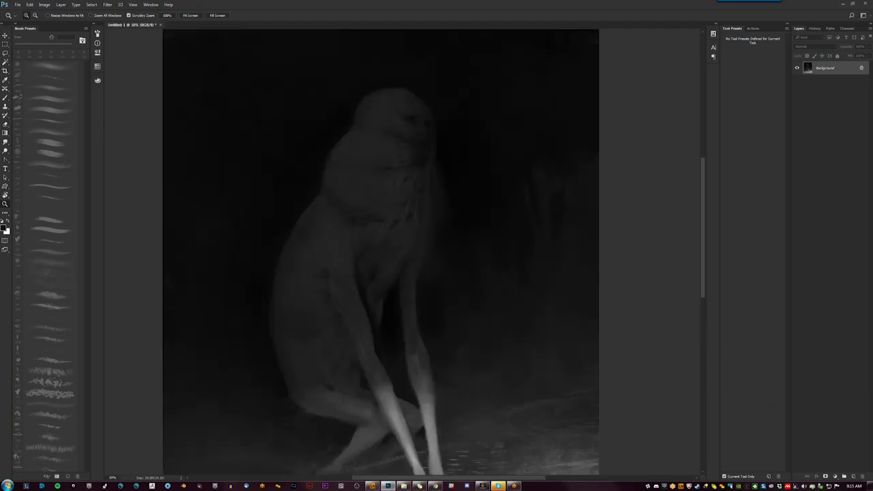
{"action": "key", "text": "b"}
{"action": "key", "text": "ctrl+plus"}
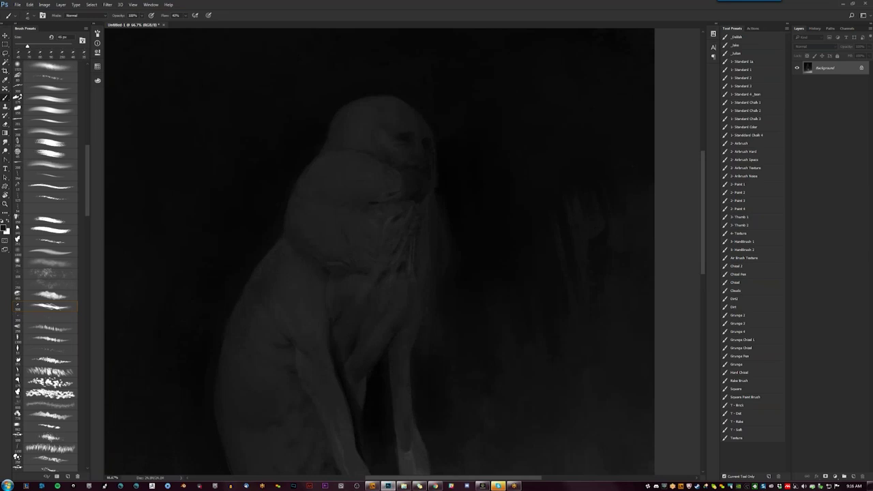
{"action": "left_click_drag", "start_coordinate": [321, 135], "coordinate": [290, 179]}
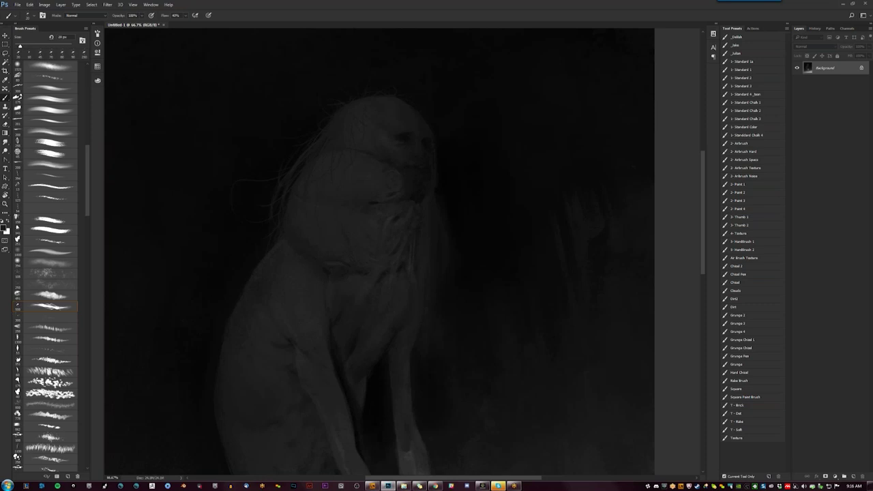
Step: Adjust the zoom around the creature's head while painting with the brush
{"action": "scroll", "coordinate": [350, 239], "scroll_direction": "down", "scroll_amount": 3}
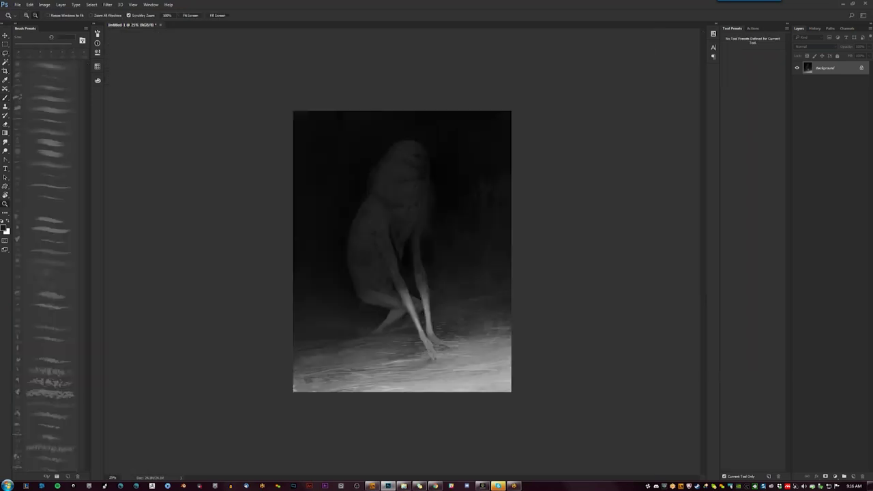
{"action": "scroll", "coordinate": [359, 225], "scroll_direction": "up", "scroll_amount": 2}
{"action": "key", "text": "b"}
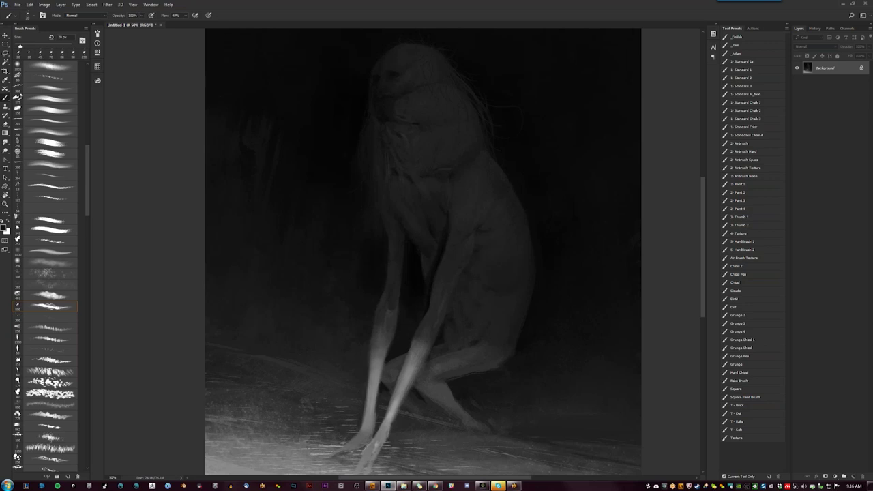
{"action": "scroll", "coordinate": [384, 150], "scroll_direction": "up", "scroll_amount": 1}
{"action": "scroll", "coordinate": [383, 150], "scroll_direction": "up", "scroll_amount": 1}
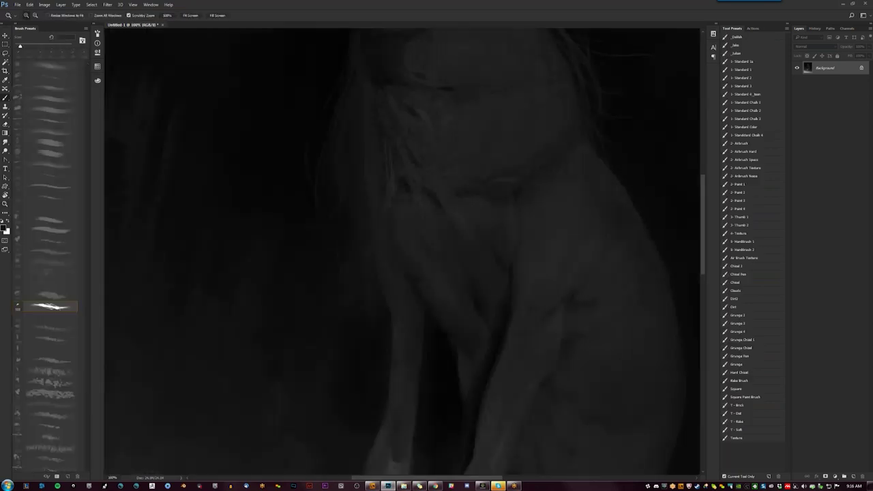
{"action": "key", "text": "ctrl+minus"}
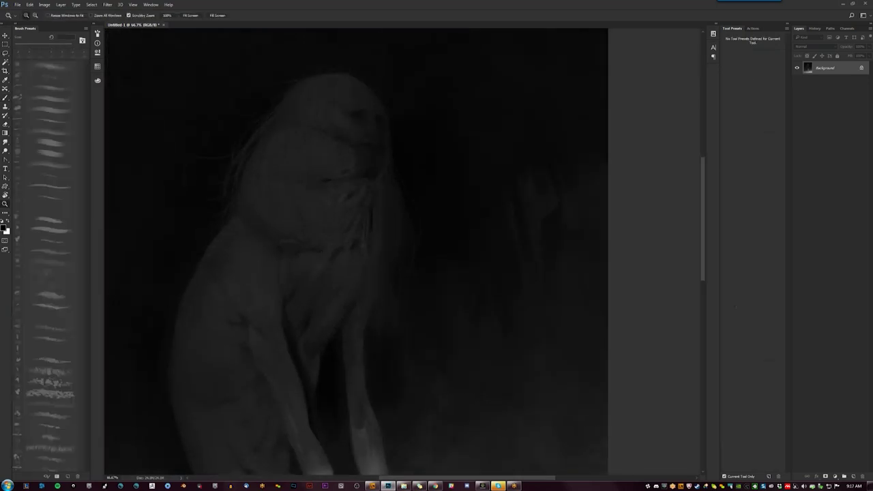
{"action": "scroll", "coordinate": [357, 170], "scroll_direction": "up", "scroll_amount": 1}
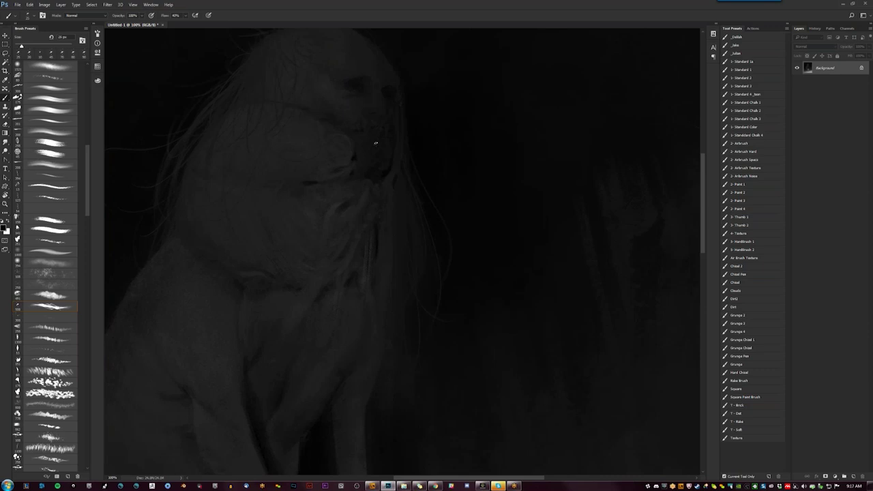
Step: Zoom in closely on the face, then fit the whole image on screen
{"action": "left_click", "coordinate": [368, 134], "text": "ctrl"}
{"action": "key", "text": "alt"}
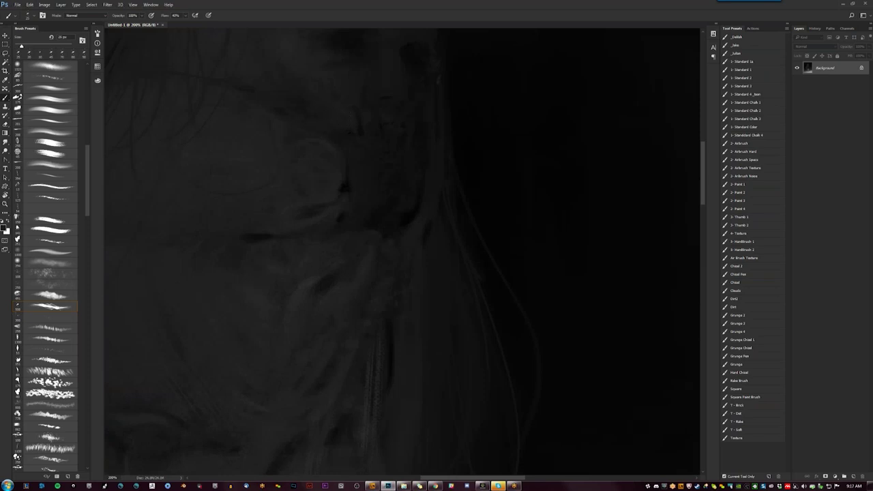
{"action": "scroll", "coordinate": [370, 189], "scroll_direction": "up", "scroll_amount": 3}
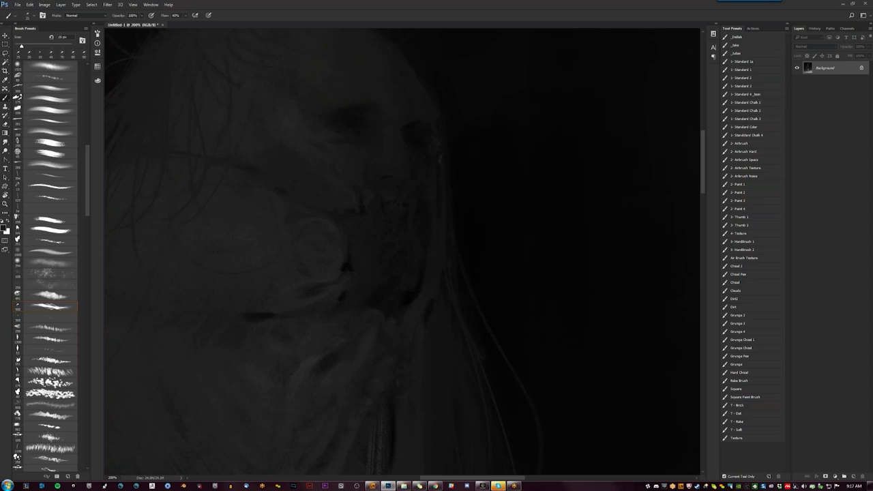
{"action": "key", "text": "z"}
{"action": "key", "text": "ctrl+0"}
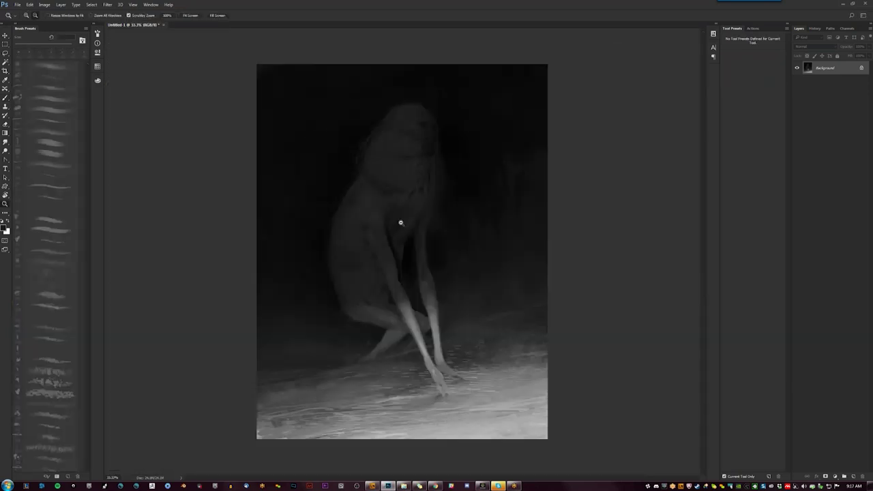
Step: Mirror the canvas, zoom in on the legs and sample a lighter grey from the leg
{"action": "key", "text": "ctrl+shift+h"}
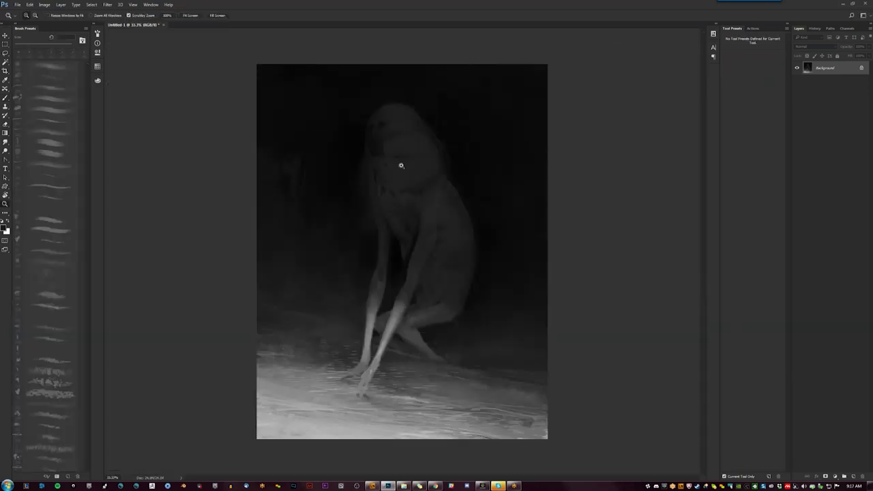
{"action": "left_click", "coordinate": [383, 374]}
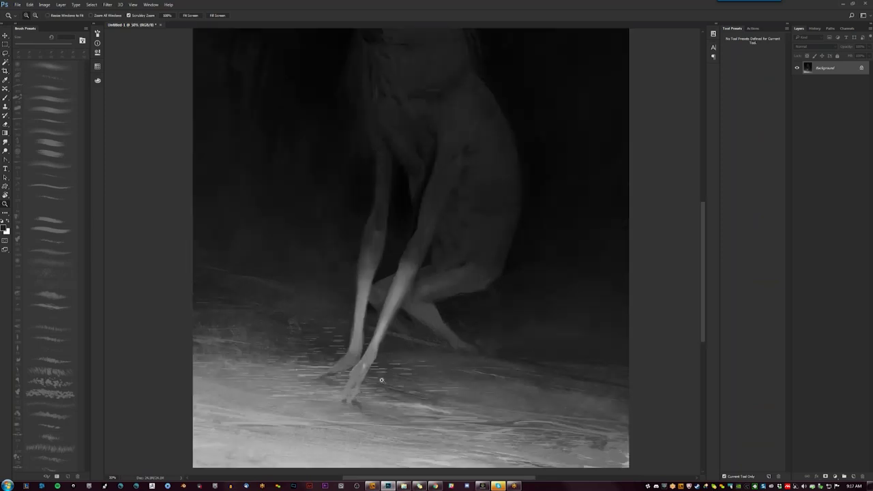
{"action": "key", "text": "b"}
{"action": "left_click", "coordinate": [378, 336], "text": "alt"}
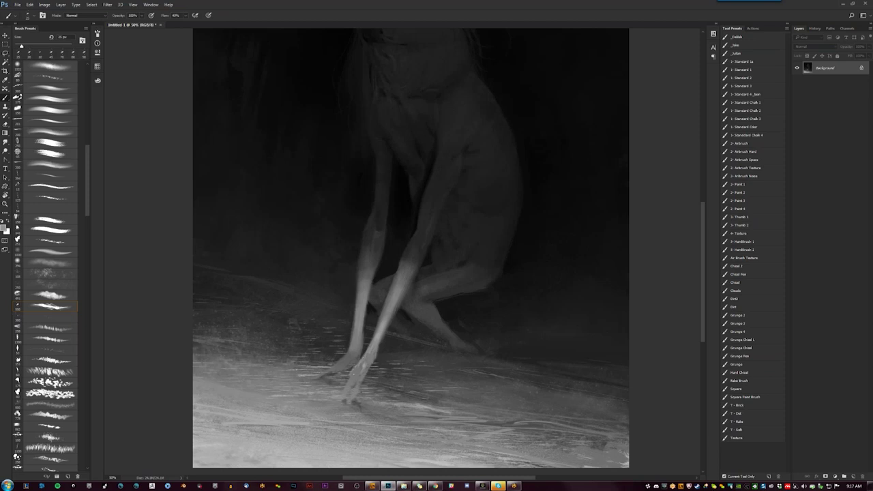
Step: Paint lighter highlights along the lower leg, foot and upper leg
{"action": "left_click_drag", "start_coordinate": [350, 378], "coordinate": [344, 387]}
{"action": "left_click_drag", "start_coordinate": [374, 358], "coordinate": [378, 351]}
{"action": "mouse_move", "coordinate": [396, 308]}
{"action": "left_mouse_down"}
{"action": "mouse_move", "coordinate": [384, 335]}
{"action": "mouse_move", "coordinate": [388, 324]}
{"action": "mouse_move", "coordinate": [360, 347]}
{"action": "left_mouse_up"}
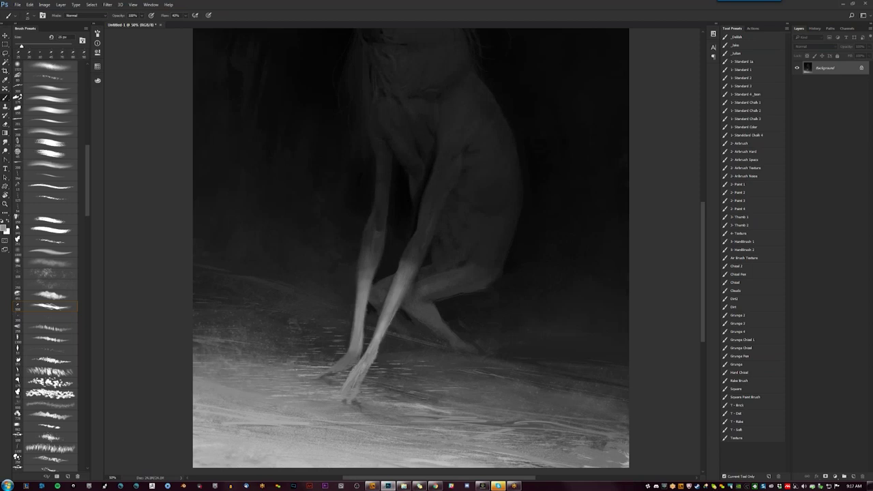
{"action": "left_click_drag", "start_coordinate": [350, 328], "coordinate": [345, 358]}
Step: Toggle Smudge, enlarge the brush to 90 px and zoom to fit the image
{"action": "key", "text": "r"}
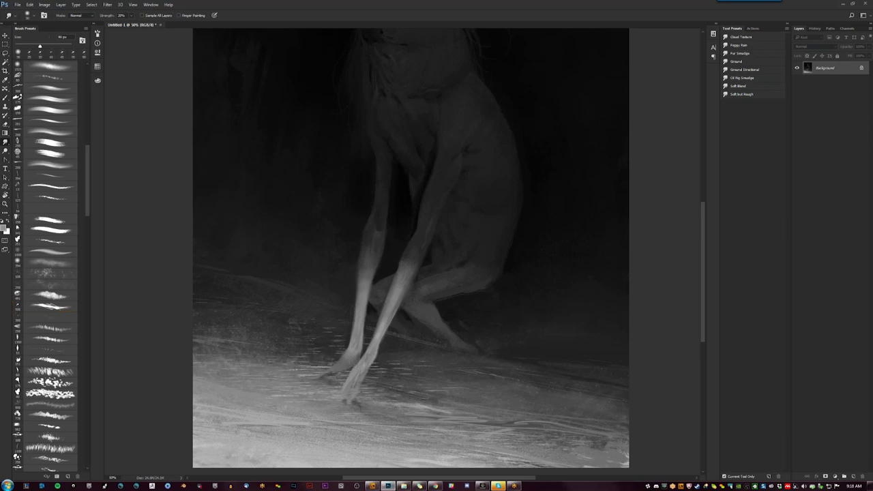
{"action": "key", "text": "b"}
{"action": "key", "text": "bracketright"}
{"action": "key", "text": "bracketright"}
{"action": "key", "text": "bracketright"}
{"action": "key", "text": "bracketright"}
{"action": "key", "text": "bracketright"}
{"action": "key", "text": "bracketright"}
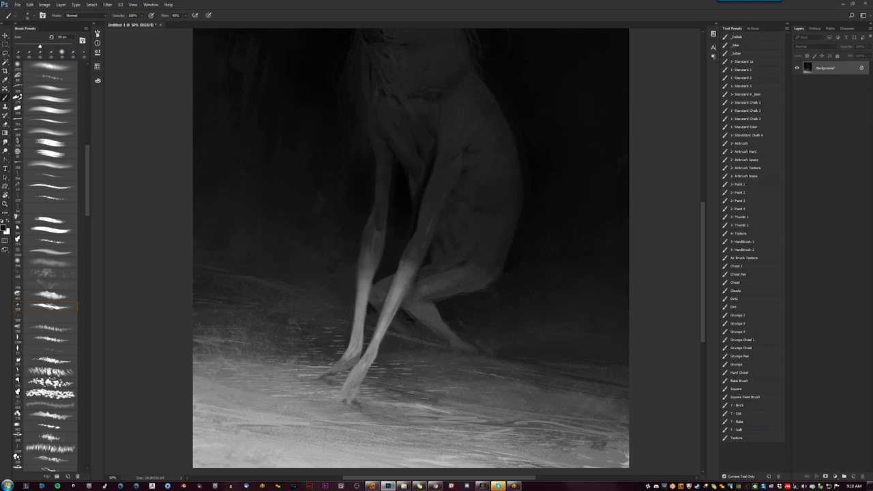
{"action": "key", "text": "z"}
{"action": "left_click_drag", "start_coordinate": [423, 357], "coordinate": [402, 321]}
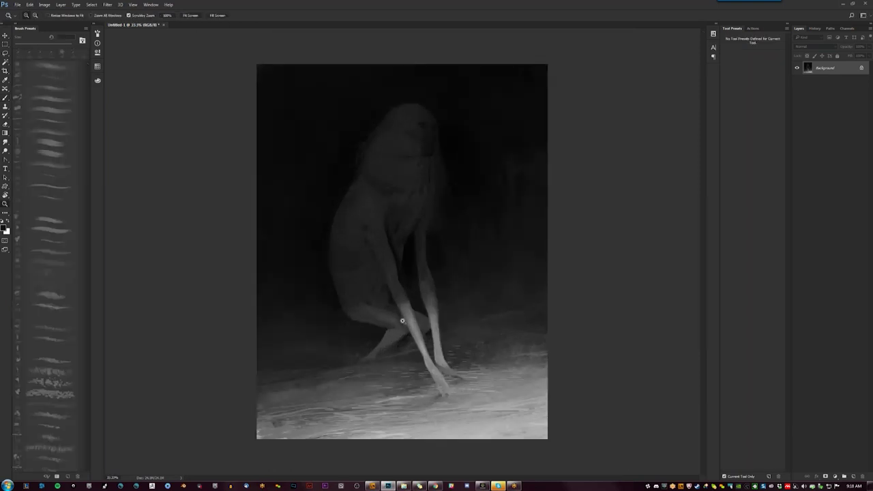
Step: Enlarge the smudge brush to 125 px, mirror the canvas and return to a slightly smaller brush
{"action": "key", "text": "r"}
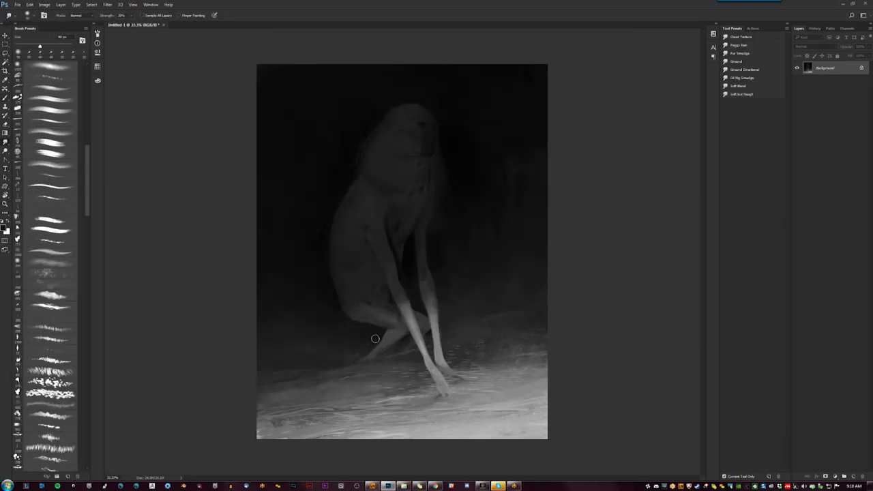
{"action": "key", "text": "bracketright"}
{"action": "key", "text": "bracketright"}
{"action": "key", "text": "h"}
{"action": "key", "text": "b"}
{"action": "key", "text": "bracketleft"}
{"action": "key", "text": "bracketleft"}
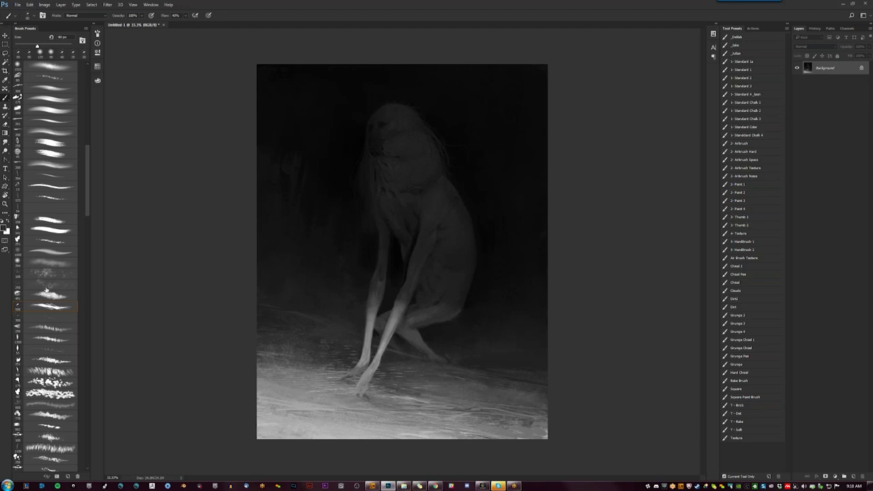
Step: Choose the 150 px brush preset, reduce it to 80 px, then switch to Google Chrome
{"action": "left_click", "coordinate": [58, 132]}
{"action": "left_click", "coordinate": [63, 113]}
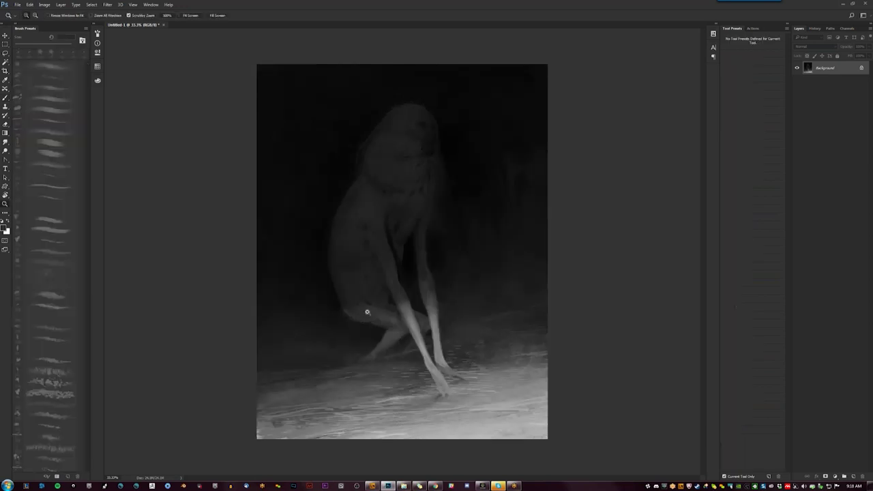
{"action": "scroll", "coordinate": [360, 311], "scroll_direction": "up", "scroll_amount": 1}
{"action": "key", "text": "bracketleft"}
{"action": "key", "text": "bracketleft"}
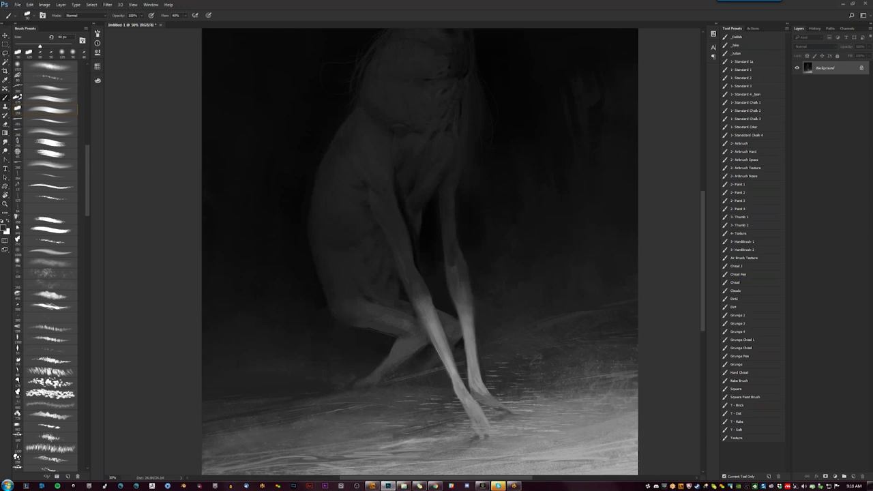
{"action": "key", "text": "bracketleft"}
{"action": "key", "text": "bracketleft"}
{"action": "key", "text": "bracketleft"}
{"action": "key", "text": "bracketleft"}
{"action": "left_click", "coordinate": [434, 486]}
Step: Search Google for 'agony game play' in a new tab, visit Search settings, then go back
{"action": "key", "text": "ctrl+t"}
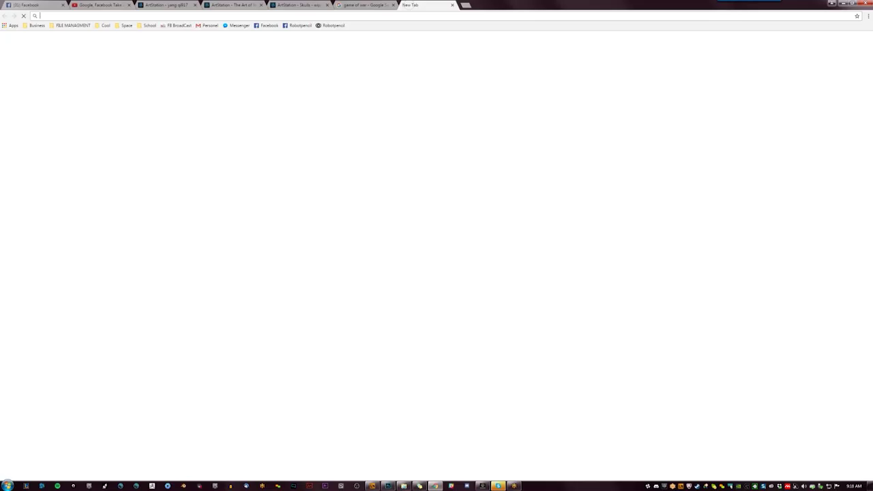
{"action": "type", "text": "a"}
{"action": "type", "text": "olny"}
{"action": "type", "text": "game play"}
{"action": "key", "text": "Return"}
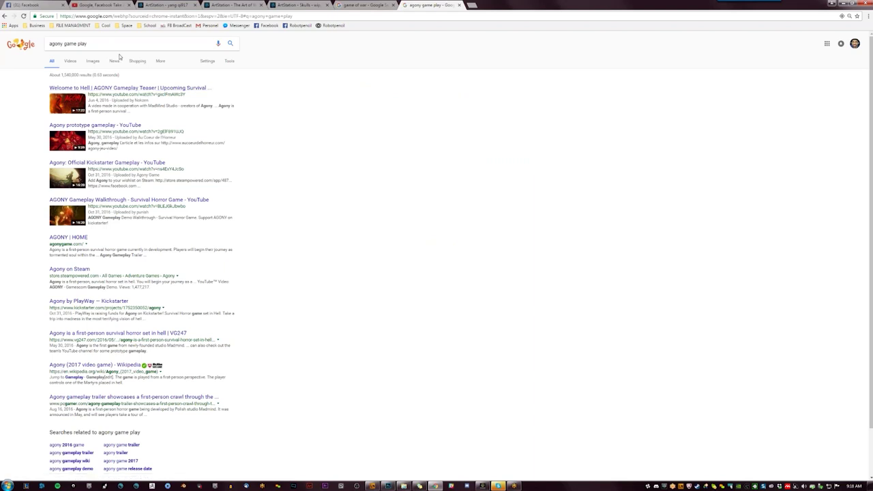
{"action": "left_click", "coordinate": [208, 63]}
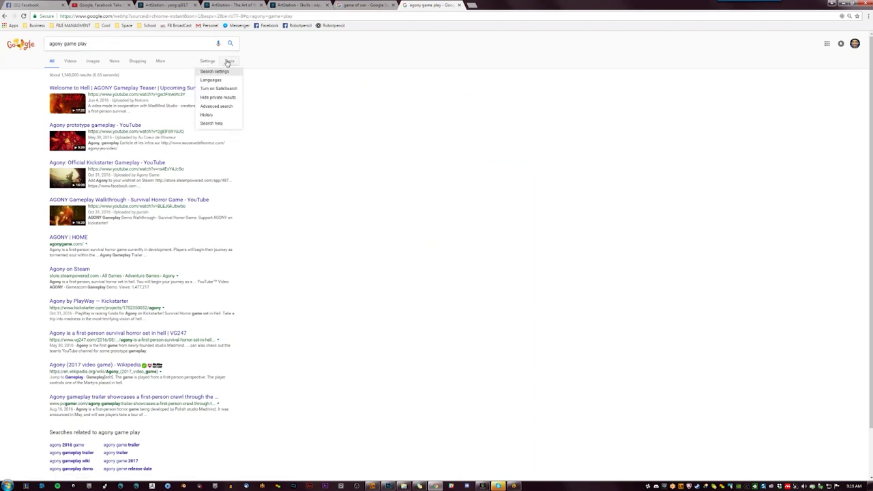
{"action": "left_click", "coordinate": [212, 63]}
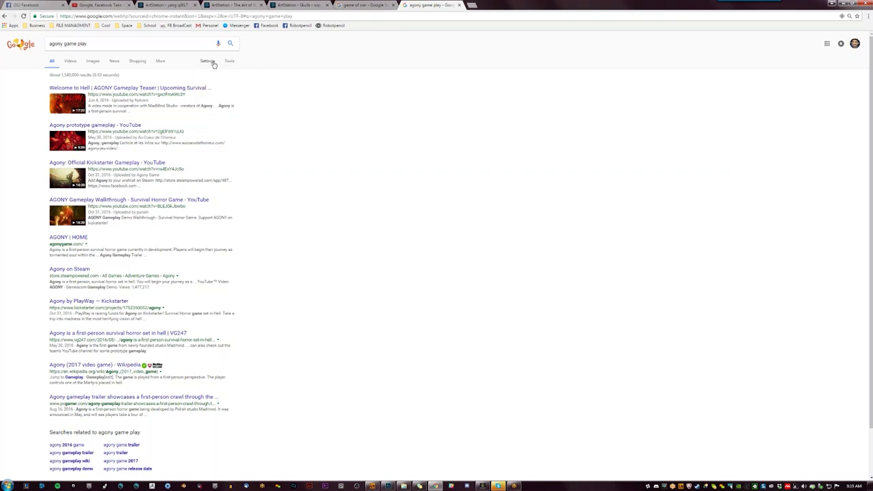
{"action": "left_click", "coordinate": [208, 63]}
{"action": "left_click", "coordinate": [212, 71]}
{"action": "left_click", "coordinate": [4, 16]}
Step: Show video results and change the query to 'agony trailer game'
{"action": "left_click", "coordinate": [71, 61]}
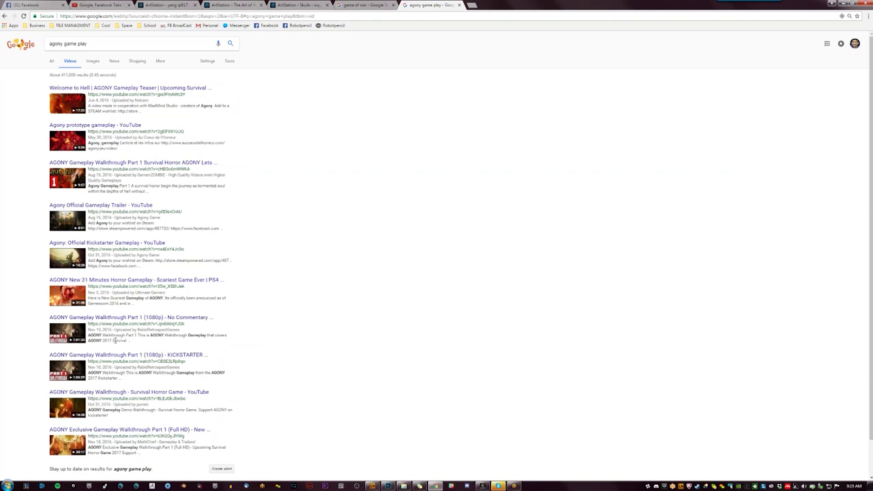
{"action": "left_click_drag", "start_coordinate": [87, 43], "coordinate": [60, 43]}
{"action": "type", "text": "tr"}
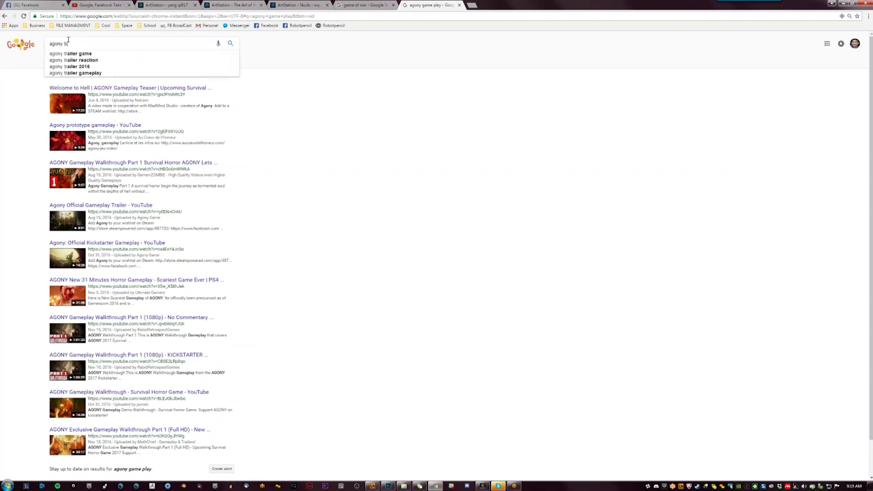
{"action": "type", "text": "ailer game"}
{"action": "key", "text": "Return"}
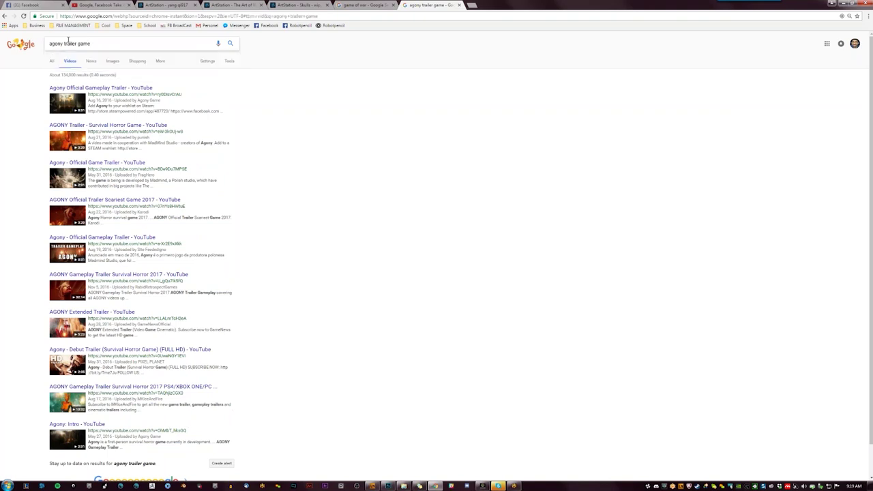
Step: Open the AGONY Trailer video and skim it by jumping along the timeline to about 2:50
{"action": "left_click", "coordinate": [136, 125]}
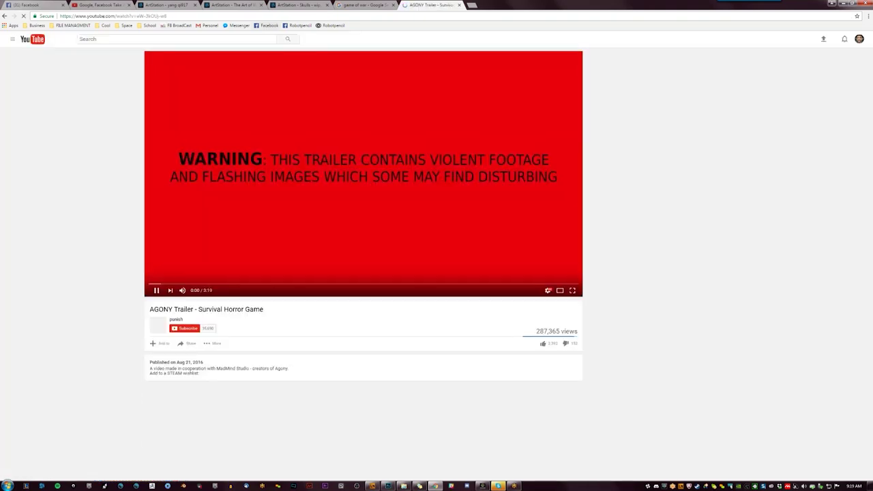
{"action": "left_click", "coordinate": [255, 15]}
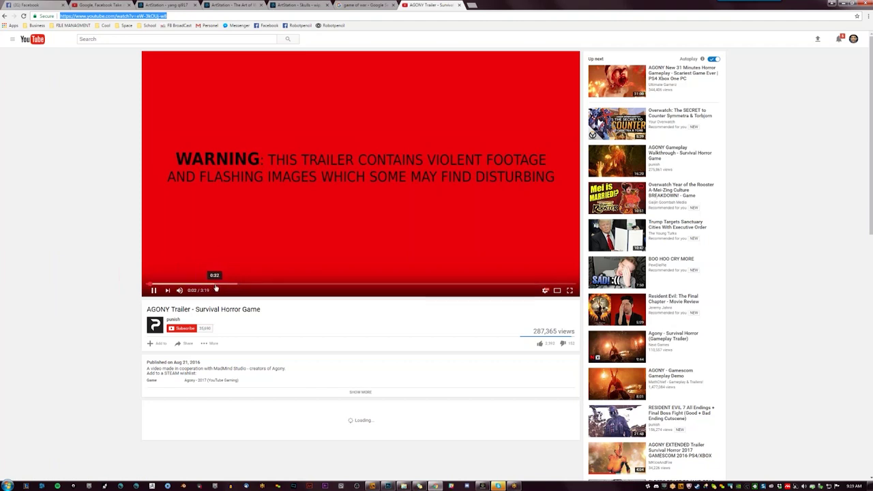
{"action": "left_click", "coordinate": [215, 285]}
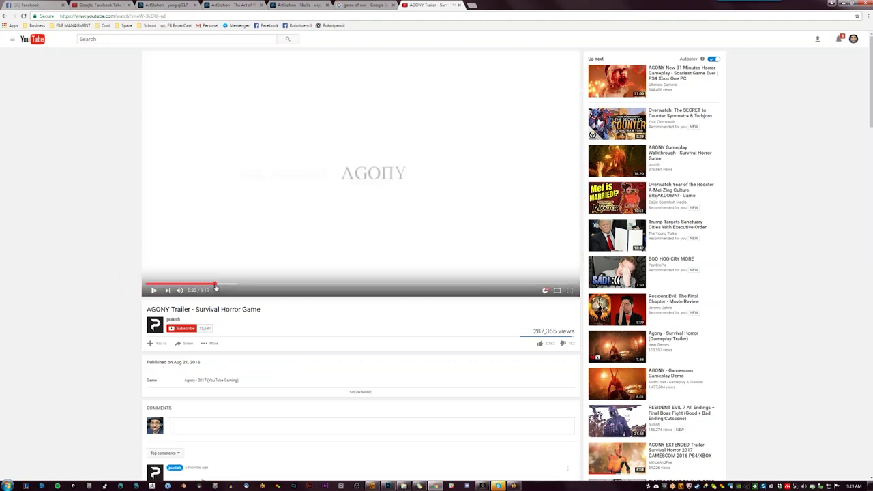
{"action": "left_click", "coordinate": [254, 285]}
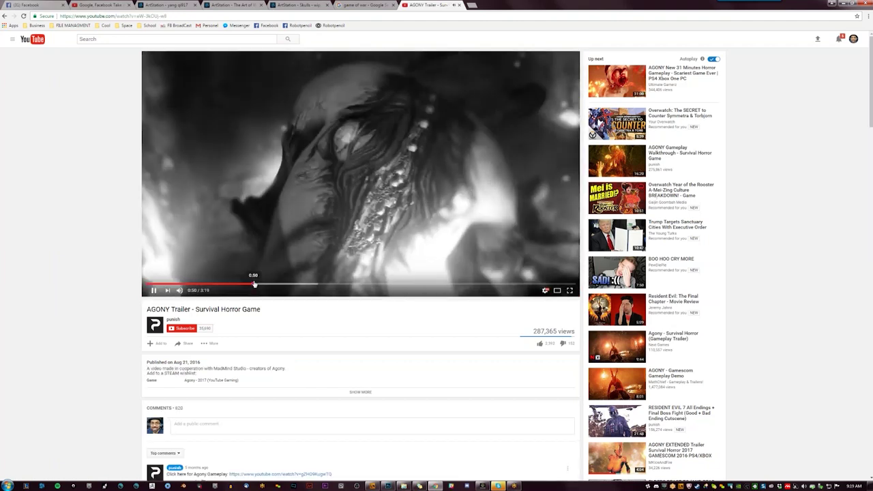
{"action": "left_click", "coordinate": [301, 284]}
{"action": "key", "text": "l"}
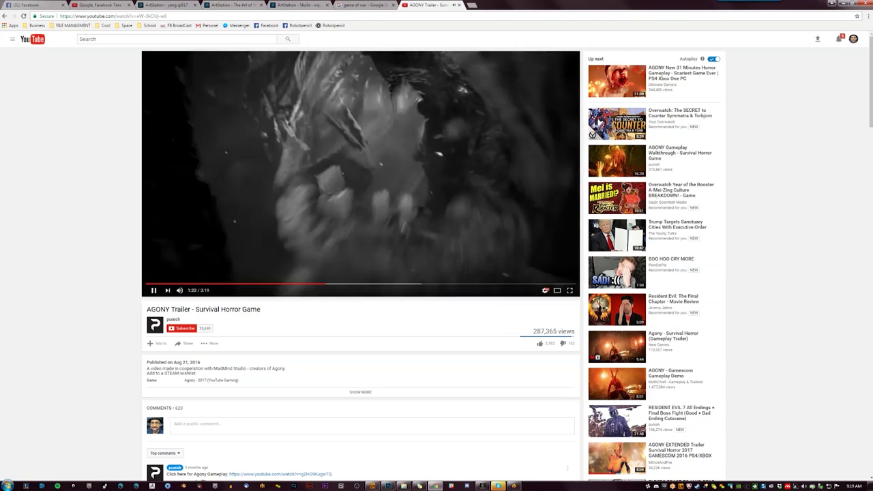
{"action": "left_click", "coordinate": [411, 284]}
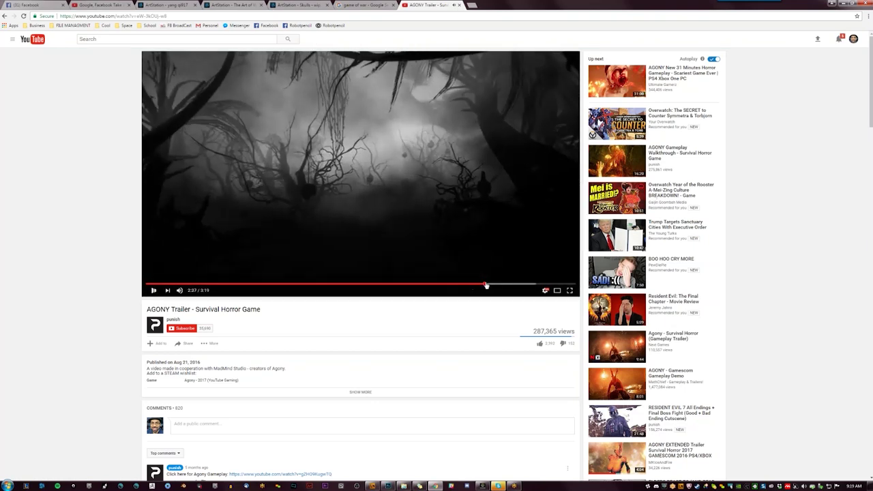
{"action": "left_click", "coordinate": [485, 285]}
{"action": "left_click", "coordinate": [514, 284]}
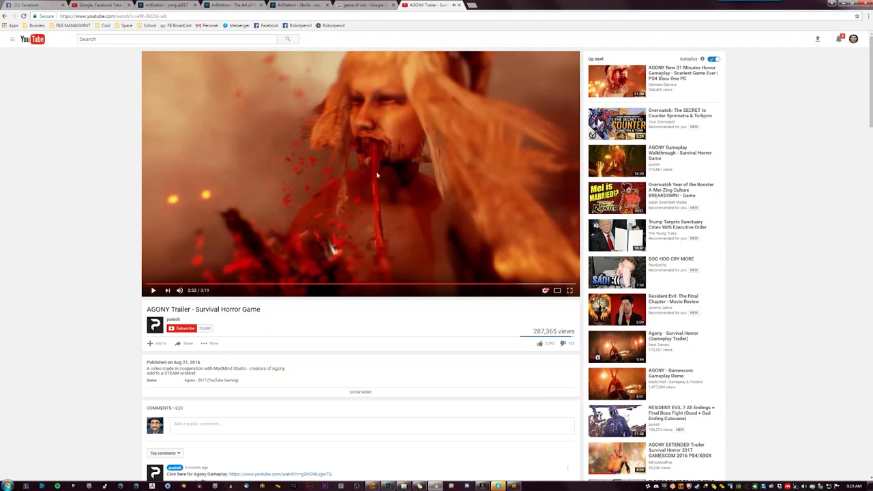
Step: Search YouTube for 'agony gameplay', open the Official Kickstarter Gameplay video and pause near 3:57
{"action": "left_click", "coordinate": [171, 39]}
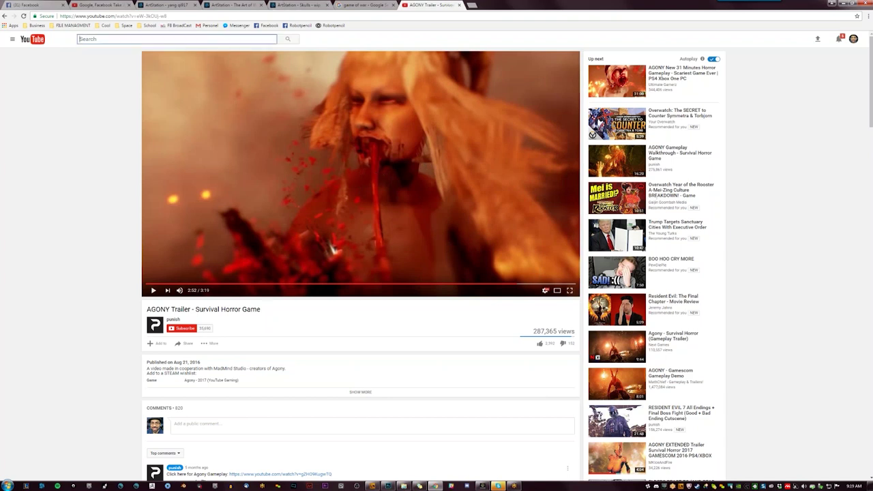
{"action": "type", "text": "agony gameplay"}
{"action": "key", "text": "Return"}
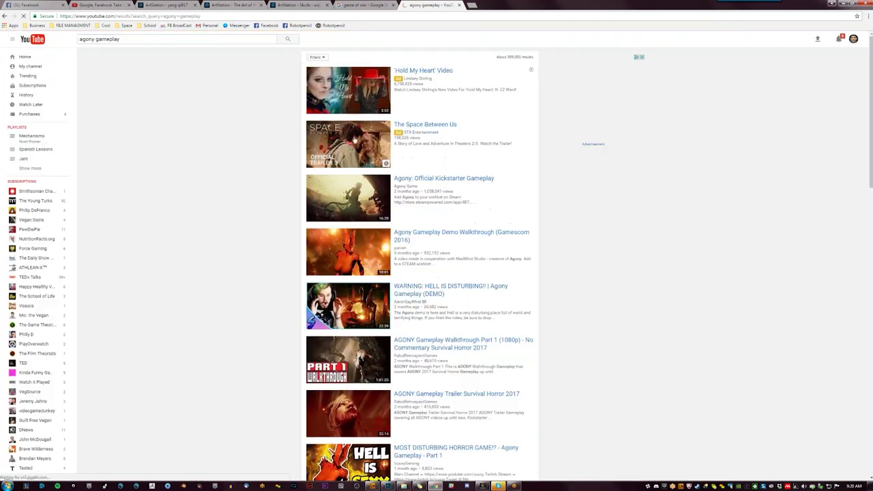
{"action": "left_click", "coordinate": [451, 184]}
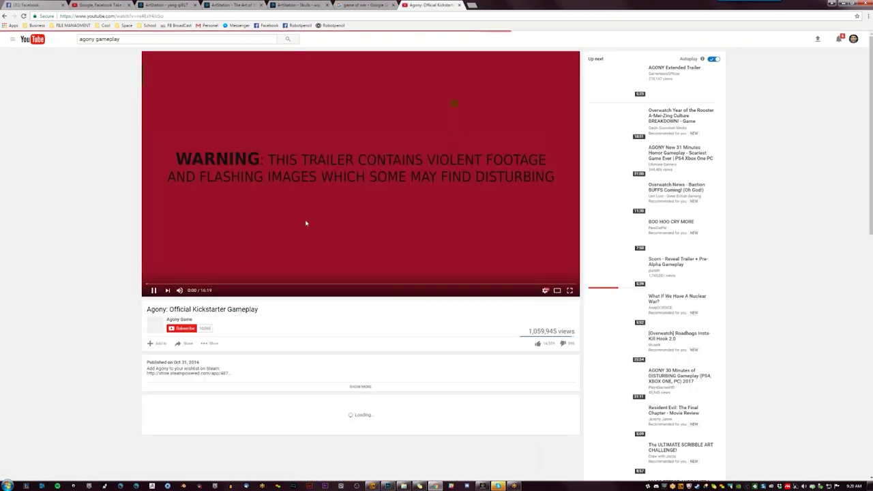
{"action": "left_click", "coordinate": [178, 285]}
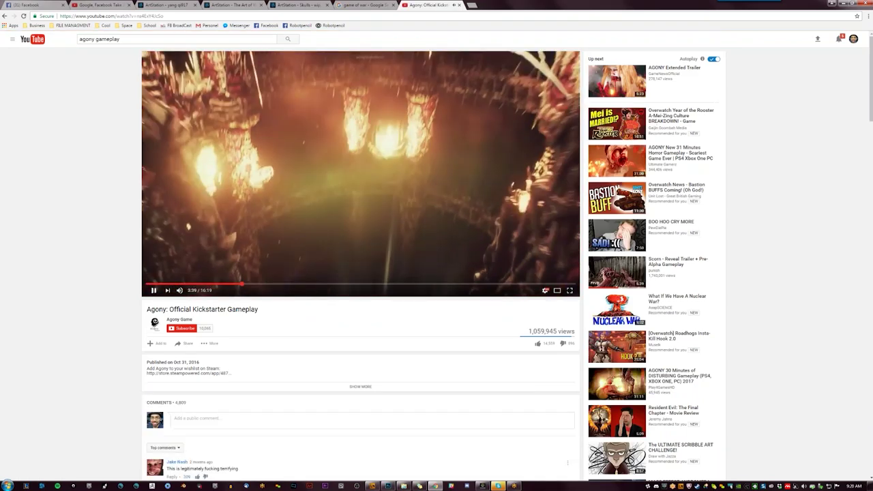
{"action": "left_click", "coordinate": [250, 285]}
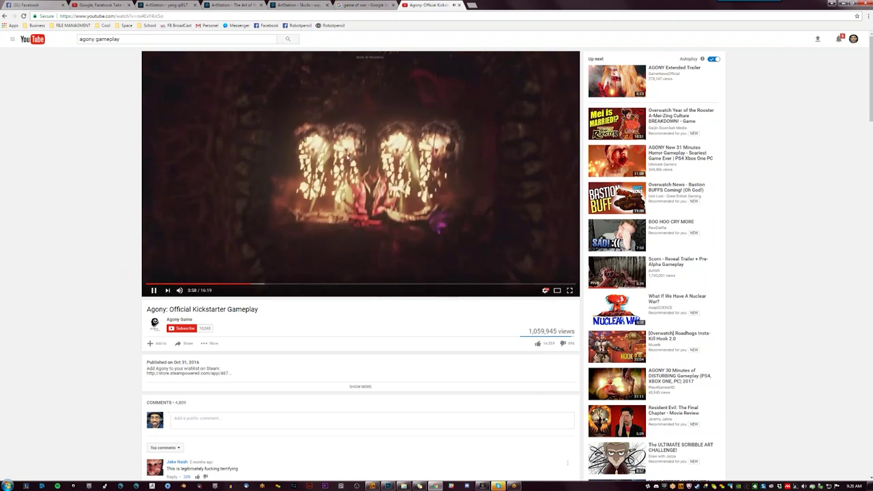
{"action": "left_click", "coordinate": [361, 171]}
Step: Copy the gameplay video's URL and paste it into the Skype chat message
{"action": "left_click", "coordinate": [109, 15]}
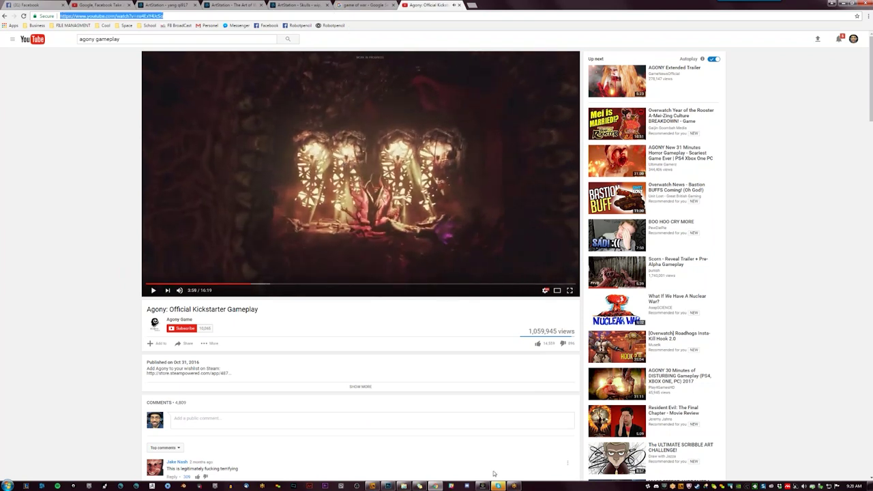
{"action": "left_click", "coordinate": [498, 486]}
{"action": "type", "text": "https://www.youtube.com/watch?v=ns4ExY4JcSo"}
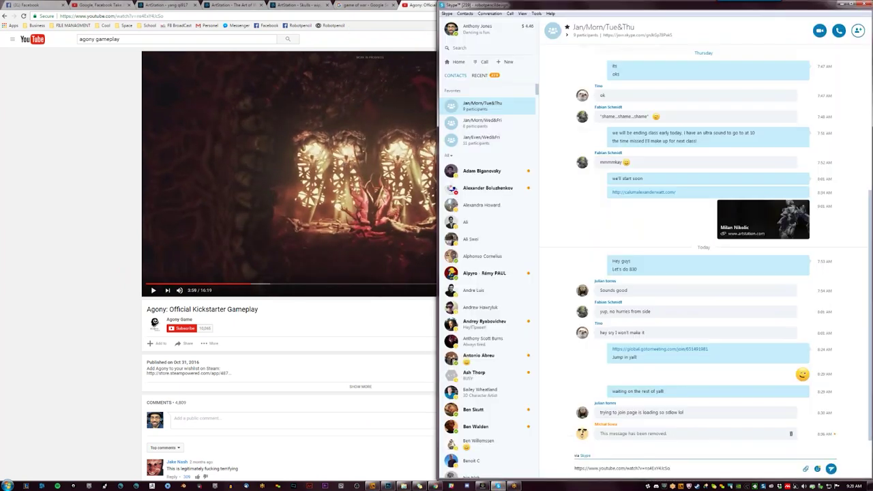
Step: Send the gameplay link, then open the Scorn reveal trailer and copy its URL
{"action": "key", "text": "Return"}
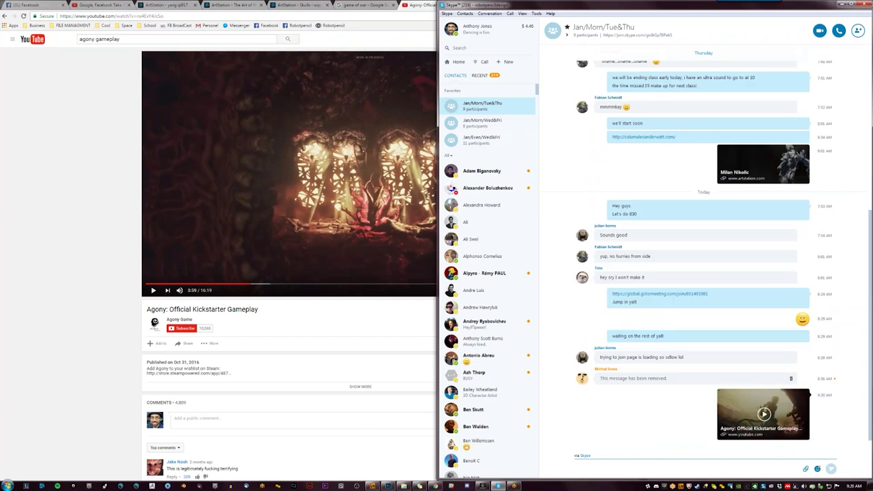
{"action": "left_click", "coordinate": [841, 5]}
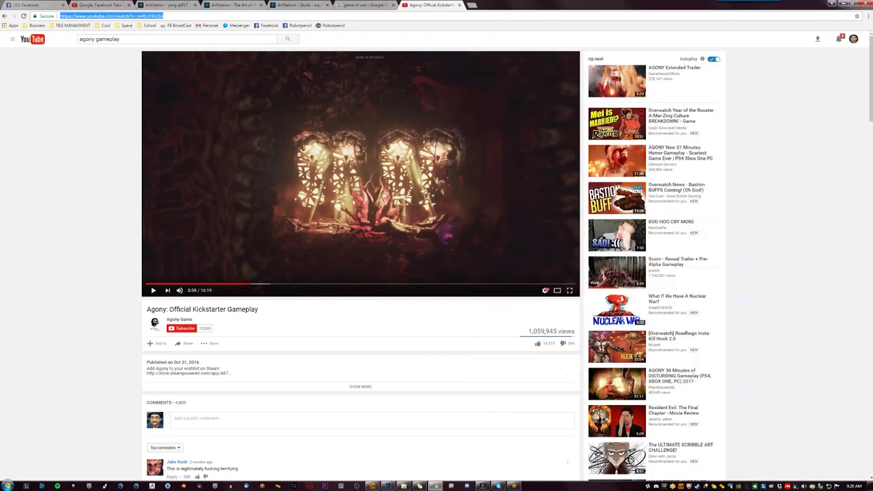
{"action": "left_click", "coordinate": [682, 266]}
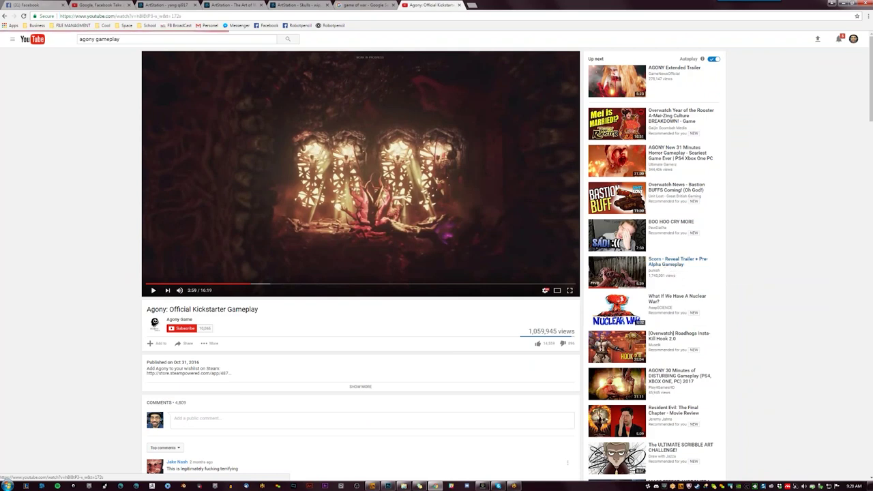
{"action": "key", "text": "ctrl+l"}
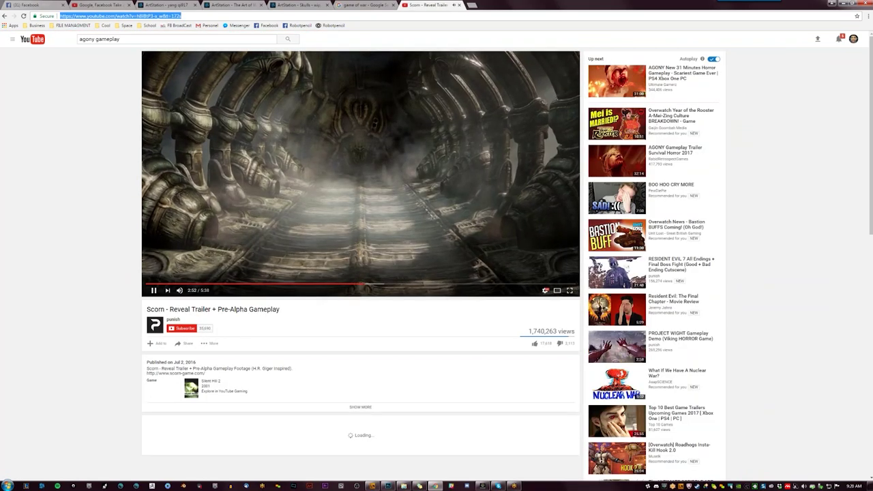
{"action": "left_click", "coordinate": [361, 176]}
Step: Paste and send the Scorn link in the Skype group, then hide the browser
{"action": "left_click", "coordinate": [498, 485]}
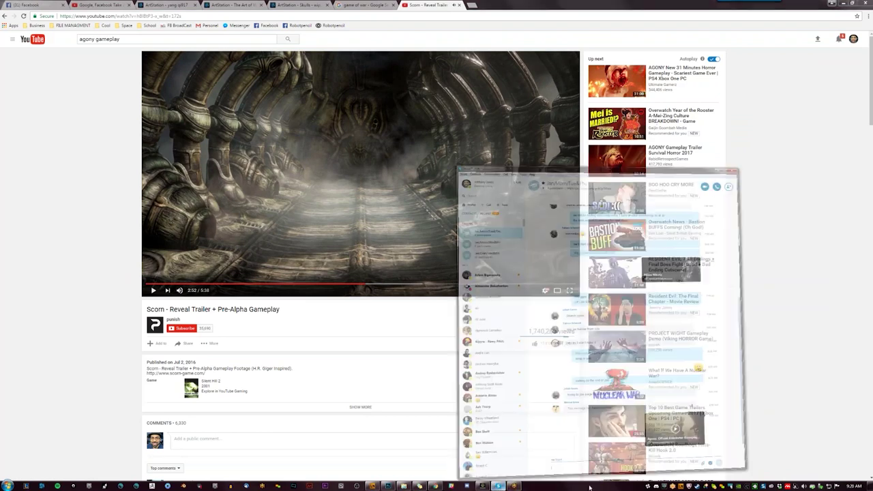
{"action": "key", "text": "ctrl+v"}
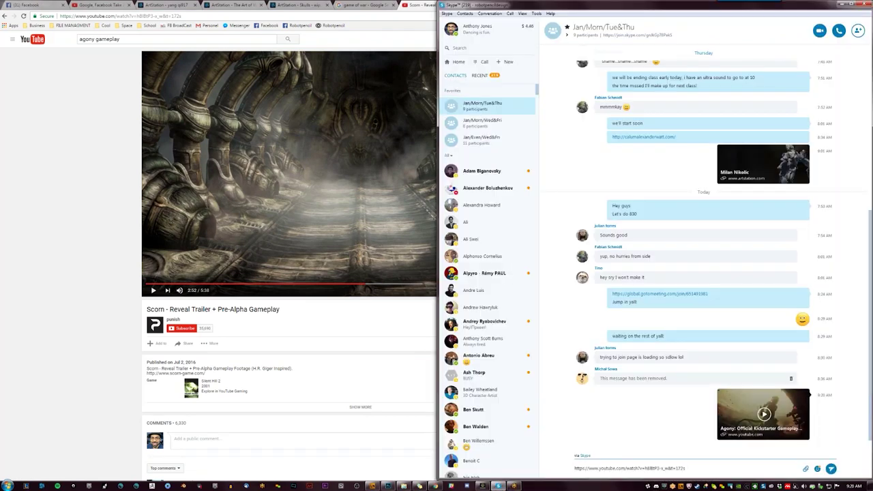
{"action": "key", "text": "Return"}
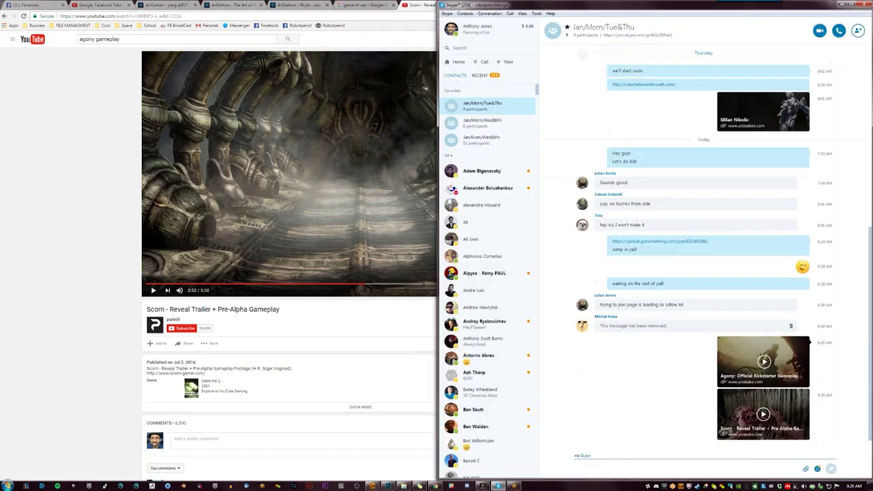
{"action": "left_click", "coordinate": [62, 311]}
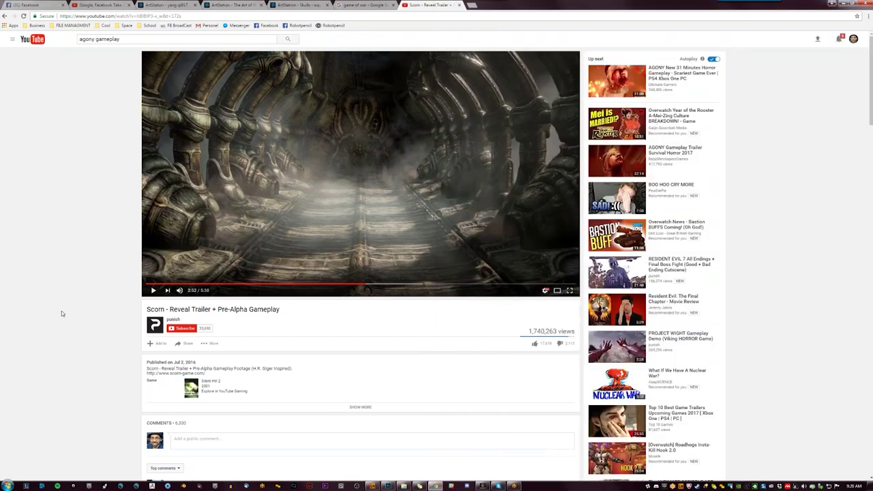
{"action": "left_click", "coordinate": [843, 3]}
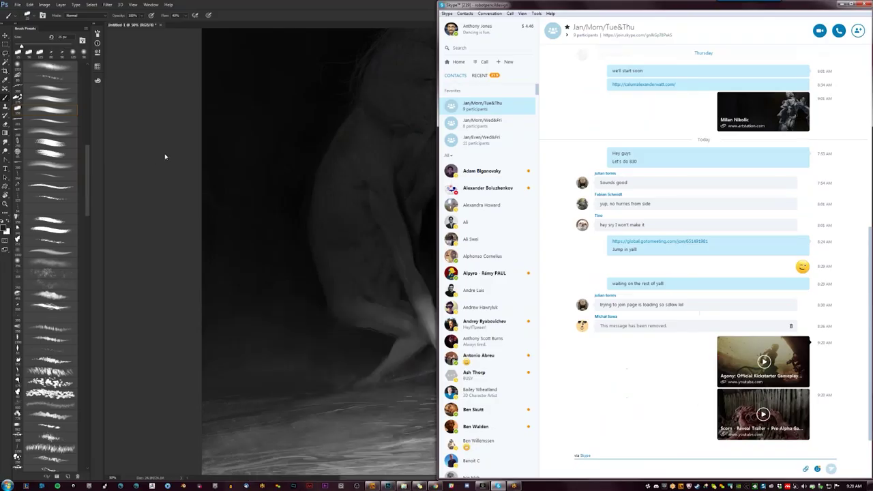
Step: Return to Photoshop, set the brush to 30 px and zoom in on the creature's head
{"action": "left_click", "coordinate": [157, 155]}
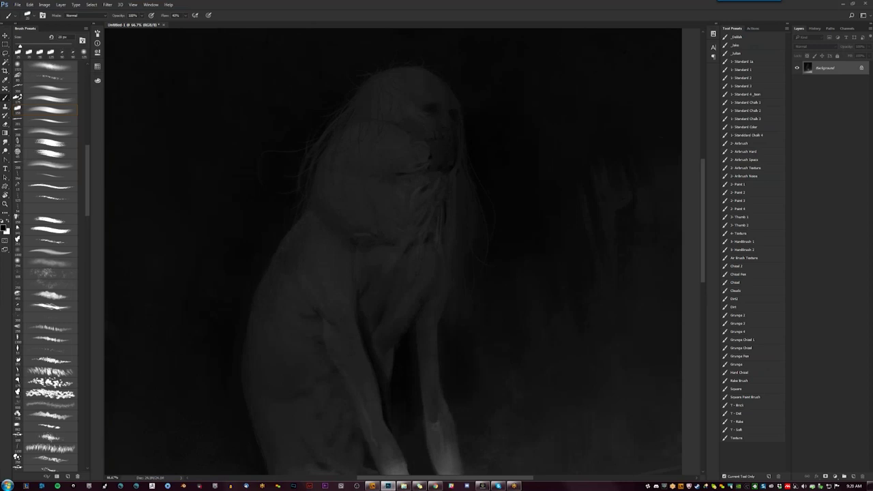
{"action": "key", "text": "bracketright"}
{"action": "key", "text": "bracketright"}
{"action": "key", "text": "z"}
{"action": "left_click", "coordinate": [440, 216], "text": "alt"}
{"action": "left_click", "coordinate": [439, 215], "text": "alt"}
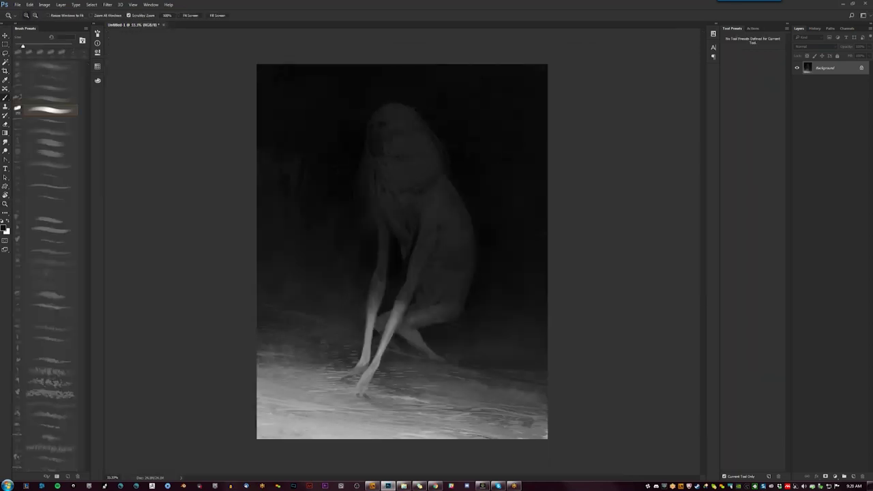
{"action": "left_click", "coordinate": [372, 164]}
{"action": "left_click", "coordinate": [373, 157]}
{"action": "key", "text": "b"}
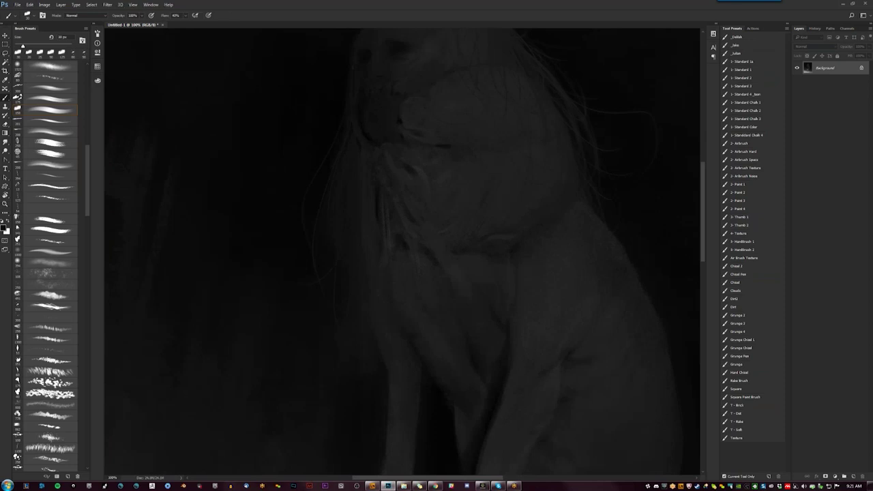
Step: Sample a lighter grey, resize the brush to 8–15 px and swap to the lighter colour
{"action": "left_click", "coordinate": [412, 109], "text": "alt"}
{"action": "key", "text": "bracketleft"}
{"action": "key", "text": "bracketleft"}
{"action": "key", "text": "bracketleft"}
{"action": "key", "text": "bracketleft"}
{"action": "key", "text": "bracketright"}
{"action": "key", "text": "bracketright"}
{"action": "key", "text": "bracketright"}
{"action": "key", "text": "bracketleft"}
{"action": "key", "text": "z"}
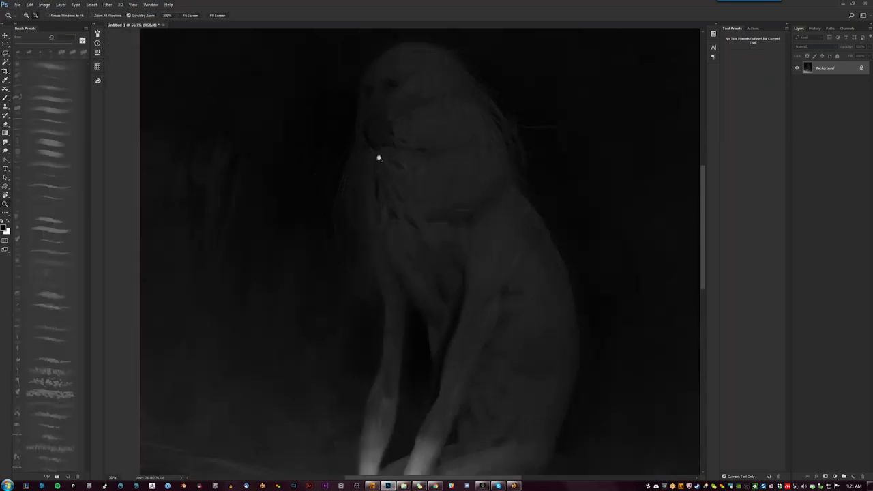
{"action": "key", "text": "ctrl+minus"}
{"action": "key", "text": "ctrl+minus"}
{"action": "key", "text": "ctrl+minus"}
{"action": "left_click", "coordinate": [430, 167]}
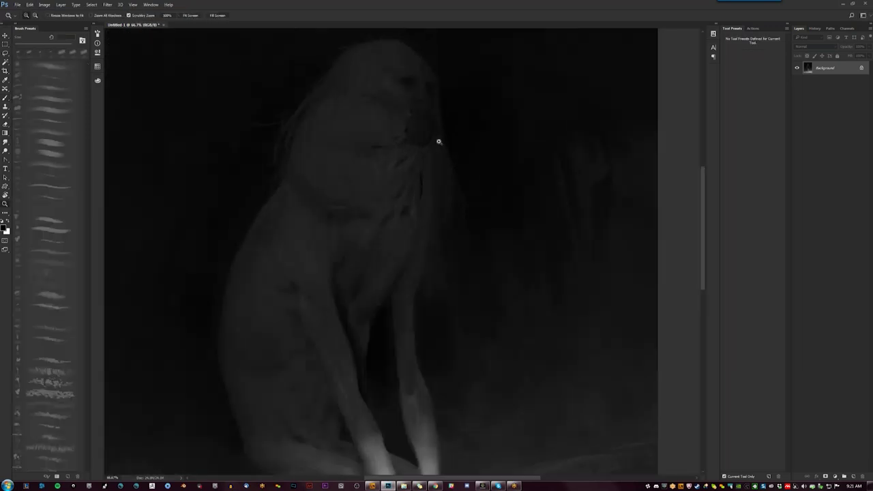
{"action": "key", "text": "b"}
{"action": "key", "text": "x"}
{"action": "key", "text": "period"}
{"action": "key", "text": "period"}
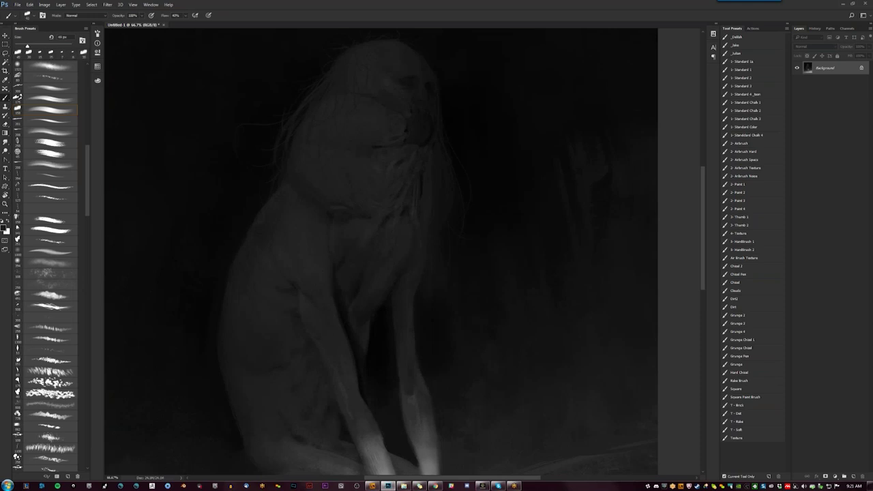
Step: Zoom in on the head, pick a 25 px hair brush preset, then view the whole painting
{"action": "key", "text": "z"}
{"action": "left_click", "coordinate": [427, 162], "text": "alt"}
{"action": "left_click", "coordinate": [426, 163]}
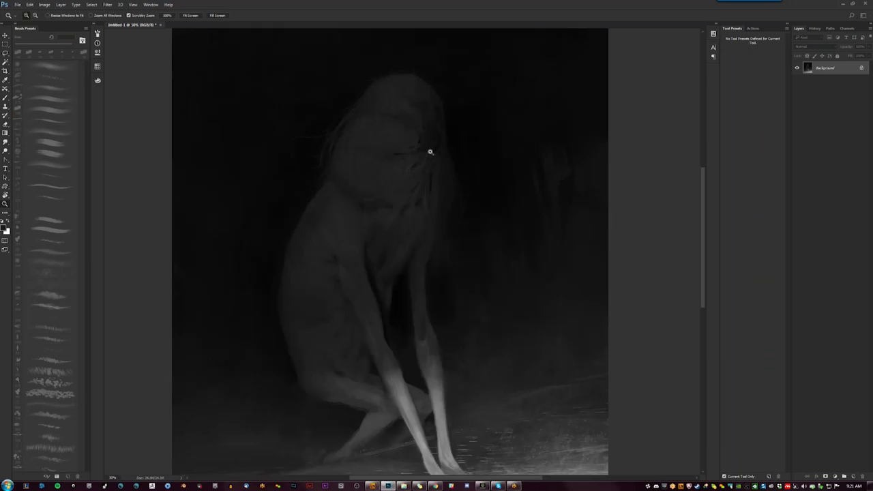
{"action": "left_click", "coordinate": [429, 146]}
{"action": "key", "text": "b"}
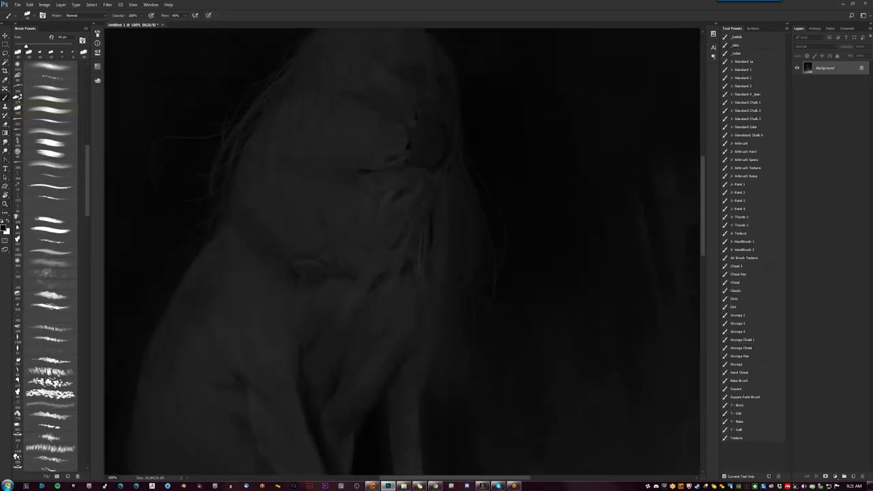
{"action": "key", "text": "period"}
{"action": "left_click", "coordinate": [29, 51]}
{"action": "key", "text": "z"}
{"action": "left_click", "coordinate": [425, 218], "text": "alt"}
{"action": "left_click", "coordinate": [424, 217], "text": "alt"}
{"action": "left_click", "coordinate": [424, 217], "text": "alt"}
{"action": "left_click", "coordinate": [424, 217]}
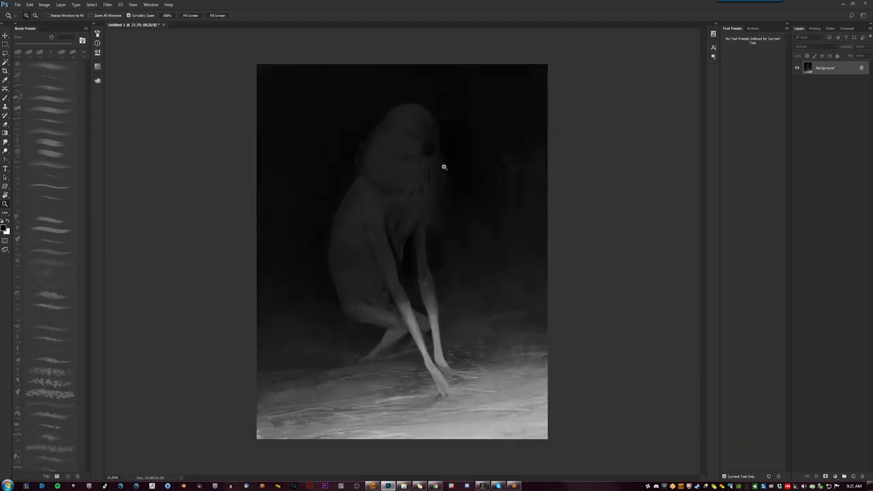
Step: Zoom to 200% on the creature's face, then flip the canvas horizontally to check it
{"action": "left_click", "coordinate": [444, 167]}
{"action": "left_click", "coordinate": [444, 167]}
{"action": "left_click", "coordinate": [444, 167]}
{"action": "left_click", "coordinate": [431, 91]}
{"action": "key", "text": "b"}
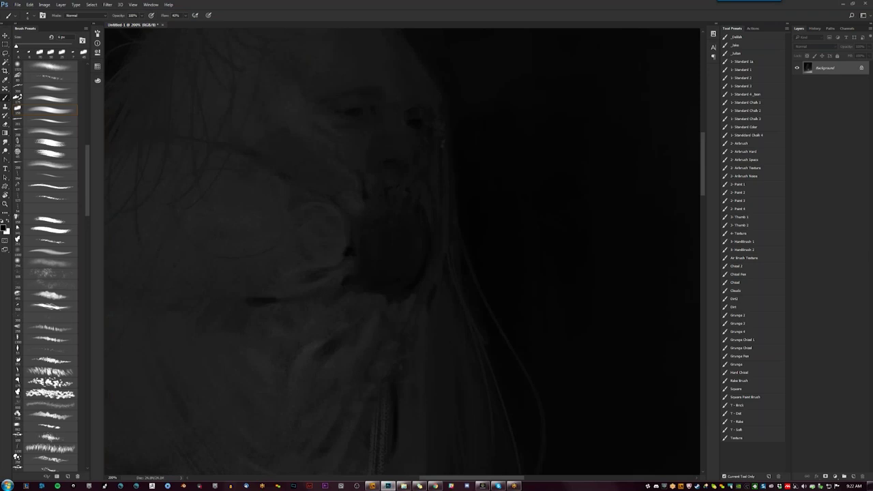
{"action": "key", "text": "z"}
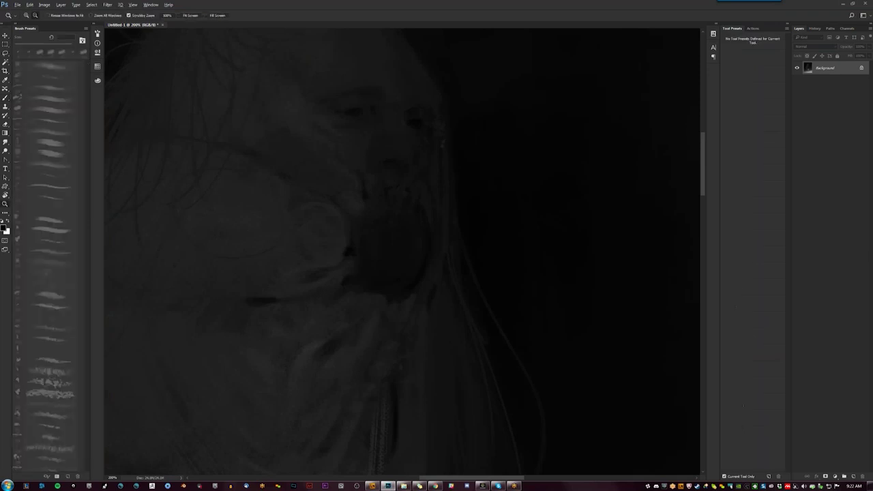
{"action": "left_click", "coordinate": [421, 170], "text": "alt"}
{"action": "key", "text": "ctrl+z"}
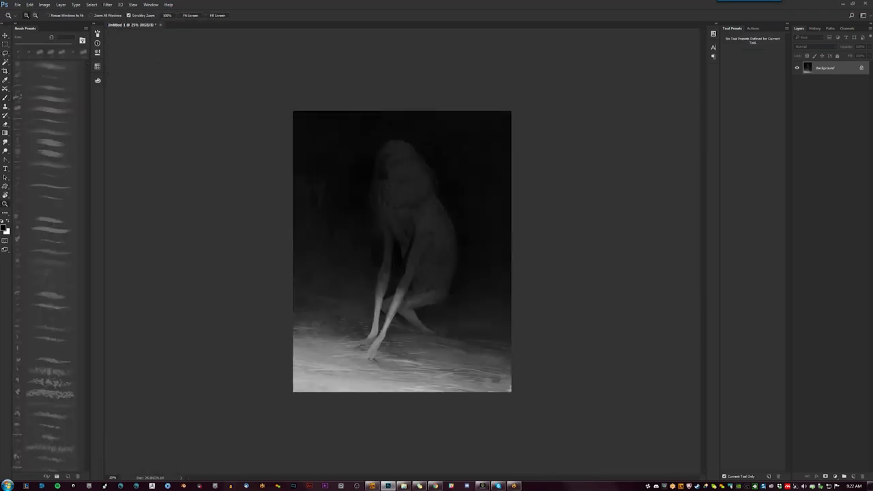
{"action": "left_click", "coordinate": [395, 281]}
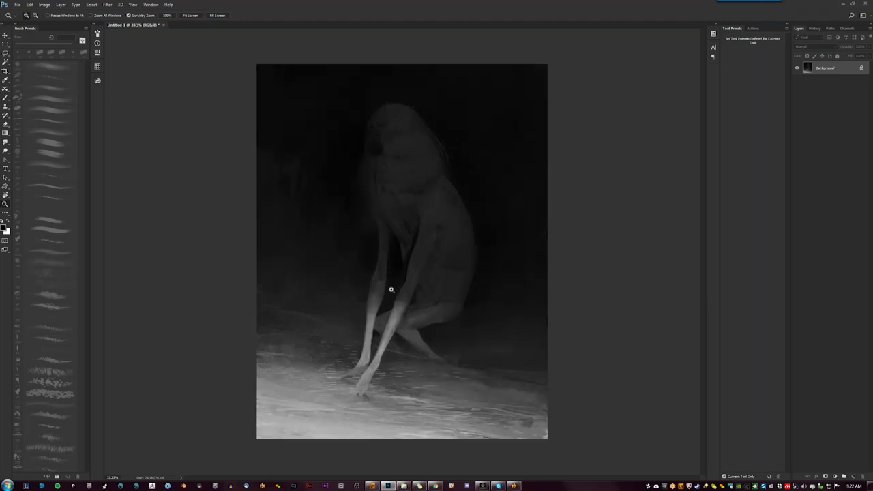
{"action": "key", "text": "b"}
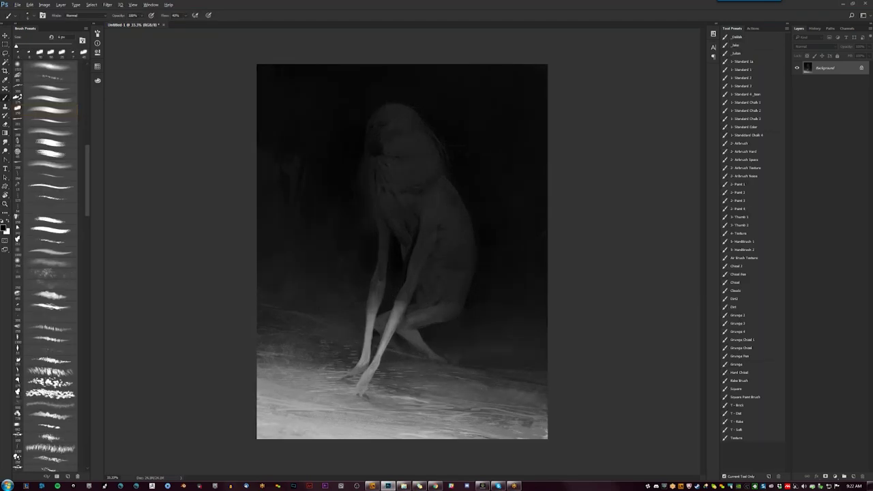
Step: Enlarge the brush to 30 px, sample a mid-grey from the painting, then switch to the browser
{"action": "key", "text": "bracketright"}
{"action": "key", "text": "bracketright"}
{"action": "key", "text": "bracketright"}
{"action": "key", "text": "d"}
{"action": "key", "text": "x"}
{"action": "key", "text": "d"}
{"action": "key", "text": "x"}
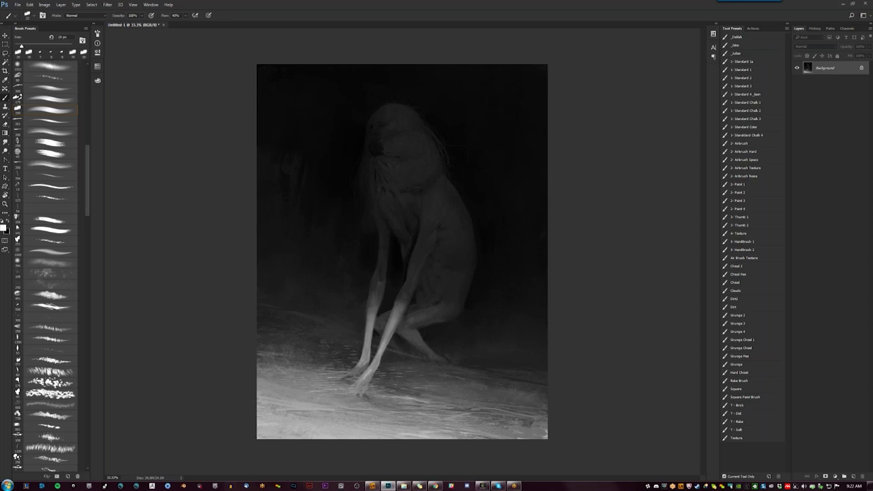
{"action": "left_click", "coordinate": [372, 364], "text": "alt"}
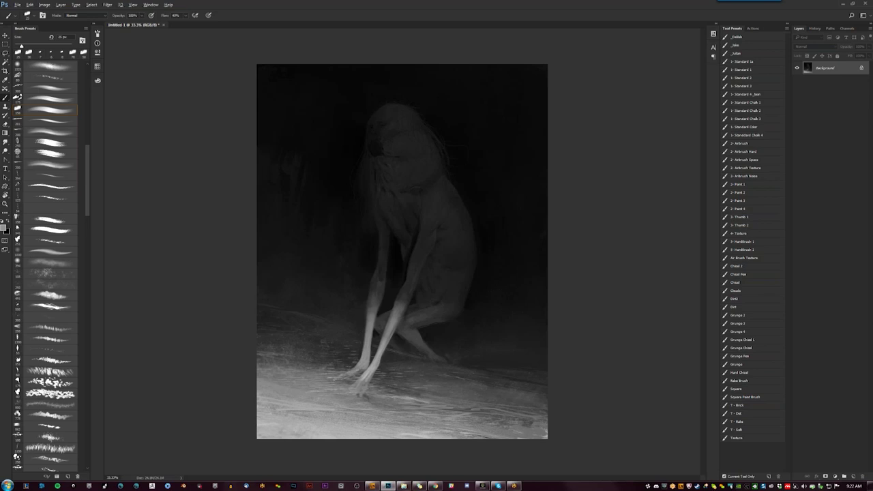
{"action": "key", "text": "alt+Tab"}
{"action": "key", "text": "alt+Tab"}
{"action": "left_click", "coordinate": [437, 486]}
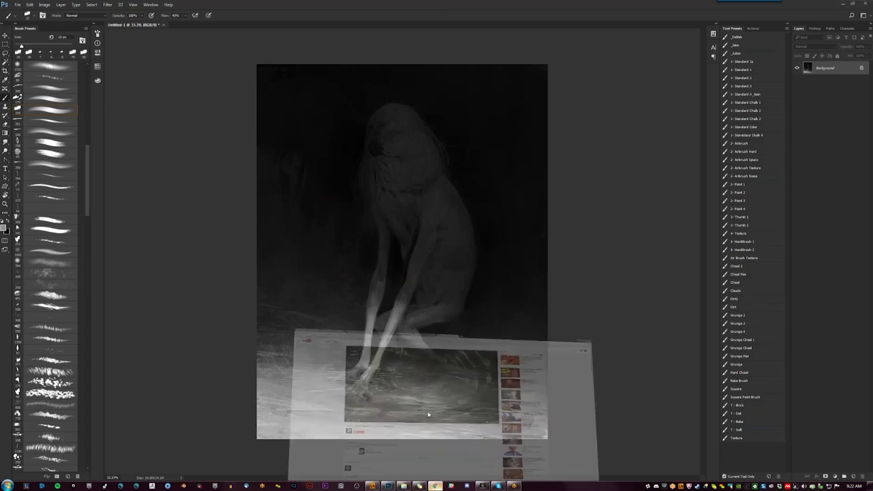
Step: Go to ArtStation and show your profile's liked artworks
{"action": "left_click", "coordinate": [205, 16]}
{"action": "type", "text": "artstation.com"}
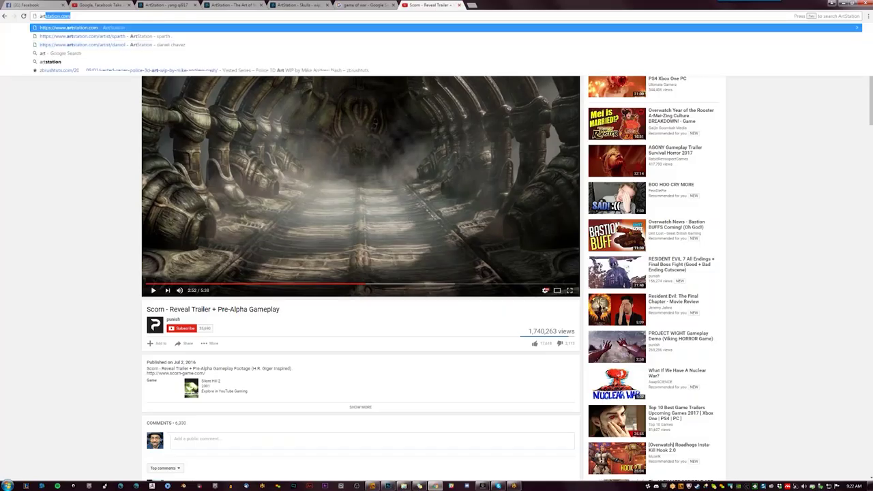
{"action": "left_click", "coordinate": [199, 30]}
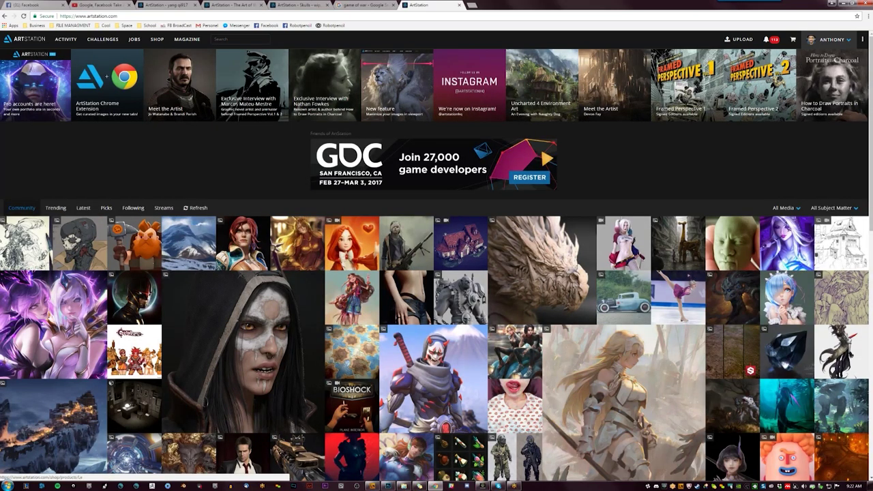
{"action": "scroll", "coordinate": [817, 53], "scroll_direction": "down", "scroll_amount": 1}
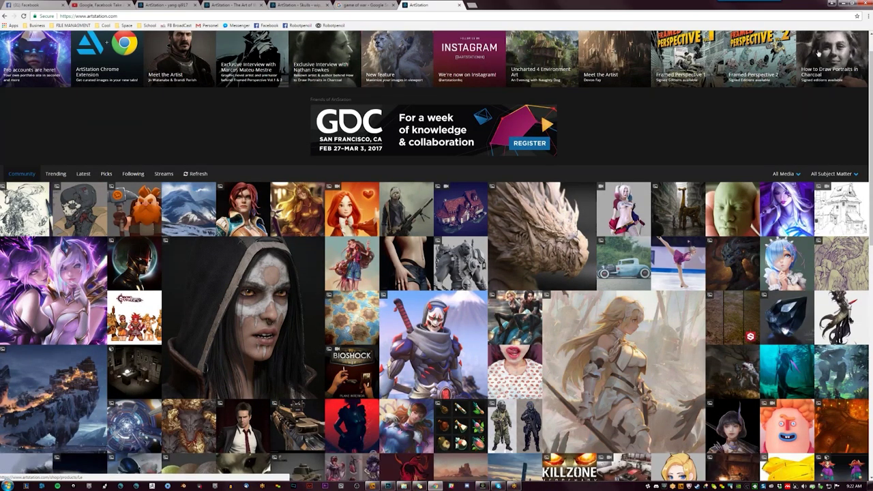
{"action": "scroll", "coordinate": [817, 53], "scroll_direction": "up", "scroll_amount": 1}
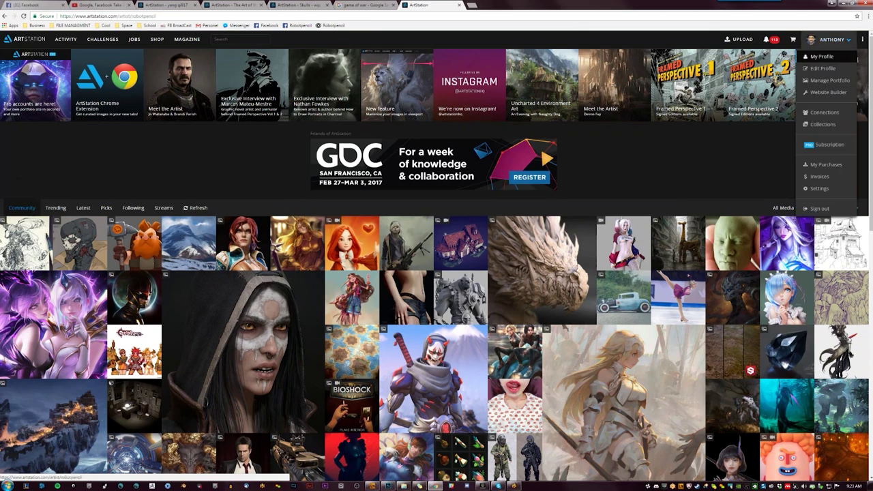
{"action": "mouse_move", "coordinate": [828, 39]}
{"action": "left_click", "coordinate": [825, 63]}
{"action": "left_click", "coordinate": [485, 167]}
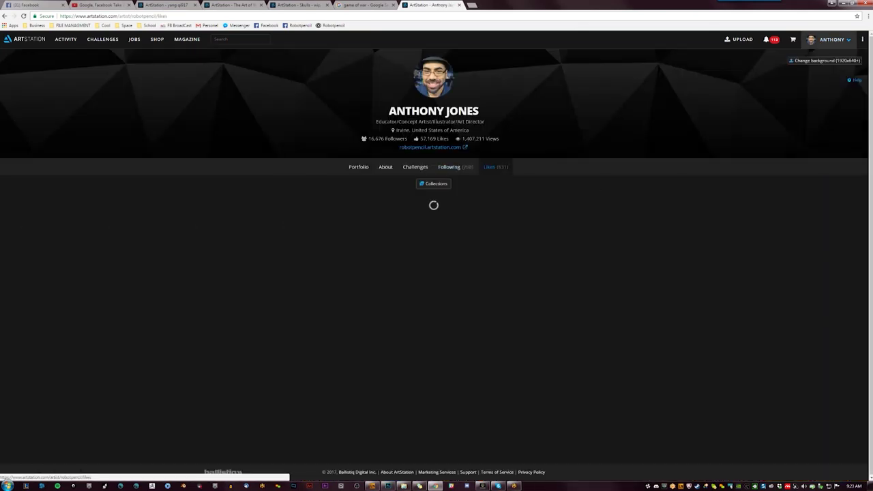
Step: Open the Dishonored 2 artwork and step through likes, returning to The Moth King
{"action": "scroll", "coordinate": [477, 205], "scroll_direction": "down", "scroll_amount": 1}
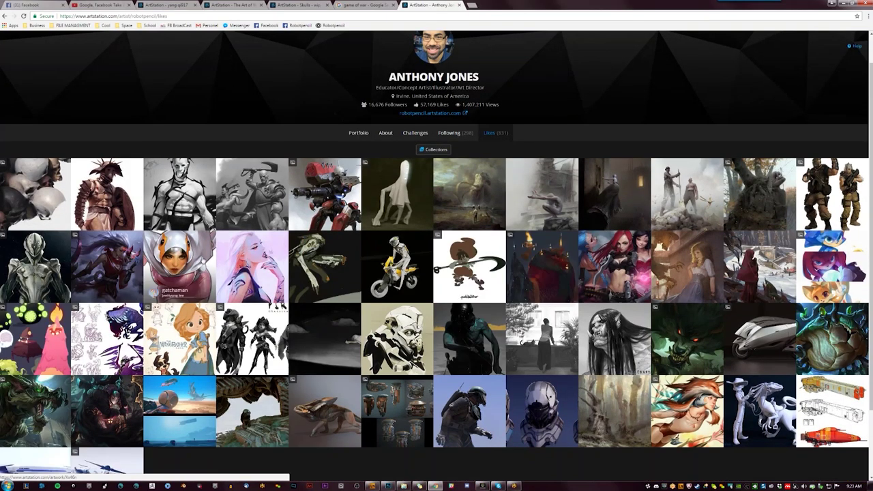
{"action": "left_click", "coordinate": [488, 191]}
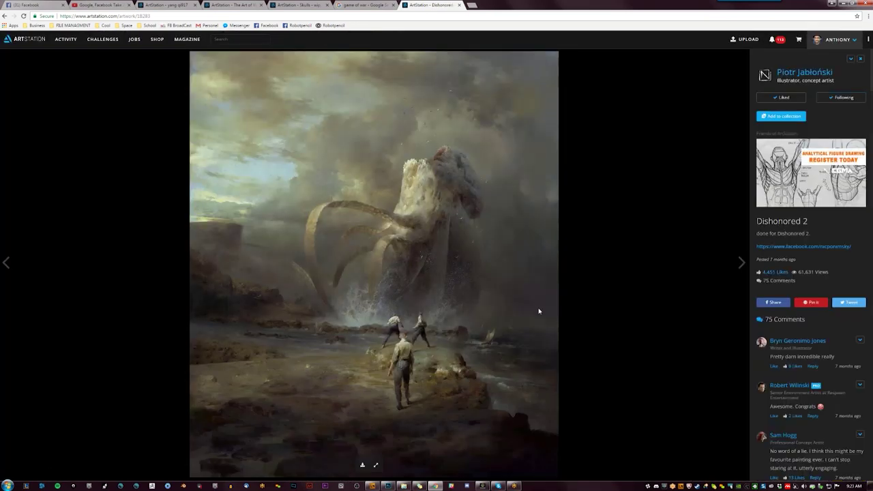
{"action": "left_click", "coordinate": [742, 263]}
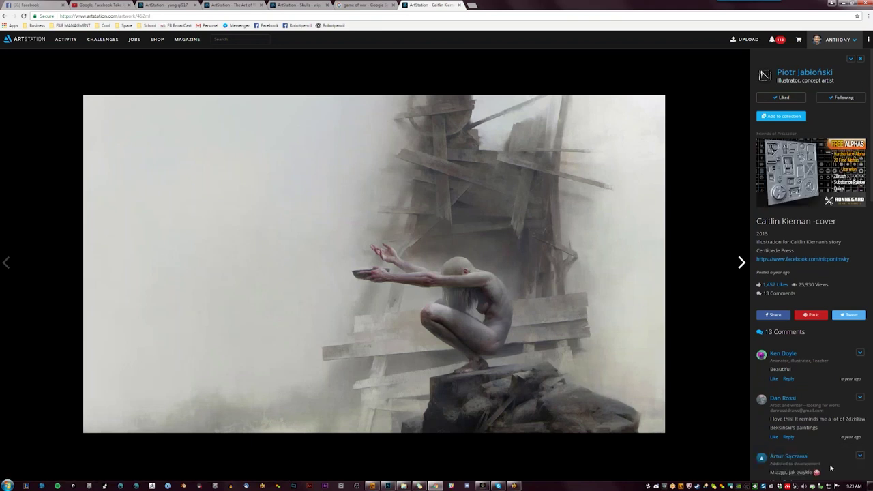
{"action": "left_click", "coordinate": [741, 263]}
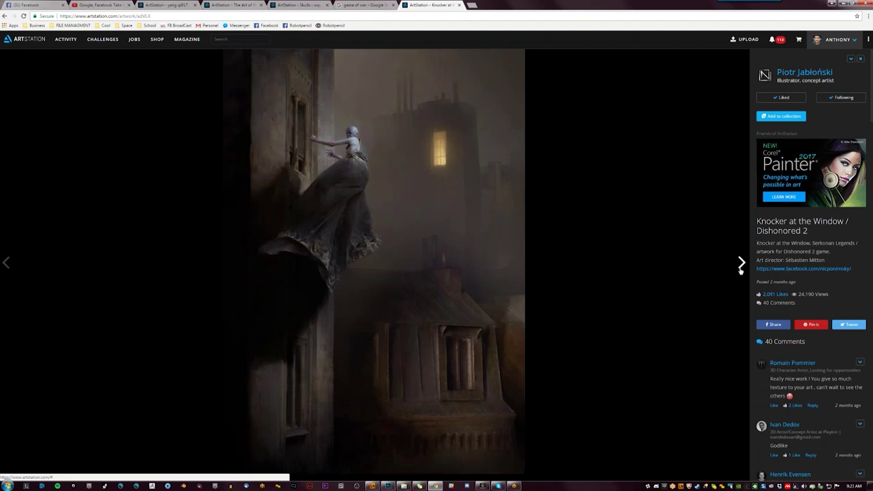
{"action": "left_click", "coordinate": [741, 264]}
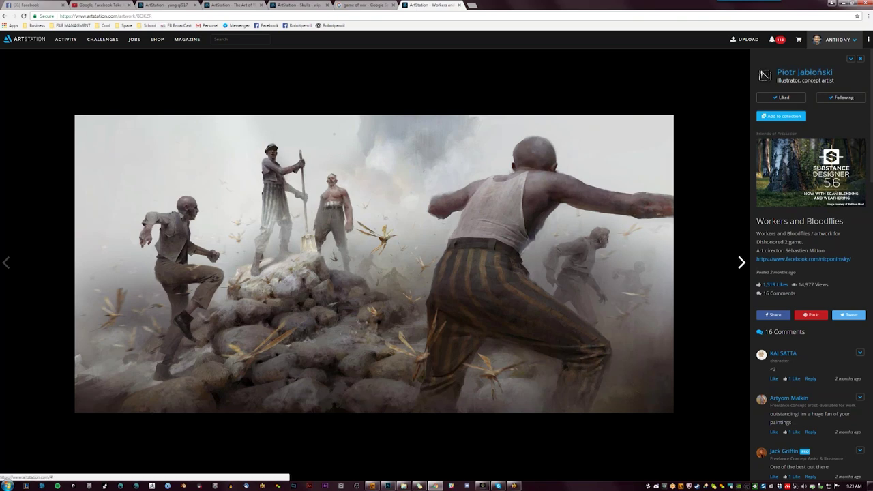
{"action": "left_click", "coordinate": [741, 263]}
{"action": "left_click", "coordinate": [735, 263]}
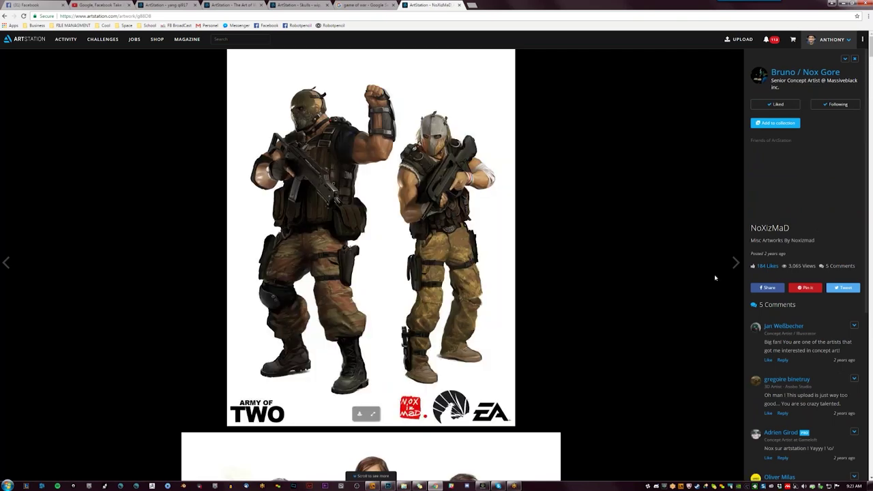
{"action": "scroll", "coordinate": [710, 282], "scroll_direction": "down", "scroll_amount": 3}
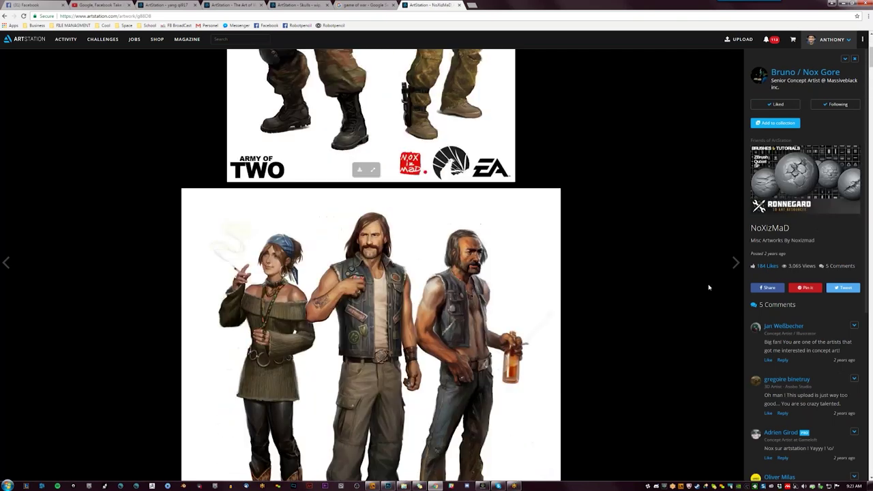
{"action": "scroll", "coordinate": [164, 347], "scroll_direction": "up", "scroll_amount": 3}
{"action": "left_click", "coordinate": [5, 261]}
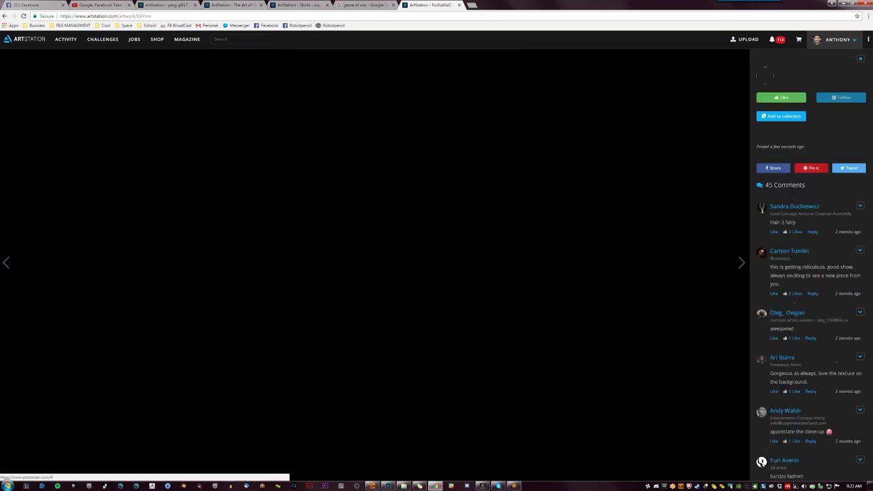
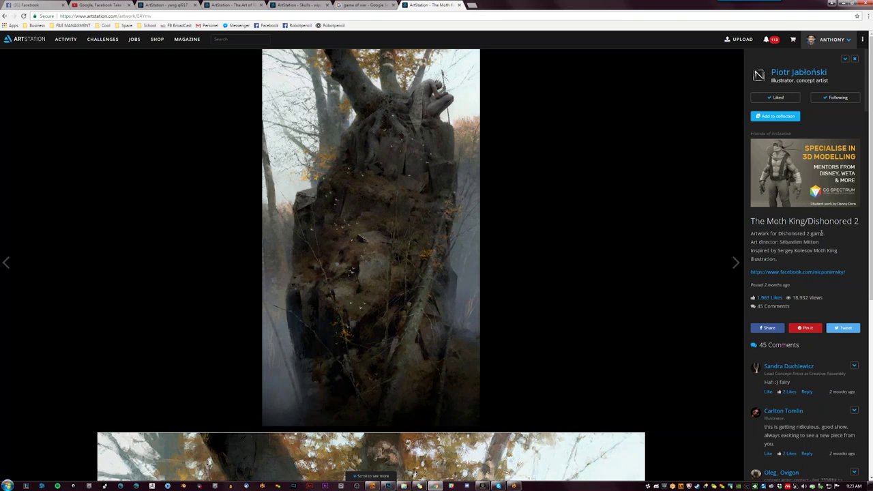
Step: Step back four artworks in the ArtStation portfolio to the Dishonored 2 seaside creature piece
{"action": "left_click", "coordinate": [6, 262]}
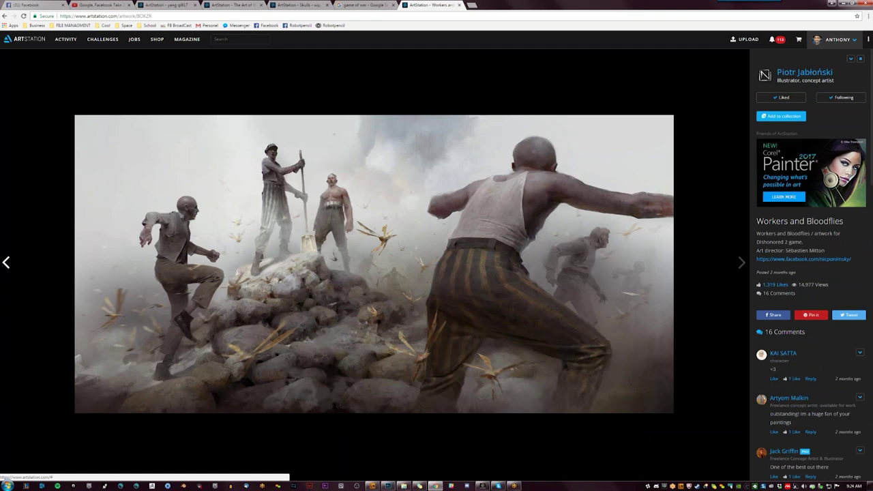
{"action": "left_click", "coordinate": [7, 263]}
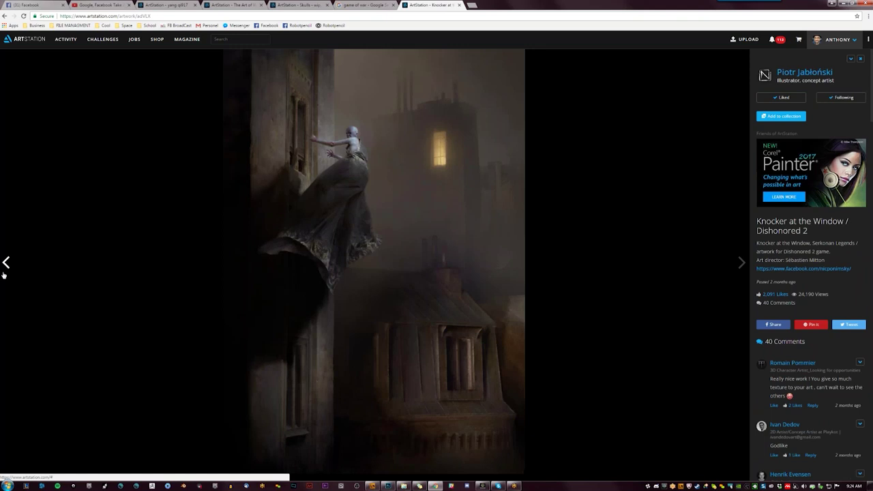
{"action": "left_click", "coordinate": [6, 263]}
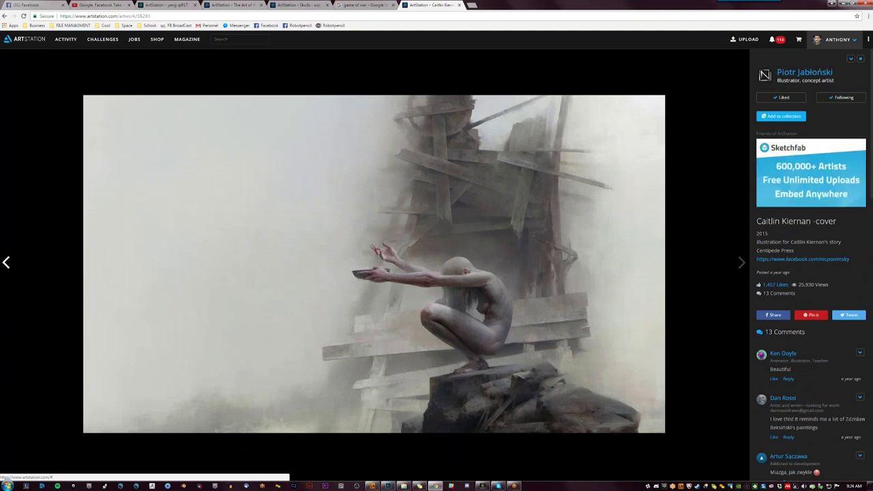
{"action": "left_click", "coordinate": [6, 262]}
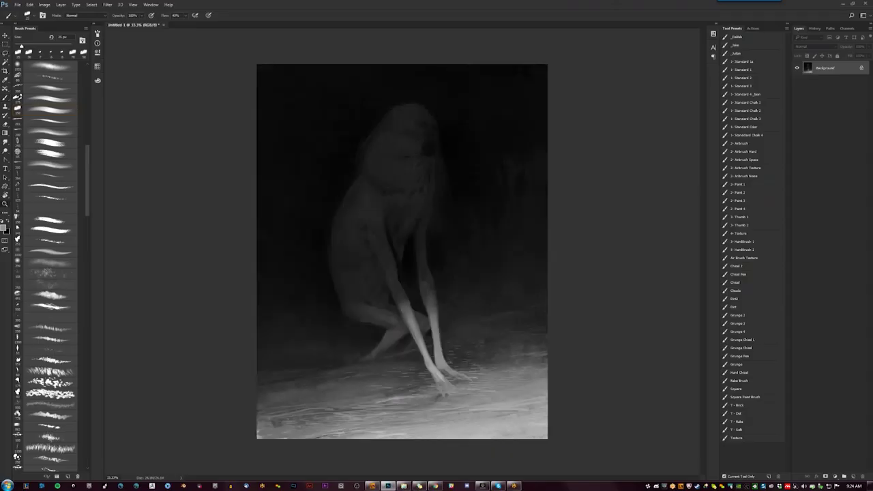
Step: Zoom in and paint finer detail on the creature's head with a smaller brush
{"action": "scroll", "coordinate": [424, 181], "scroll_direction": "up", "scroll_amount": 1}
{"action": "scroll", "coordinate": [425, 180], "scroll_direction": "up", "scroll_amount": 1}
{"action": "left_click_drag", "start_coordinate": [393, 78], "coordinate": [415, 146]}
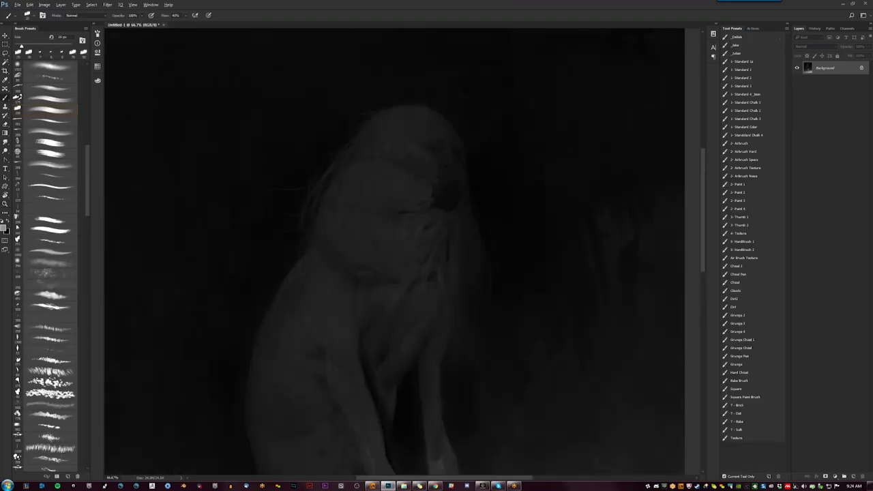
{"action": "key", "text": "comma"}
{"action": "key", "text": "z"}
{"action": "key", "text": "ctrl+minus"}
{"action": "key", "text": "ctrl+minus"}
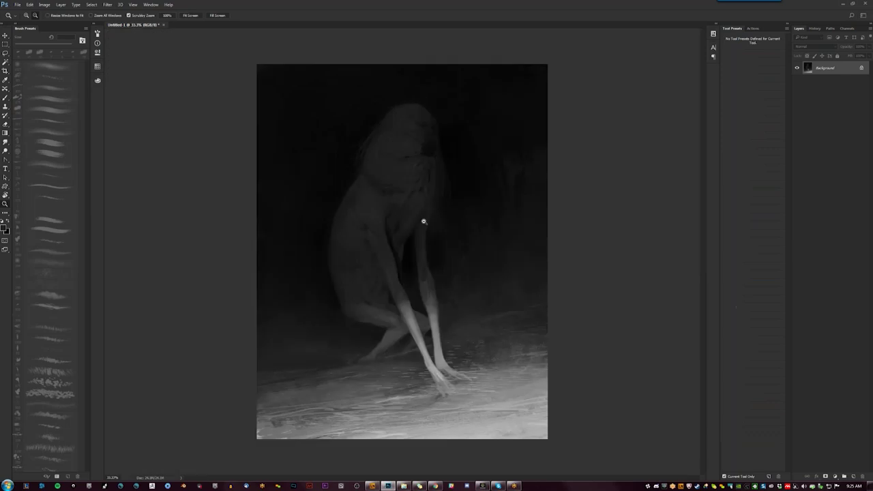
{"action": "left_click", "coordinate": [412, 191]}
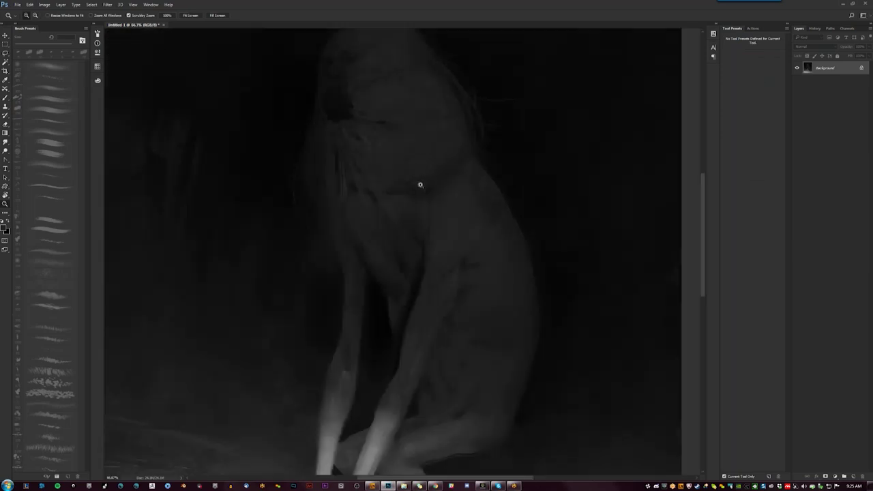
Step: Refine the head and dark mouth with a 15 px brush, checking the whole painting
{"action": "key", "text": "b"}
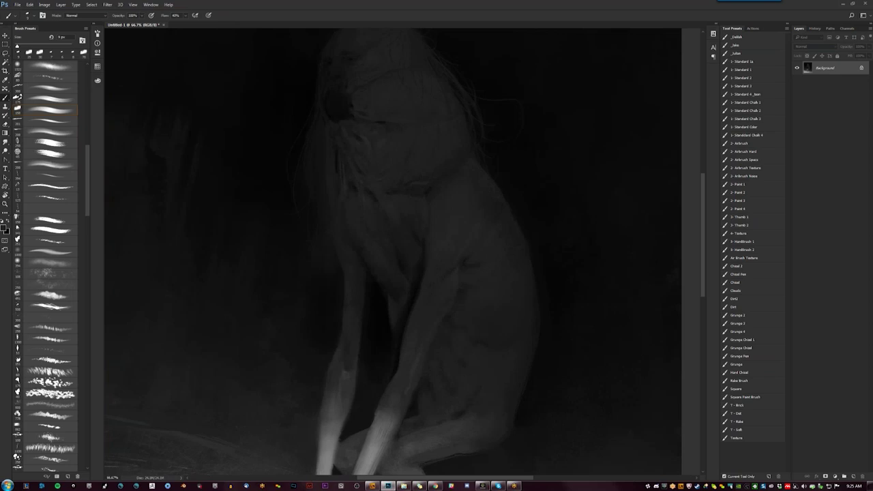
{"action": "key", "text": "bracketright"}
{"action": "key", "text": "bracketright"}
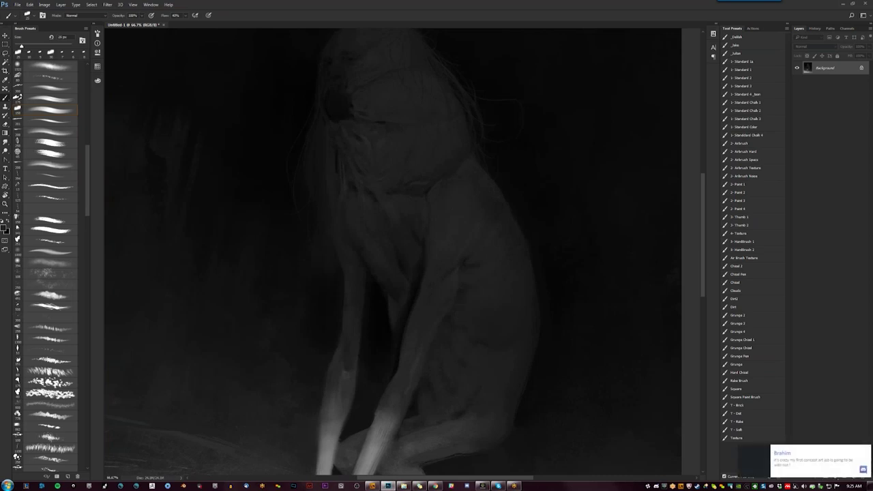
{"action": "key", "text": "z"}
{"action": "left_click", "coordinate": [438, 217], "text": "alt"}
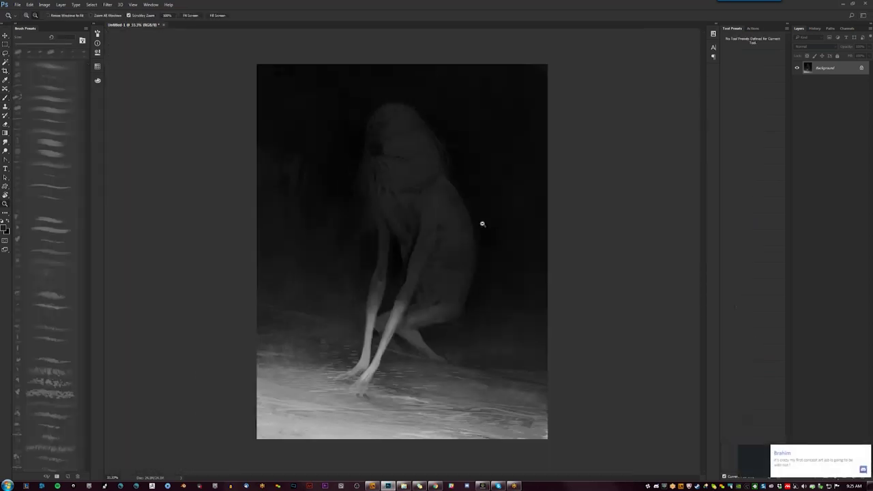
{"action": "left_click", "coordinate": [432, 236]}
{"action": "key", "text": "b"}
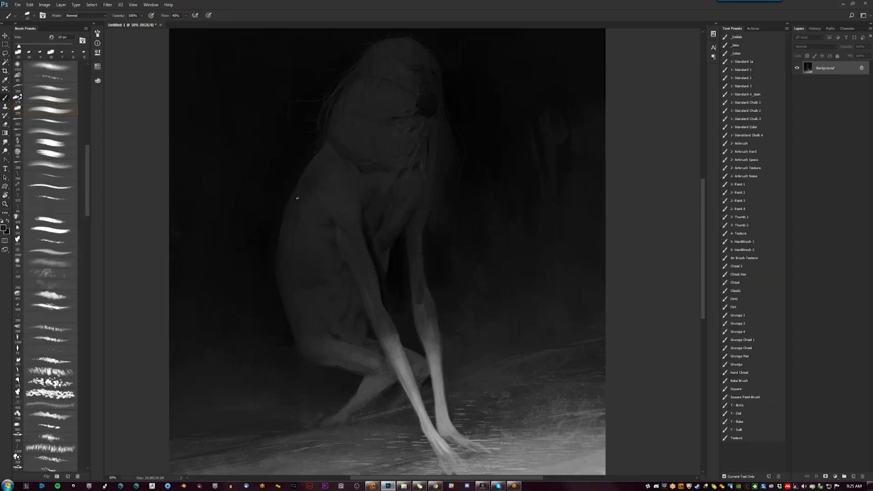
Step: Paint the creature's body with a new brush tip around 8 px in default black and white
{"action": "key", "text": "period"}
{"action": "key", "text": "bracketright"}
{"action": "key", "text": "bracketright"}
{"action": "key", "text": "bracketleft"}
{"action": "key", "text": "bracketleft"}
{"action": "key", "text": "bracketleft"}
{"action": "key", "text": "bracketleft"}
{"action": "key", "text": "bracketleft"}
{"action": "key", "text": "bracketright"}
{"action": "key", "text": "bracketright"}
{"action": "key", "text": "d"}
{"action": "key", "text": "bracketleft"}
{"action": "key", "text": "bracketleft"}
{"action": "key", "text": "bracketleft"}
{"action": "key", "text": "bracketright"}
{"action": "key", "text": "bracketright"}
{"action": "key", "text": "bracketright"}
Step: Mirror the canvas, sample a lighter grey, and build up fur with a 10 px brush
{"action": "key", "text": "h"}
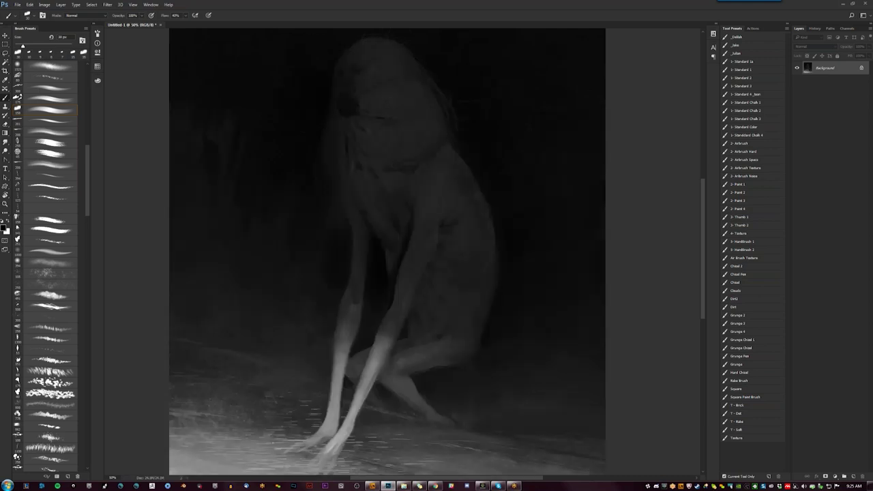
{"action": "left_click", "coordinate": [419, 214], "text": "alt"}
{"action": "key", "text": "period"}
{"action": "key", "text": "bracketleft"}
{"action": "key", "text": "bracketleft"}
{"action": "key", "text": "bracketleft"}
{"action": "key", "text": "ctrl+minus"}
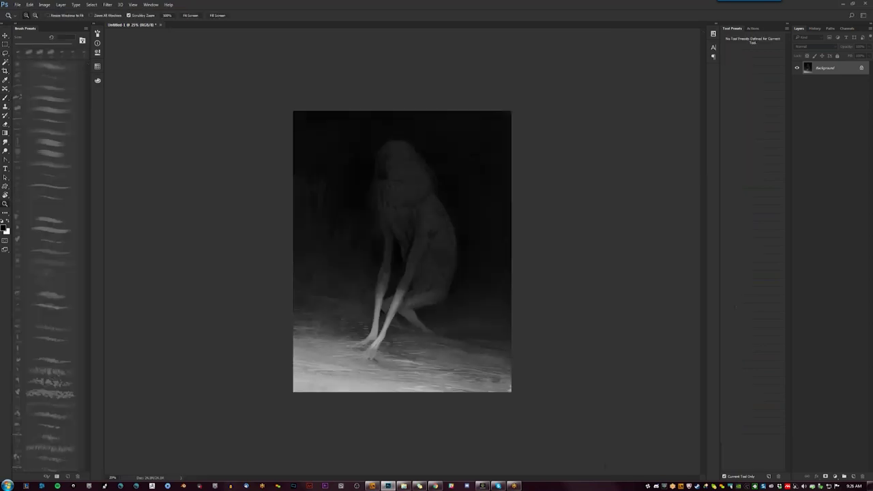
Step: Flip the canvas back and add torso texture with a roughly 20 px brush
{"action": "key", "text": "h"}
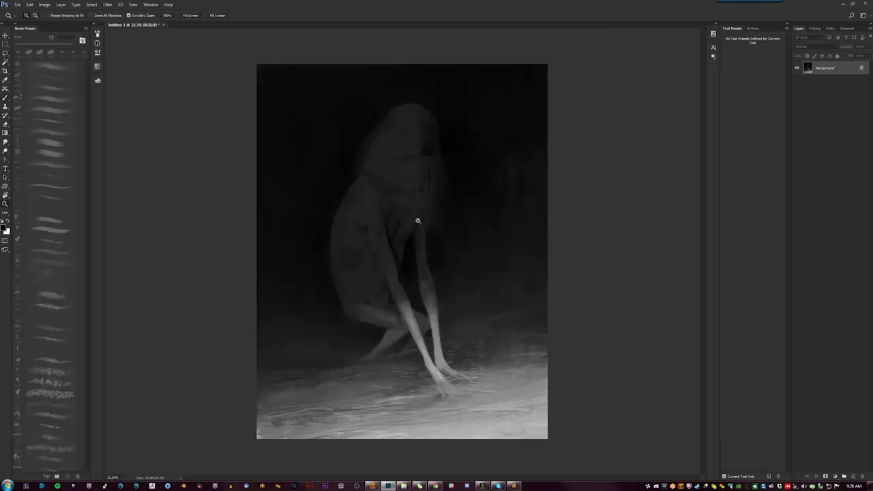
{"action": "key", "text": "ctrl+plus"}
{"action": "key", "text": "b"}
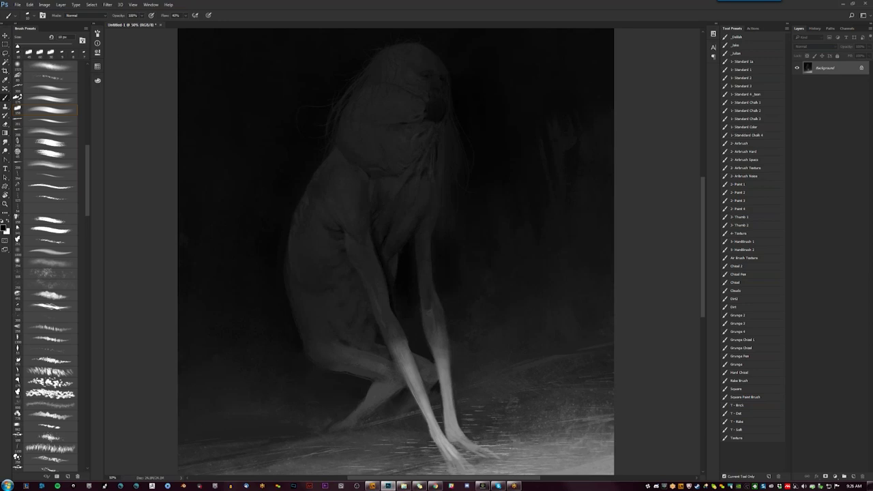
{"action": "key", "text": "bracketright"}
{"action": "key", "text": "bracketright"}
{"action": "key", "text": "bracketright"}
{"action": "key", "text": "bracketright"}
{"action": "key", "text": "bracketright"}
{"action": "key", "text": "z"}
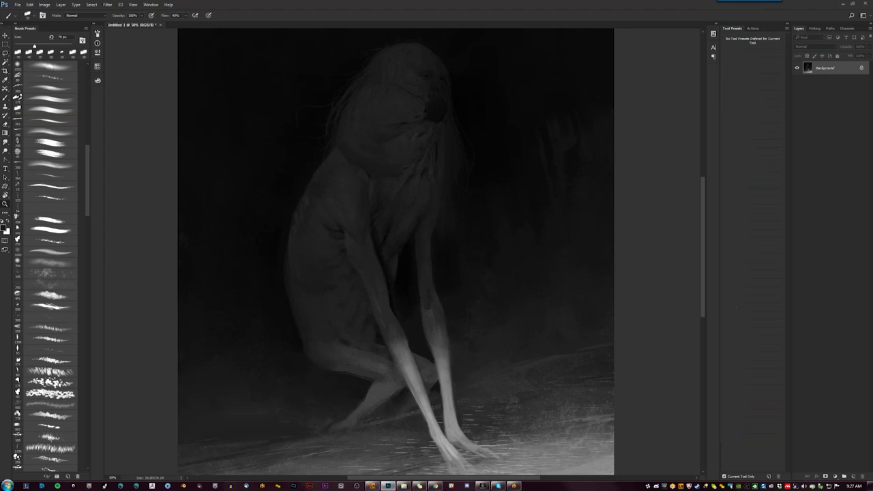
{"action": "left_click", "coordinate": [417, 233], "text": "alt"}
{"action": "left_click", "coordinate": [418, 233], "text": "alt"}
{"action": "left_click", "coordinate": [417, 233]}
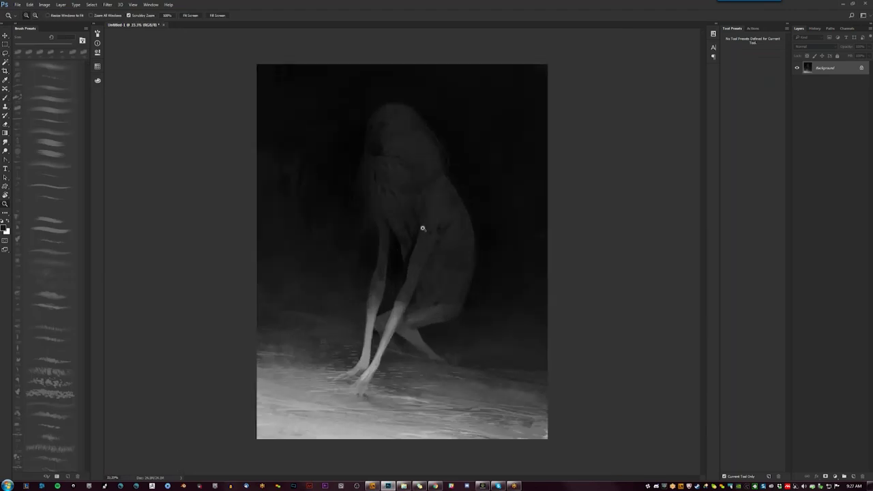
Step: Paint highlights on the hanging hair with brushes up to about 90 px, then review the full canvas
{"action": "key", "text": "b"}
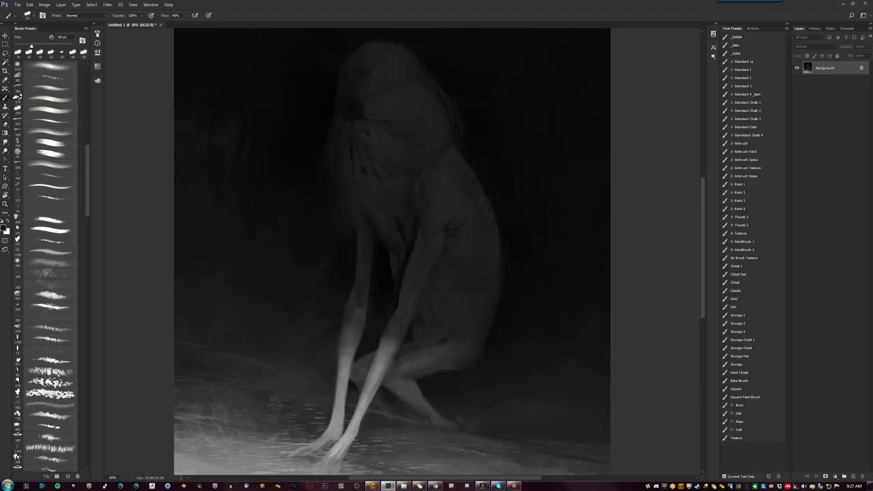
{"action": "key", "text": "bracketleft"}
{"action": "key", "text": "bracketleft"}
{"action": "key", "text": "bracketleft"}
{"action": "key", "text": "bracketleft"}
{"action": "key", "text": "bracketleft"}
{"action": "key", "text": "bracketright"}
{"action": "key", "text": "bracketright"}
{"action": "key", "text": "bracketright"}
{"action": "key", "text": "bracketright"}
{"action": "key", "text": "bracketright"}
{"action": "key", "text": "bracketright"}
{"action": "key", "text": "bracketright"}
{"action": "key", "text": "bracketright"}
{"action": "key", "text": "bracketleft"}
{"action": "key", "text": "bracketleft"}
{"action": "key", "text": "bracketleft"}
{"action": "key", "text": "bracketleft"}
{"action": "key", "text": "bracketleft"}
{"action": "key", "text": "bracketleft"}
{"action": "key", "text": "bracketleft"}
{"action": "key", "text": "z"}
{"action": "left_click", "coordinate": [428, 286], "text": "alt"}
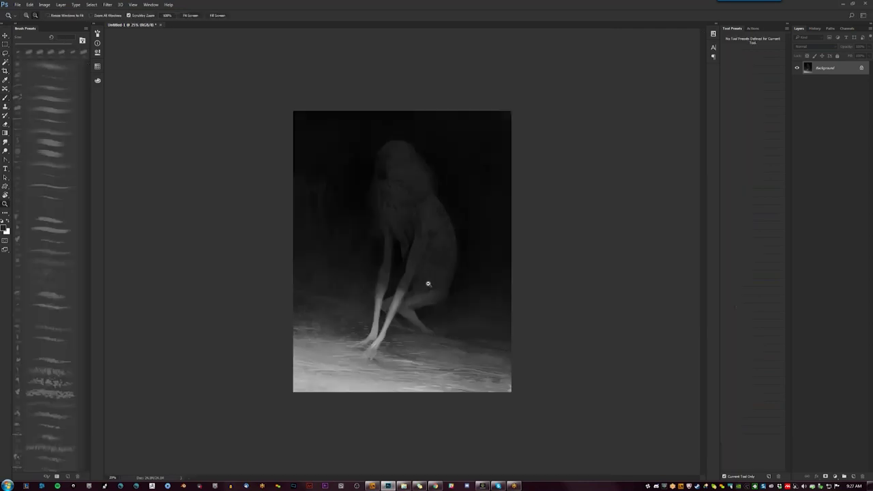
Step: Paint hair strands with a 7–20 px brush, mirroring the canvas to check them
{"action": "key", "text": "b"}
{"action": "left_click", "coordinate": [426, 259]}
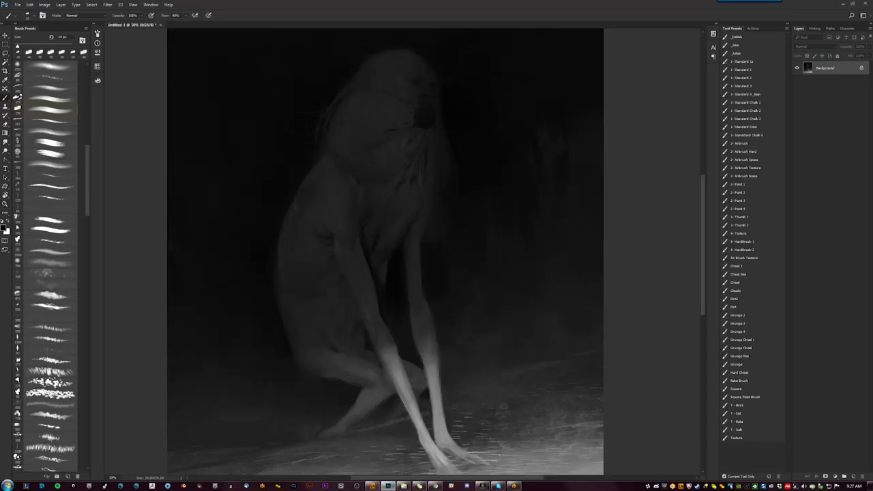
{"action": "key", "text": "bracketright"}
{"action": "key", "text": "bracketright"}
{"action": "key", "text": "bracketright"}
{"action": "key", "text": "bracketright"}
{"action": "key", "text": "bracketright"}
{"action": "key", "text": "bracketleft"}
{"action": "key", "text": "bracketleft"}
{"action": "key", "text": "bracketleft"}
{"action": "key", "text": "bracketleft"}
{"action": "key", "text": "bracketleft"}
{"action": "key", "text": "bracketleft"}
{"action": "key", "text": "bracketright"}
{"action": "key", "text": "bracketright"}
{"action": "key", "text": "bracketright"}
{"action": "key", "text": "bracketright"}
{"action": "key", "text": "bracketright"}
{"action": "key", "text": "h"}
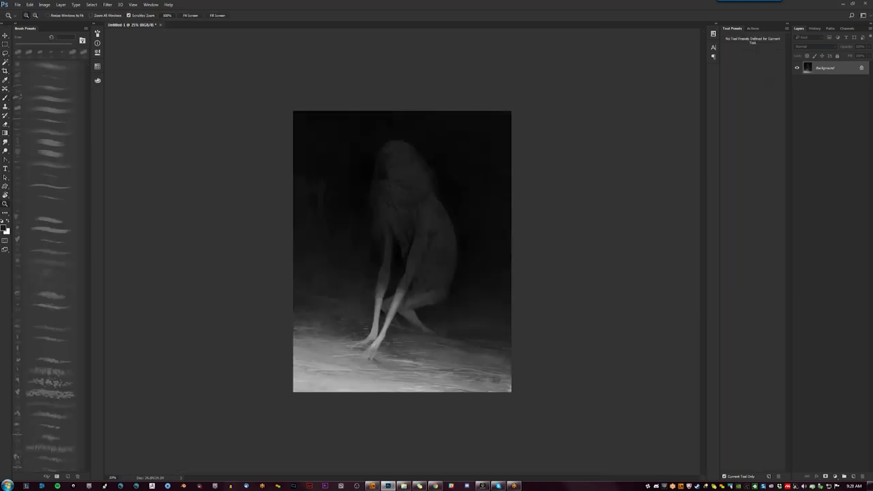
{"action": "key", "text": "ctrl+minus"}
{"action": "key", "text": "h"}
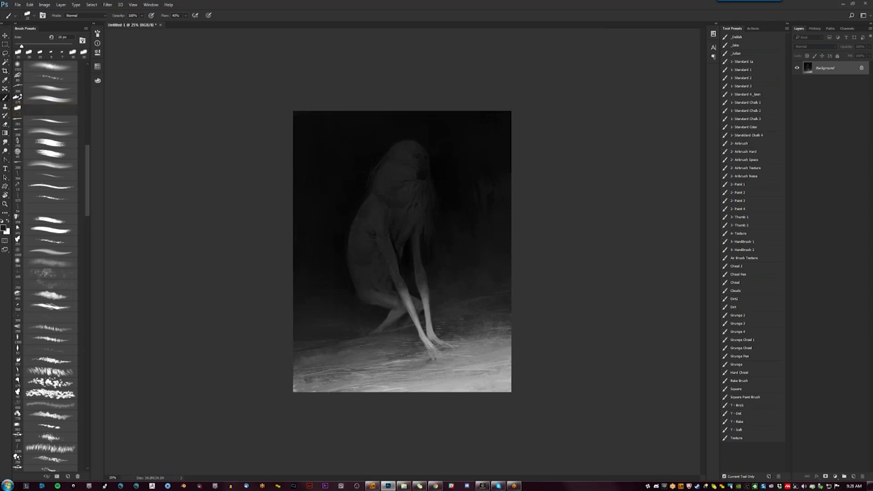
{"action": "key", "text": "h"}
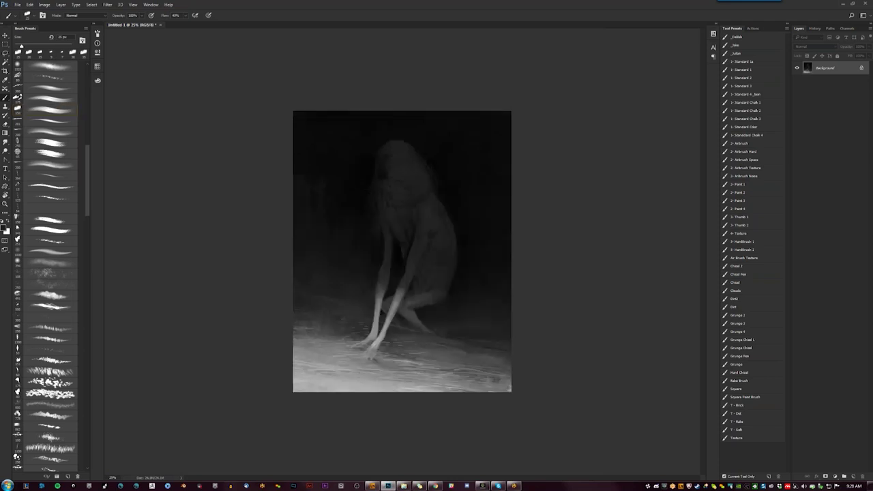
{"action": "key", "text": "z"}
{"action": "left_click", "coordinate": [414, 253]}
{"action": "key", "text": "b"}
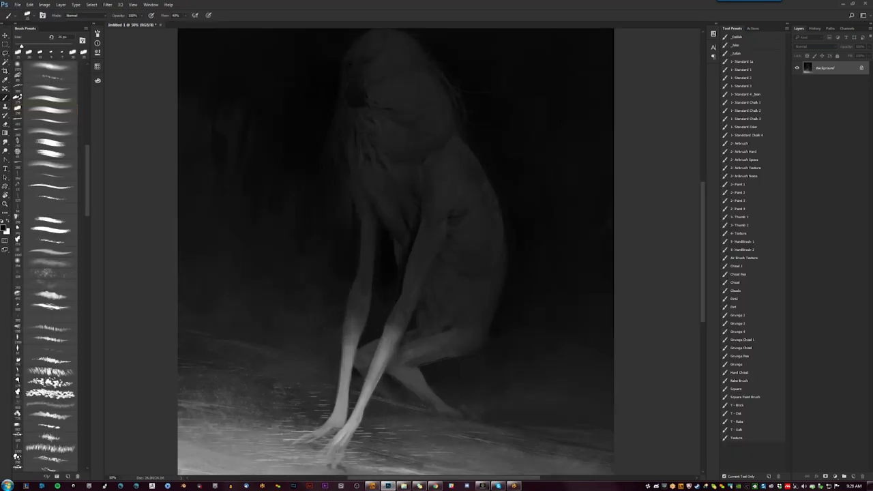
Step: Switch to white and paint light strands with brushes ranging from 100 px down to 10–15 px
{"action": "key", "text": "bracketright"}
{"action": "key", "text": "bracketright"}
{"action": "key", "text": "bracketright"}
{"action": "key", "text": "bracketright"}
{"action": "key", "text": "bracketright"}
{"action": "key", "text": "bracketright"}
{"action": "key", "text": "x"}
{"action": "key", "text": "h"}
{"action": "key", "text": "bracketleft"}
{"action": "key", "text": "bracketleft"}
{"action": "key", "text": "bracketleft"}
{"action": "key", "text": "bracketleft"}
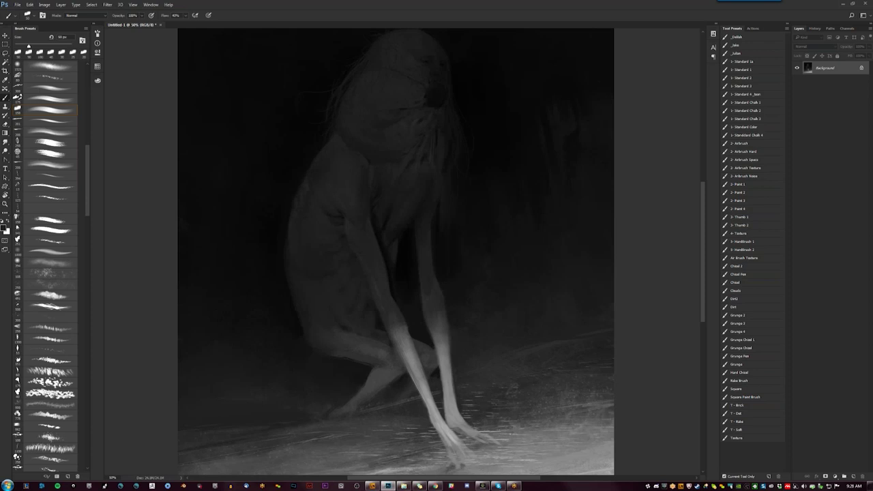
{"action": "key", "text": "bracketright"}
{"action": "key", "text": "bracketright"}
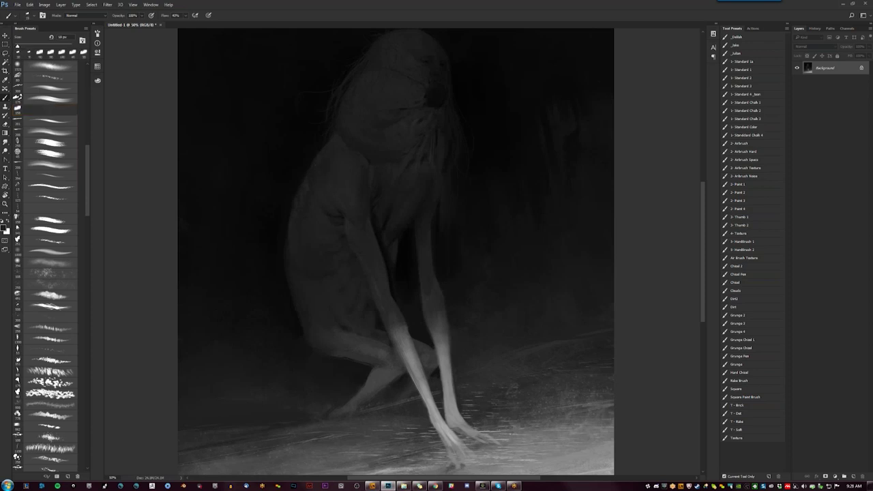
{"action": "key", "text": "bracketright"}
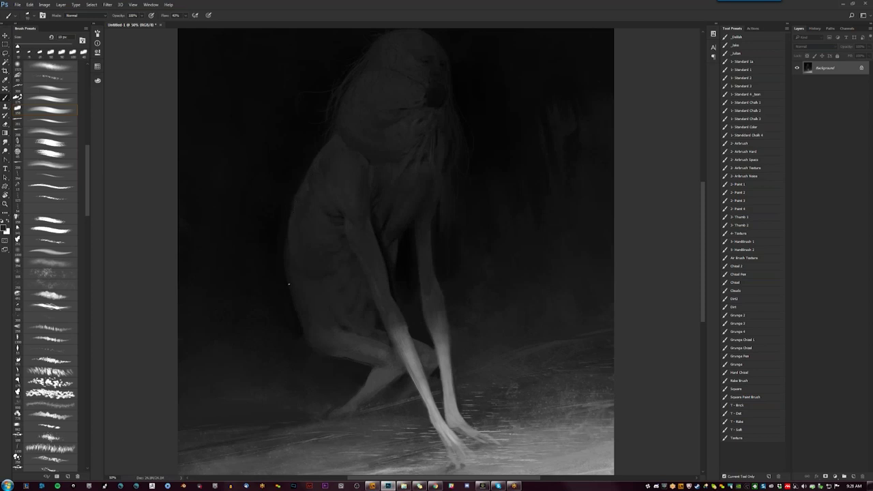
{"action": "key", "text": "bracketright"}
{"action": "key", "text": "bracketright"}
{"action": "key", "text": "bracketright"}
{"action": "key", "text": "bracketright"}
{"action": "key", "text": "bracketright"}
{"action": "key", "text": "bracketright"}
{"action": "key", "text": "bracketleft"}
{"action": "key", "text": "bracketright"}
{"action": "key", "text": "bracketright"}
{"action": "key", "text": "bracketright"}
{"action": "key", "text": "bracketright"}
Step: Check the composition mirrored, then add more strands around the head with a brush near 35 px
{"action": "key", "text": "z"}
{"action": "key", "text": "ctrl+minus"}
{"action": "key", "text": "ctrl+minus"}
{"action": "key", "text": "h"}
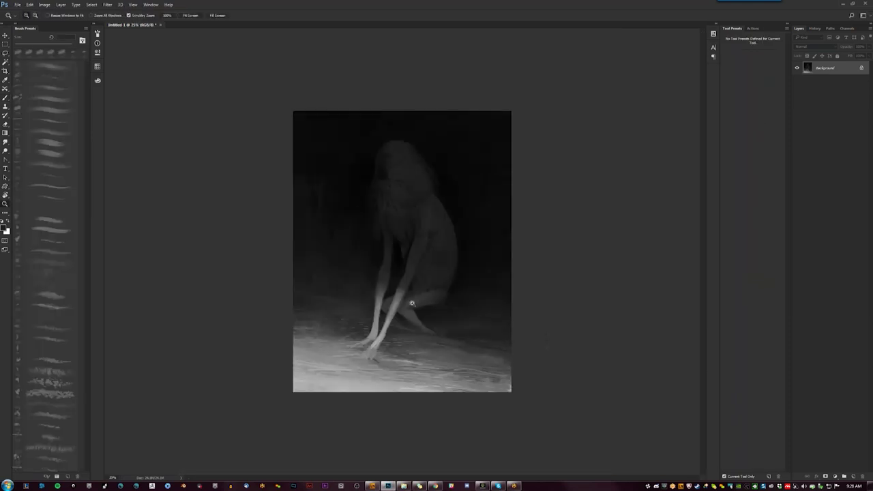
{"action": "left_click", "coordinate": [424, 272]}
{"action": "key", "text": "b"}
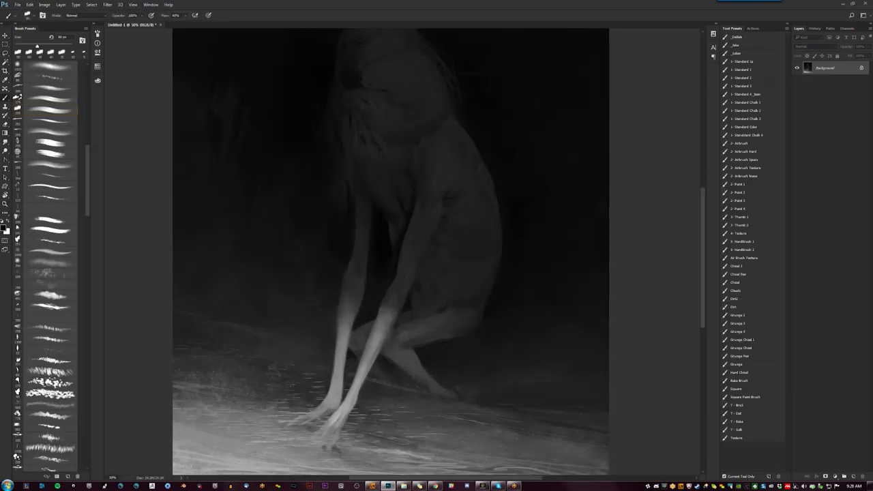
{"action": "key", "text": "bracketleft"}
{"action": "key", "text": "bracketleft"}
{"action": "key", "text": "bracketleft"}
{"action": "key", "text": "bracketright"}
{"action": "key", "text": "bracketright"}
{"action": "key", "text": "bracketleft"}
{"action": "key", "text": "bracketleft"}
{"action": "key", "text": "bracketleft"}
{"action": "key", "text": "bracketleft"}
{"action": "key", "text": "bracketright"}
{"action": "key", "text": "bracketright"}
{"action": "key", "text": "bracketright"}
{"action": "key", "text": "bracketleft"}
Step: Check proportions mirrored, then paint light strands around the head with a 60 px brush
{"action": "key", "text": "ctrl+minus"}
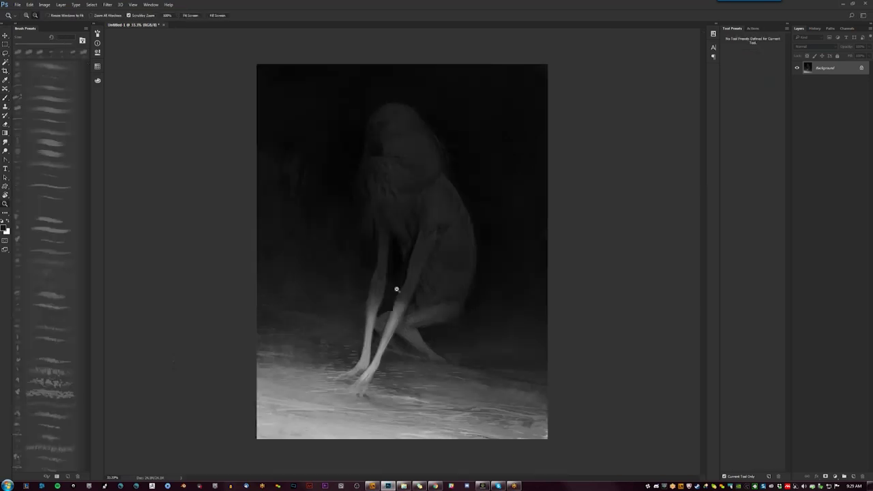
{"action": "key", "text": "ctrl+minus"}
{"action": "key", "text": "h"}
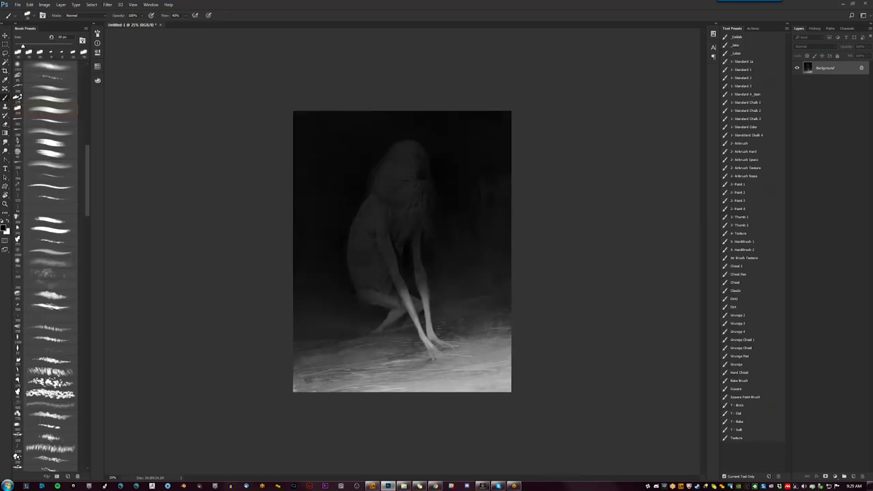
{"action": "key", "text": "h"}
{"action": "key", "text": "ctrl+plus"}
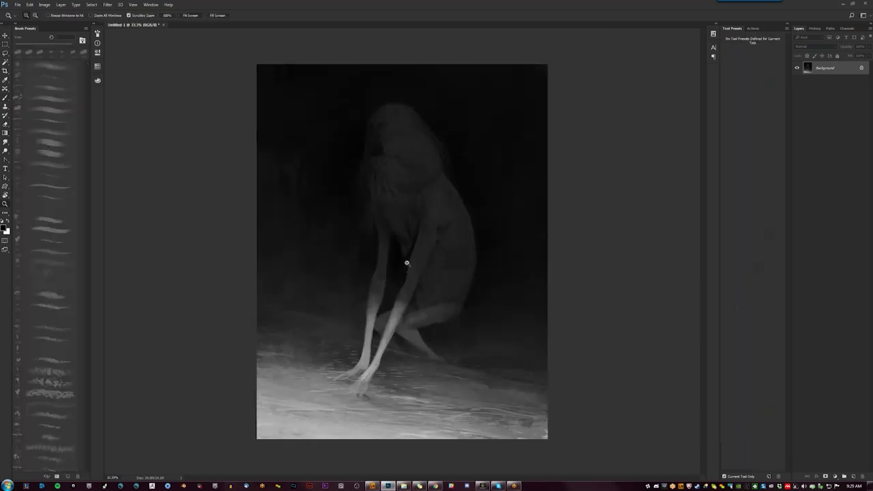
{"action": "key", "text": "ctrl+plus"}
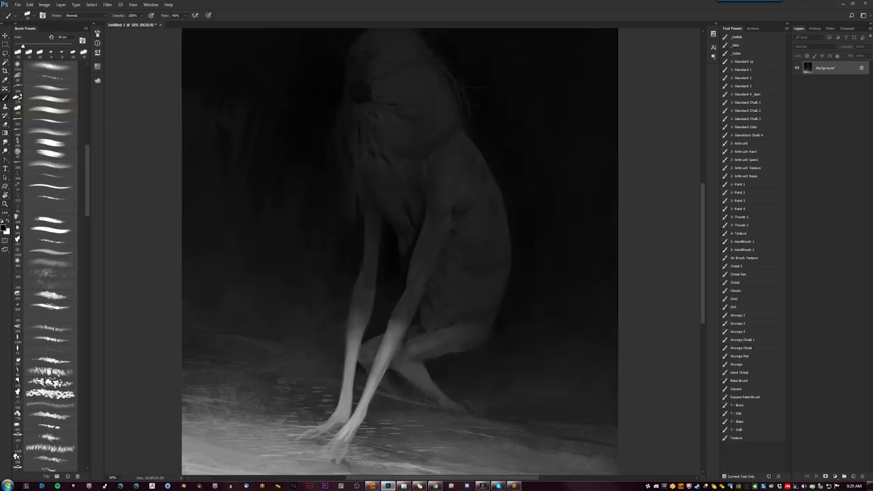
{"action": "key", "text": "x"}
{"action": "left_click_drag", "start_coordinate": [399, 245], "coordinate": [410, 300]}
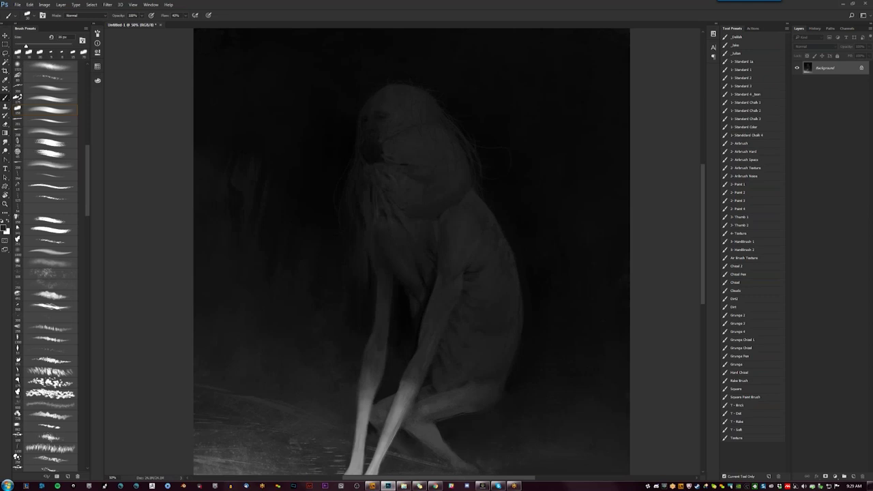
{"action": "key", "text": "bracketright"}
{"action": "key", "text": "bracketright"}
{"action": "key", "text": "bracketright"}
{"action": "key", "text": "z"}
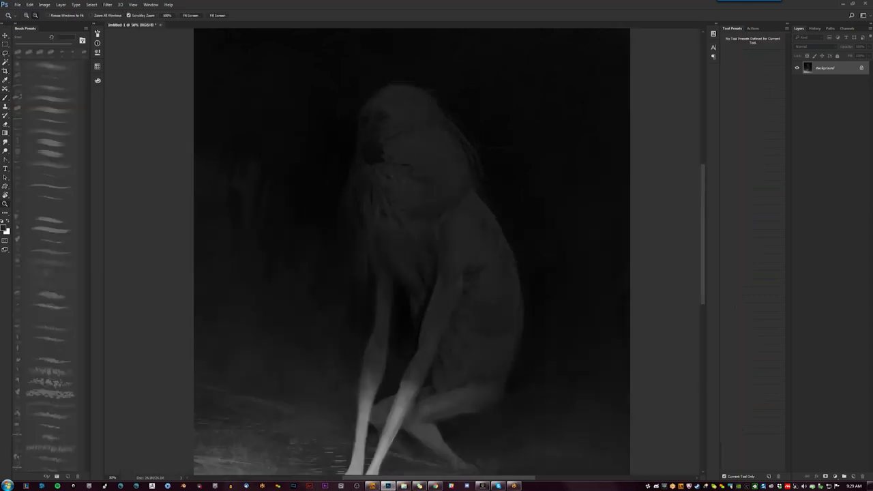
{"action": "left_click_drag", "start_coordinate": [504, 239], "coordinate": [442, 261]}
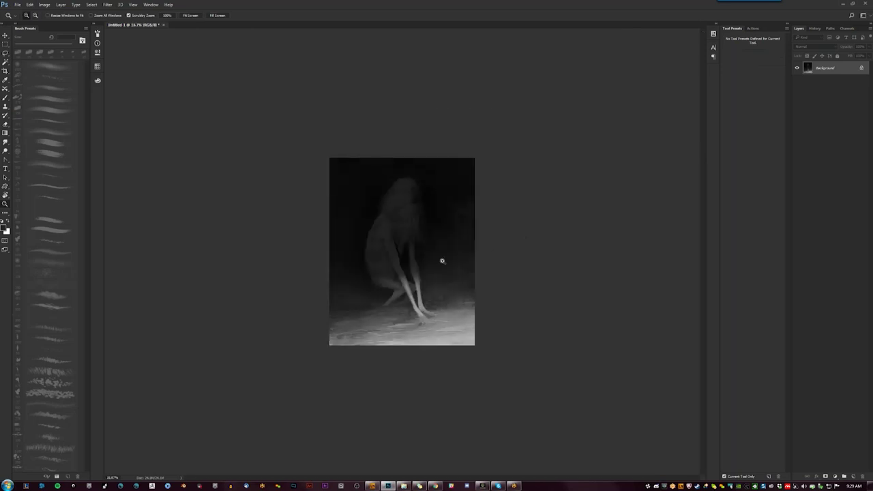
Step: Brighten patches on the back and front legs with light 35 px strokes
{"action": "left_click", "coordinate": [427, 281]}
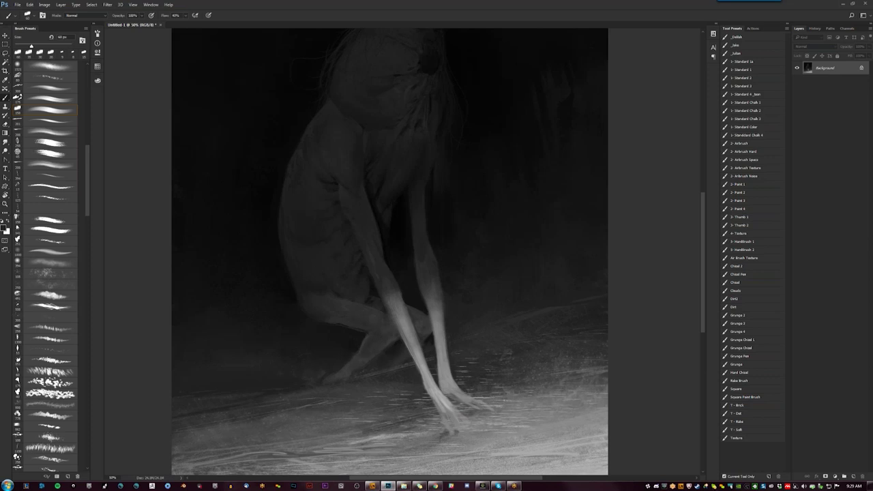
{"action": "key", "text": "bracketleft"}
{"action": "key", "text": "bracketleft"}
{"action": "key", "text": "bracketright"}
{"action": "key", "text": "x"}
{"action": "key", "text": "x"}
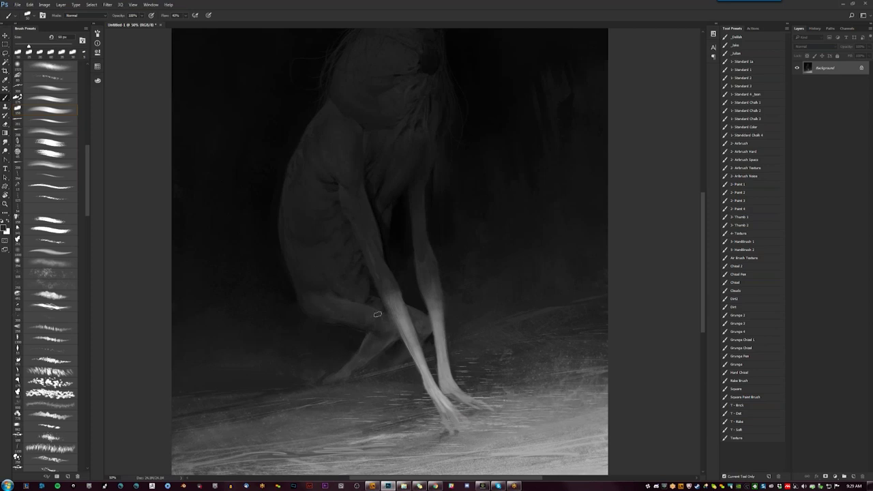
{"action": "key", "text": "bracketleft"}
{"action": "key", "text": "x"}
{"action": "key", "text": "bracketleft"}
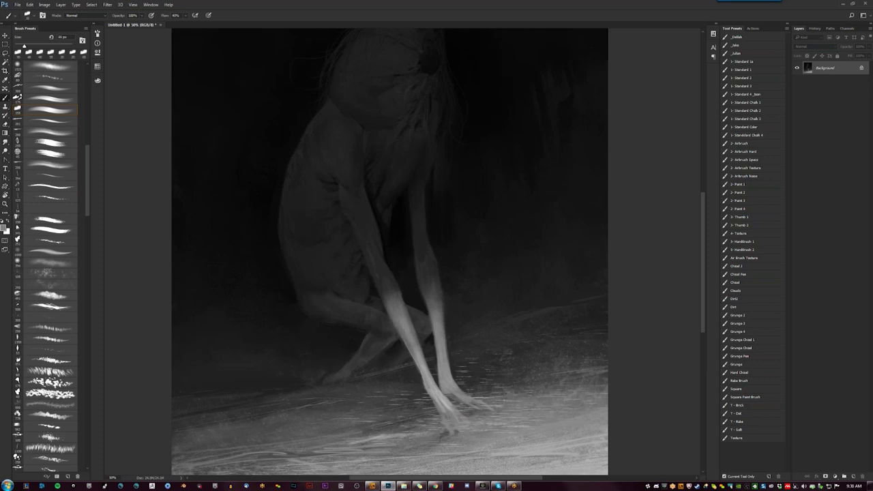
{"action": "key", "text": "bracketleft"}
{"action": "key", "text": "bracketleft"}
{"action": "key", "text": "bracketleft"}
{"action": "key", "text": "bracketright"}
{"action": "key", "text": "bracketright"}
{"action": "key", "text": "bracketright"}
{"action": "key", "text": "bracketright"}
{"action": "key", "text": "bracketright"}
{"action": "key", "text": "bracketright"}
{"action": "left_click_drag", "start_coordinate": [403, 346], "coordinate": [403, 339]}
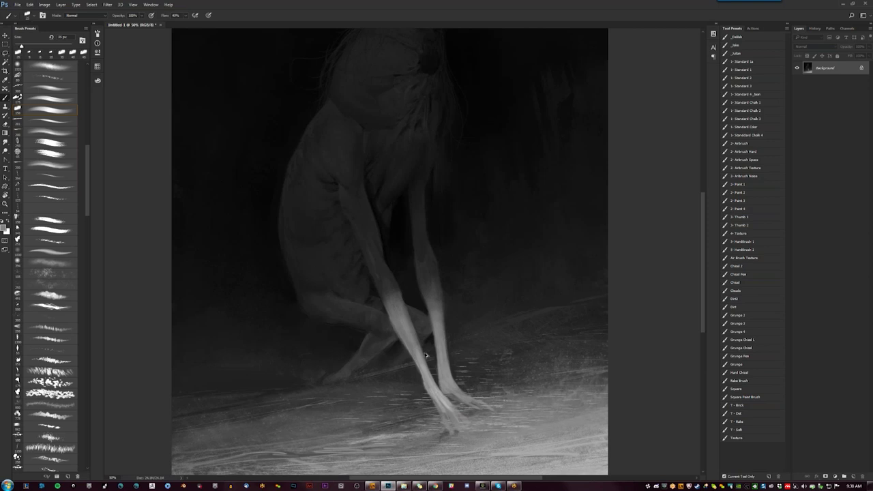
{"action": "left_click_drag", "start_coordinate": [433, 343], "coordinate": [434, 330]}
{"action": "left_click_drag", "start_coordinate": [427, 396], "coordinate": [426, 387]}
Step: Check the painting mirrored, then darken the area around the knee with a 175 px black brush
{"action": "key", "text": "z"}
{"action": "key", "text": "ctrl+minus"}
{"action": "key", "text": "ctrl+minus"}
{"action": "key", "text": "ctrl+minus"}
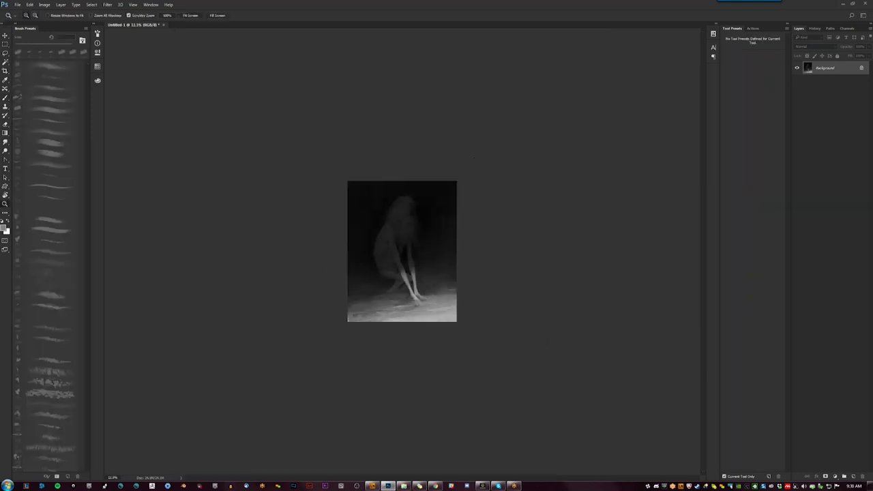
{"action": "key", "text": "h"}
{"action": "key", "text": "ctrl+plus"}
{"action": "key", "text": "ctrl+plus"}
{"action": "key", "text": "ctrl+plus"}
{"action": "key", "text": "b"}
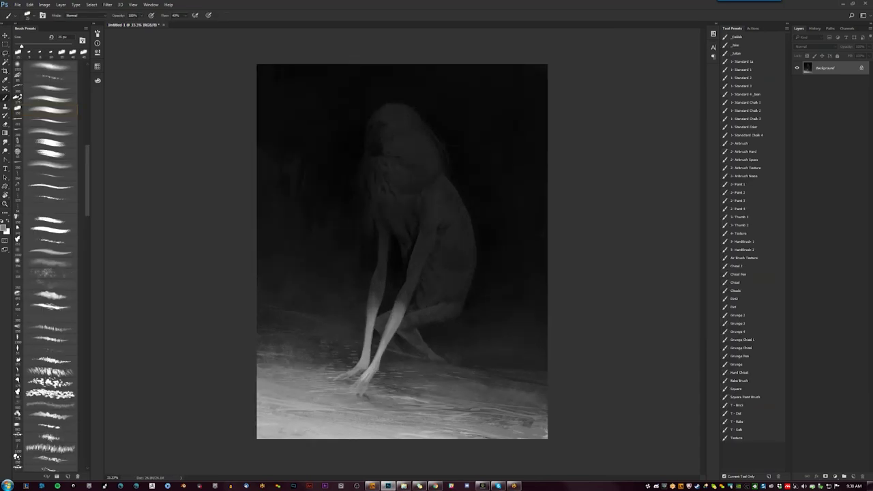
{"action": "key", "text": "d"}
{"action": "key", "text": "bracketright"}
{"action": "key", "text": "bracketright"}
{"action": "key", "text": "bracketright"}
{"action": "key", "text": "bracketright"}
{"action": "key", "text": "bracketright"}
{"action": "key", "text": "bracketright"}
{"action": "key", "text": "bracketright"}
{"action": "key", "text": "bracketright"}
{"action": "key", "text": "bracketright"}
{"action": "left_click_drag", "start_coordinate": [392, 311], "coordinate": [402, 317]}
{"action": "key", "text": "z"}
{"action": "left_click", "coordinate": [401, 368], "text": "alt"}
{"action": "left_click", "coordinate": [401, 368], "text": "alt"}
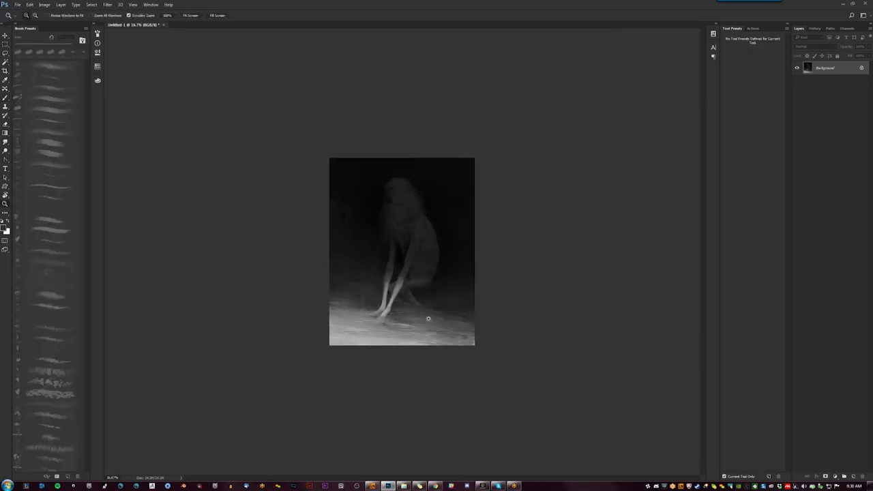
Step: Zoom in on the head and paint a dark open mouth with a 1 px brush
{"action": "left_click", "coordinate": [427, 232]}
{"action": "left_click", "coordinate": [426, 174]}
{"action": "left_click", "coordinate": [452, 126]}
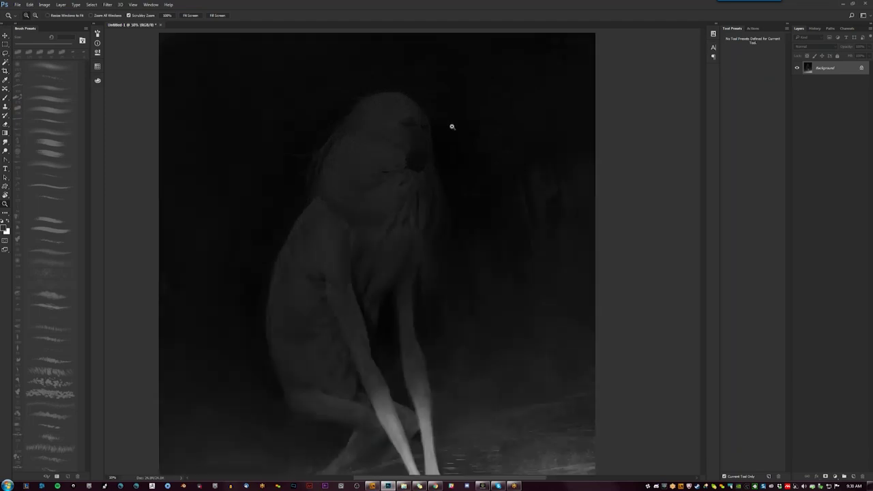
{"action": "key", "text": "b"}
{"action": "key", "text": "bracketleft"}
{"action": "key", "text": "bracketleft"}
{"action": "key", "text": "bracketleft"}
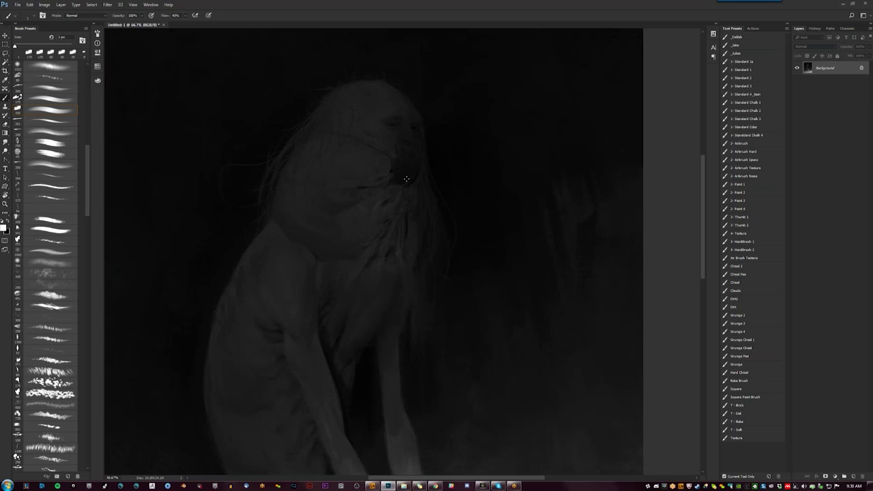
{"action": "left_click_drag", "start_coordinate": [394, 169], "coordinate": [406, 176]}
Step: Blend the mouth with a 100 px smudge brush and black paint, reviewing the whole painting
{"action": "key", "text": "r"}
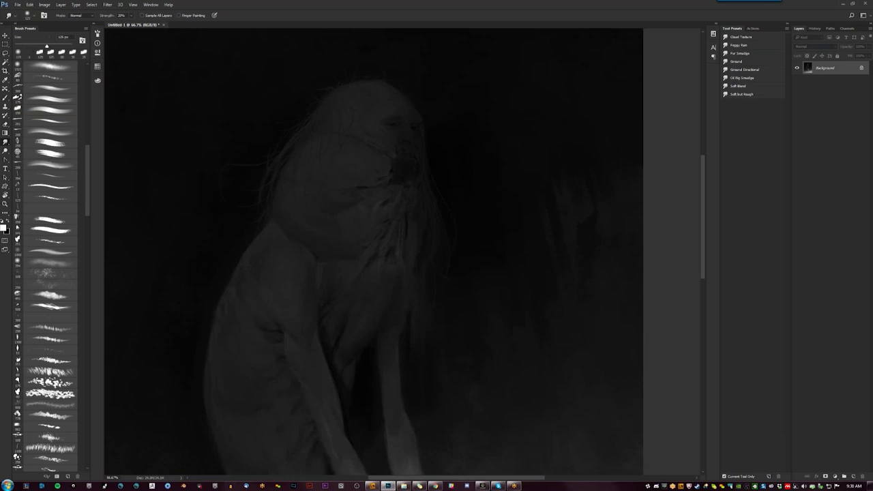
{"action": "key", "text": "bracketleft"}
{"action": "key", "text": "bracketleft"}
{"action": "key", "text": "bracketleft"}
{"action": "key", "text": "bracketleft"}
{"action": "key", "text": "b"}
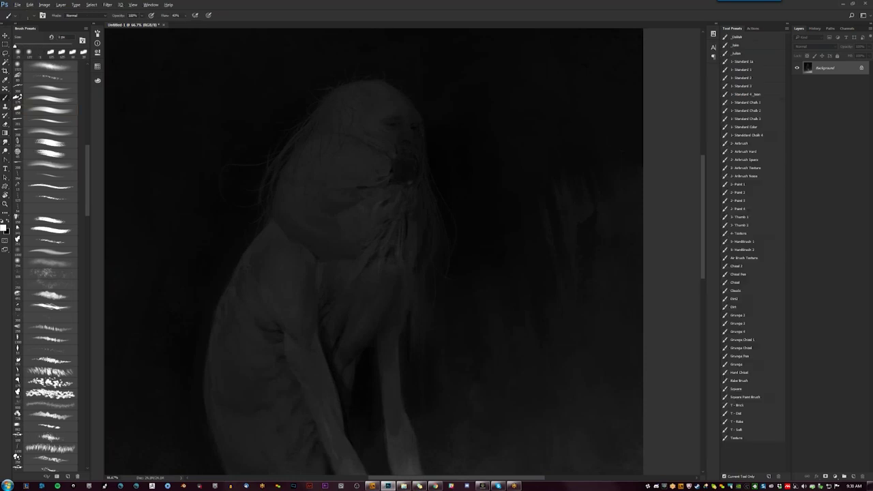
{"action": "key", "text": "x"}
{"action": "key", "text": "x"}
{"action": "key", "text": "r"}
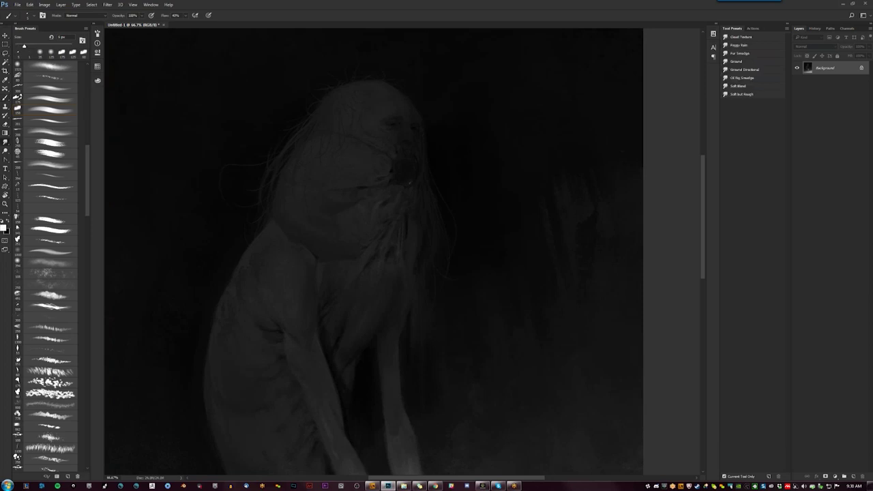
{"action": "key", "text": "z"}
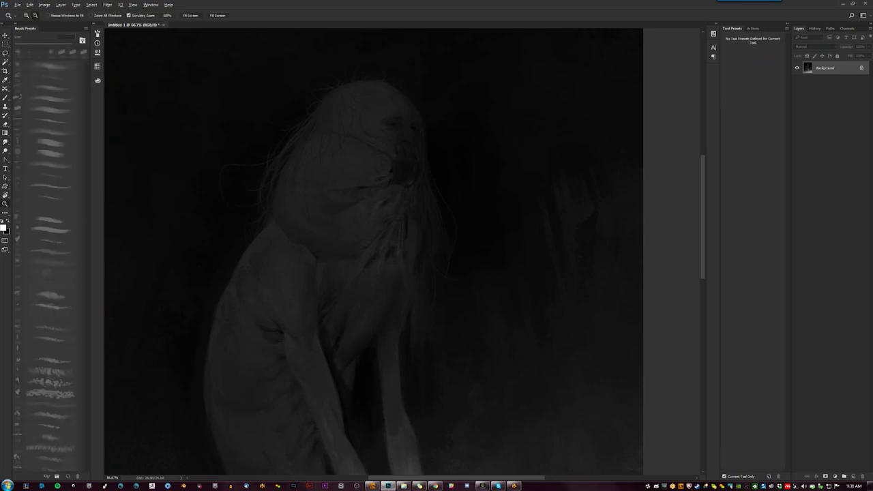
{"action": "key", "text": "ctrl+minus"}
{"action": "key", "text": "ctrl+minus"}
{"action": "left_click", "coordinate": [435, 144]}
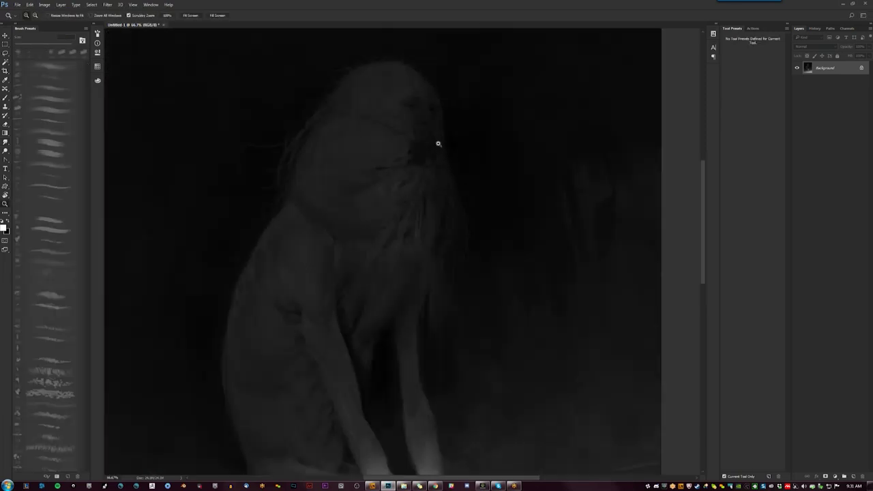
{"action": "key", "text": "b"}
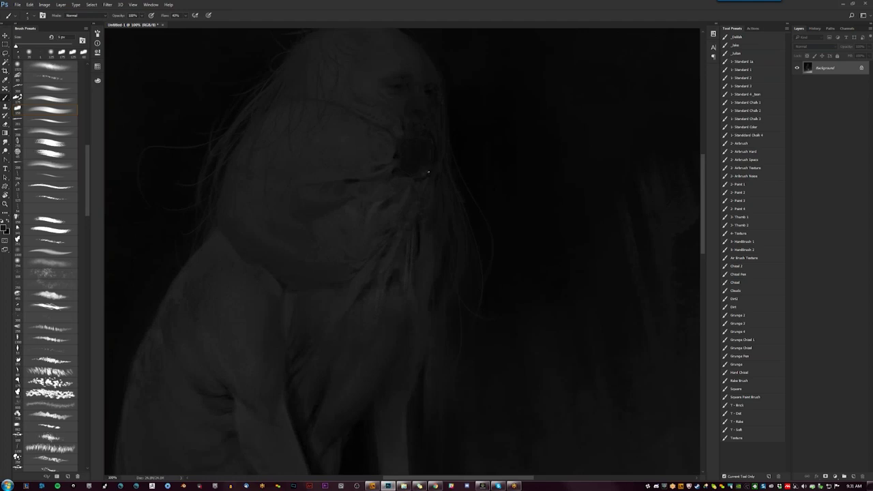
Step: With white selected, smudge the mouth edges into the face, then choose a new brush tip
{"action": "key", "text": "x"}
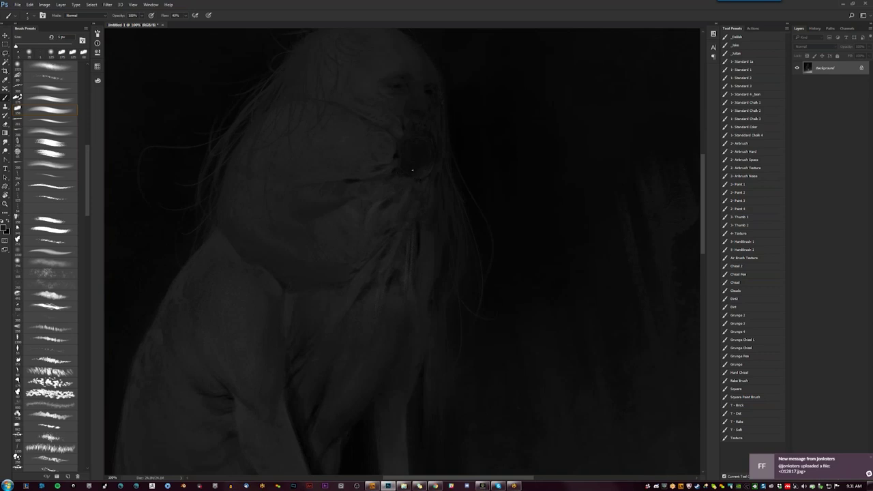
{"action": "key", "text": "r"}
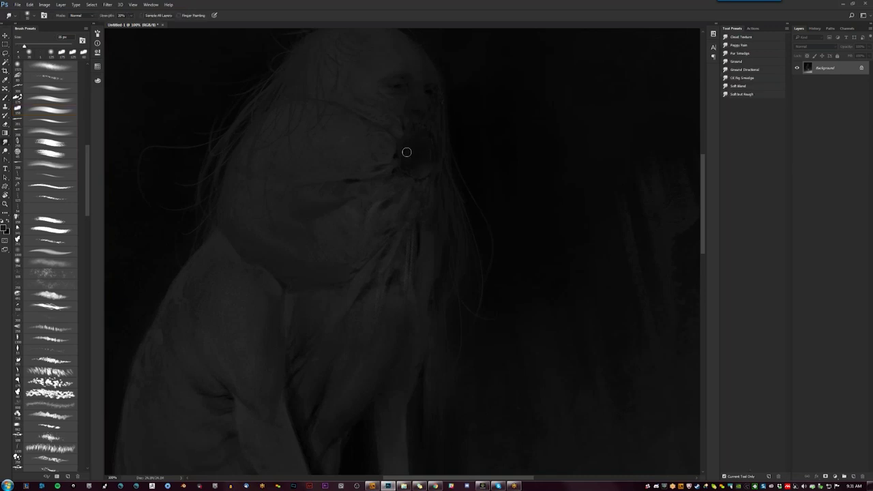
{"action": "key", "text": "b"}
{"action": "left_click", "coordinate": [28, 52]}
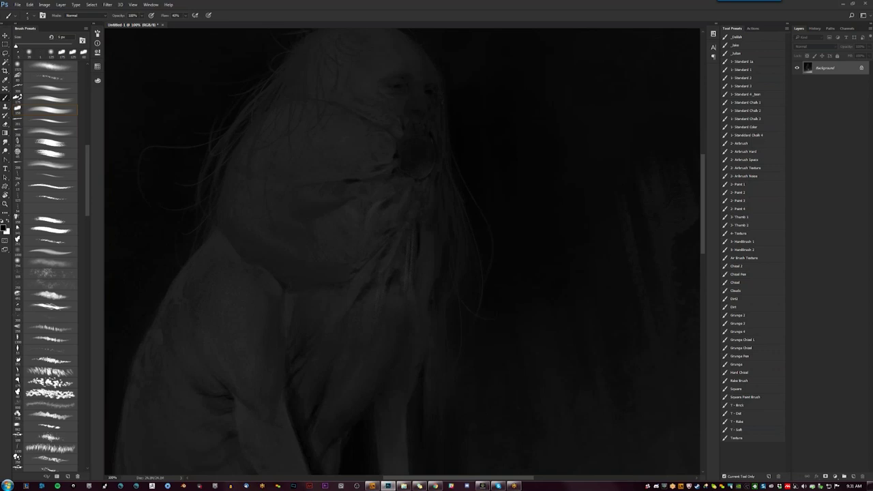
{"action": "key", "text": "z"}
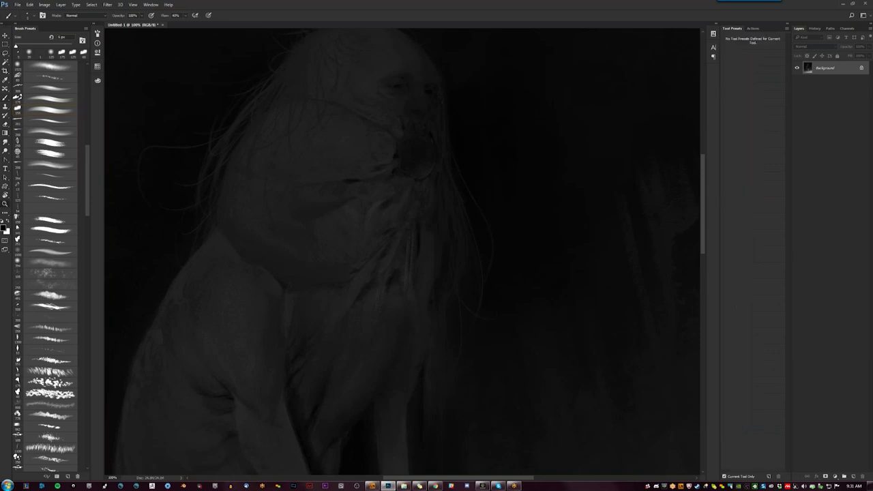
{"action": "key", "text": "ctrl+minus"}
{"action": "key", "text": "ctrl+minus"}
{"action": "key", "text": "ctrl+minus"}
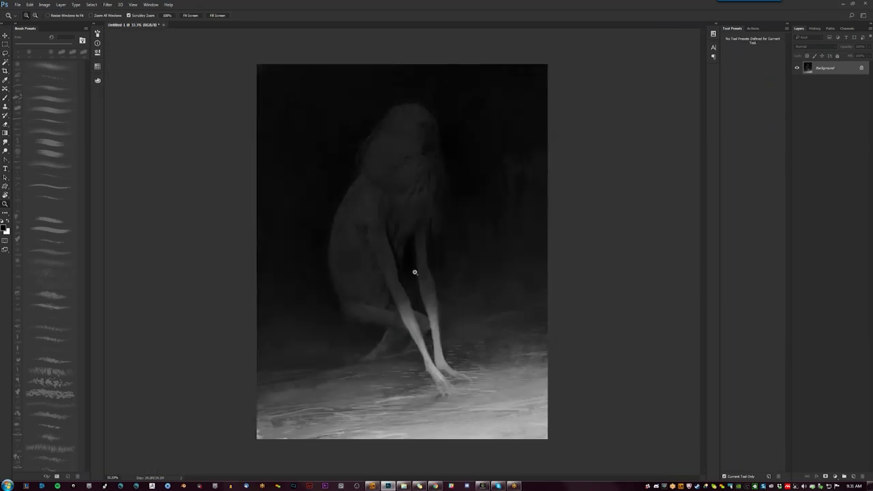